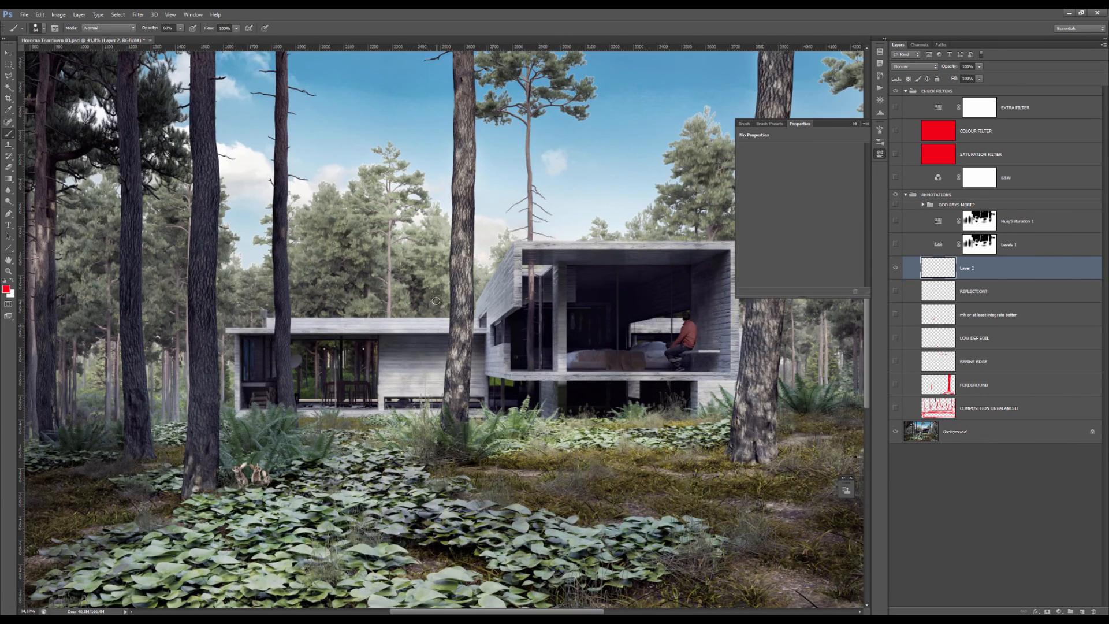
# - Collapse the floating Properties panel and hide all interface panels to show the whole forest house render
pyautogui.scroll(-4, 434, 301)
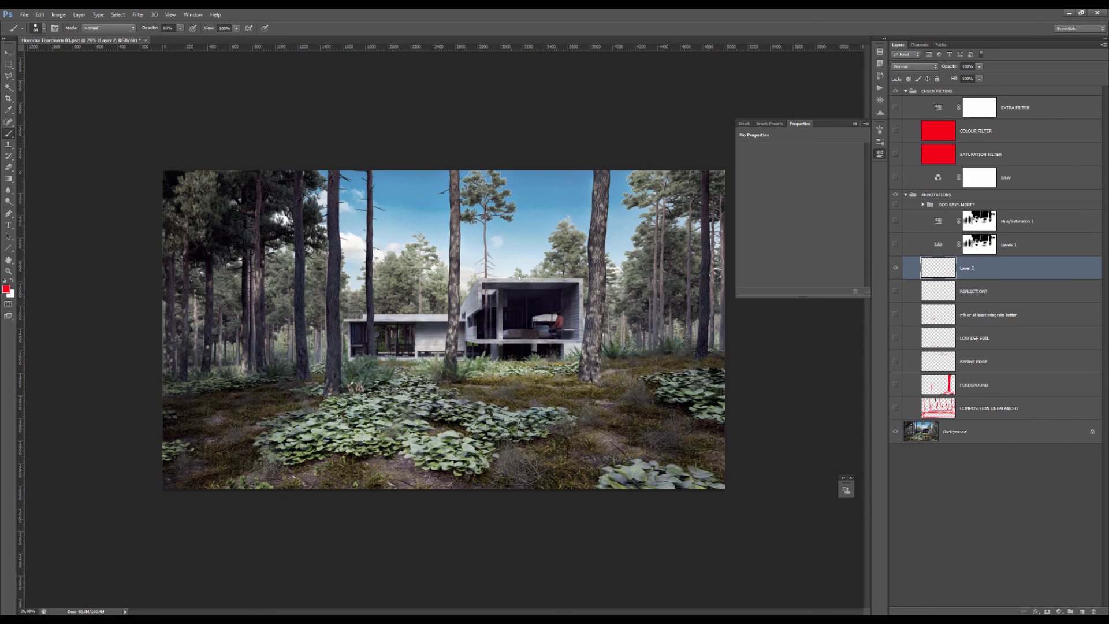
pyautogui.scroll(2, 504, 299)
pyautogui.scroll(-1, 479, 305)
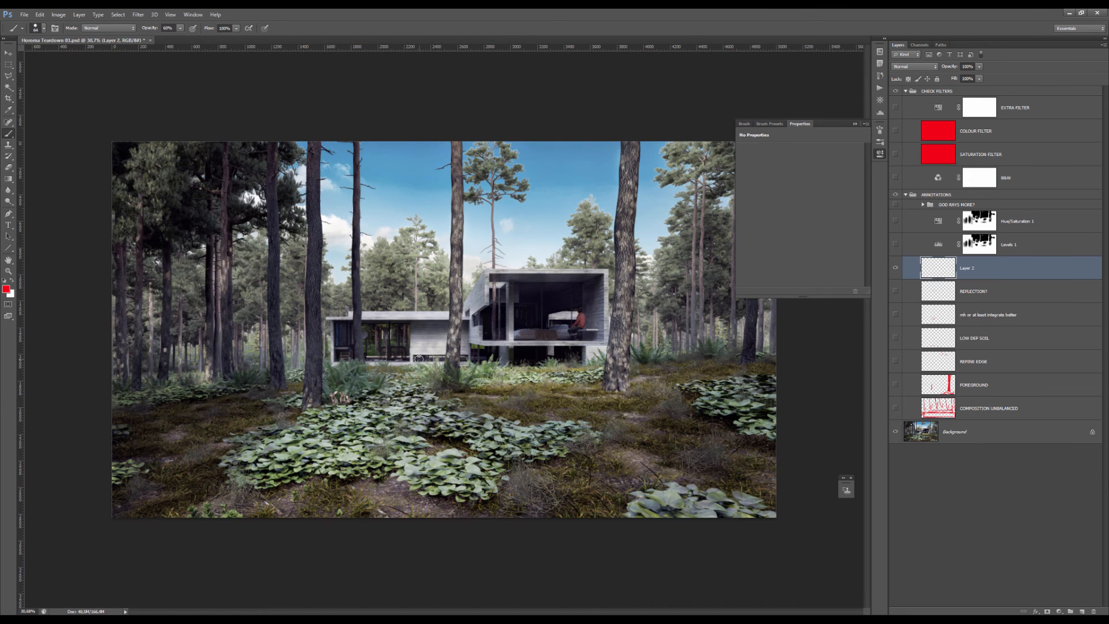
pyautogui.click(855, 124)
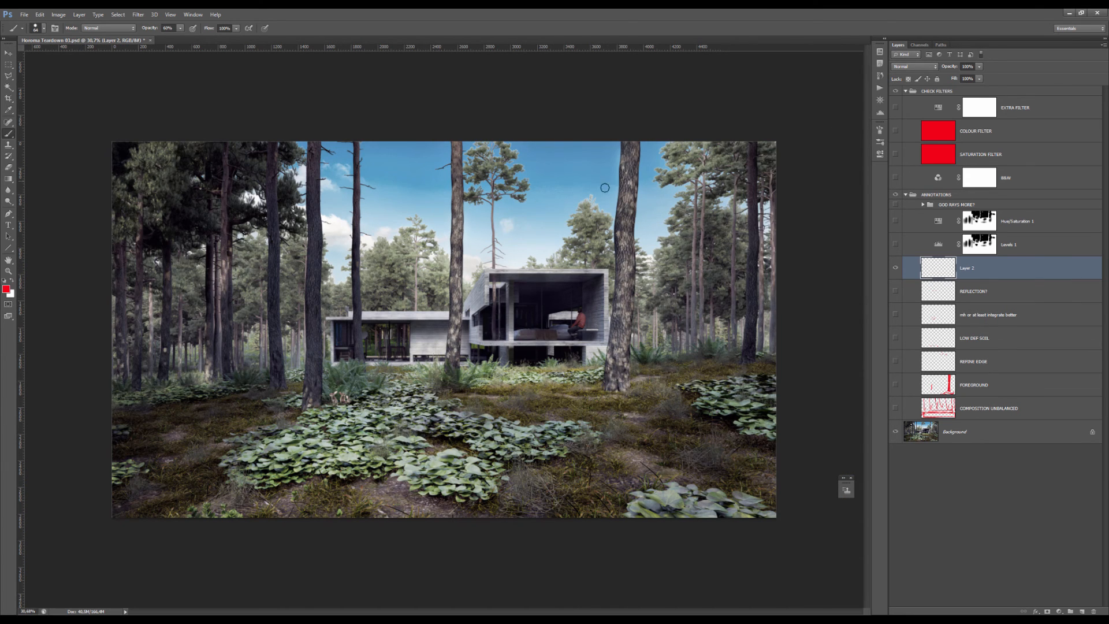
pyautogui.press('Tab')
pyautogui.hotkey('ctrl', '0')
pyautogui.scroll(-1, 458, 335)
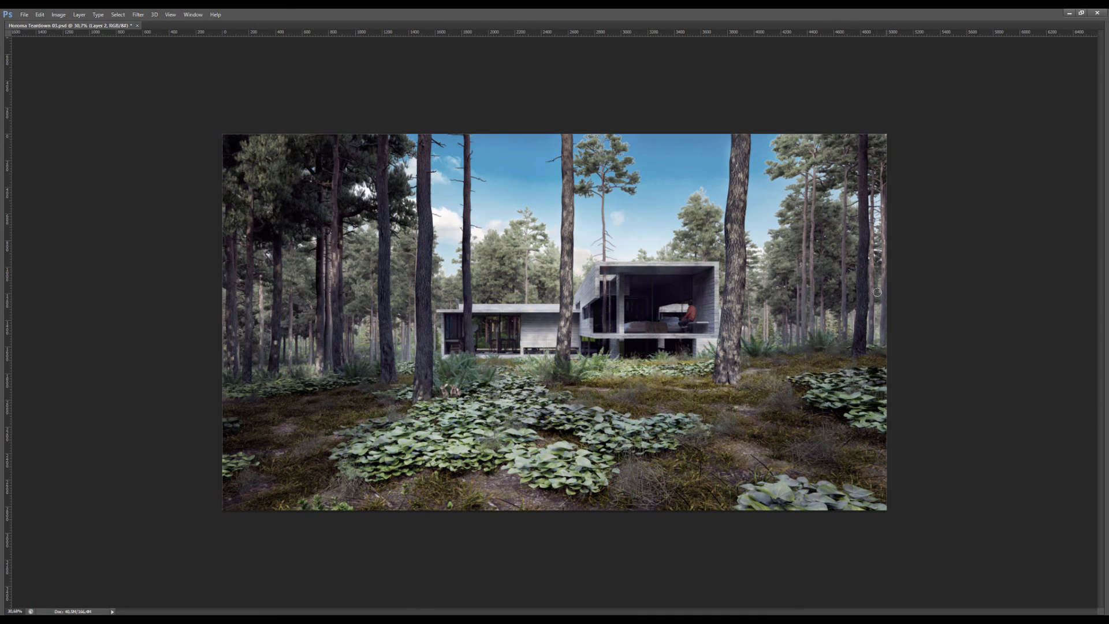
# - Paint red vertical brush strokes along six tree trunks across the render on Layer 2
pyautogui.scroll(2, 554, 322)
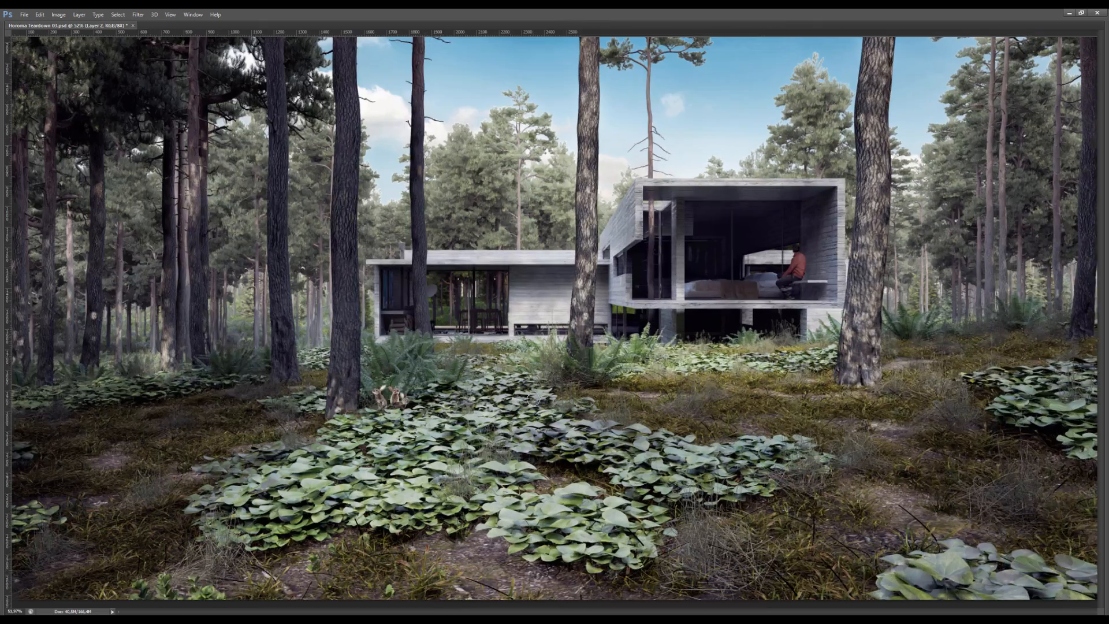
pyautogui.scroll(-1, 554, 322)
pyautogui.scroll(1, 744, 373)
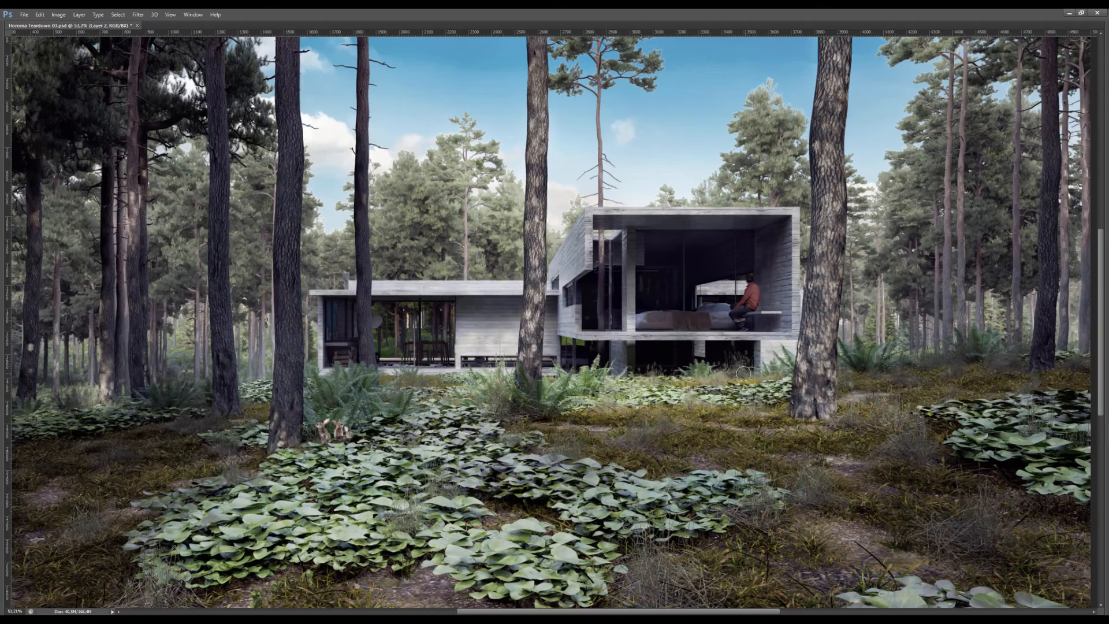
pyautogui.scroll(3, 745, 372)
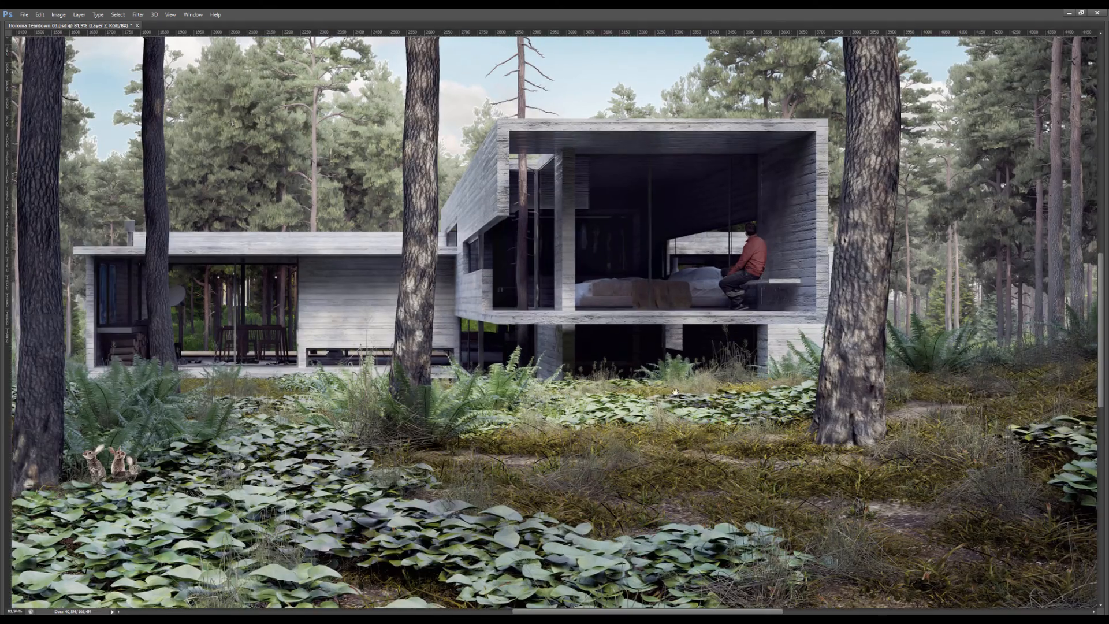
pyautogui.scroll(-3, 761, 368)
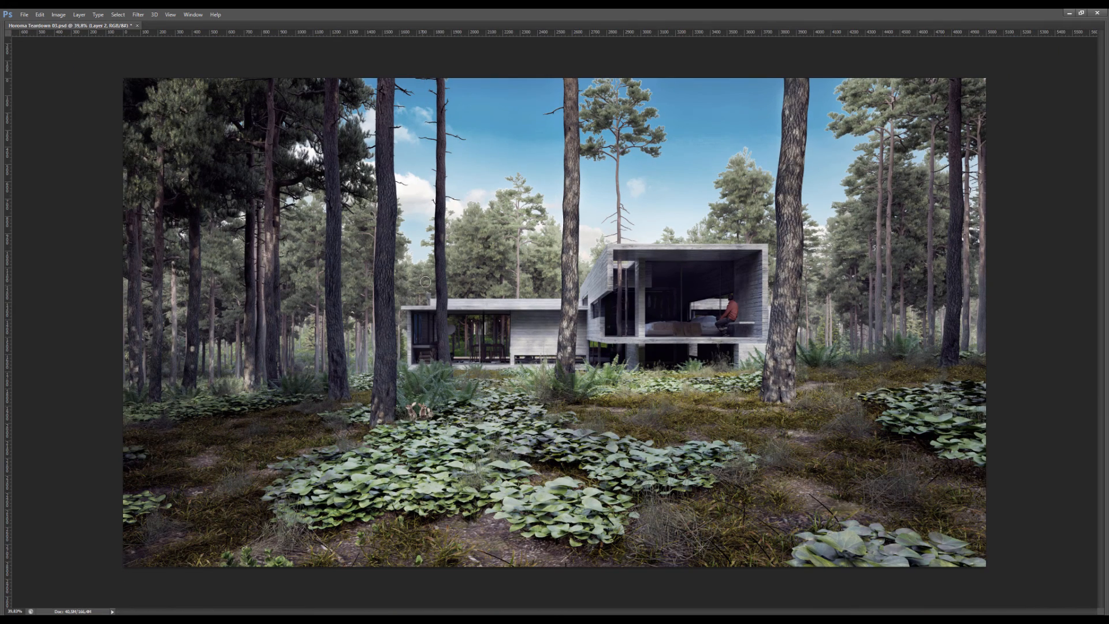
pyautogui.moveTo(255, 98); pyautogui.dragTo(281, 382)
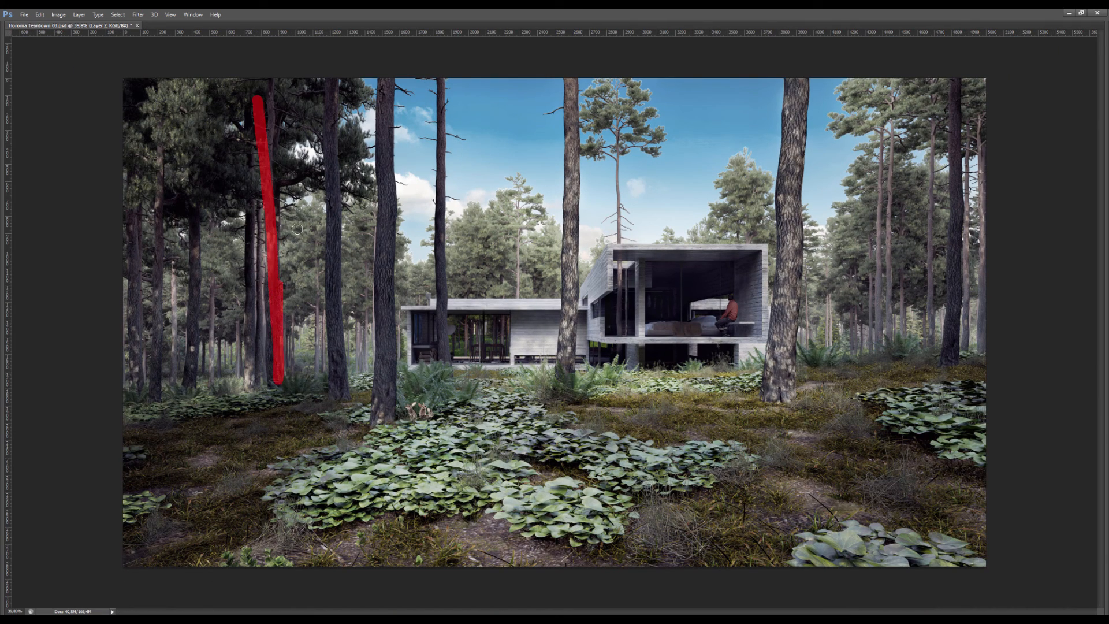
pyautogui.moveTo(335, 96); pyautogui.dragTo(328, 361)
pyautogui.moveTo(391, 395)
pyautogui.mouseDown()
pyautogui.moveTo(385, 91)
pyautogui.moveTo(449, 267)
pyautogui.moveTo(453, 377)
pyautogui.mouseUp()
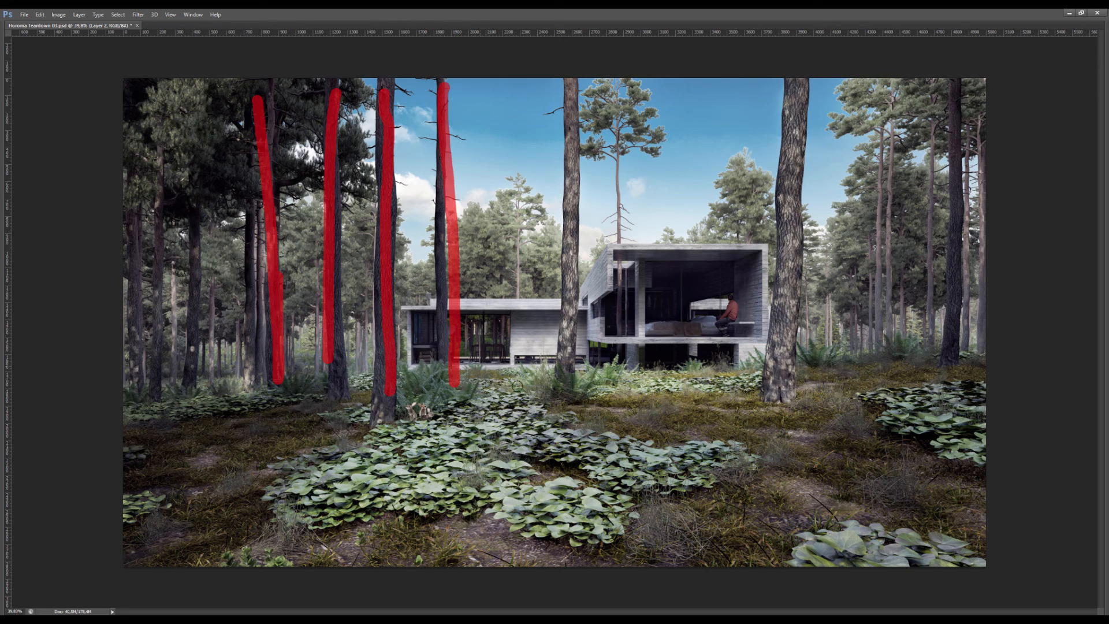
pyautogui.moveTo(569, 369); pyautogui.dragTo(577, 74)
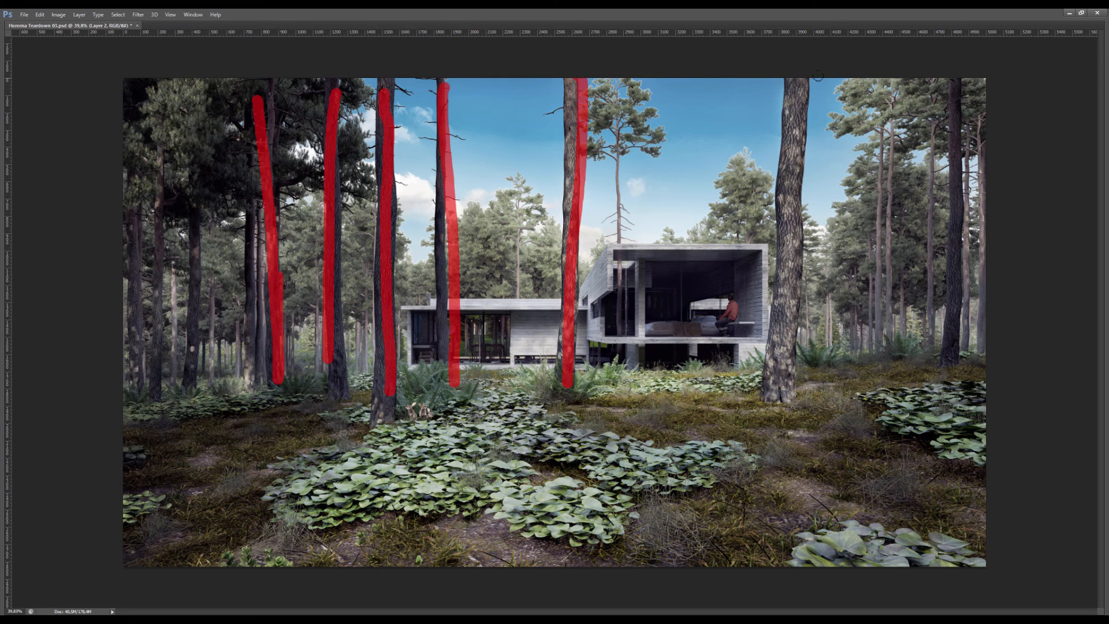
pyautogui.moveTo(807, 76); pyautogui.dragTo(797, 377)
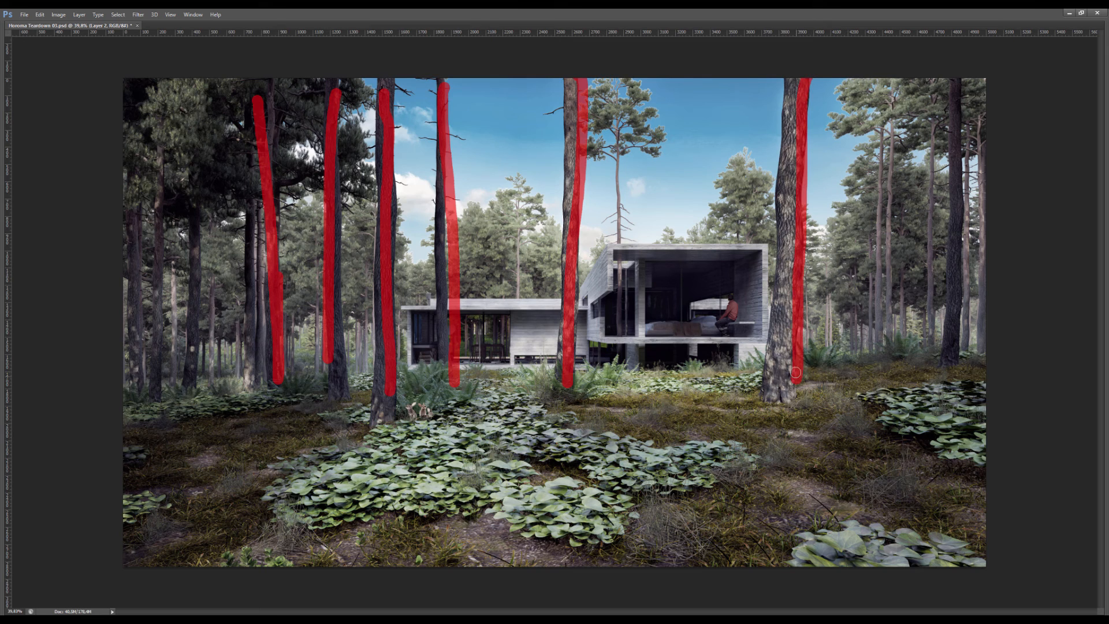
# - Delete all the red trunk strokes from Layer 2 and deselect
pyautogui.hotkey('ctrl', 'a')
pyautogui.press('Delete')
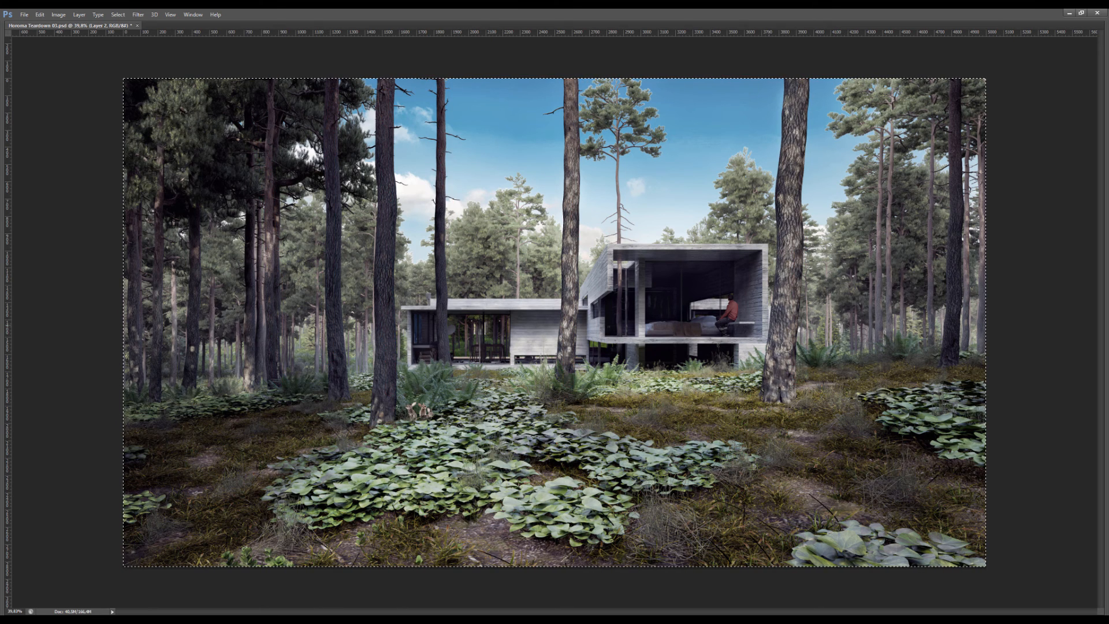
pyautogui.hotkey('ctrl', 'd')
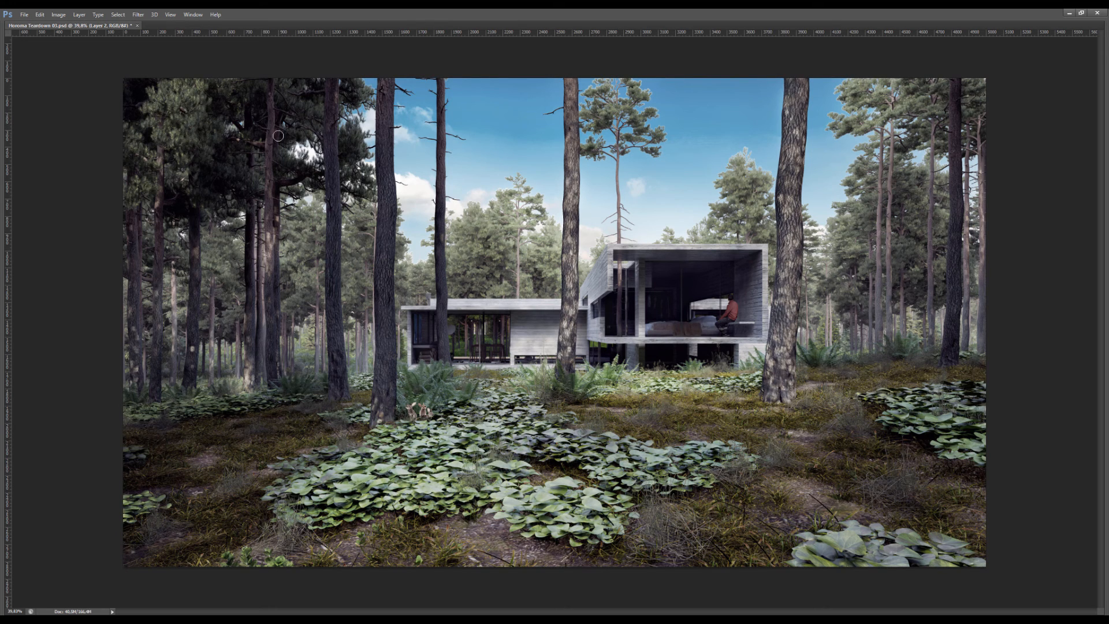
# - Paint one red stroke down a trunk in the dark left-hand tree group and clear it from the layer
pyautogui.moveTo(272, 102); pyautogui.dragTo(283, 397)
pyautogui.scroll(-2, 327, 316)
pyautogui.hotkey('ctrl', 'a')
pyautogui.scroll(1, 327, 316)
pyautogui.press('Delete')
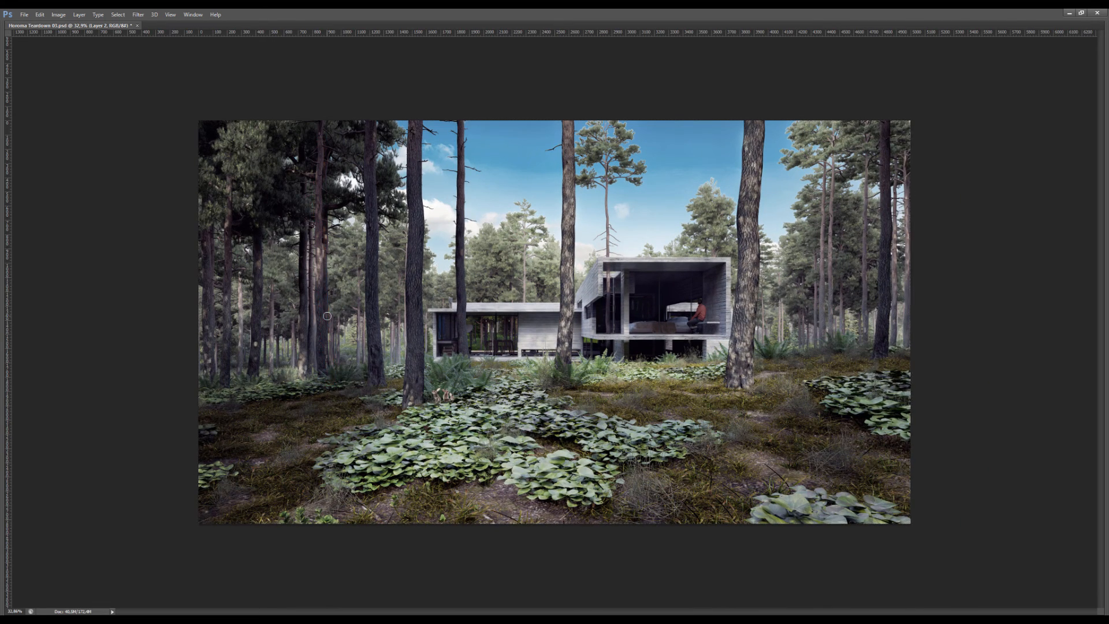
# - Restore the interface panels and outline the image border with a red brush frame on Layer 2
pyautogui.press('Tab')
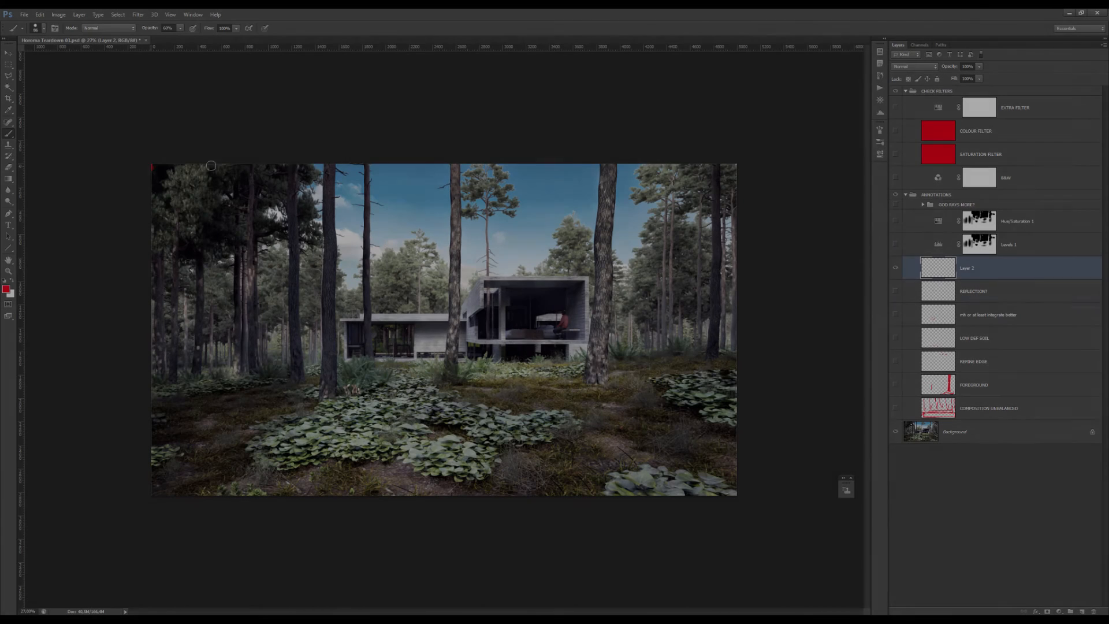
pyautogui.moveTo(153, 167)
pyautogui.mouseDown()
pyautogui.moveTo(729, 168)
pyautogui.moveTo(734, 214)
pyautogui.mouseUp()
pyautogui.moveTo(741, 493)
pyautogui.mouseDown()
pyautogui.moveTo(728, 459)
pyautogui.moveTo(735, 176)
pyautogui.moveTo(732, 471)
pyautogui.moveTo(581, 484)
pyautogui.moveTo(171, 481)
pyautogui.moveTo(165, 153)
pyautogui.moveTo(182, 375)
pyautogui.moveTo(174, 476)
pyautogui.moveTo(721, 492)
pyautogui.mouseUp()
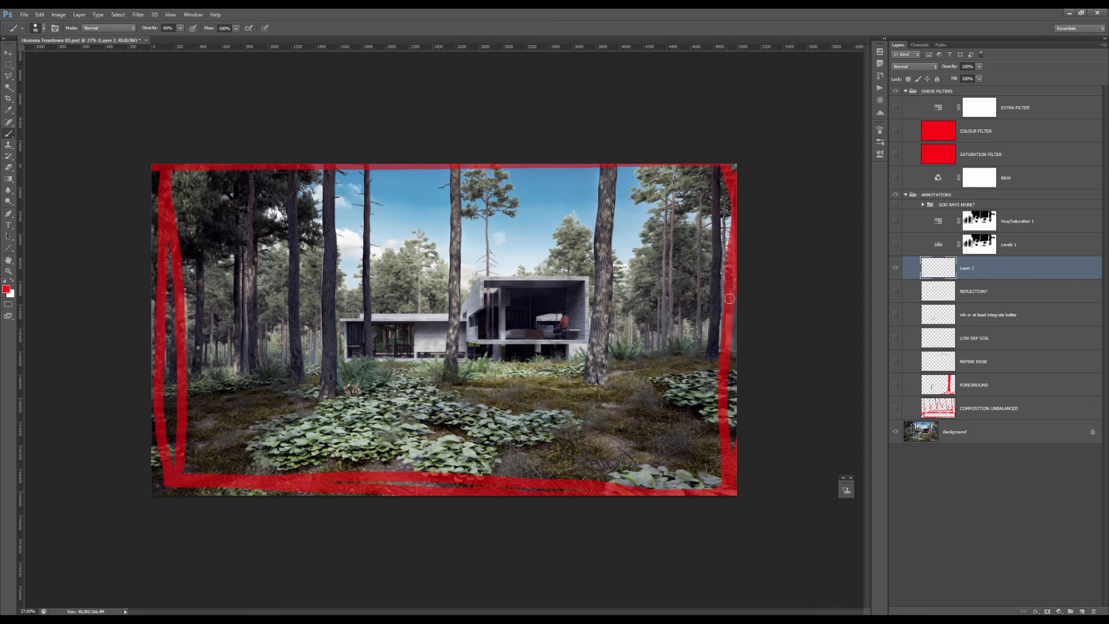
pyautogui.moveTo(730, 298); pyautogui.dragTo(725, 211)
# - Paint a red rectangular outline around the concrete house
pyautogui.moveTo(581, 282)
pyautogui.mouseDown()
pyautogui.moveTo(448, 283)
pyautogui.moveTo(367, 381)
pyautogui.mouseUp()
pyautogui.moveTo(364, 283)
pyautogui.mouseDown()
pyautogui.moveTo(614, 282)
pyautogui.moveTo(372, 369)
pyautogui.moveTo(345, 342)
pyautogui.mouseUp()
pyautogui.moveTo(375, 267)
pyautogui.mouseDown()
pyautogui.moveTo(590, 287)
pyautogui.moveTo(594, 373)
pyautogui.moveTo(334, 369)
pyautogui.moveTo(336, 280)
pyautogui.moveTo(607, 279)
pyautogui.moveTo(602, 378)
pyautogui.moveTo(369, 373)
pyautogui.moveTo(344, 290)
pyautogui.mouseUp()
# - Paint red vertical strokes along the trunks on the left, above the house and at its right end
pyautogui.moveTo(165, 164)
pyautogui.mouseDown()
pyautogui.moveTo(657, 160)
pyautogui.moveTo(738, 339)
pyautogui.moveTo(681, 486)
pyautogui.moveTo(176, 454)
pyautogui.moveTo(163, 173)
pyautogui.moveTo(228, 370)
pyautogui.mouseUp()
pyautogui.moveTo(263, 173); pyautogui.dragTo(269, 359)
pyautogui.moveTo(304, 173); pyautogui.dragTo(295, 370)
pyautogui.moveTo(338, 202); pyautogui.dragTo(337, 326)
pyautogui.moveTo(469, 168); pyautogui.dragTo(471, 263)
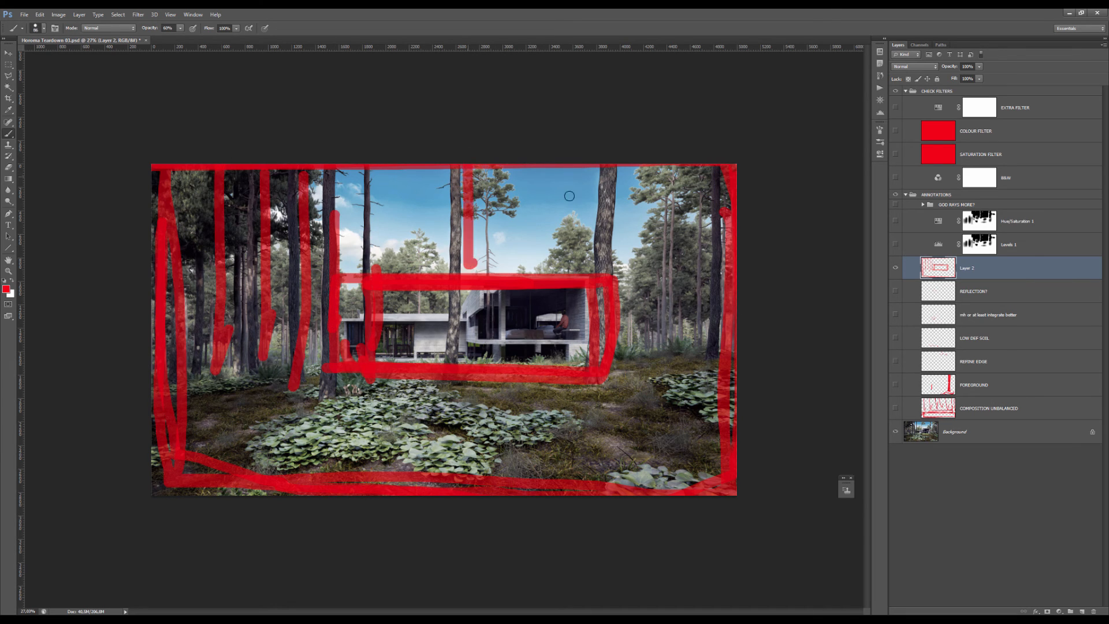
pyautogui.moveTo(604, 170)
pyautogui.mouseDown()
pyautogui.moveTo(608, 405)
pyautogui.moveTo(622, 425)
pyautogui.mouseUp()
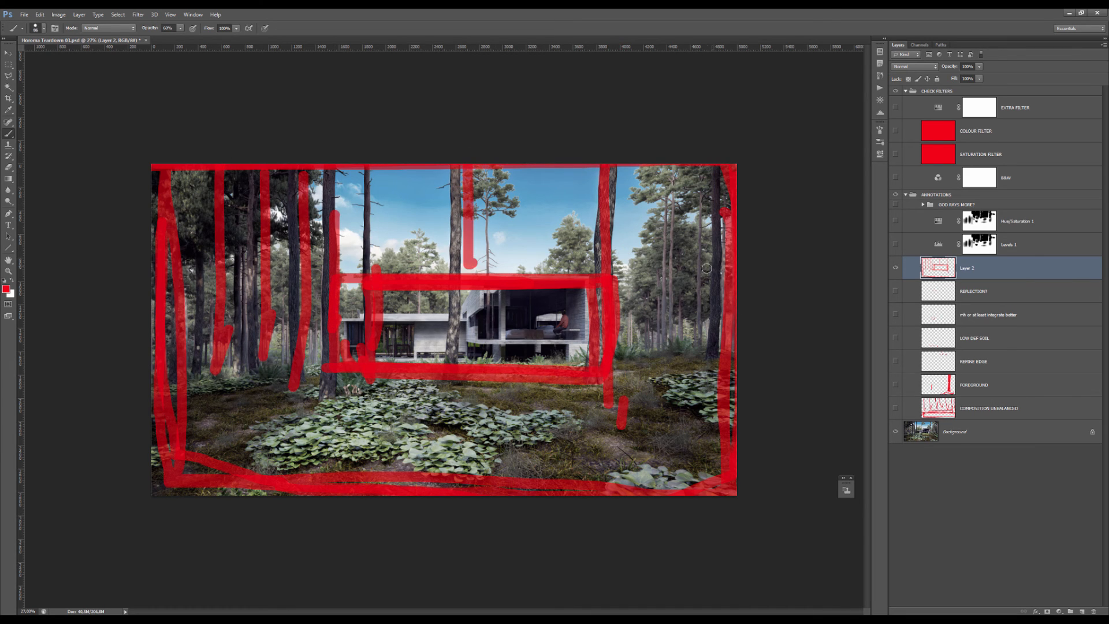
# - Delete the frame, house outline and trunk strokes from Layer 2 and deselect
pyautogui.hotkey('ctrl', 'a')
pyautogui.press('Delete')
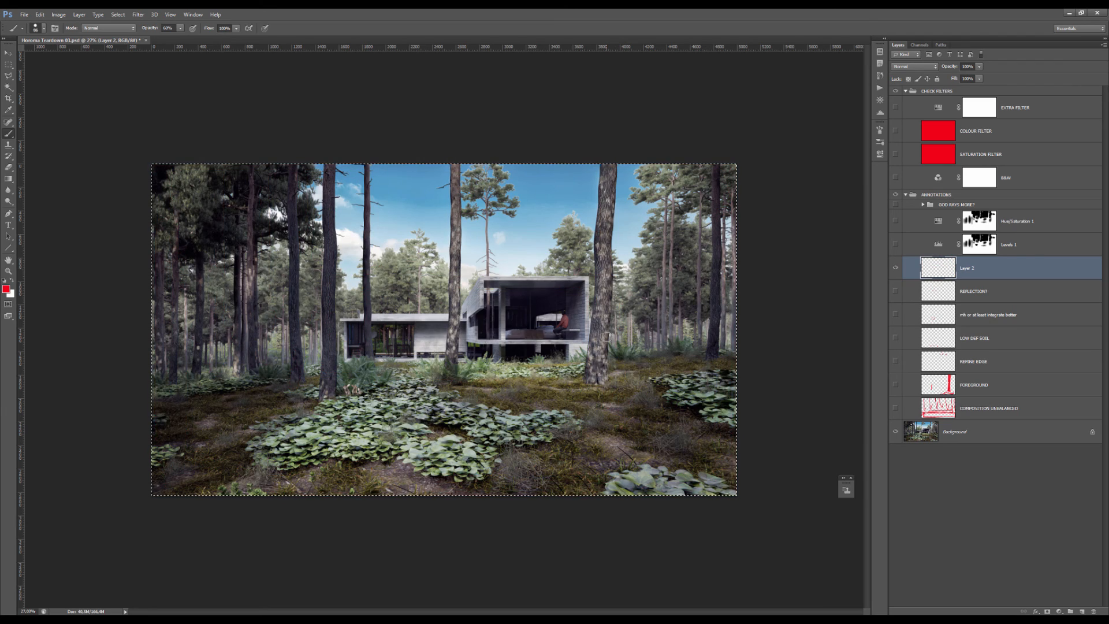
pyautogui.scroll(7, 416, 343)
pyautogui.scroll(-6, 415, 344)
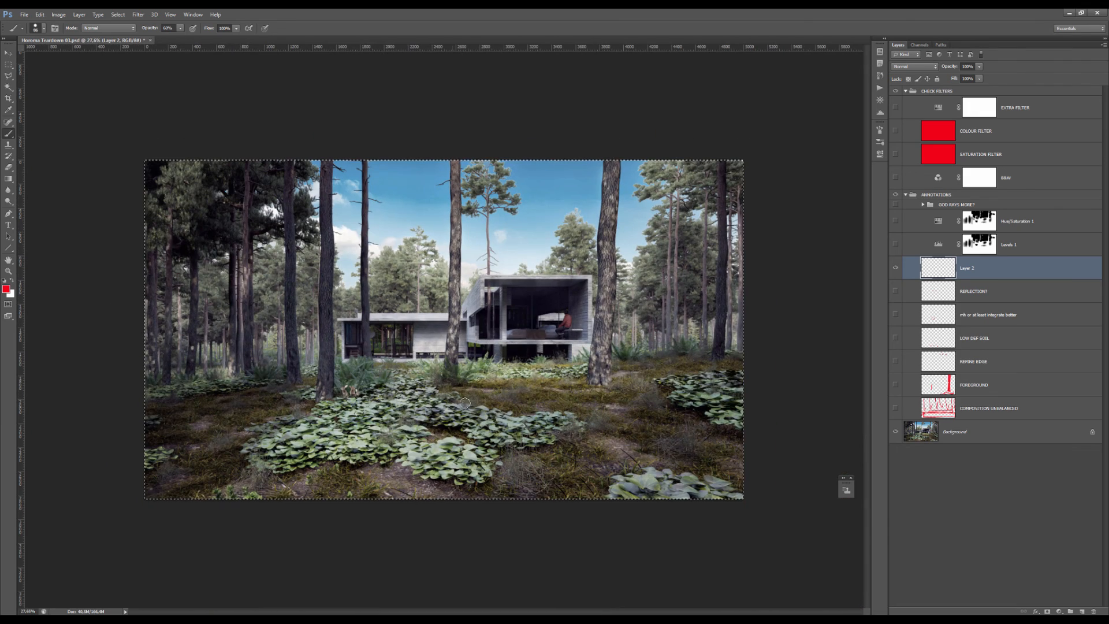
pyautogui.hotkey('ctrl', 'd')
# - Circle the foreground ground cover with wide red brush loops, and clear them from Layer 2
pyautogui.moveTo(613, 381)
pyautogui.mouseDown()
pyautogui.moveTo(525, 384)
pyautogui.moveTo(202, 467)
pyautogui.moveTo(735, 462)
pyautogui.moveTo(195, 420)
pyautogui.mouseUp()
pyautogui.moveTo(135, 463)
pyautogui.mouseDown()
pyautogui.moveTo(545, 500)
pyautogui.moveTo(781, 468)
pyautogui.moveTo(514, 404)
pyautogui.moveTo(226, 423)
pyautogui.moveTo(251, 508)
pyautogui.moveTo(690, 508)
pyautogui.moveTo(624, 416)
pyautogui.moveTo(473, 408)
pyautogui.moveTo(719, 425)
pyautogui.moveTo(639, 503)
pyautogui.moveTo(695, 473)
pyautogui.moveTo(563, 385)
pyautogui.moveTo(528, 385)
pyautogui.moveTo(602, 387)
pyautogui.moveTo(536, 385)
pyautogui.mouseUp()
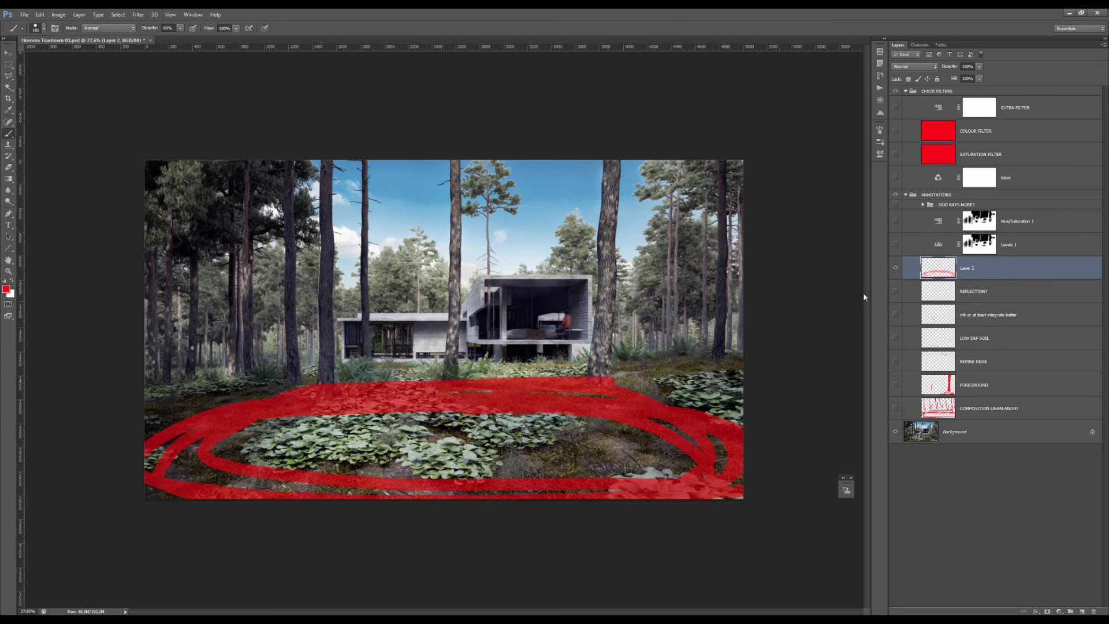
pyautogui.hotkey('ctrl', 'a')
pyautogui.press('Delete')
pyautogui.hotkey('ctrl', 'd')
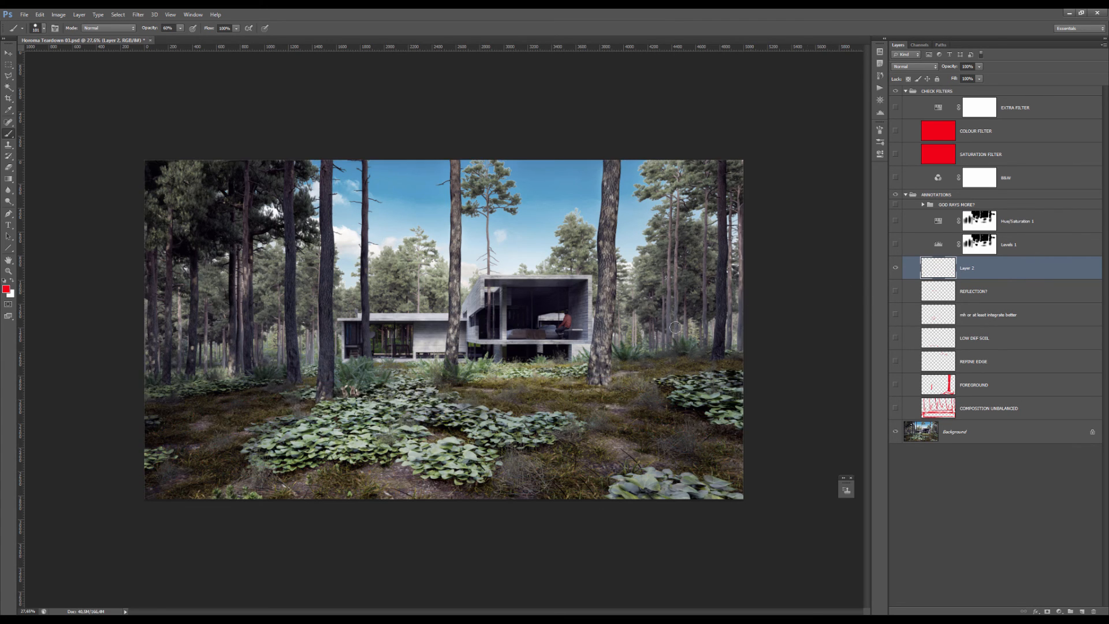
# - Show the COMPOSITION UNBALANCED annotation layer to view its markup, hide it again and reselect Layer 2
pyautogui.click(944, 412)
pyautogui.click(895, 408)
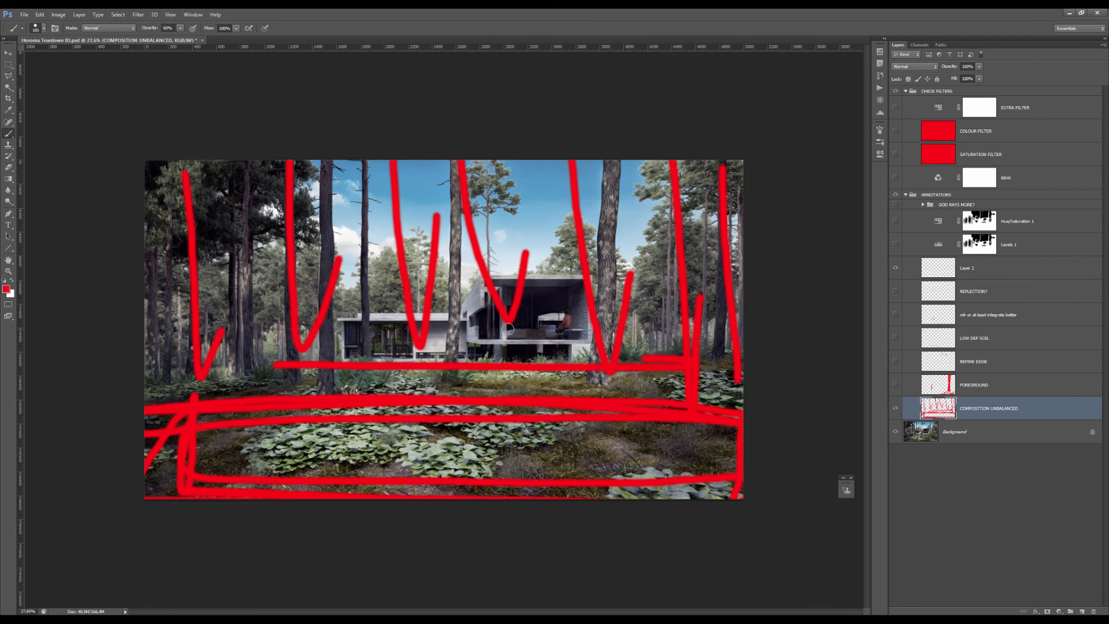
pyautogui.click(895, 408)
pyautogui.click(950, 270)
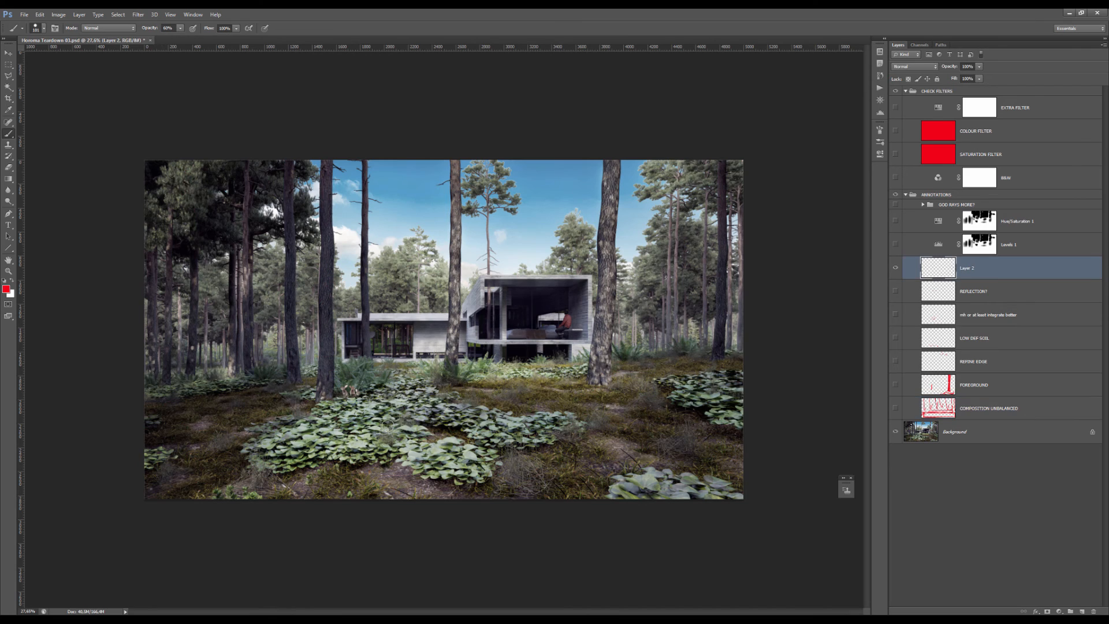
# - Outline the foreground in red and mark the ground band below the house with straight horizontal strokes
pyautogui.moveTo(151, 407)
pyautogui.mouseDown()
pyautogui.moveTo(741, 428)
pyautogui.moveTo(124, 505)
pyautogui.moveTo(157, 480)
pyautogui.moveTo(160, 411)
pyautogui.mouseUp()
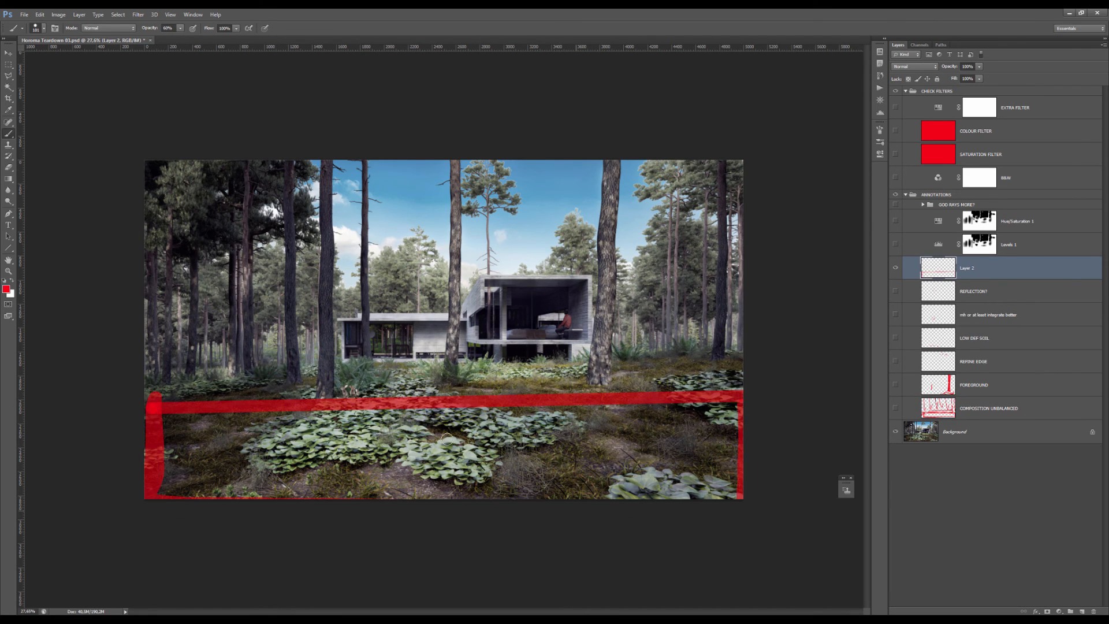
pyautogui.click(158, 372)
pyautogui.keyDown('shift'); pyautogui.click(744, 363); pyautogui.keyUp('shift')
pyautogui.click(736, 388)
pyautogui.keyDown('shift'); pyautogui.click(151, 391); pyautogui.keyUp('shift')
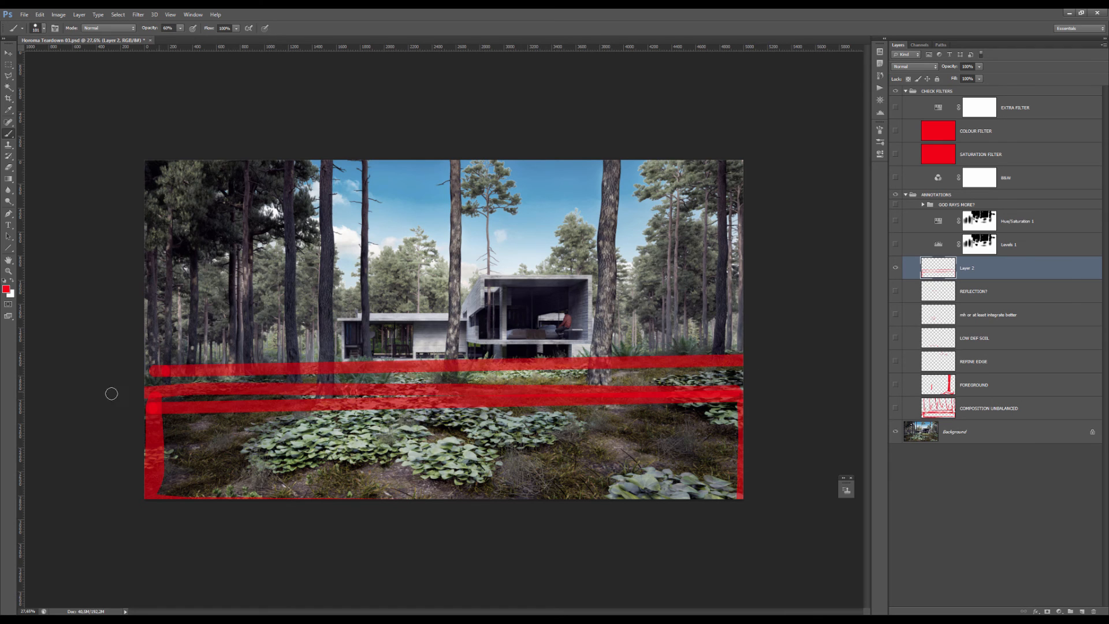
pyautogui.moveTo(171, 372); pyautogui.dragTo(166, 400)
pyautogui.click(154, 368)
pyautogui.keyDown('shift'); pyautogui.click(783, 362); pyautogui.keyUp('shift')
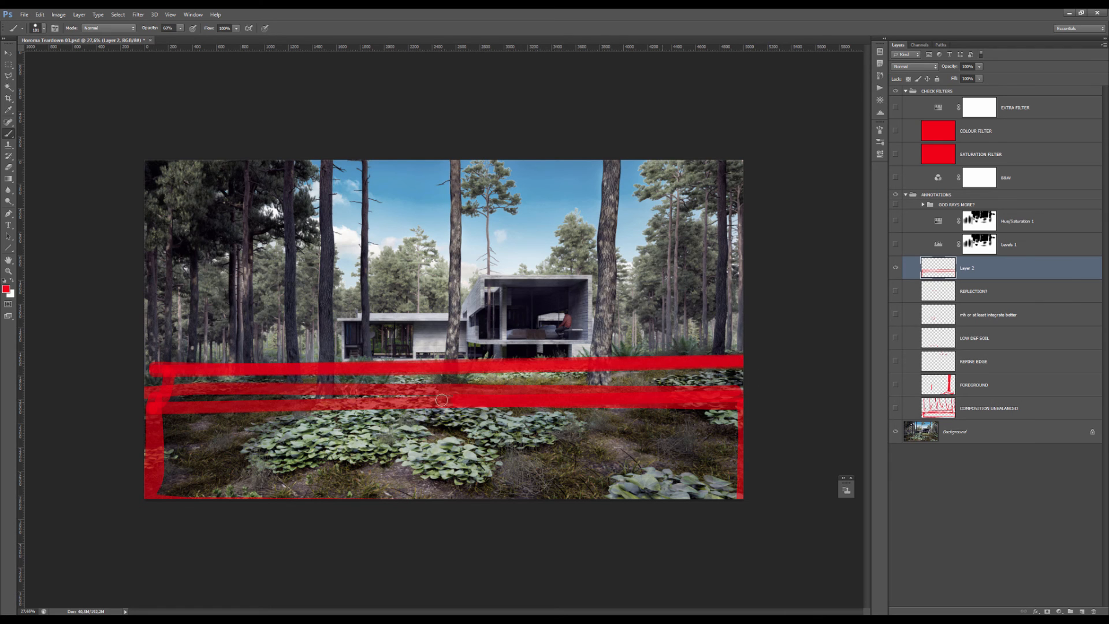
# - Paint four red vertical strokes along the main tree trunks crossing the horizontal ground bands
pyautogui.click(614, 164)
pyautogui.keyDown('shift'); pyautogui.click(606, 415); pyautogui.keyUp('shift')
pyautogui.moveTo(469, 162); pyautogui.dragTo(454, 399)
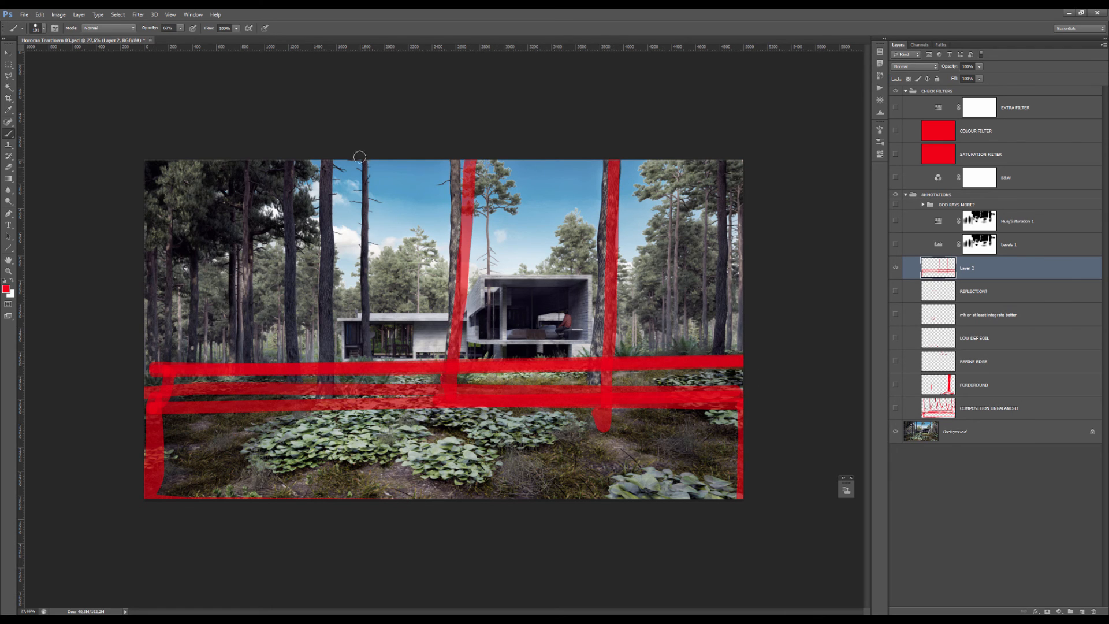
pyautogui.moveTo(353, 166); pyautogui.dragTo(326, 400)
pyautogui.moveTo(294, 196); pyautogui.dragTo(299, 433)
# - Trace the house roofline and the background treetops in red, and go over the horizontal ground band again
pyautogui.moveTo(346, 312)
pyautogui.mouseDown()
pyautogui.moveTo(491, 275)
pyautogui.moveTo(586, 355)
pyautogui.mouseUp()
pyautogui.moveTo(353, 286)
pyautogui.mouseDown()
pyautogui.moveTo(418, 222)
pyautogui.moveTo(634, 232)
pyautogui.moveTo(722, 311)
pyautogui.mouseUp()
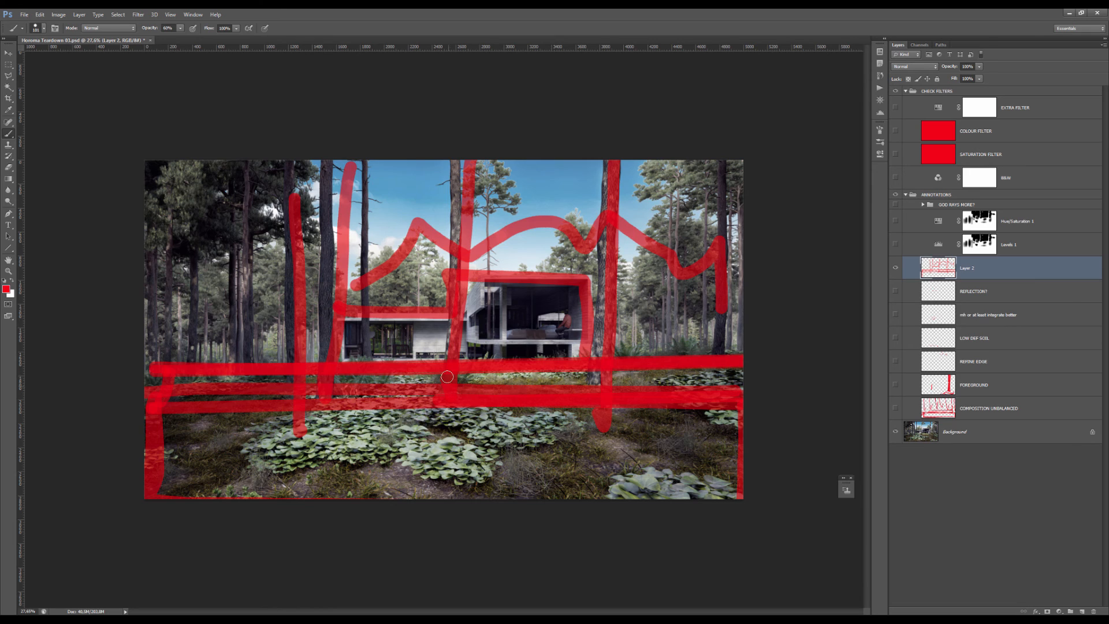
pyautogui.moveTo(184, 395)
pyautogui.mouseDown()
pyautogui.moveTo(741, 390)
pyautogui.moveTo(732, 499)
pyautogui.moveTo(172, 497)
pyautogui.moveTo(167, 478)
pyautogui.moveTo(168, 407)
pyautogui.moveTo(686, 399)
pyautogui.mouseUp()
# - Hide Layer 2 to check the clean render, show it again and delete all its red strokes
pyautogui.click(896, 268)
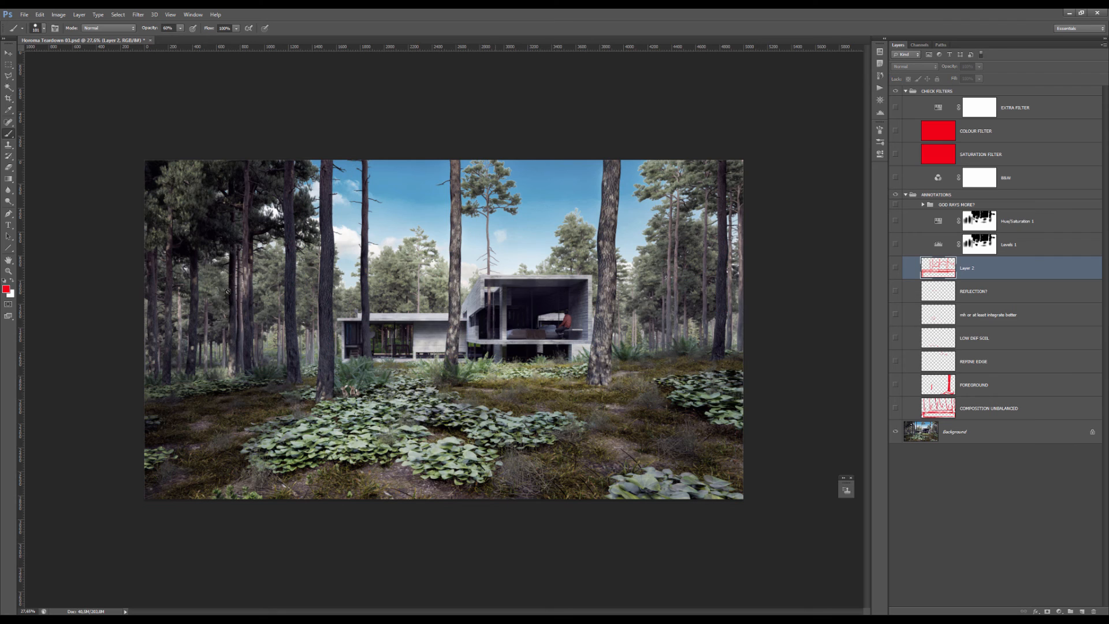
pyautogui.scroll(5, 214, 321)
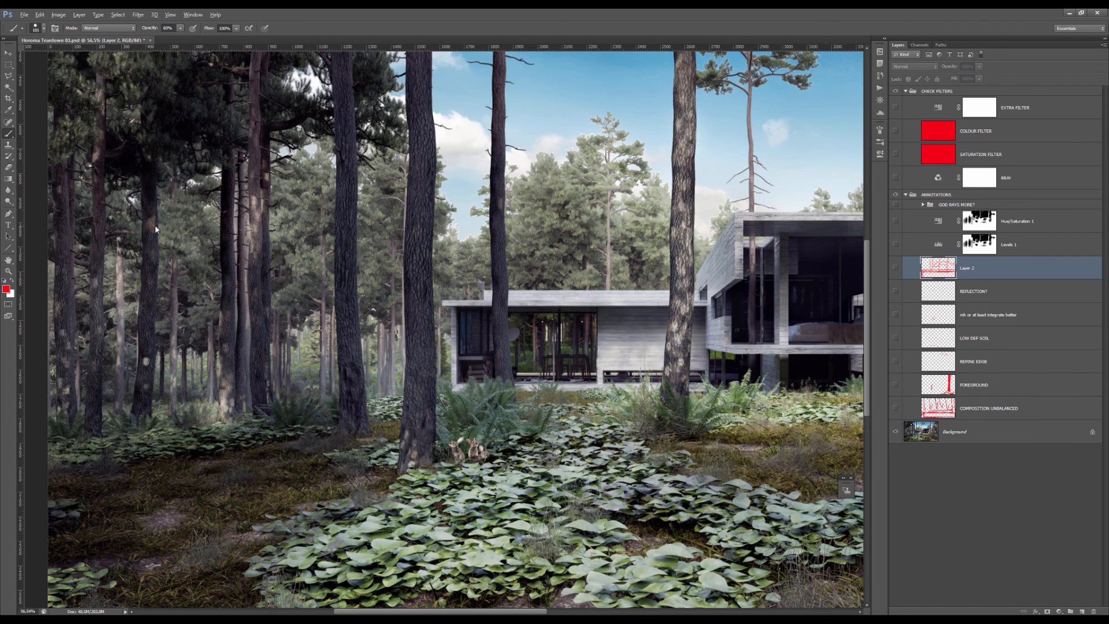
pyautogui.click(152, 298)
pyautogui.press('Return')
pyautogui.click(896, 268)
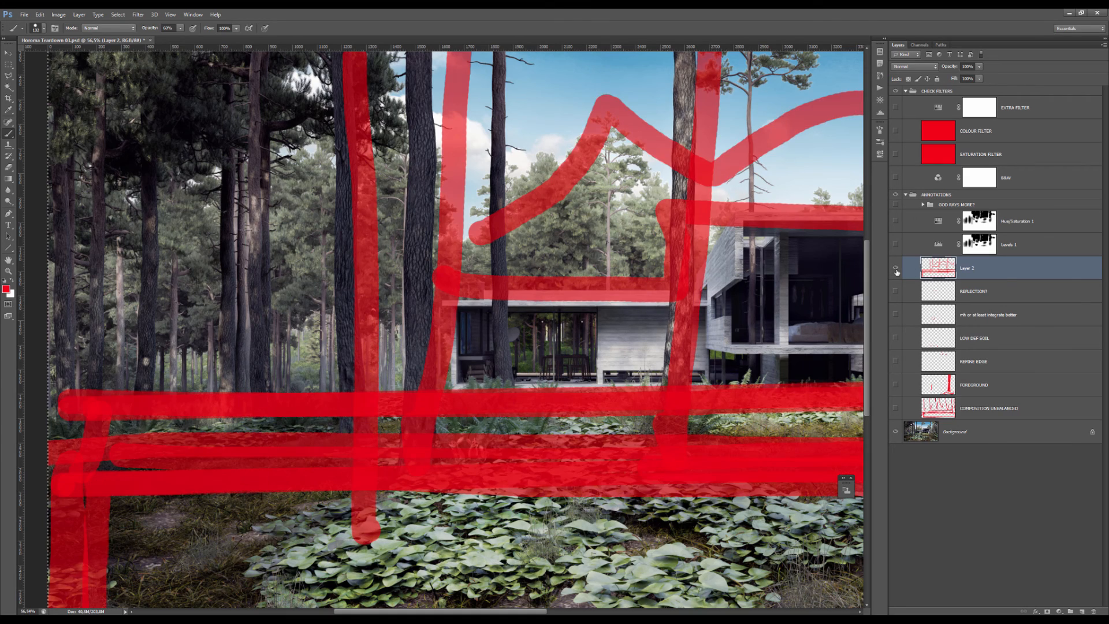
pyautogui.press('Delete')
pyautogui.scroll(-1, 321, 328)
pyautogui.scroll(-2, 322, 319)
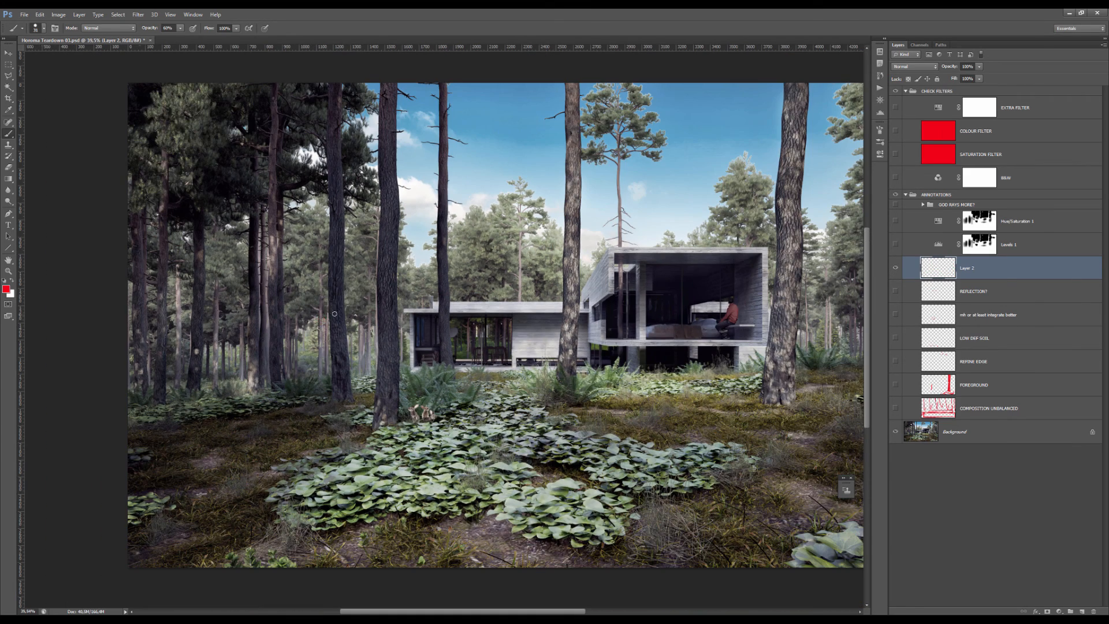
pyautogui.scroll(-2, 350, 303)
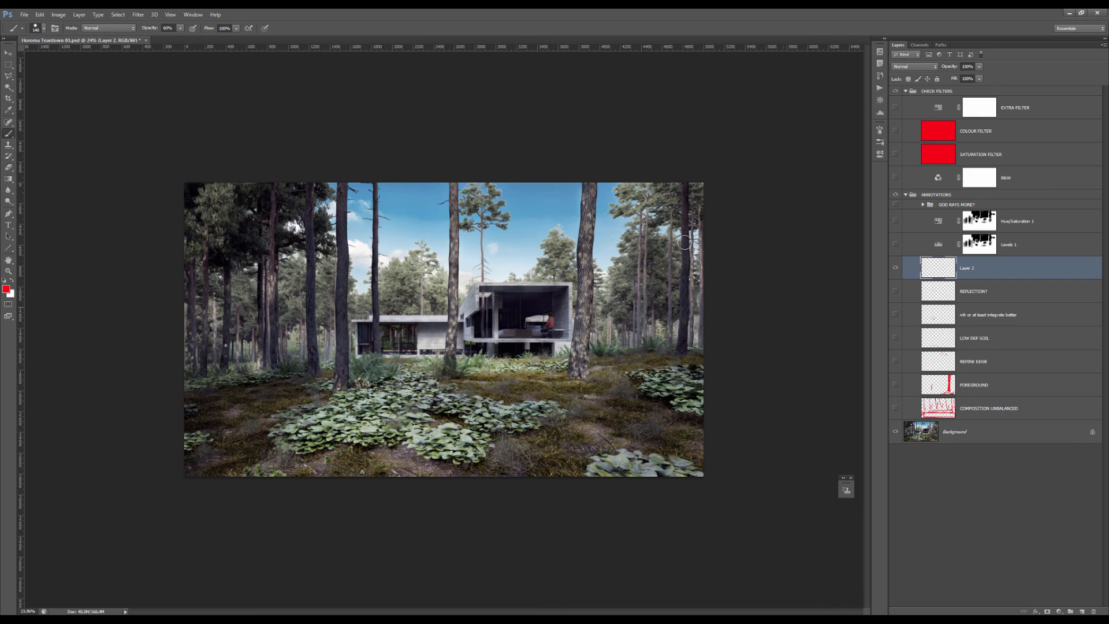
# - Paint a broad red vertical band beside the large trunk at the house's right end and a thinner stroke over that trunk
pyautogui.moveTo(601, 185); pyautogui.dragTo(595, 489)
pyautogui.moveTo(495, 416); pyautogui.dragTo(491, 413)
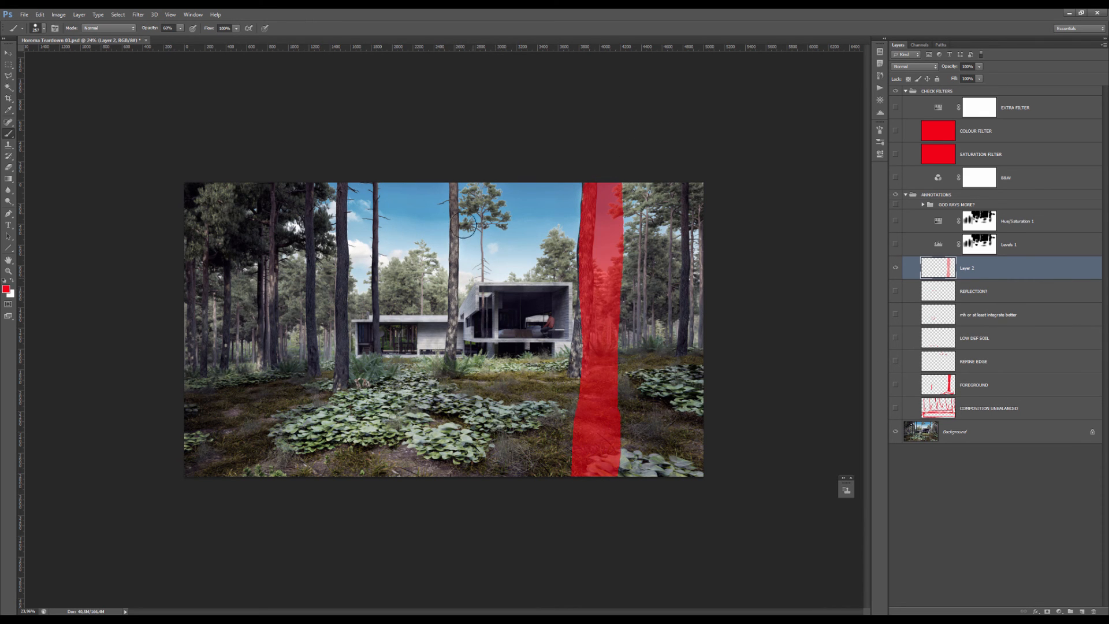
pyautogui.moveTo(449, 213); pyautogui.dragTo(446, 209)
pyautogui.moveTo(585, 197)
pyautogui.mouseDown()
pyautogui.moveTo(580, 336)
pyautogui.moveTo(563, 303)
pyautogui.mouseUp()
# - Paint thin red strokes near the trunks left of the house, a broad band farther left, and reinforce the broad right-hand band
pyautogui.moveTo(373, 176); pyautogui.dragTo(386, 376)
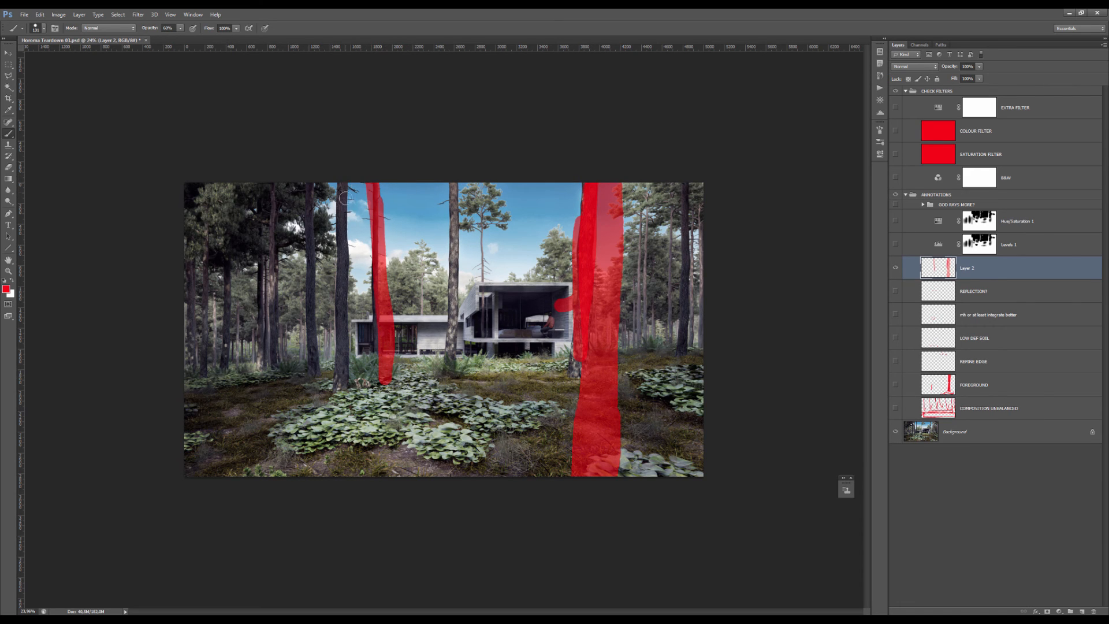
pyautogui.moveTo(344, 187); pyautogui.dragTo(350, 383)
pyautogui.moveTo(307, 422)
pyautogui.mouseDown()
pyautogui.moveTo(309, 271)
pyautogui.moveTo(315, 365)
pyautogui.mouseUp()
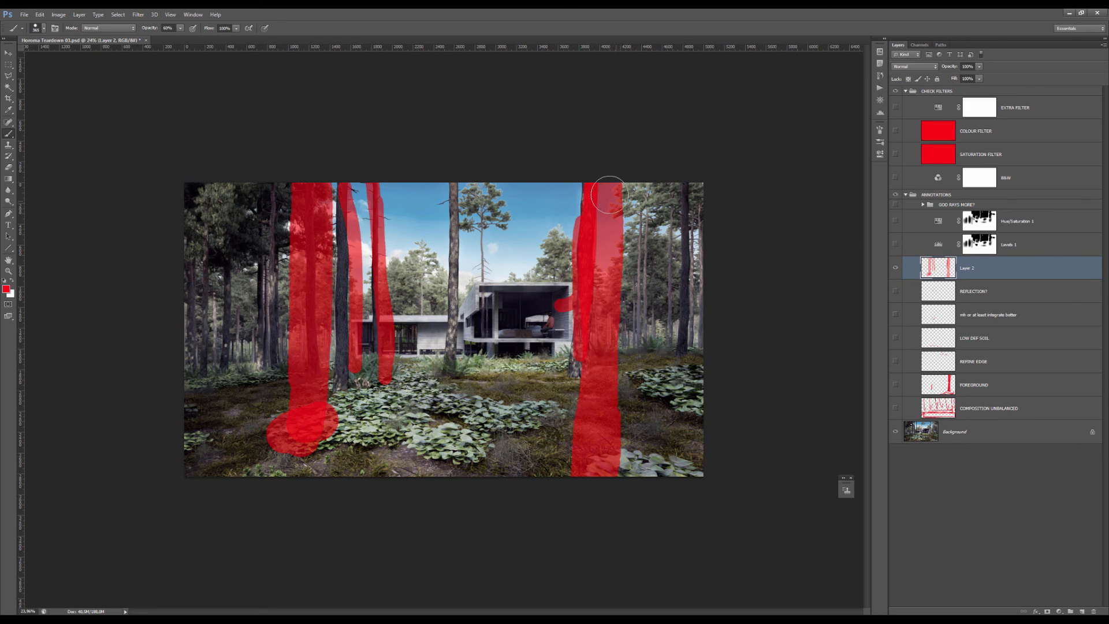
pyautogui.moveTo(608, 195)
pyautogui.mouseDown()
pyautogui.moveTo(603, 448)
pyautogui.moveTo(593, 199)
pyautogui.moveTo(610, 301)
pyautogui.moveTo(601, 361)
pyautogui.mouseUp()
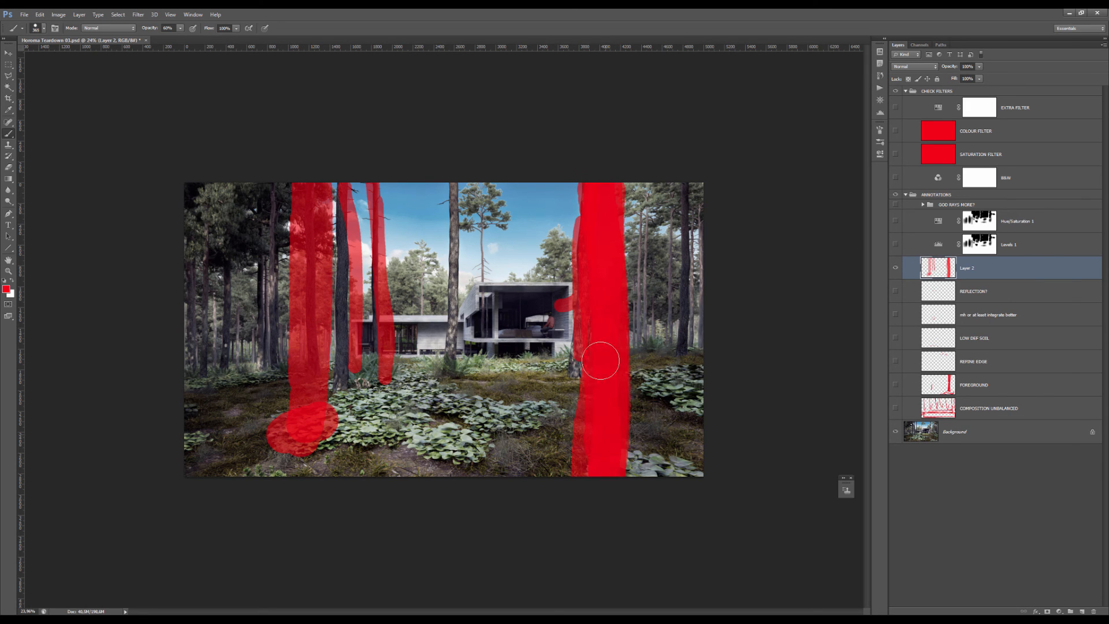
# - Hide Layer 2 to check the render without the red strokes
pyautogui.click(895, 269)
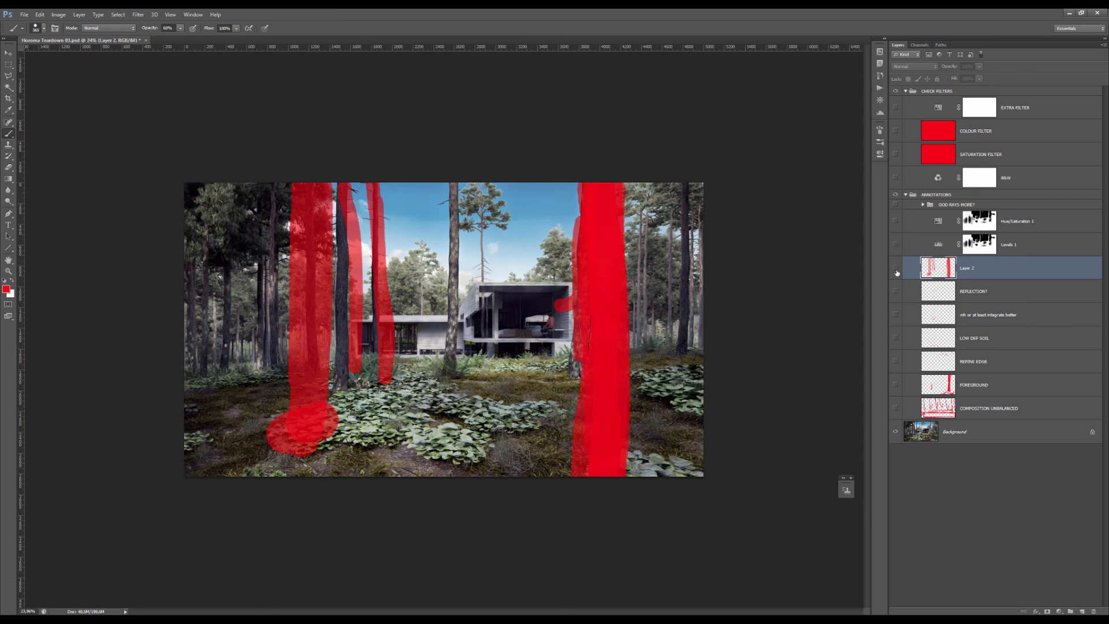
pyautogui.scroll(5, 412, 369)
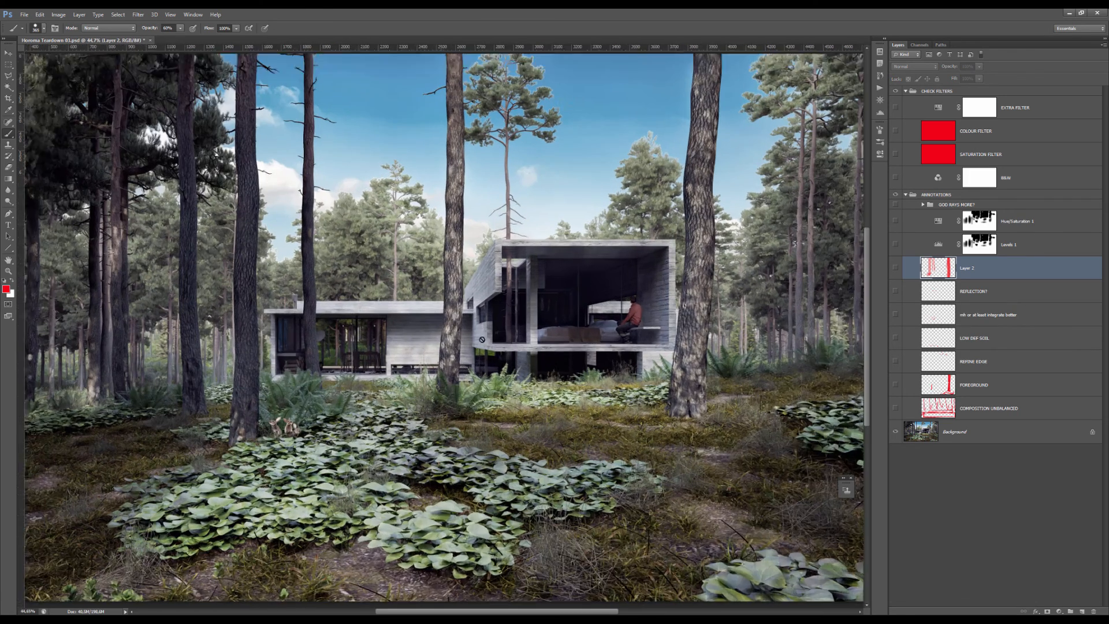
pyautogui.scroll(-4, 504, 292)
pyautogui.press('c')
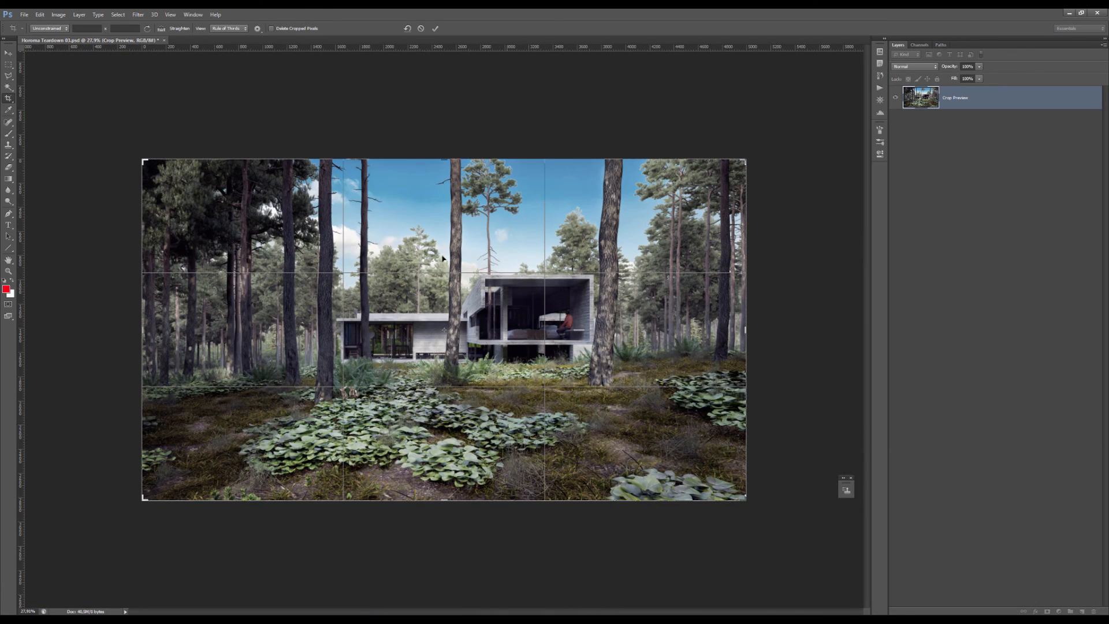
pyautogui.press('Escape')
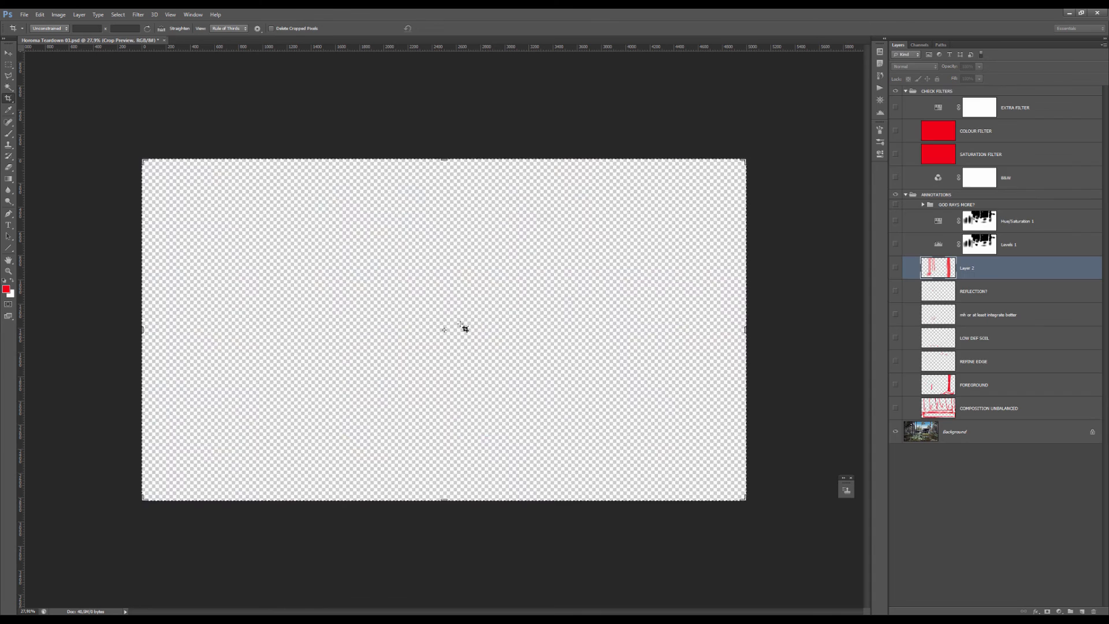
pyautogui.press('b')
pyautogui.scroll(-1, 445, 329)
pyautogui.scroll(2, 445, 330)
pyautogui.moveTo(600, 278); pyautogui.dragTo(639, 156)
pyautogui.press('v')
pyautogui.hotkey('alt', 'v')
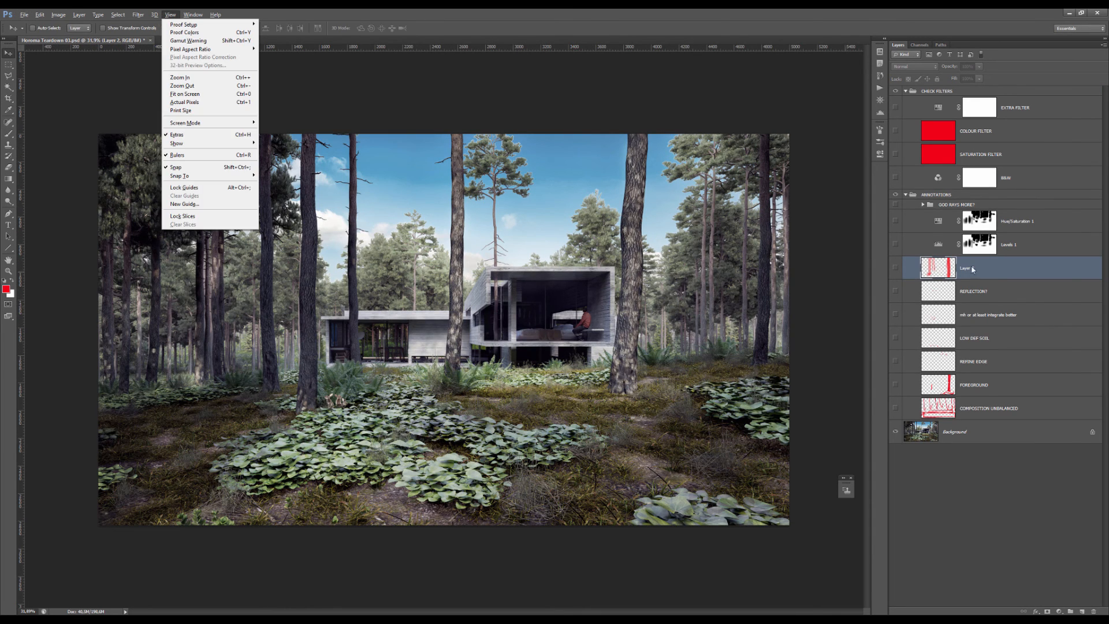
pyautogui.click(939, 268)
pyautogui.scroll(-3, 458, 301)
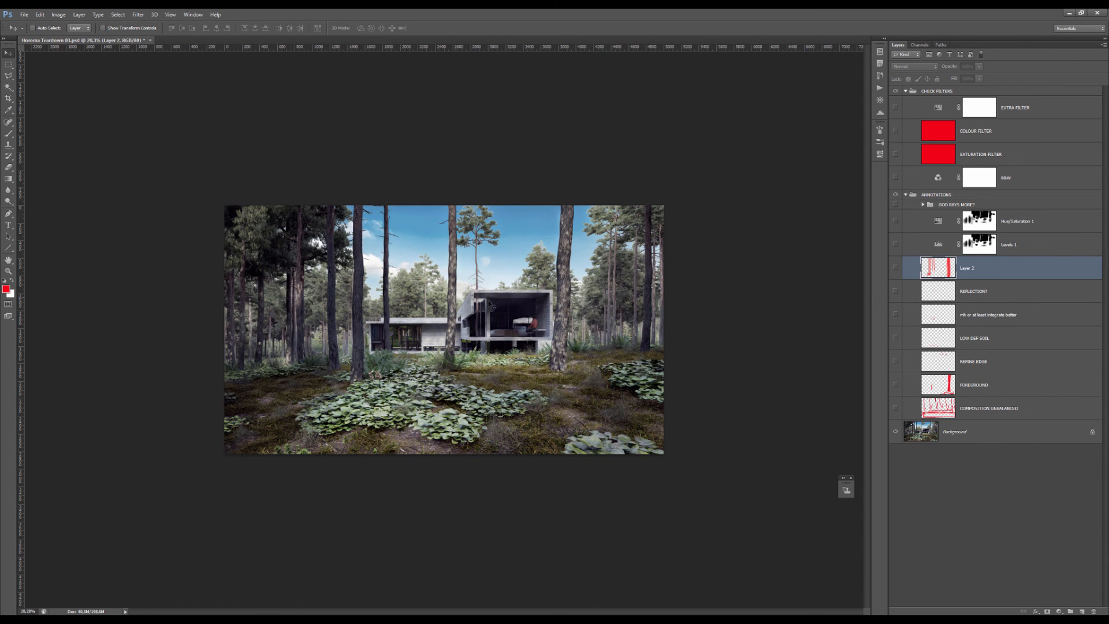
# - Show Layer 2, brush over the broad right-hand red band once more, and hide the layer again
pyautogui.click(895, 268)
pyautogui.press('b')
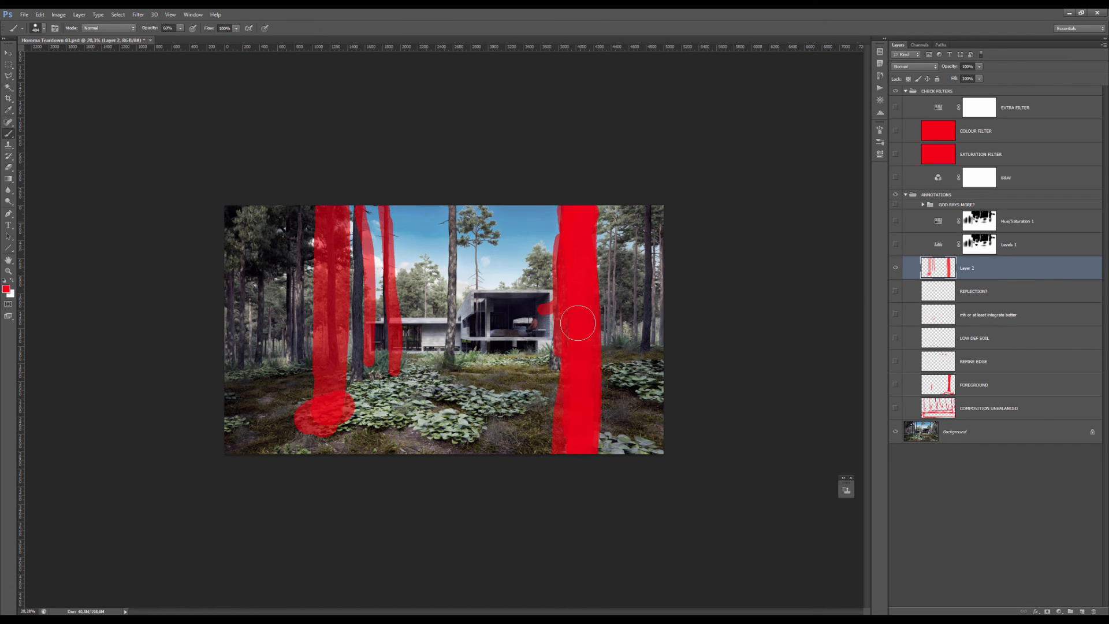
pyautogui.moveTo(575, 317); pyautogui.dragTo(574, 416)
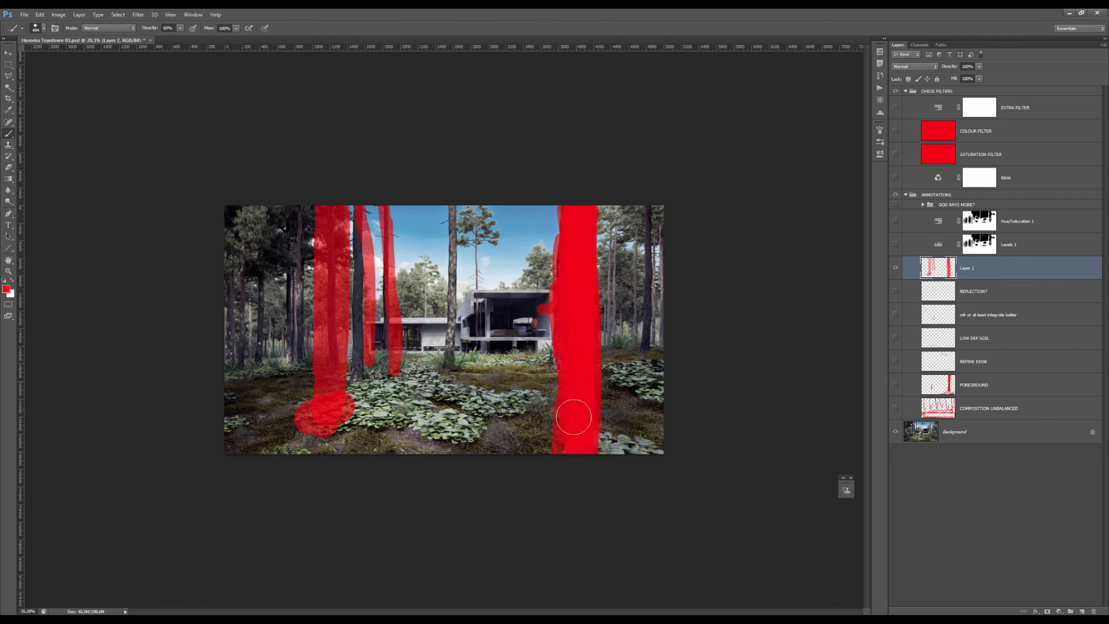
pyautogui.click(897, 268)
# - Examine the framing of the house and how its raised volume sits against the large trunk beside it
pyautogui.scroll(5, 495, 324)
pyautogui.keyDown('alt'); pyautogui.rightClick(645, 285); pyautogui.keyUp('alt')
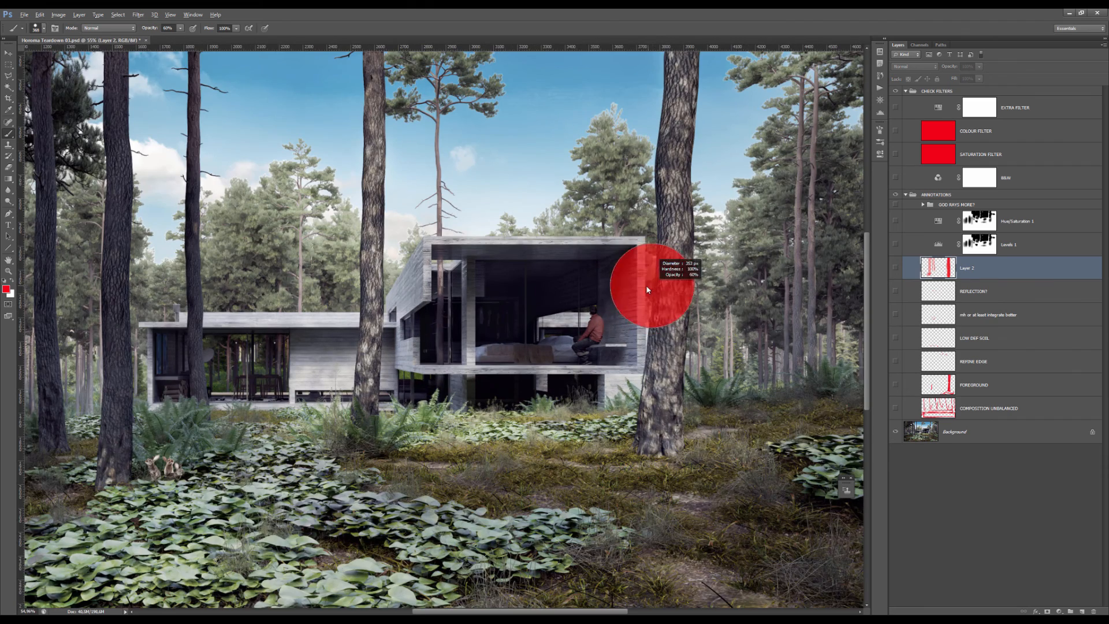
pyautogui.scroll(-3, 646, 285)
pyautogui.keyDown('alt'); pyautogui.rightClick(570, 266); pyautogui.keyUp('alt')
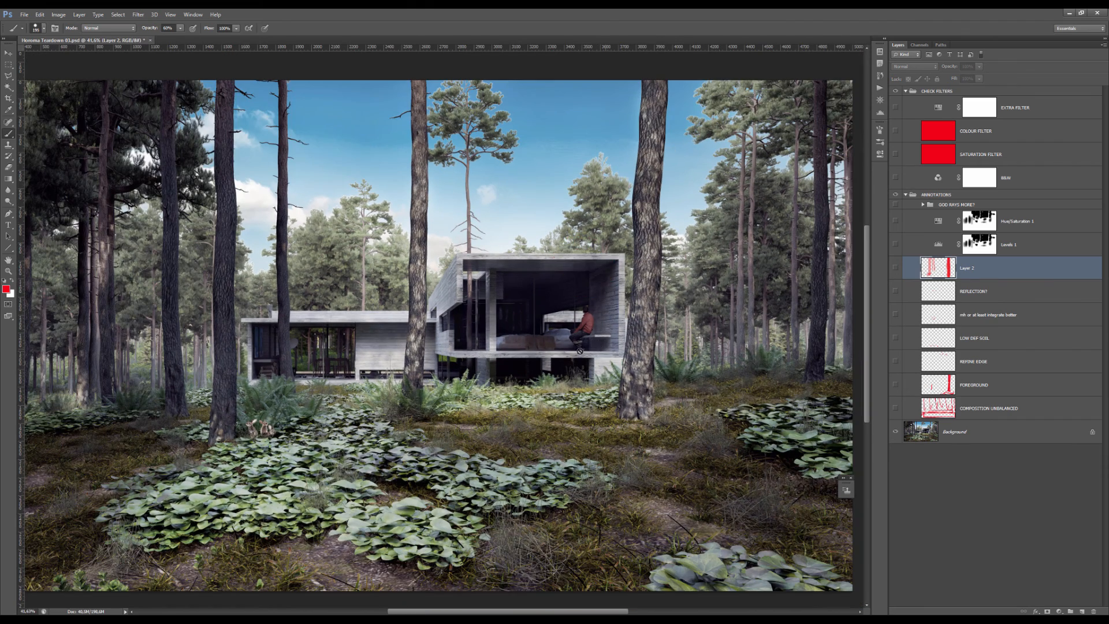
pyautogui.scroll(2, 670, 267)
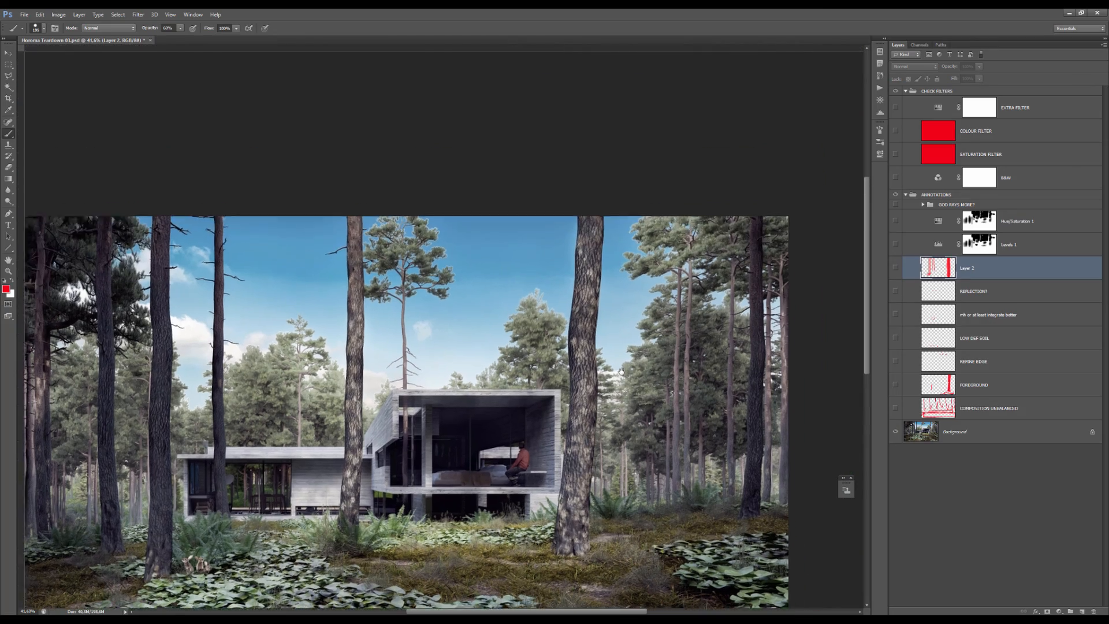
pyautogui.hotkey('ctrl', '0')
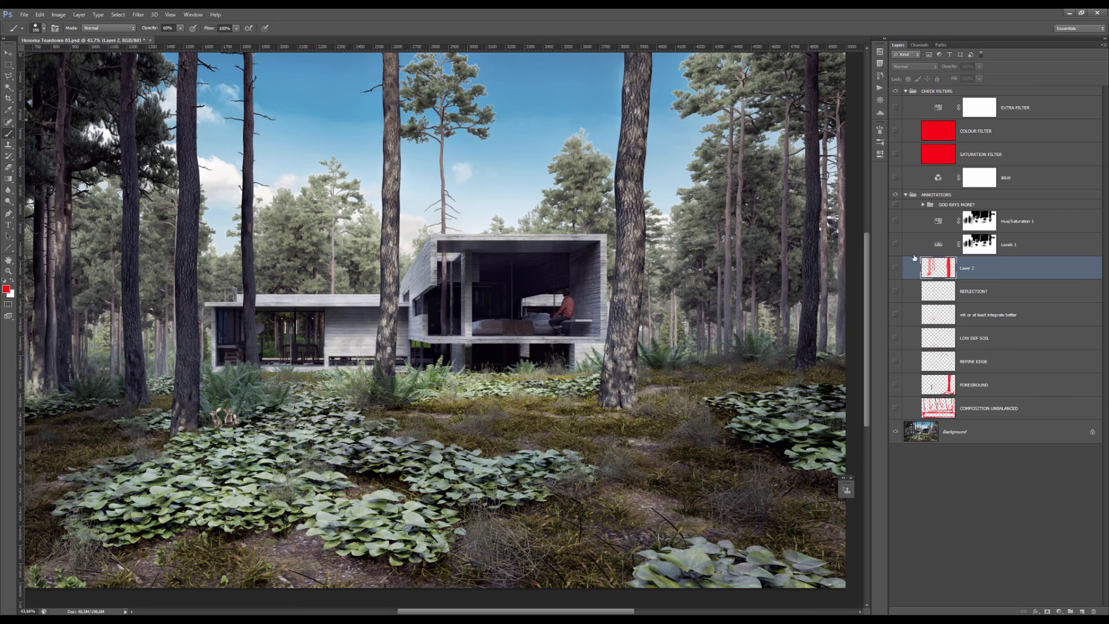
pyautogui.moveTo(552, 288); pyautogui.dragTo(550, 310)
pyautogui.scroll(-3, 550, 311)
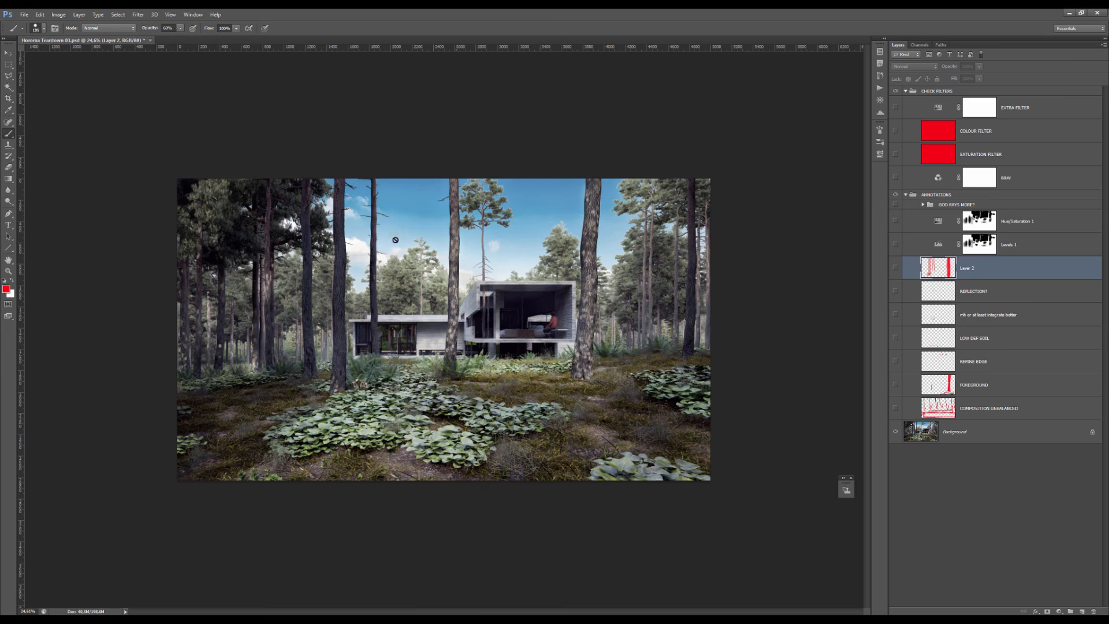
pyautogui.scroll(6, 636, 326)
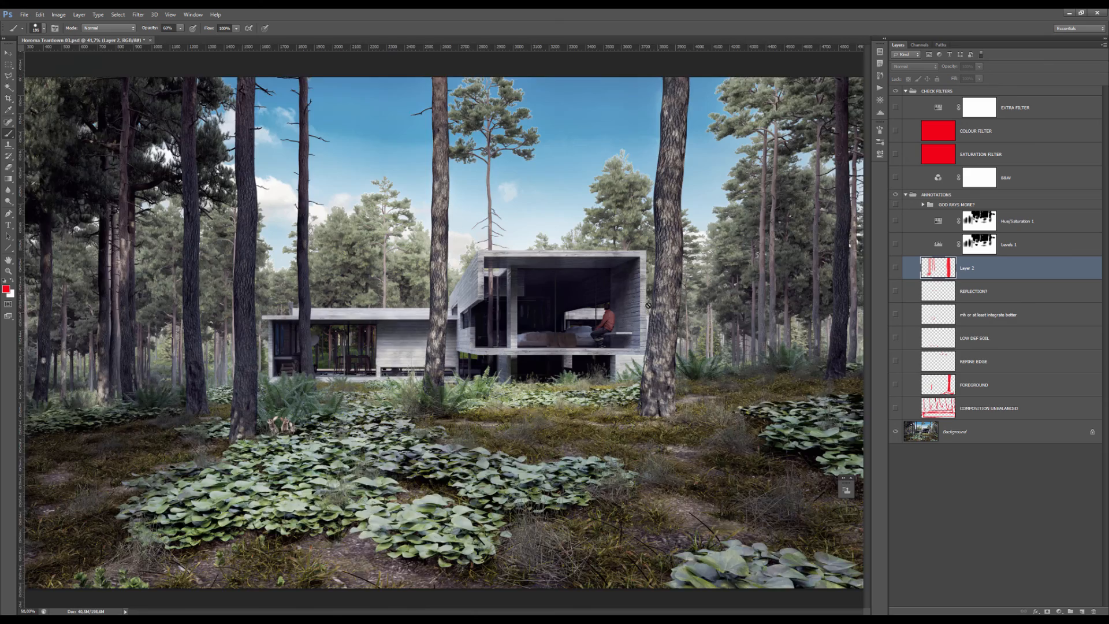
pyautogui.scroll(1, 701, 330)
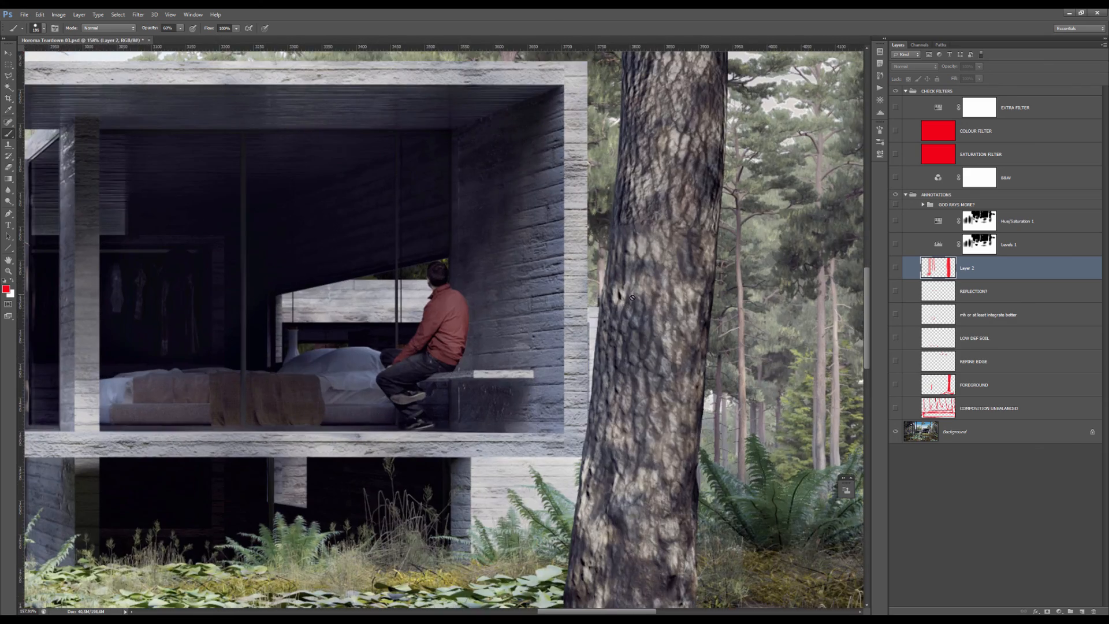
pyautogui.scroll(-2, 631, 298)
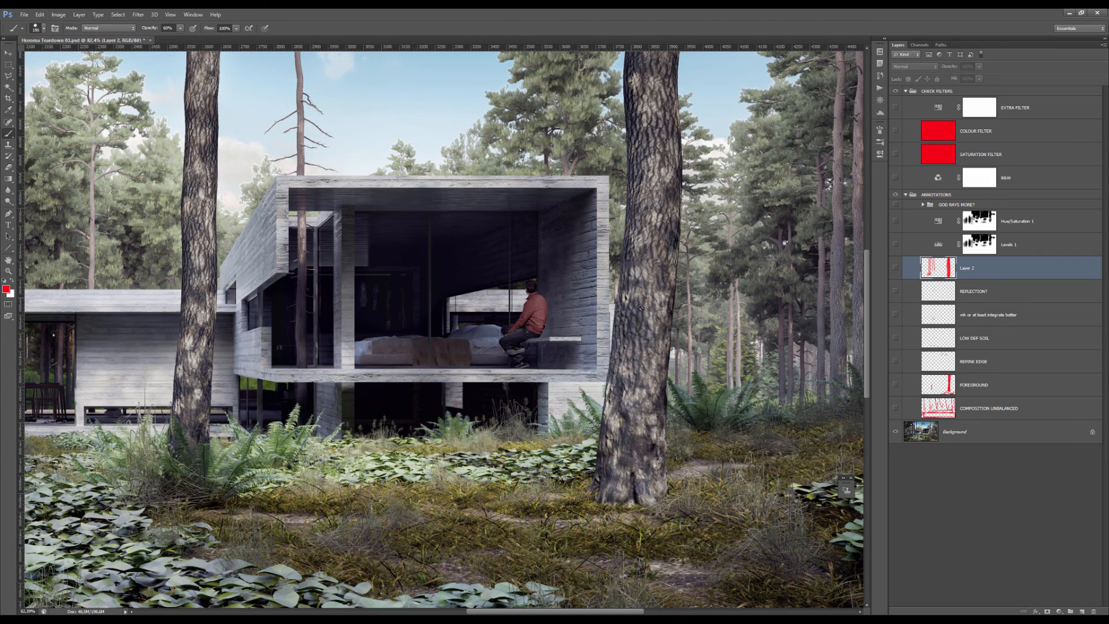
pyautogui.scroll(2, 659, 296)
pyautogui.press('[')
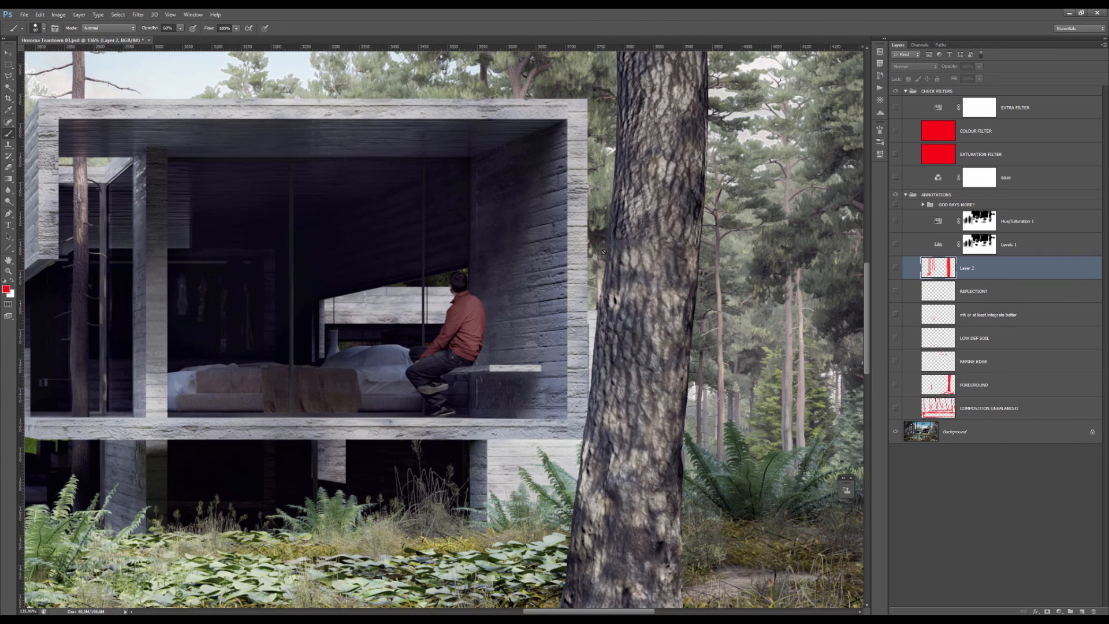
pyautogui.scroll(-5, 649, 371)
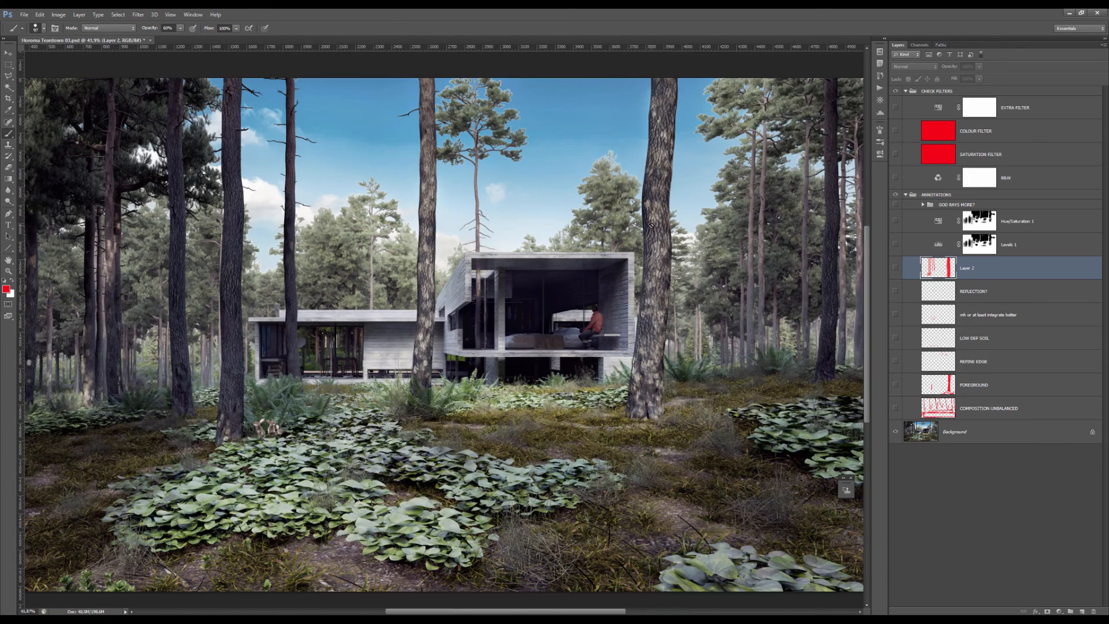
pyautogui.scroll(-2, 382, 361)
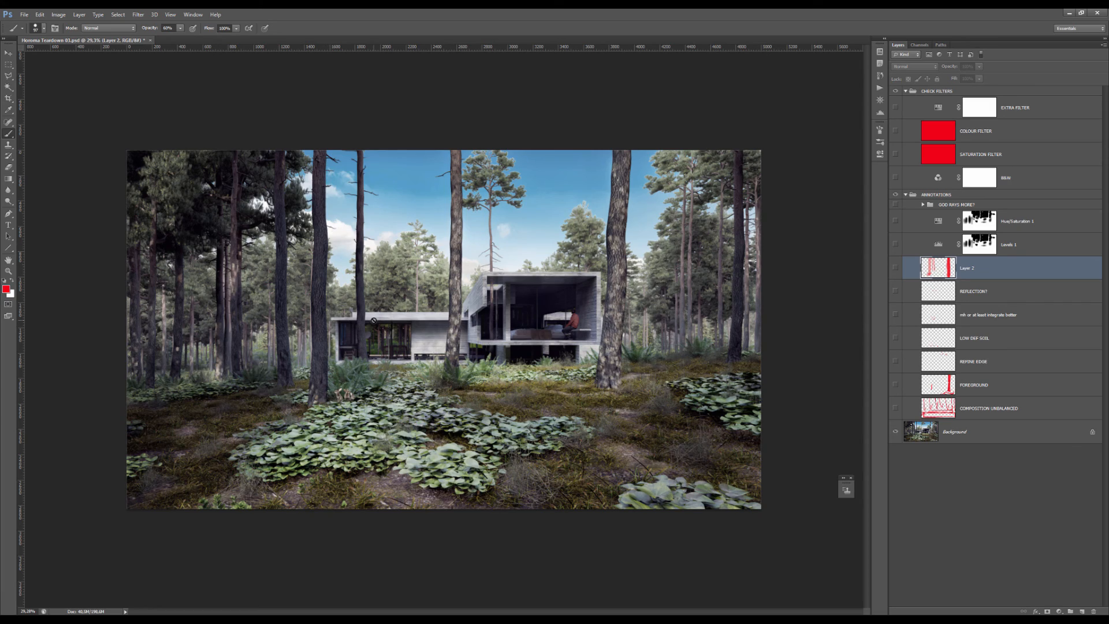
# - Inspect the trunks in front of the house, the raised volume's outer edge and the ground cover below it
pyautogui.moveTo(448, 327); pyautogui.dragTo(598, 315)
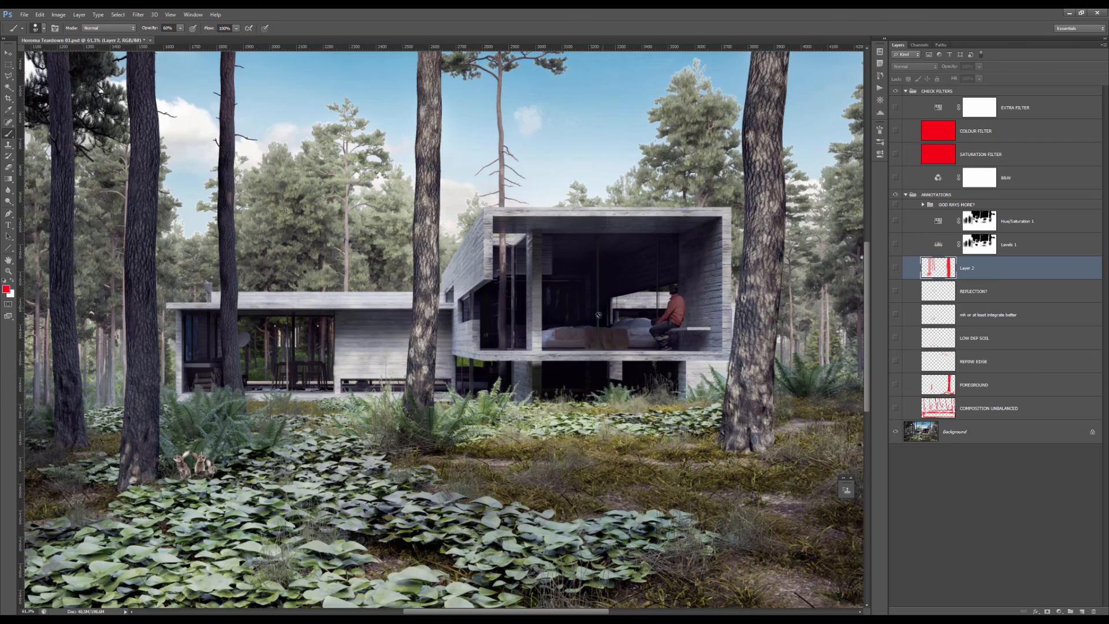
pyautogui.scroll(-2, 485, 319)
pyautogui.scroll(6, 462, 187)
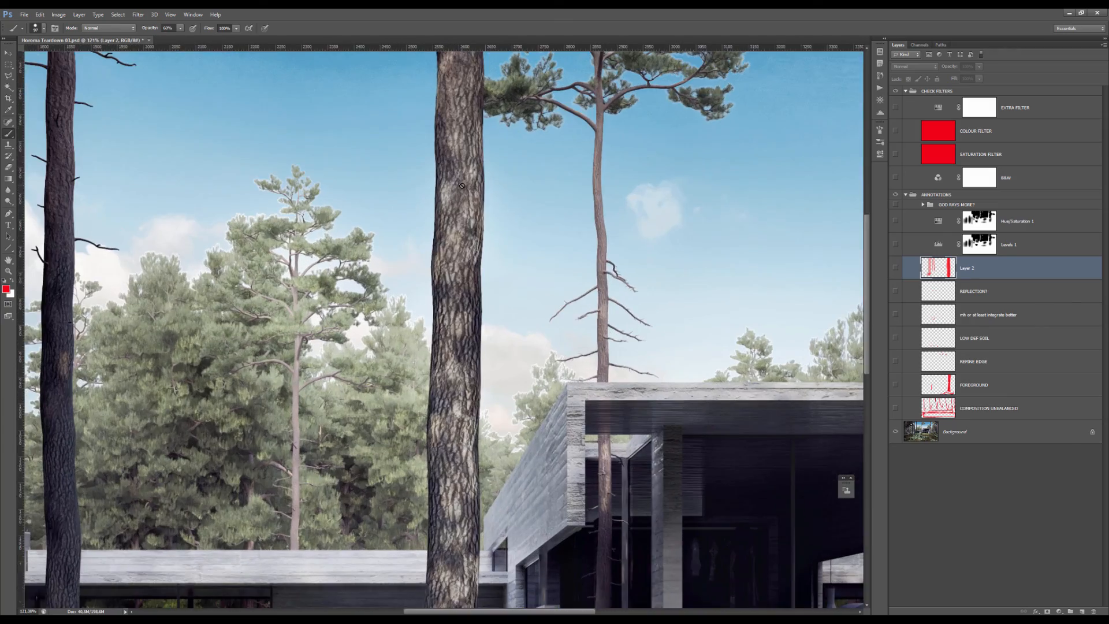
pyautogui.scroll(-8, 462, 188)
pyautogui.scroll(8, 638, 216)
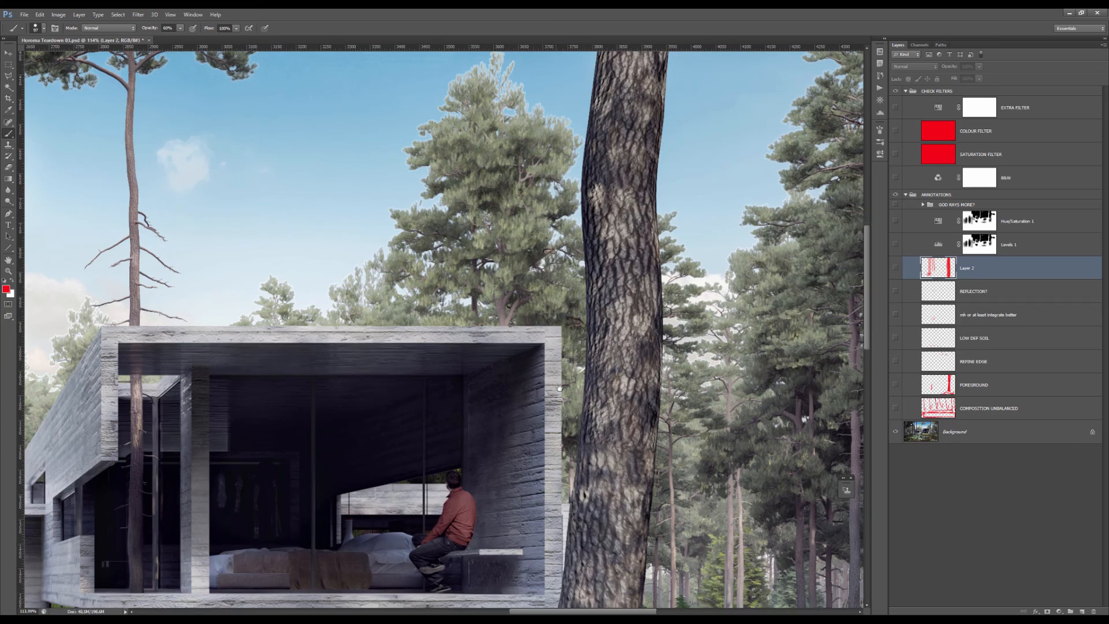
pyautogui.scroll(-5, 581, 340)
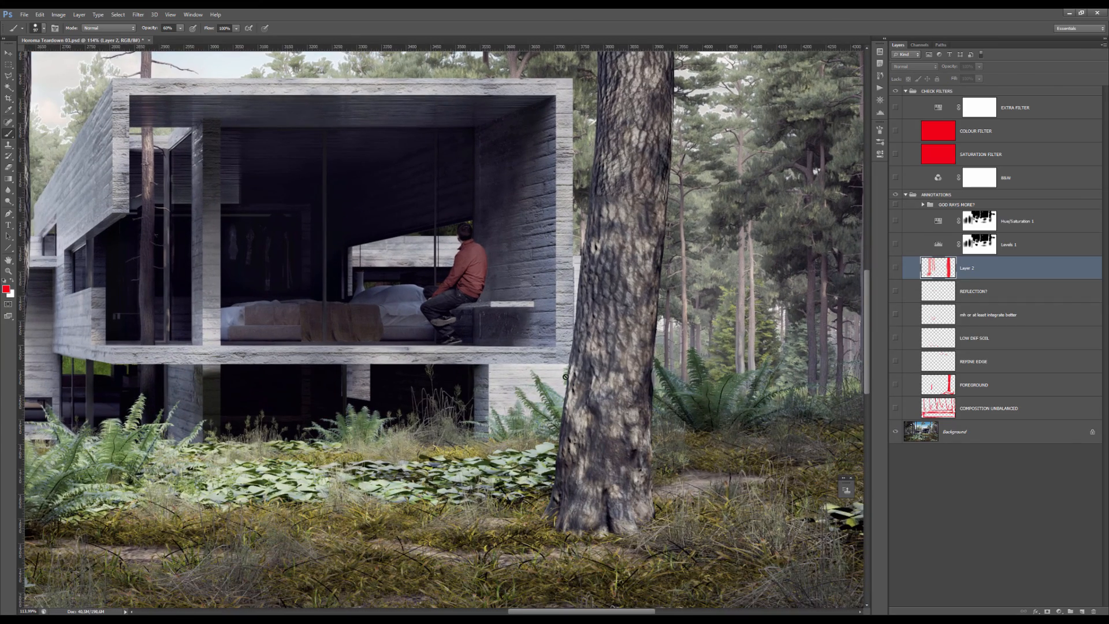
pyautogui.scroll(-4, 566, 377)
pyautogui.scroll(5, 510, 527)
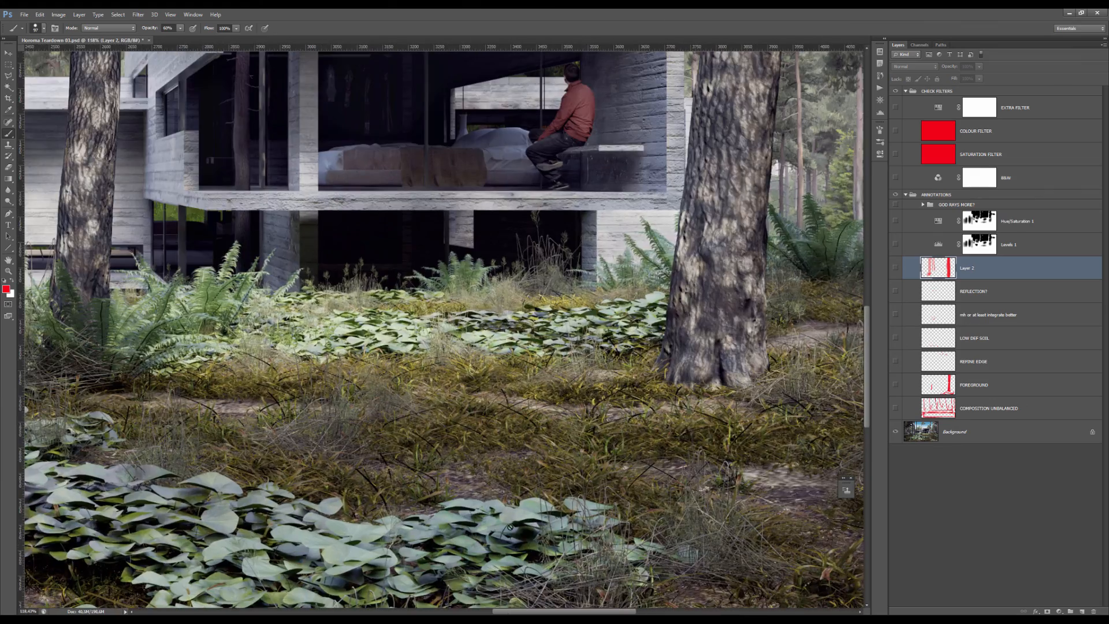
pyautogui.scroll(-5, 629, 373)
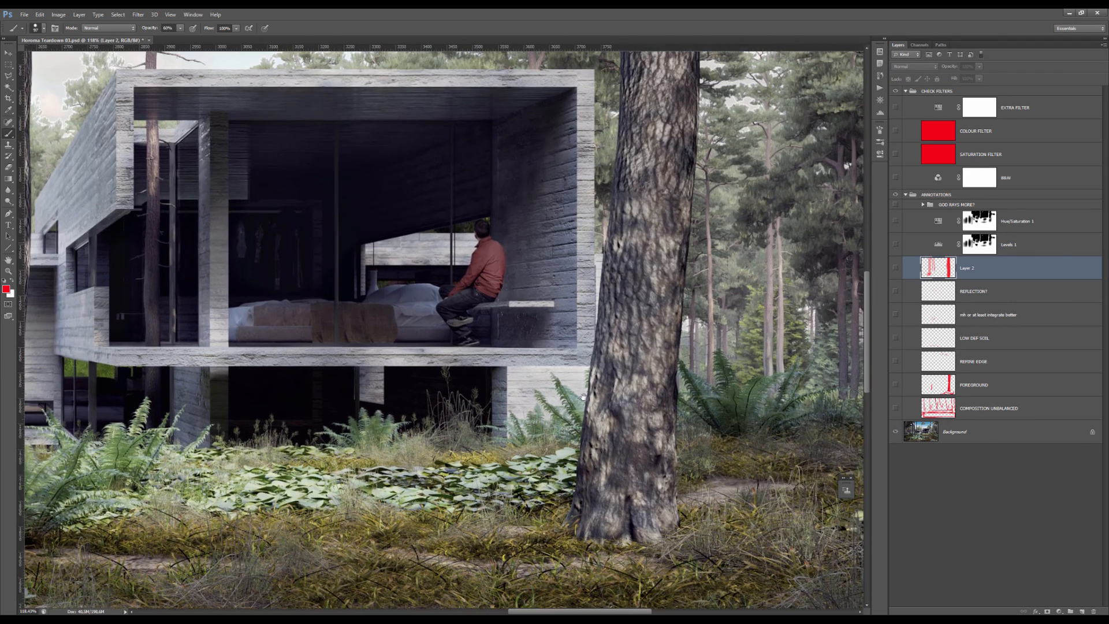
# - Examine close up the edges of the large trunk and the surrounding treetops where they meet the sky
pyautogui.scroll(5, 554, 421)
pyautogui.scroll(5, 517, 189)
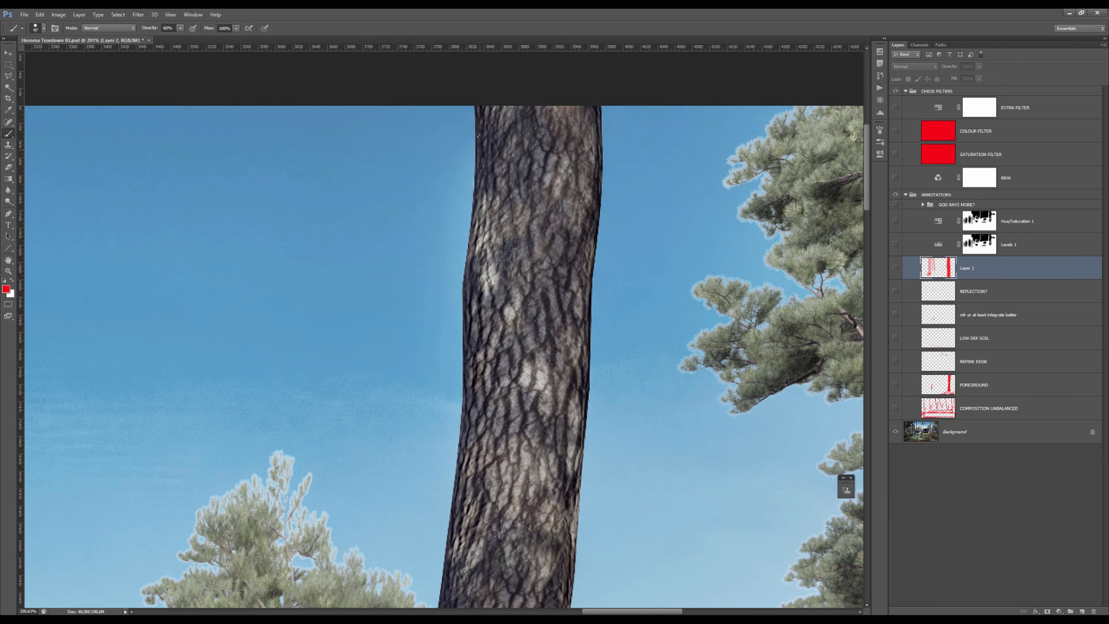
pyautogui.scroll(-4, 472, 252)
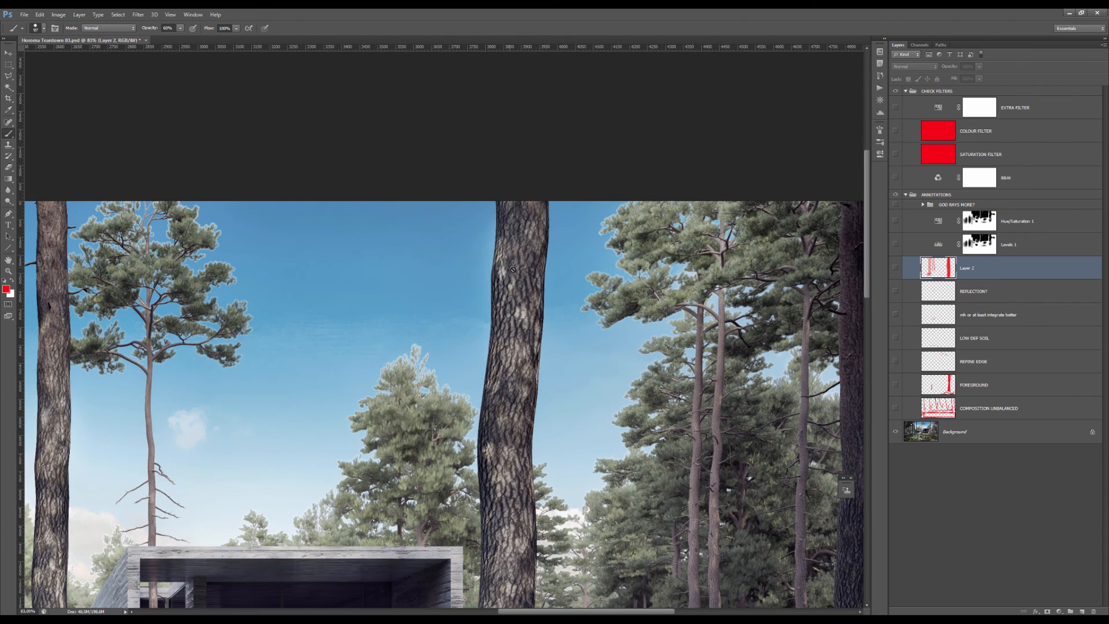
pyautogui.scroll(3, 522, 268)
pyautogui.scroll(1, 523, 268)
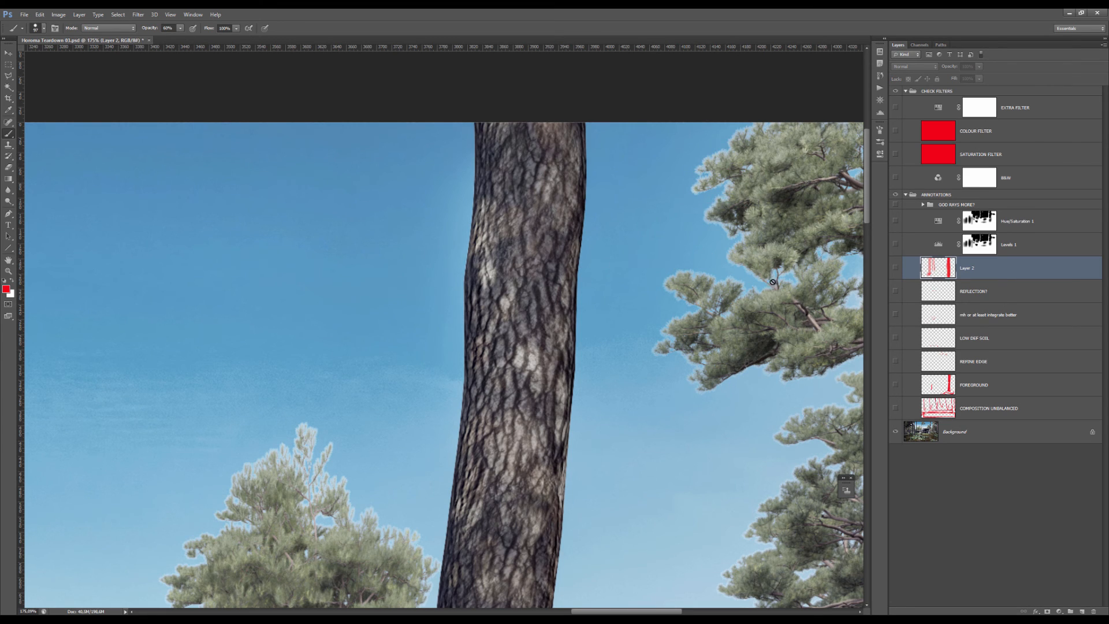
pyautogui.scroll(-5, 773, 282)
pyautogui.scroll(4, 543, 274)
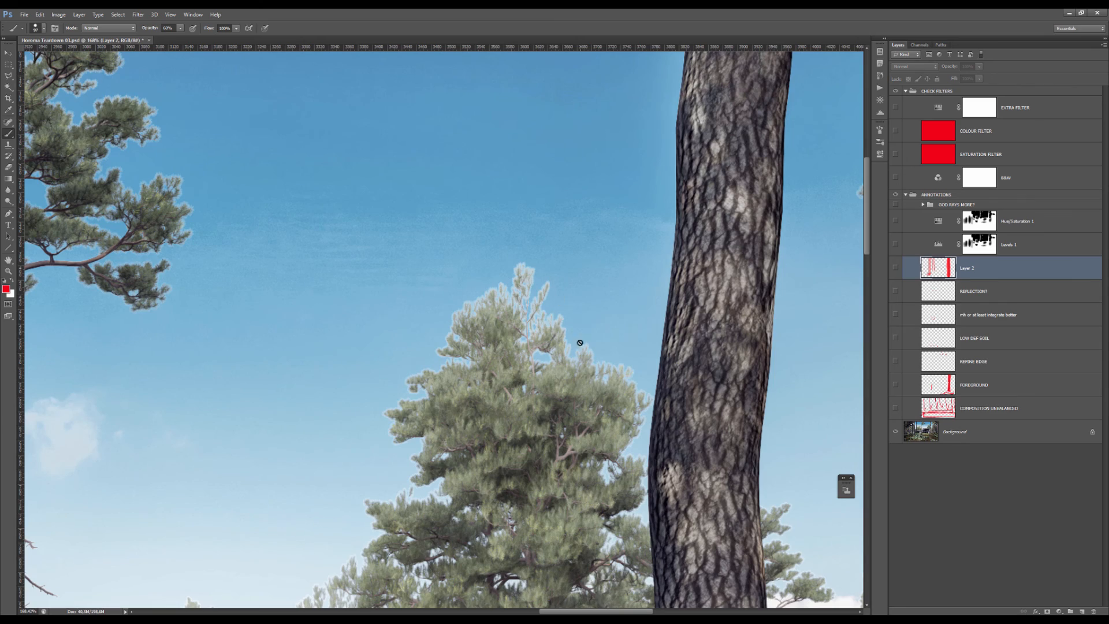
pyautogui.scroll(-4, 575, 335)
pyautogui.scroll(2, 381, 223)
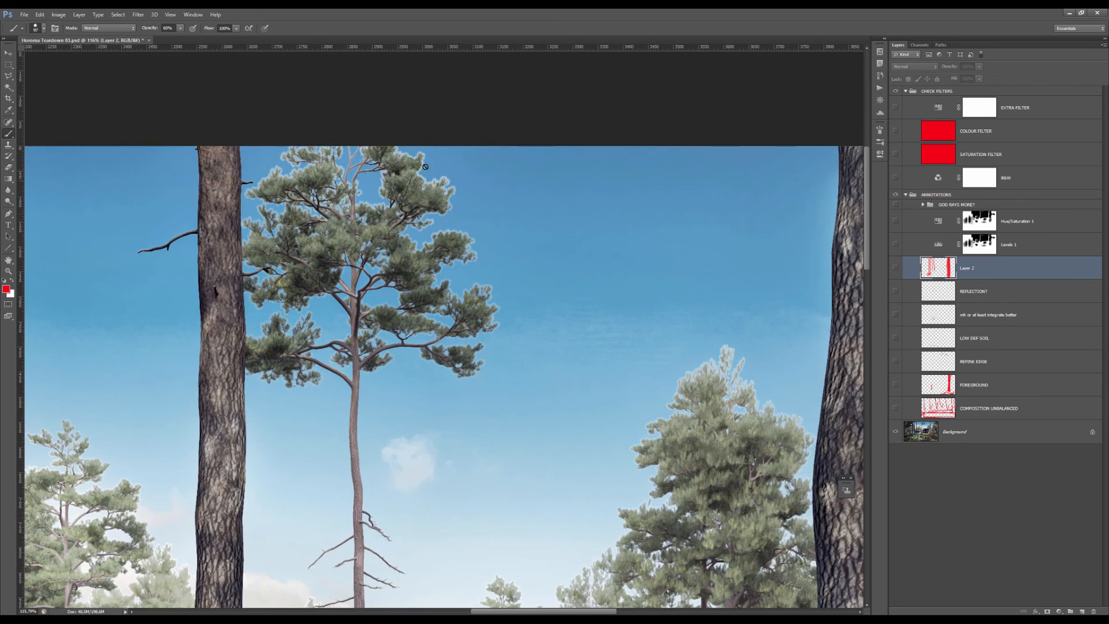
pyautogui.scroll(-2, 455, 202)
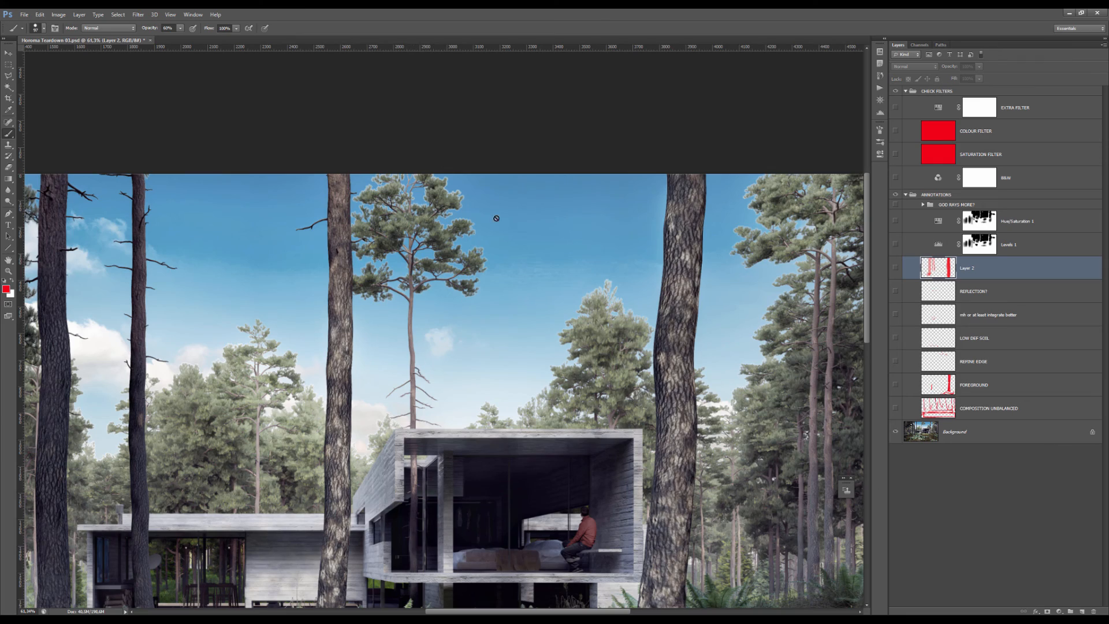
# - Select a rectangular area around the outer foliage of the slender pine above the house and open Refine Edge for it
pyautogui.scroll(-2, 410, 186)
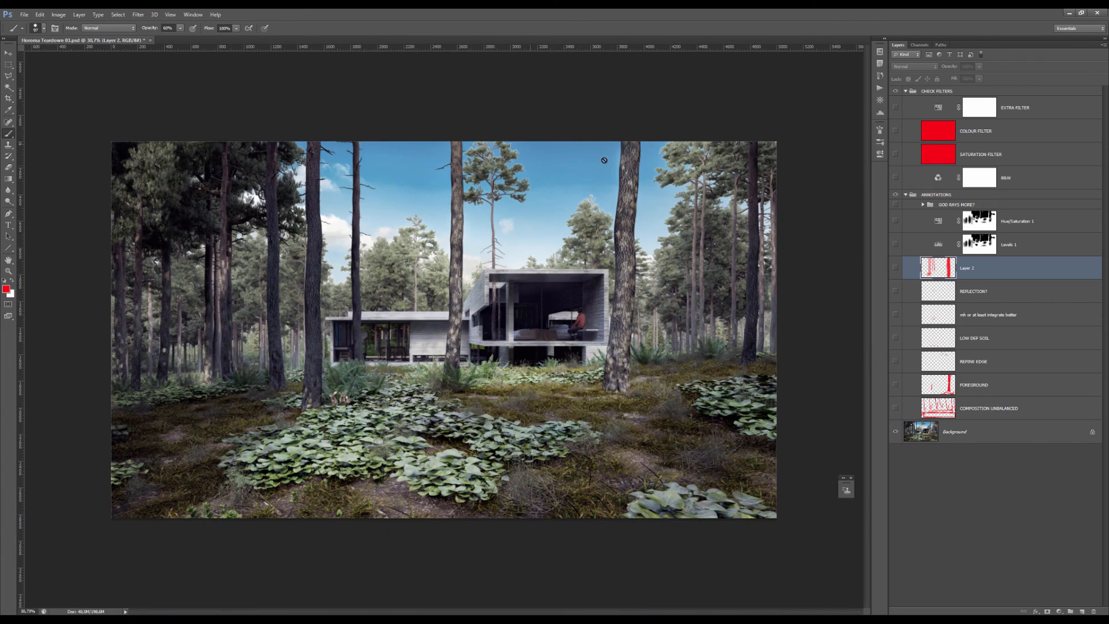
pyautogui.scroll(5, 550, 163)
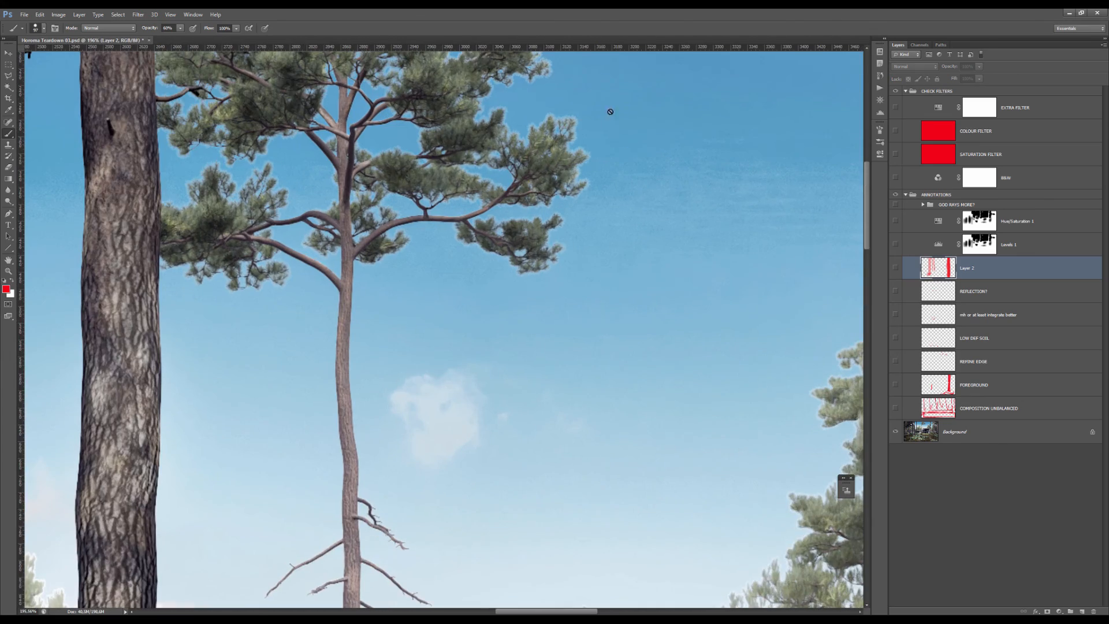
pyautogui.scroll(-5, 612, 138)
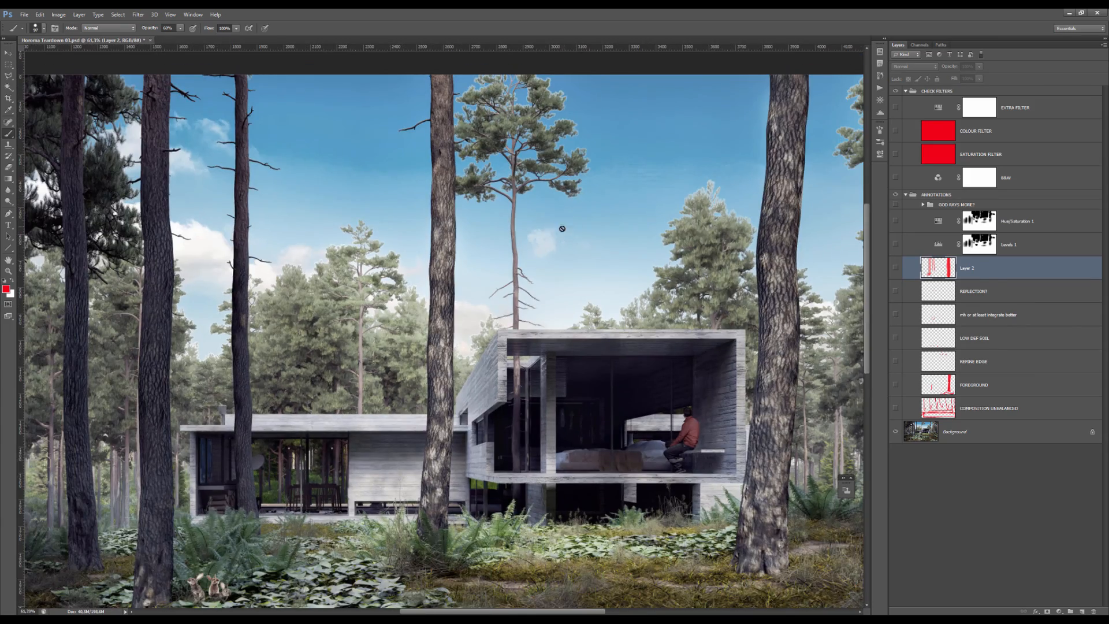
pyautogui.scroll(4, 541, 174)
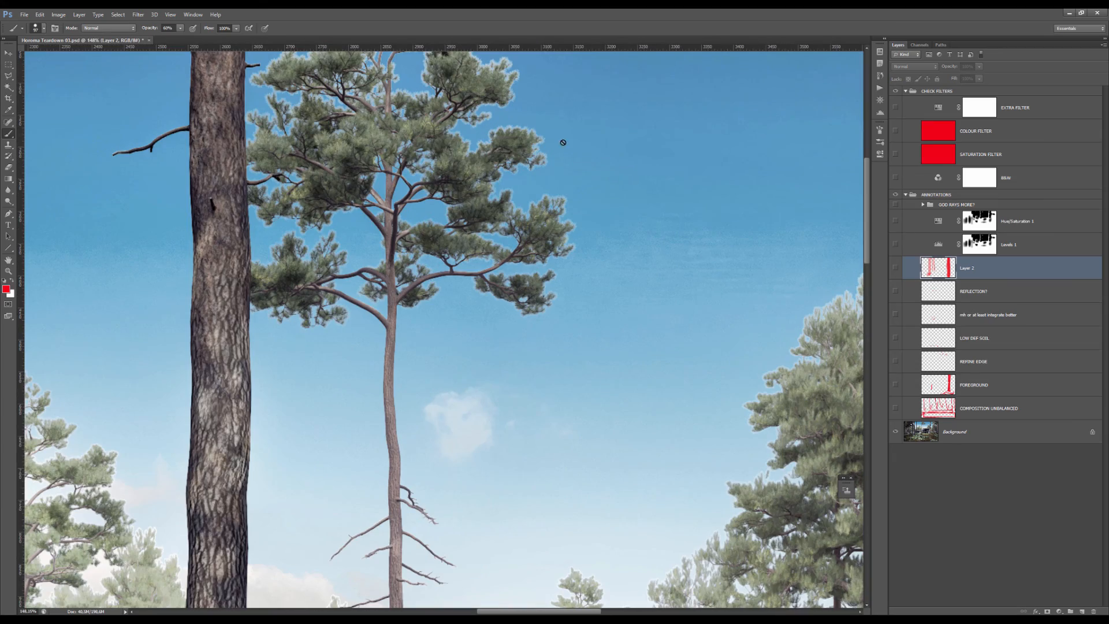
pyautogui.press('w')
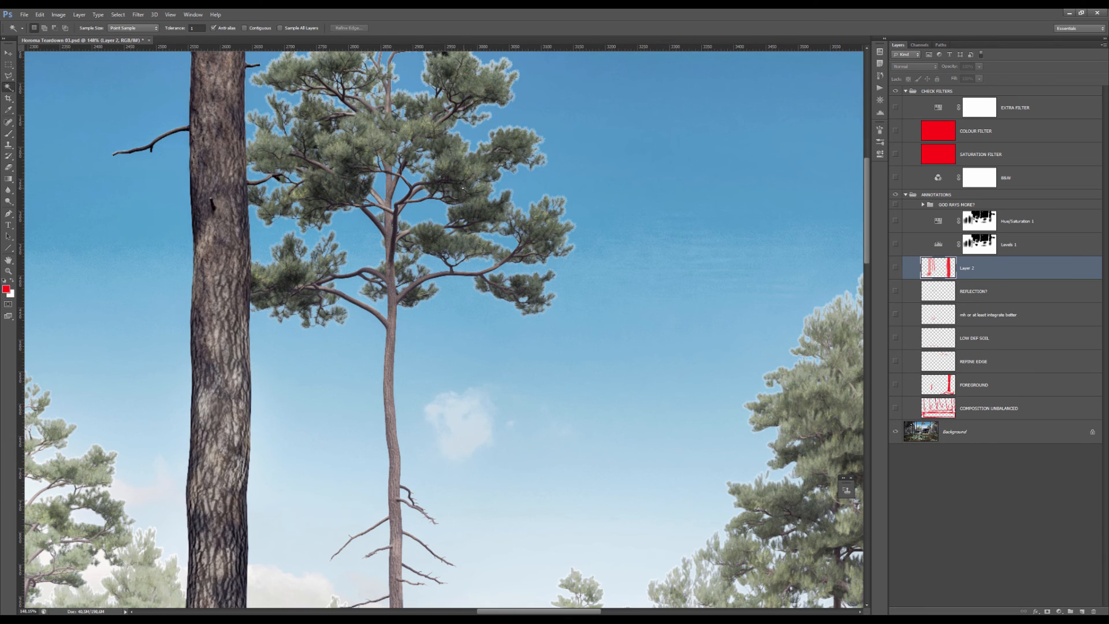
pyautogui.press('m')
pyautogui.moveTo(457, 197); pyautogui.dragTo(564, 270)
pyautogui.hotkey('ctrl', 'alt', 'r')
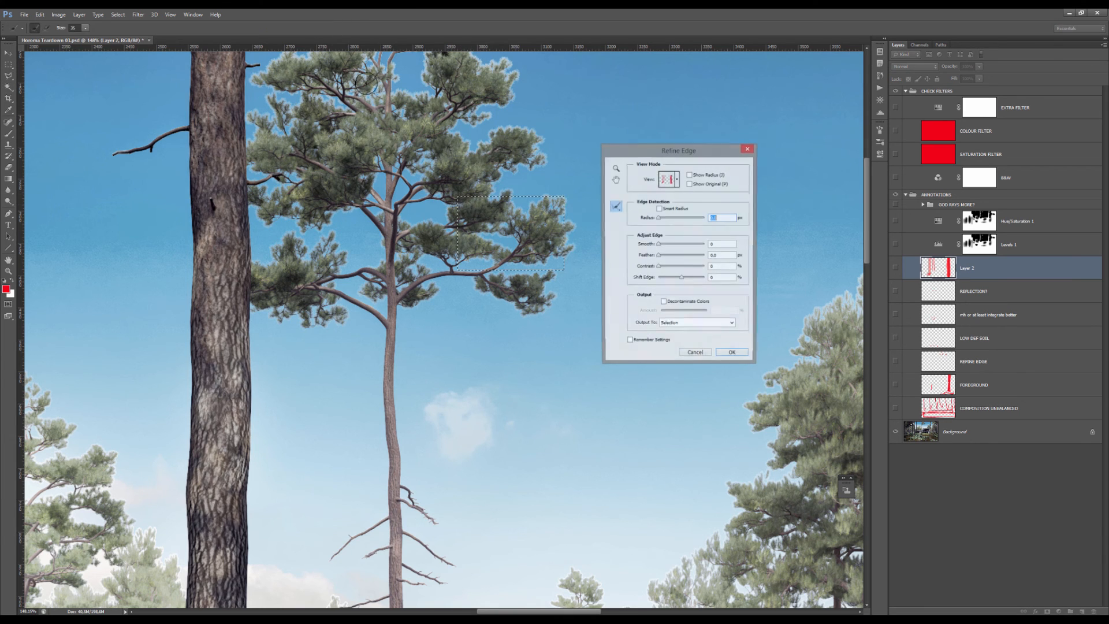
# - Try a slight feather and a Shift Edge of -48% on the foliage selection, dismiss Refine Edge without applying, and deselect
pyautogui.moveTo(659, 255); pyautogui.dragTo(675, 278)
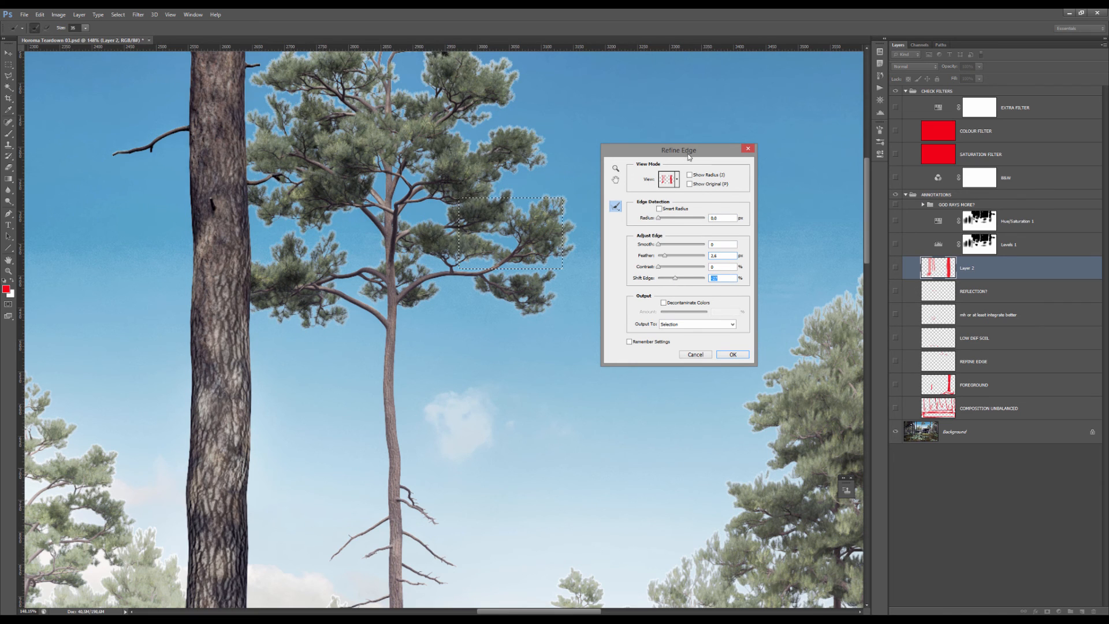
pyautogui.moveTo(689, 156); pyautogui.dragTo(684, 156)
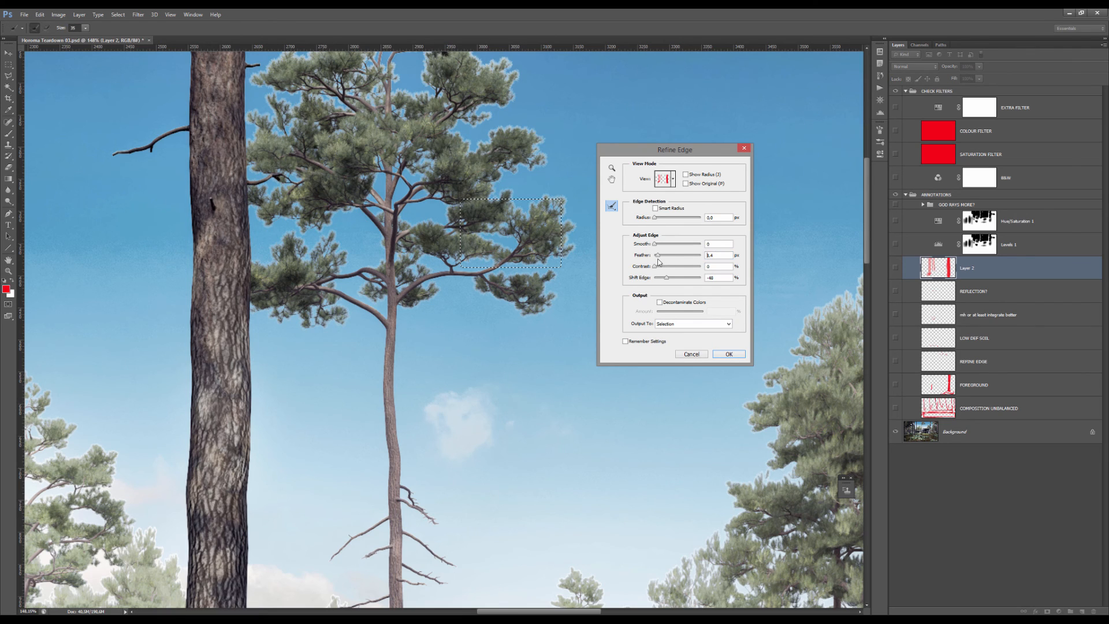
pyautogui.moveTo(658, 259); pyautogui.dragTo(659, 259)
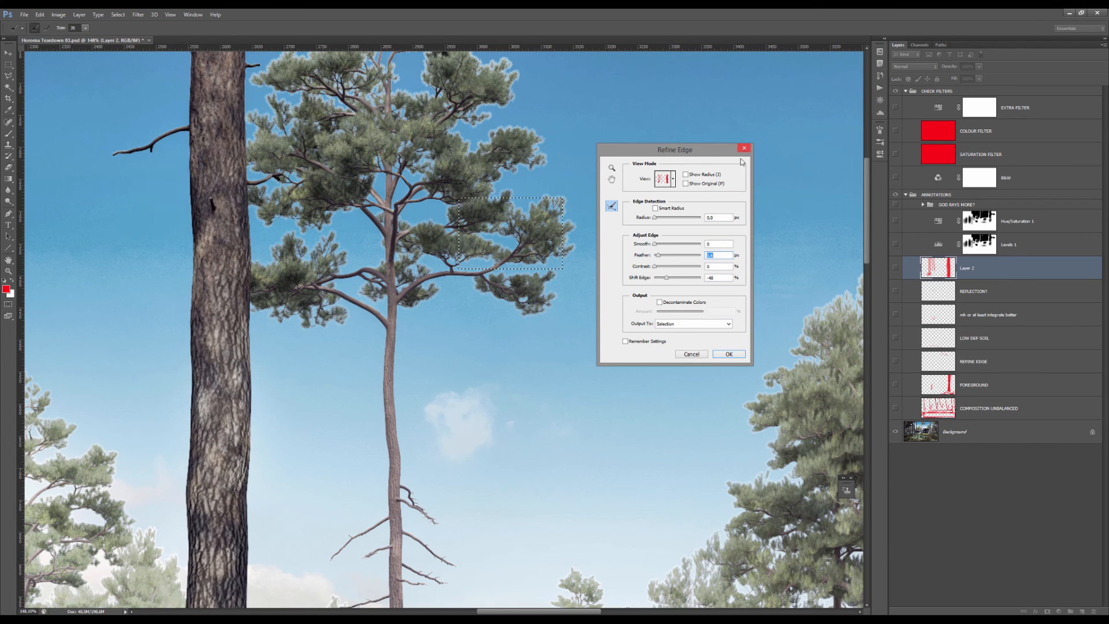
pyautogui.moveTo(657, 261); pyautogui.dragTo(657, 260)
pyautogui.click(744, 148)
pyautogui.hotkey('ctrl', 'd')
# - Examine the whole composition and the trunks standing in front of and beside the house
pyautogui.scroll(-7, 448, 229)
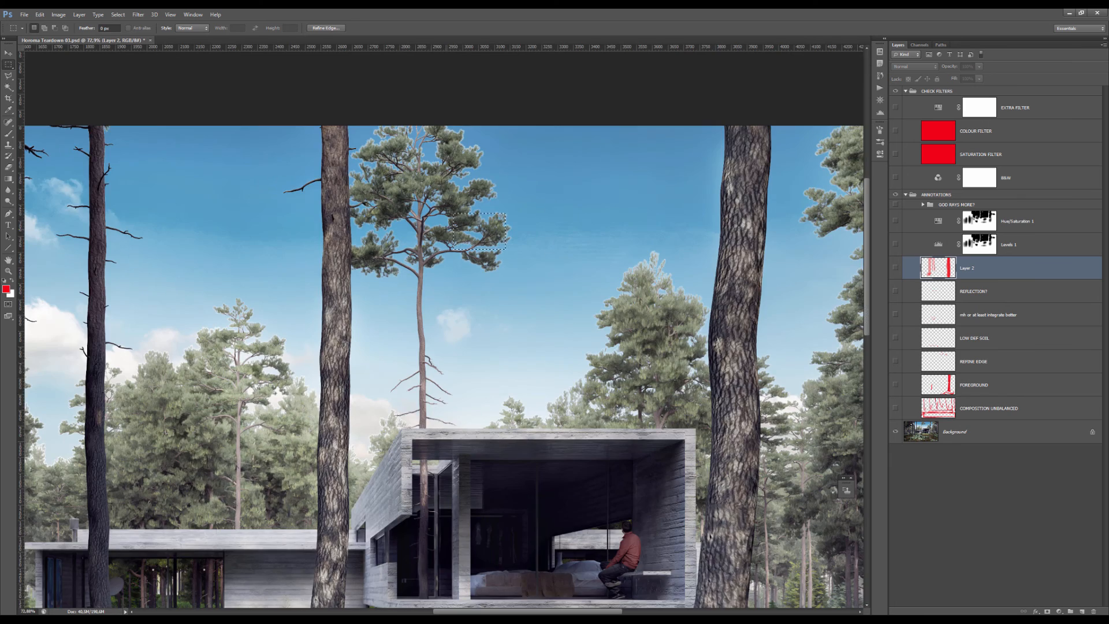
pyautogui.scroll(-3, 487, 253)
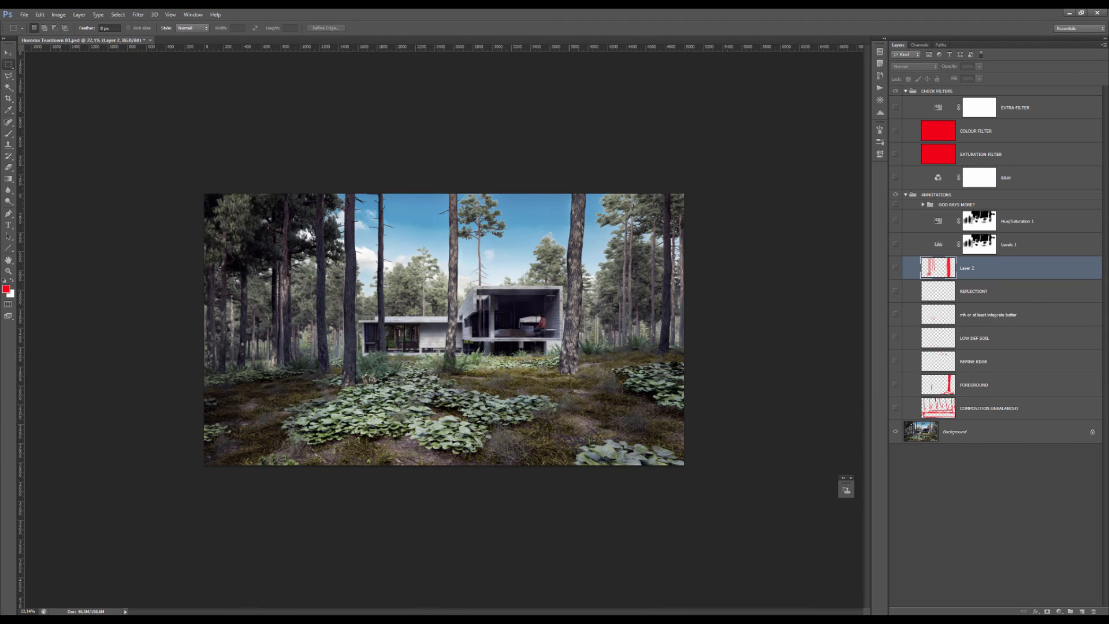
pyautogui.scroll(3, 517, 310)
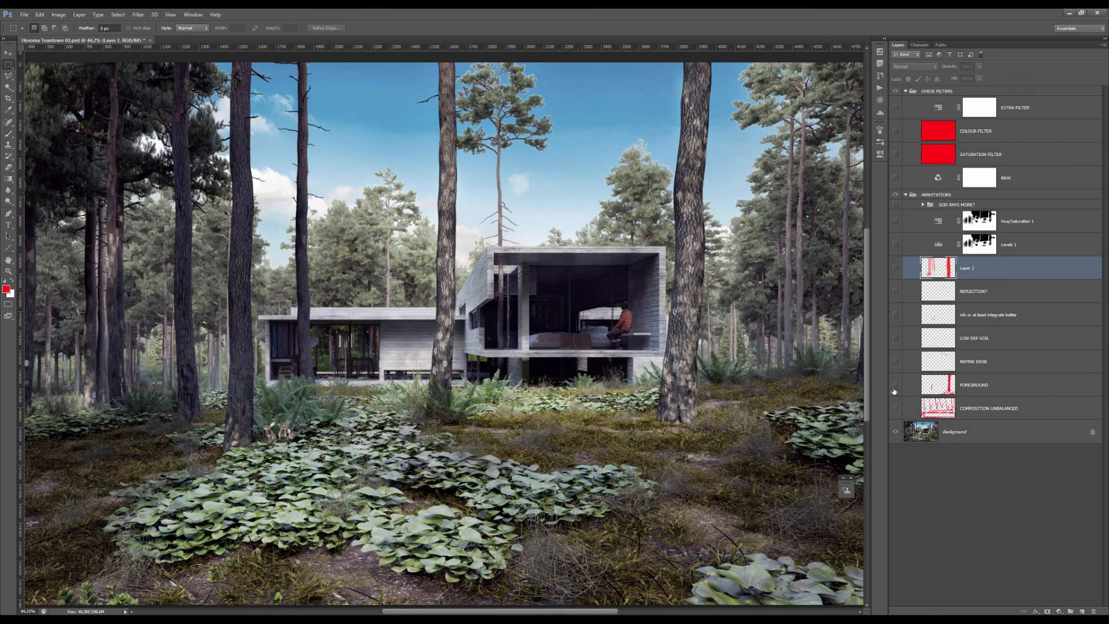
pyautogui.scroll(-3, 612, 277)
pyautogui.scroll(3, 600, 277)
pyautogui.scroll(-3, 607, 267)
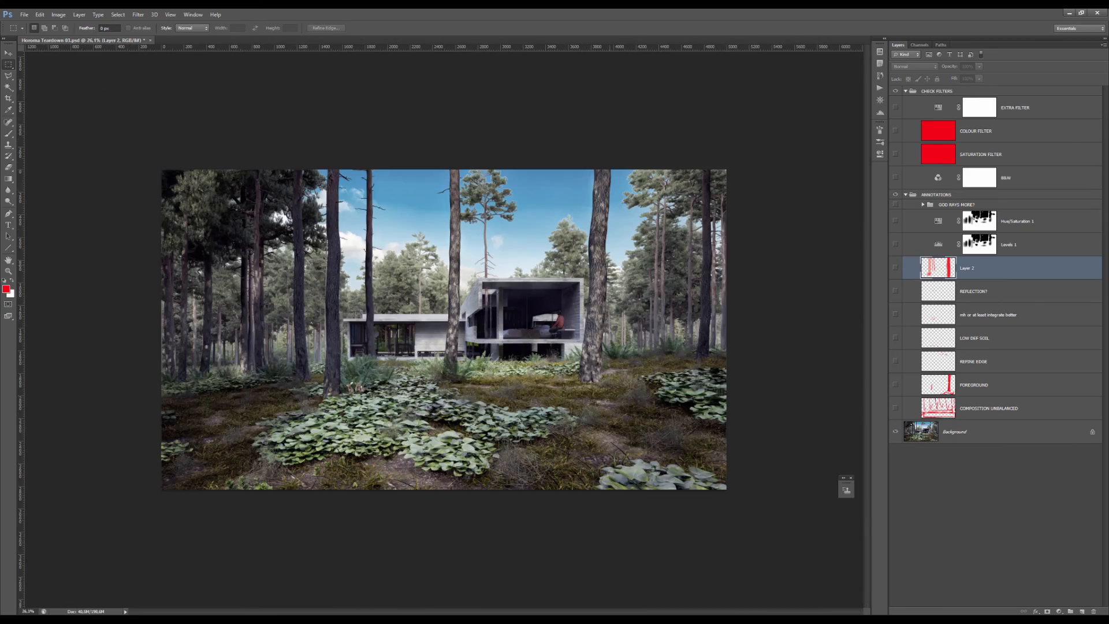
pyautogui.scroll(3, 464, 290)
pyautogui.scroll(1, 457, 211)
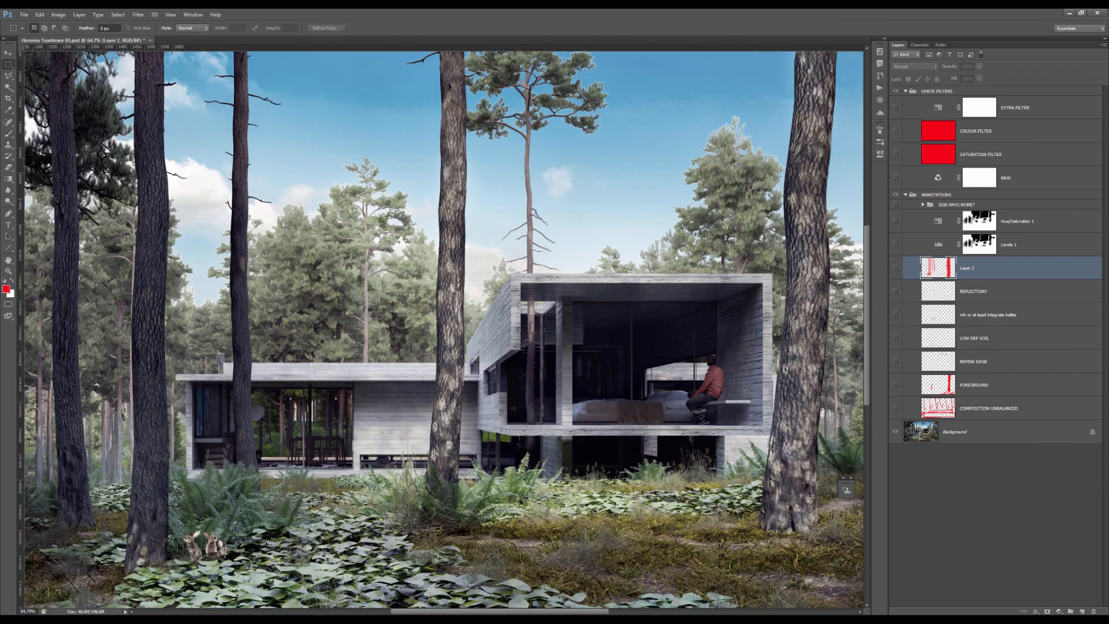
# - Switch to the Brush tool and add a new empty layer above Layer 2 in the ANNOTATIONS group
pyautogui.press('b')
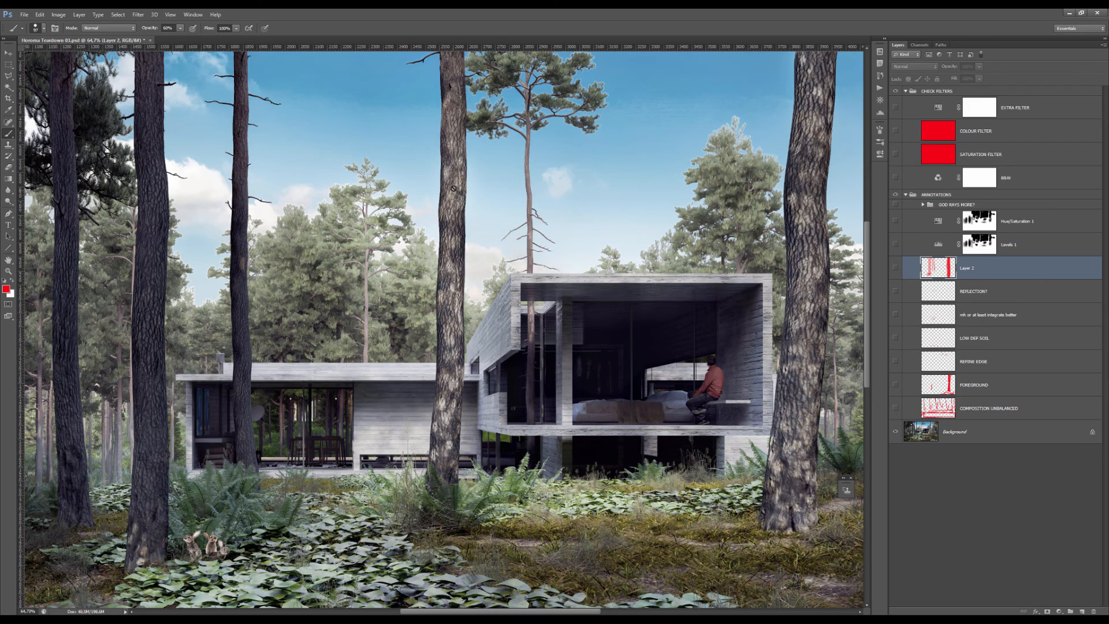
pyautogui.scroll(-1, 453, 188)
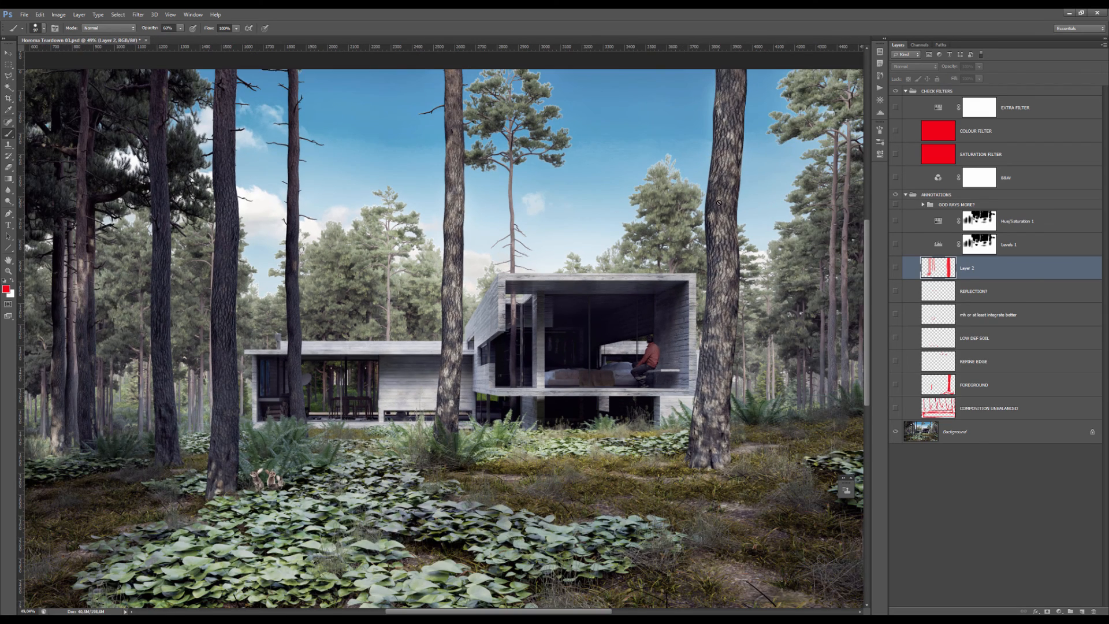
pyautogui.scroll(3, 743, 349)
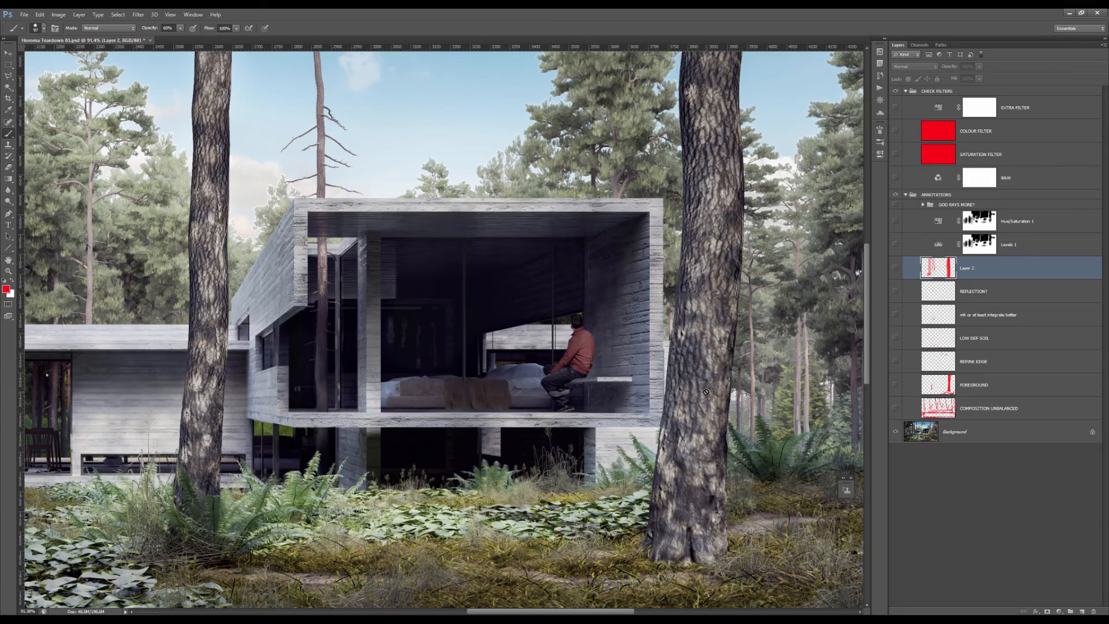
pyautogui.scroll(-3, 705, 392)
pyautogui.scroll(4, 751, 208)
pyautogui.scroll(-2, 758, 202)
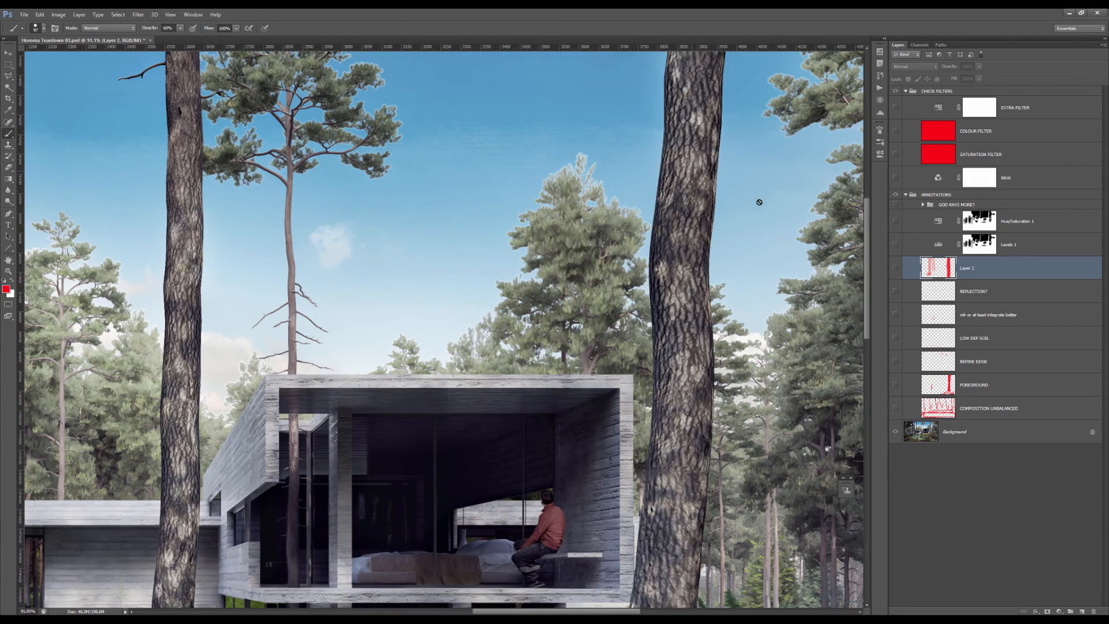
pyautogui.click(1081, 611)
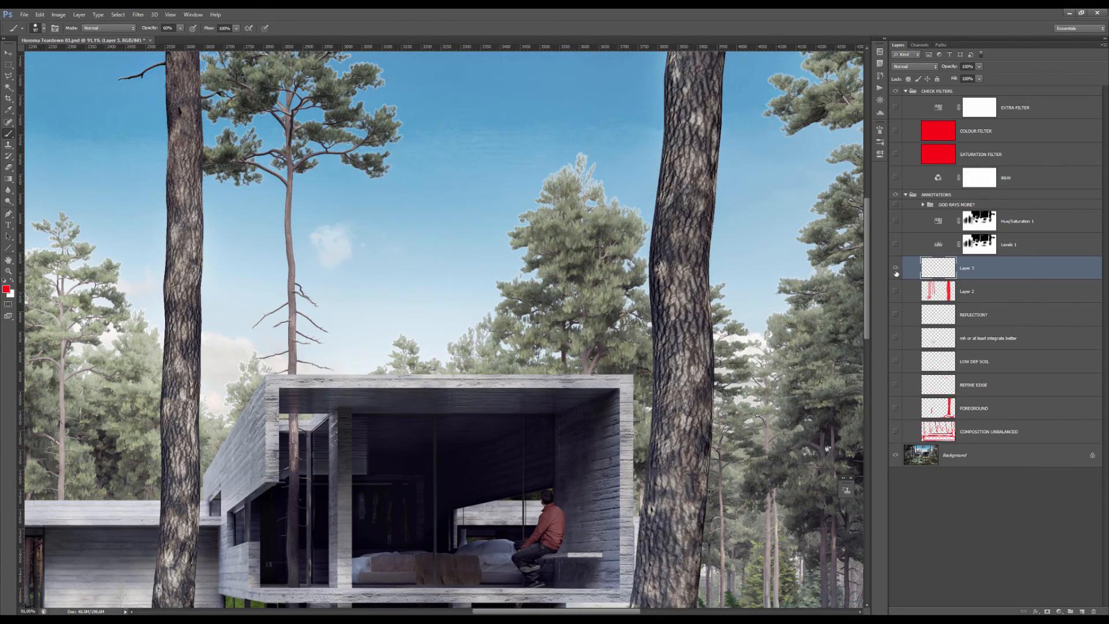
# - Brush two red spots on the upper part of the large trunk beside the raised volume
pyautogui.scroll(2, 707, 202)
pyautogui.moveTo(694, 151); pyautogui.dragTo(672, 137)
pyautogui.scroll(-3, 672, 138)
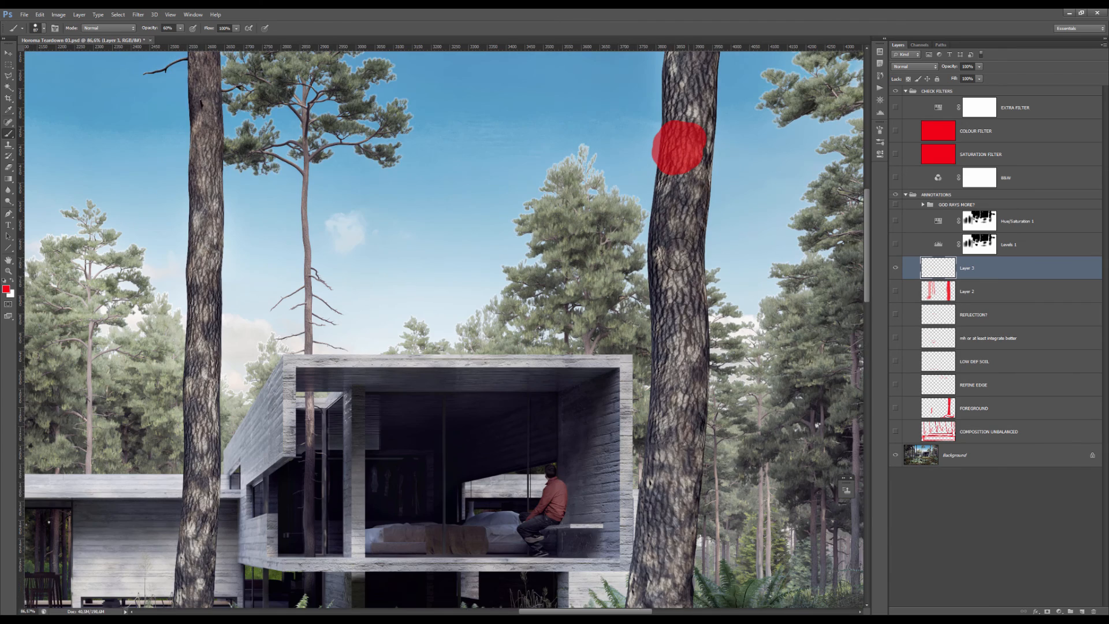
pyautogui.click(675, 263)
pyautogui.scroll(-3, 673, 255)
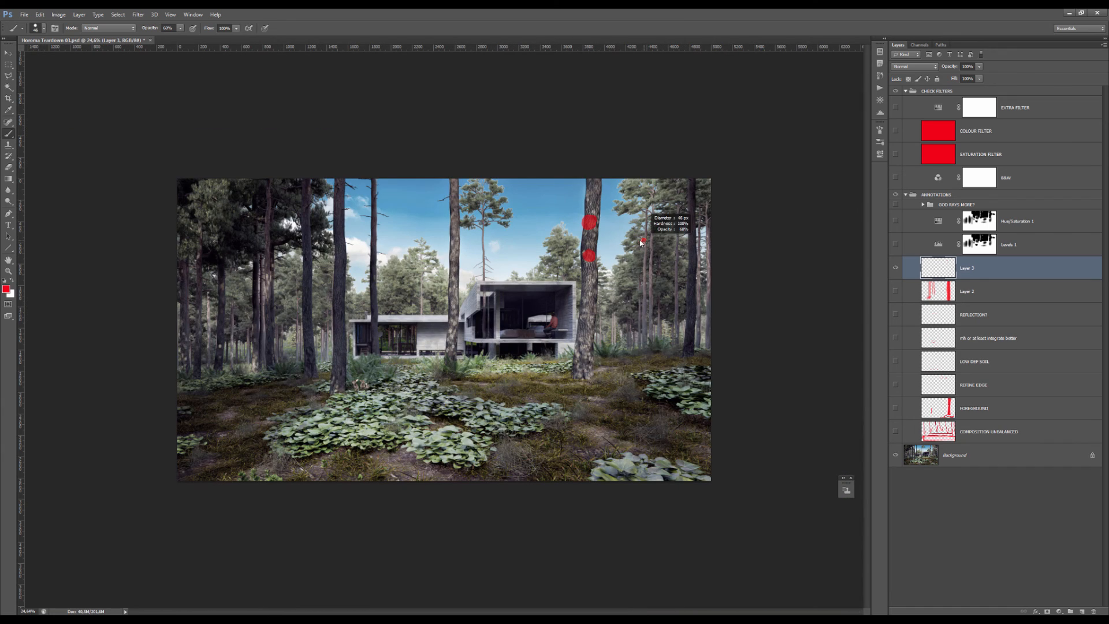
# - Sketch diagonal red strokes from the sky and treetops down across the house and ground with a smaller brush, and clear the layer
pyautogui.moveTo(503, 179); pyautogui.dragTo(647, 291)
pyautogui.moveTo(564, 179); pyautogui.dragTo(627, 249)
pyautogui.moveTo(399, 179); pyautogui.dragTo(535, 285)
pyautogui.moveTo(340, 179); pyautogui.dragTo(467, 306)
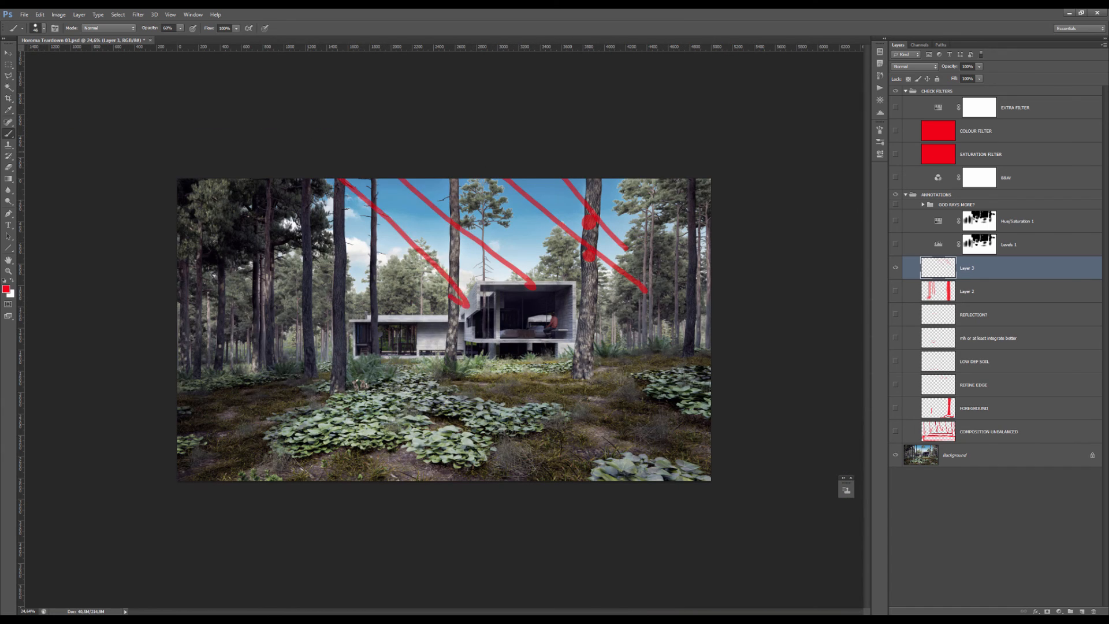
pyautogui.moveTo(260, 186); pyautogui.dragTo(431, 329)
pyautogui.moveTo(211, 181); pyautogui.dragTo(462, 398)
pyautogui.moveTo(237, 253); pyautogui.dragTo(450, 440)
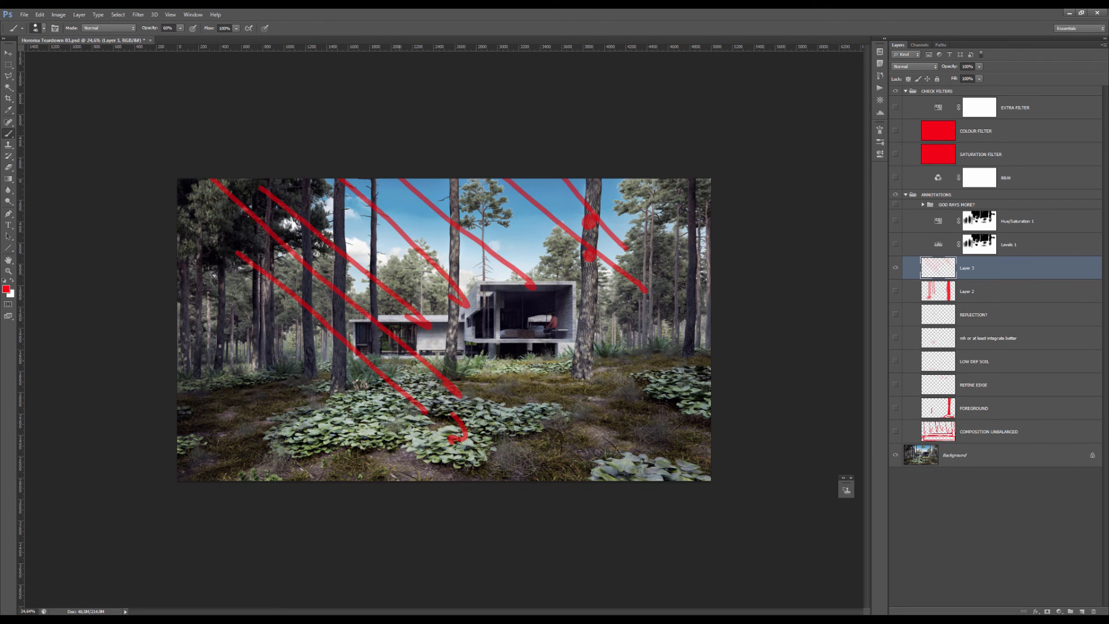
pyautogui.moveTo(200, 187)
pyautogui.mouseDown()
pyautogui.moveTo(208, 226)
pyautogui.moveTo(266, 211)
pyautogui.moveTo(330, 272)
pyautogui.mouseUp()
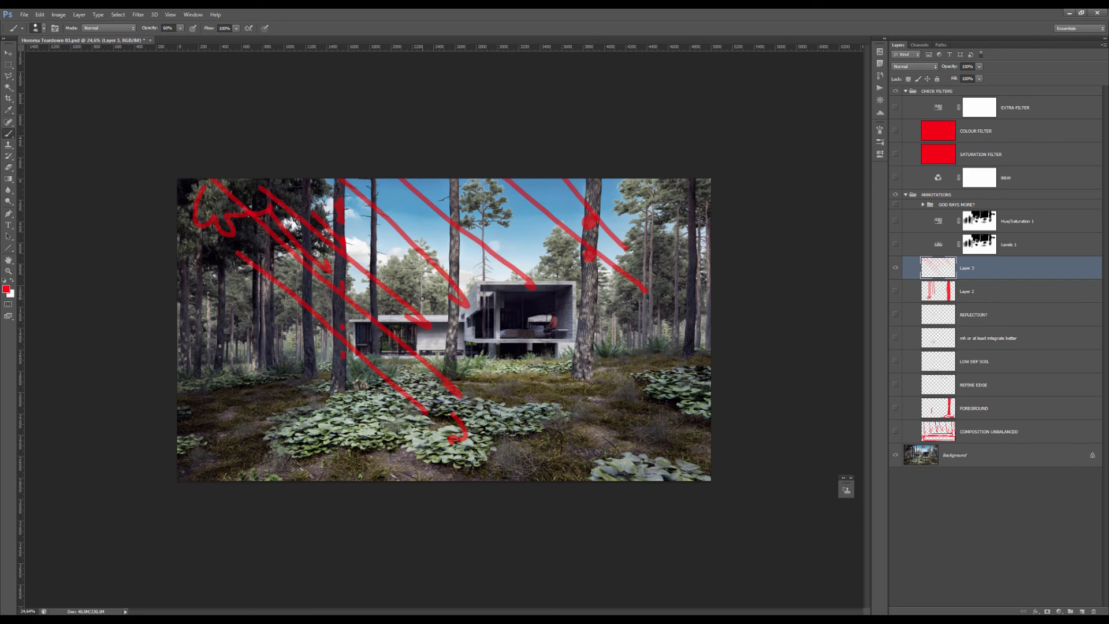
pyautogui.hotkey('ctrl', 'a')
pyautogui.press('Delete')
# - Paint a wide red stroke along the full height of the trunk between the house's low wing and raised volume
pyautogui.scroll(4, 423, 298)
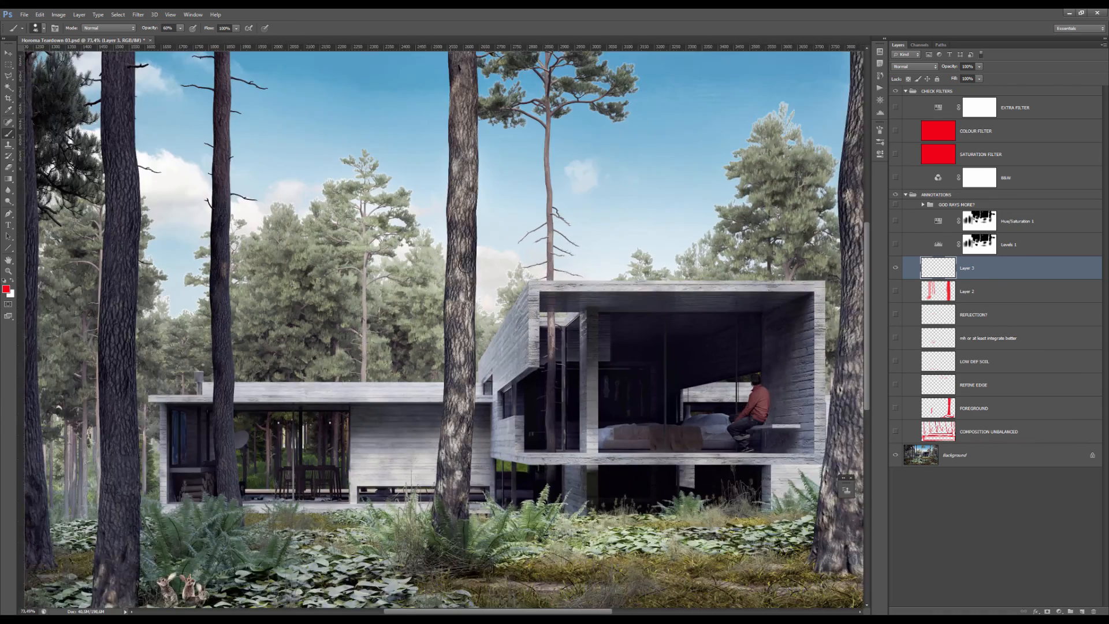
pyautogui.scroll(-3, 471, 269)
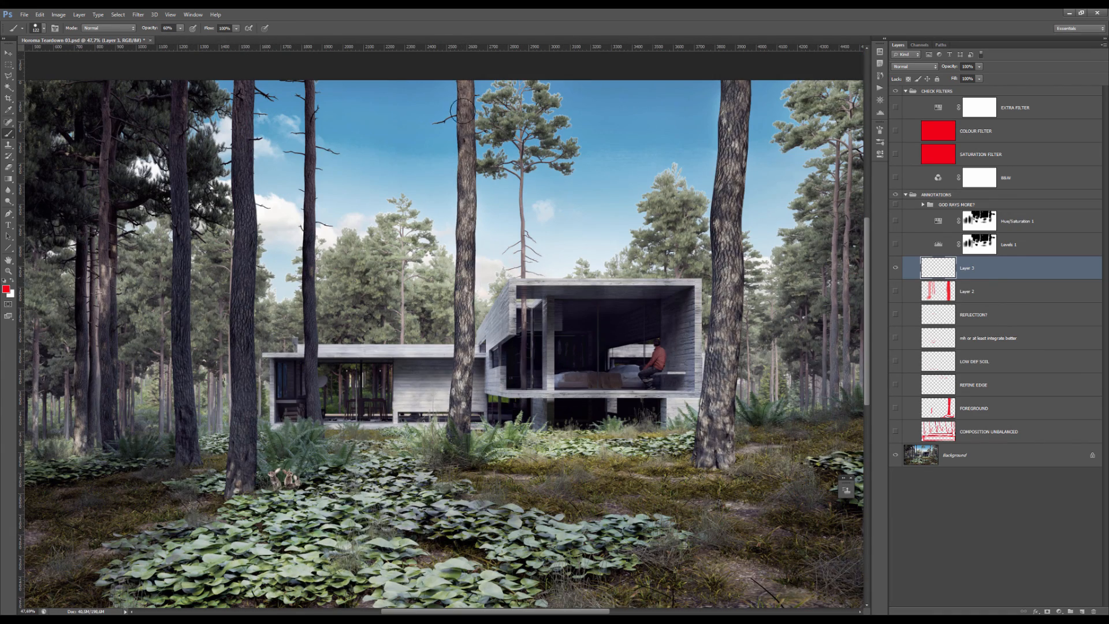
pyautogui.moveTo(461, 84); pyautogui.dragTo(453, 469)
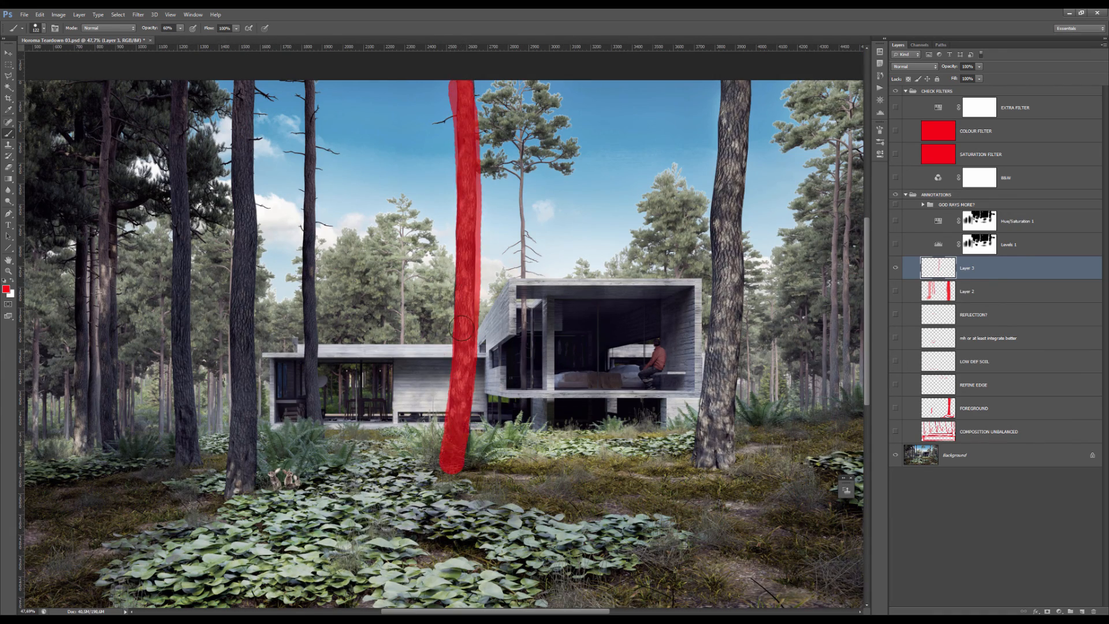
# - Cover the large trunk beside the raised volume's outer edge with a wide red stroke from the top of the image to its base
pyautogui.scroll(-3, 462, 329)
pyautogui.scroll(3, 608, 215)
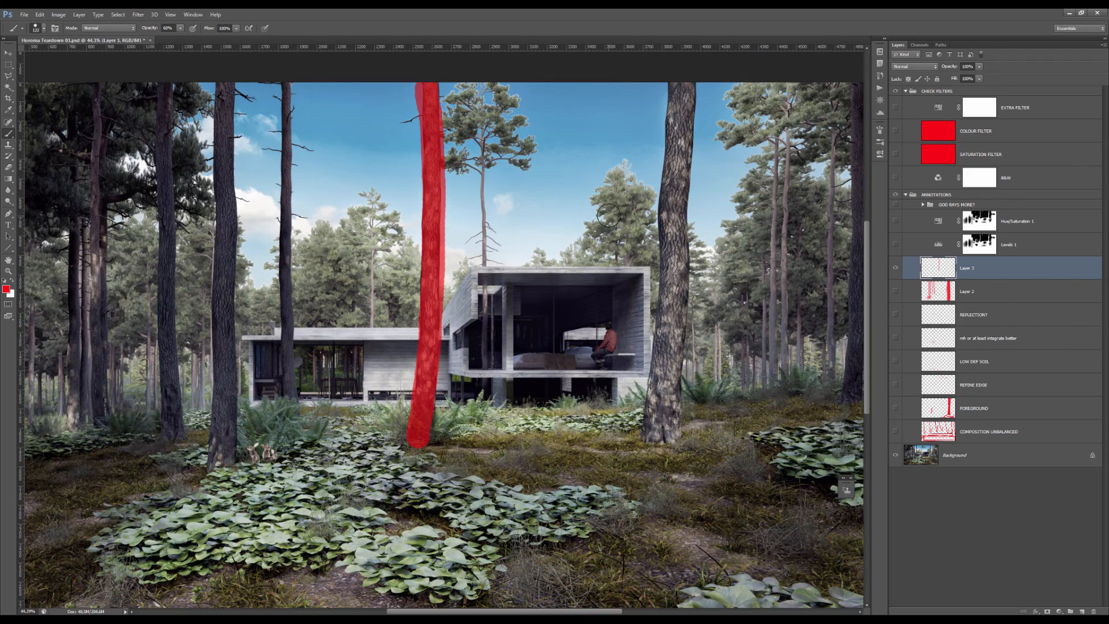
pyautogui.scroll(-2, 666, 218)
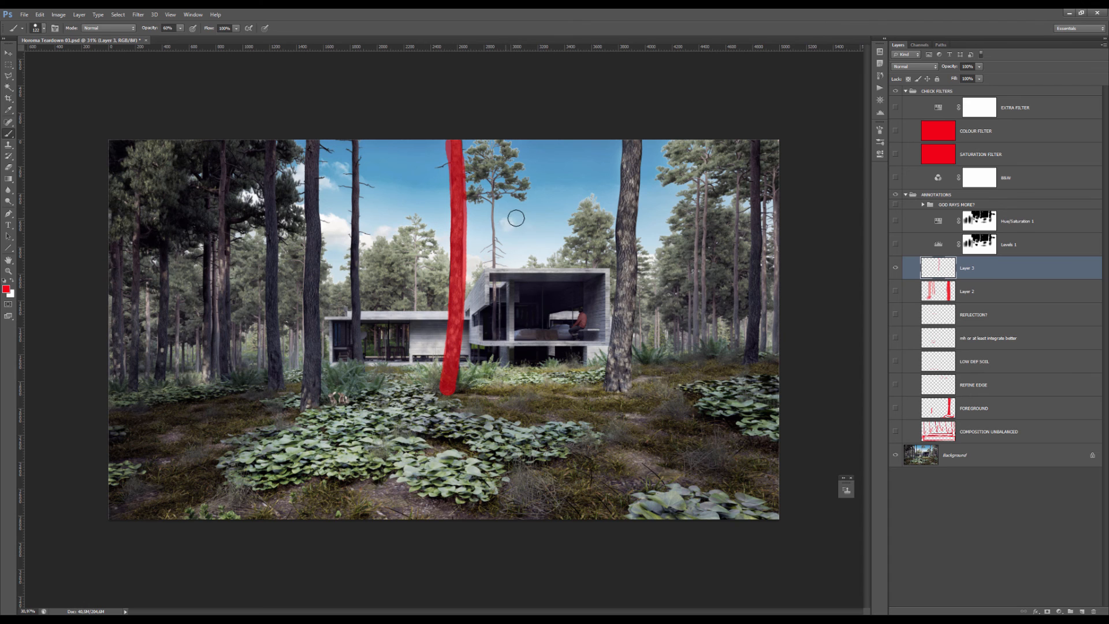
pyautogui.scroll(2, 663, 200)
pyautogui.click(652, 99)
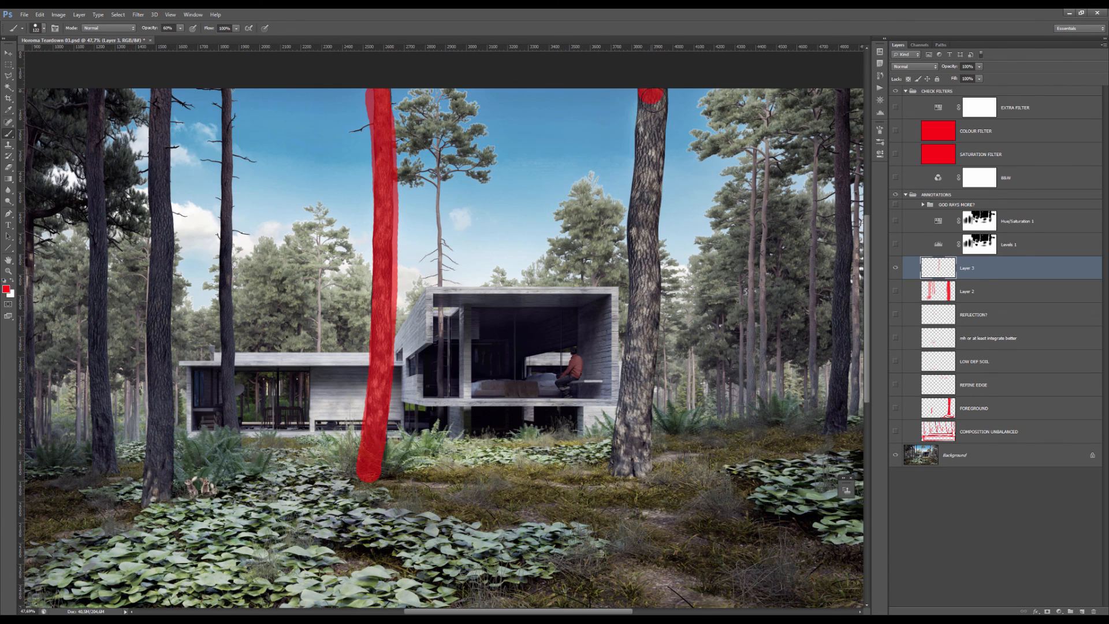
pyautogui.moveTo(651, 98)
pyautogui.mouseDown()
pyautogui.moveTo(630, 259)
pyautogui.moveTo(626, 478)
pyautogui.moveTo(648, 78)
pyautogui.mouseUp()
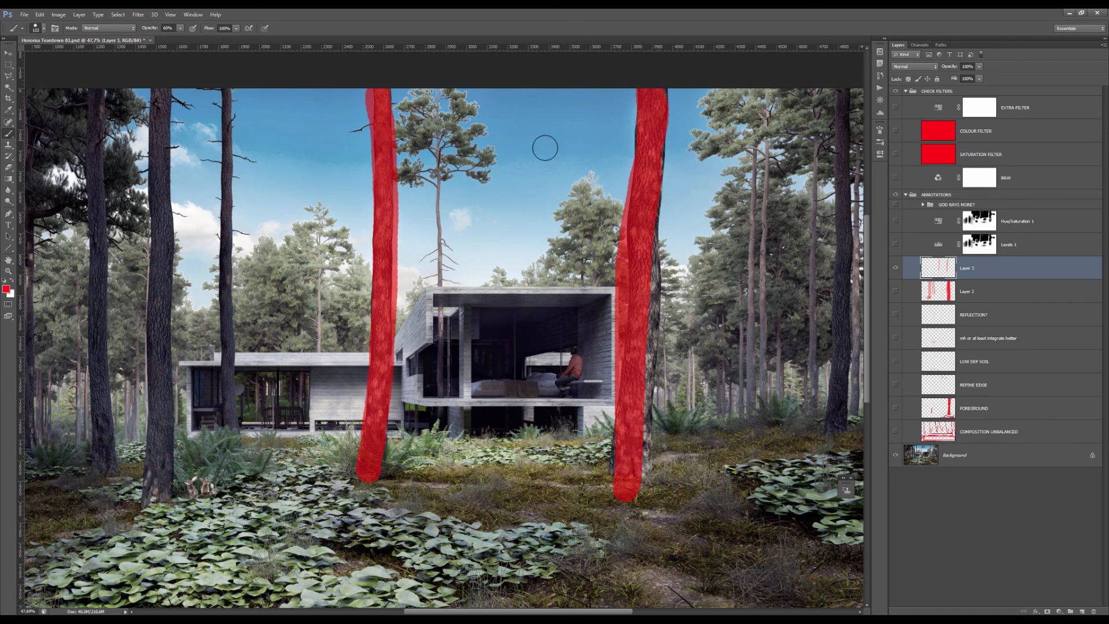
# - Adjust the brush size and paint a red stroke down the foreground trunk just outside the house's low wing
pyautogui.keyDown('alt'); pyautogui.rightClick(289, 186); pyautogui.keyUp('alt')
pyautogui.scroll(-3, 508, 226)
pyautogui.scroll(2, 509, 226)
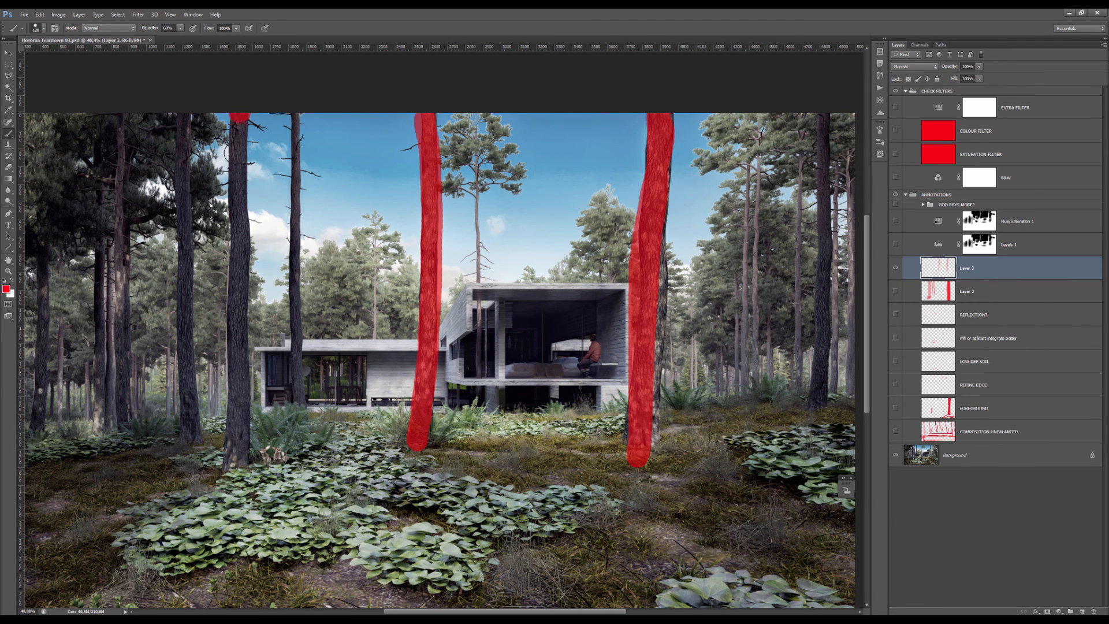
pyautogui.moveTo(240, 117); pyautogui.dragTo(235, 469)
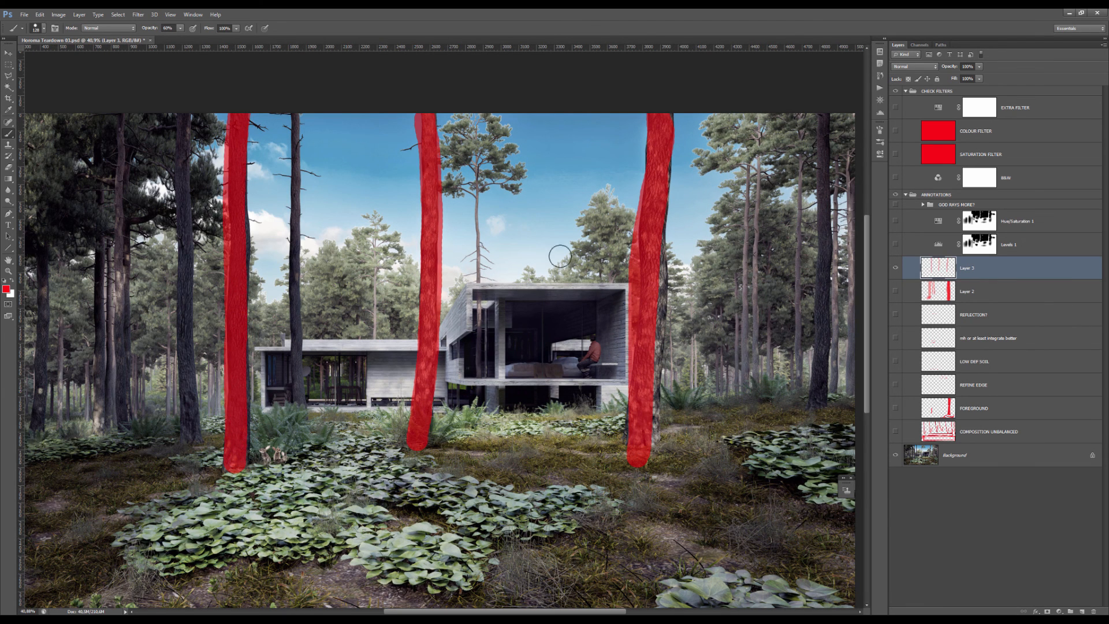
# - Mark the tree crowns above the house with round red strokes on a new layer, and clear them
pyautogui.click(1083, 609)
pyautogui.scroll(-2, 455, 271)
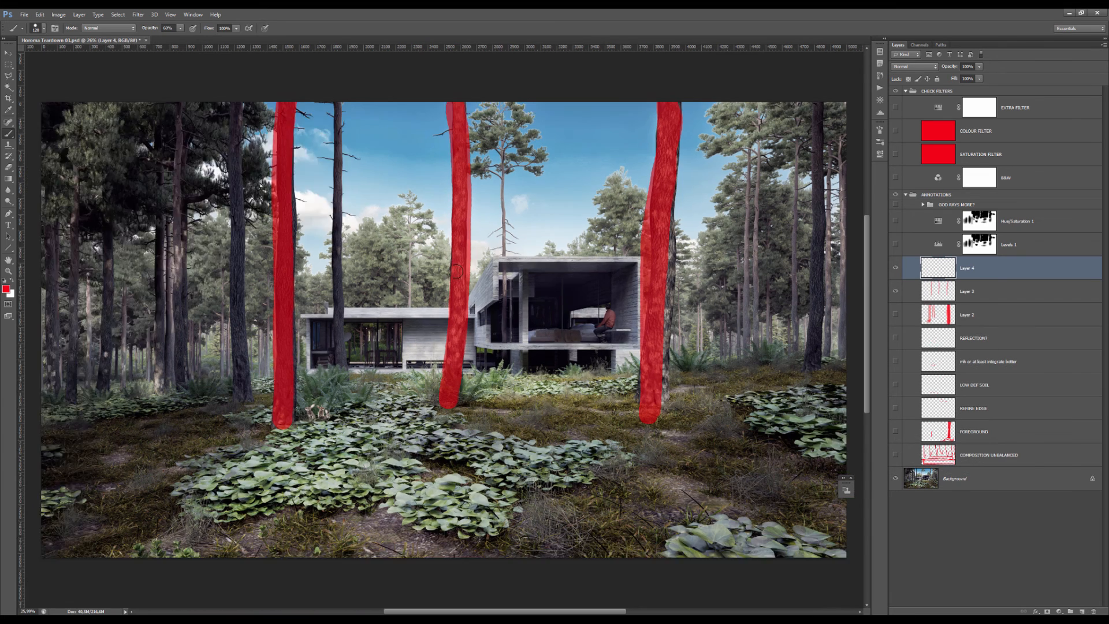
pyautogui.moveTo(447, 182); pyautogui.dragTo(494, 205)
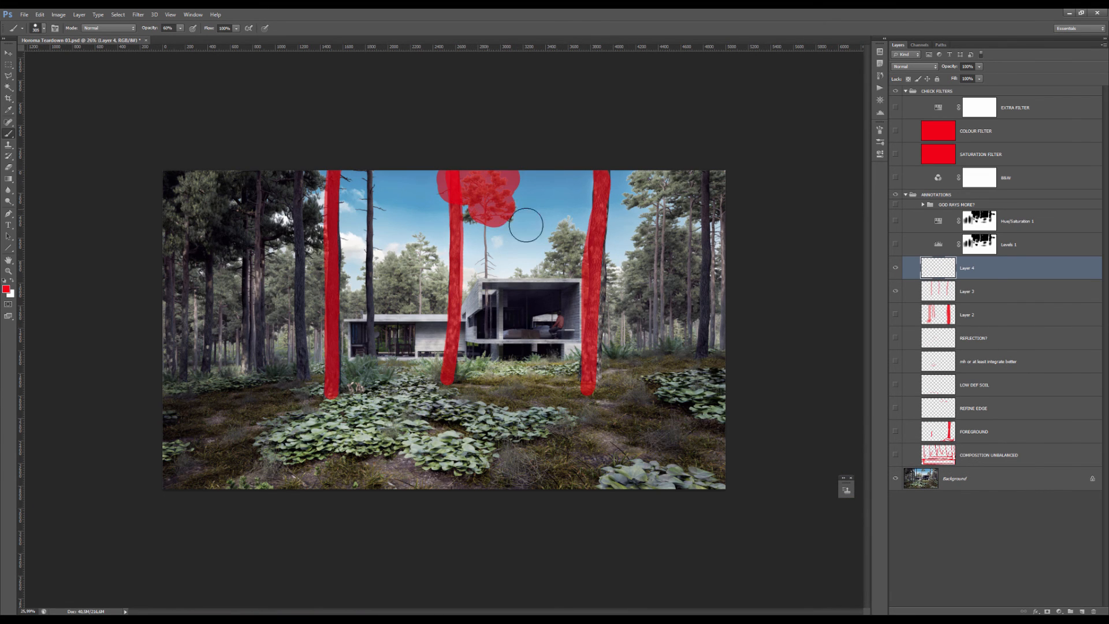
pyautogui.moveTo(566, 231); pyautogui.dragTo(555, 257)
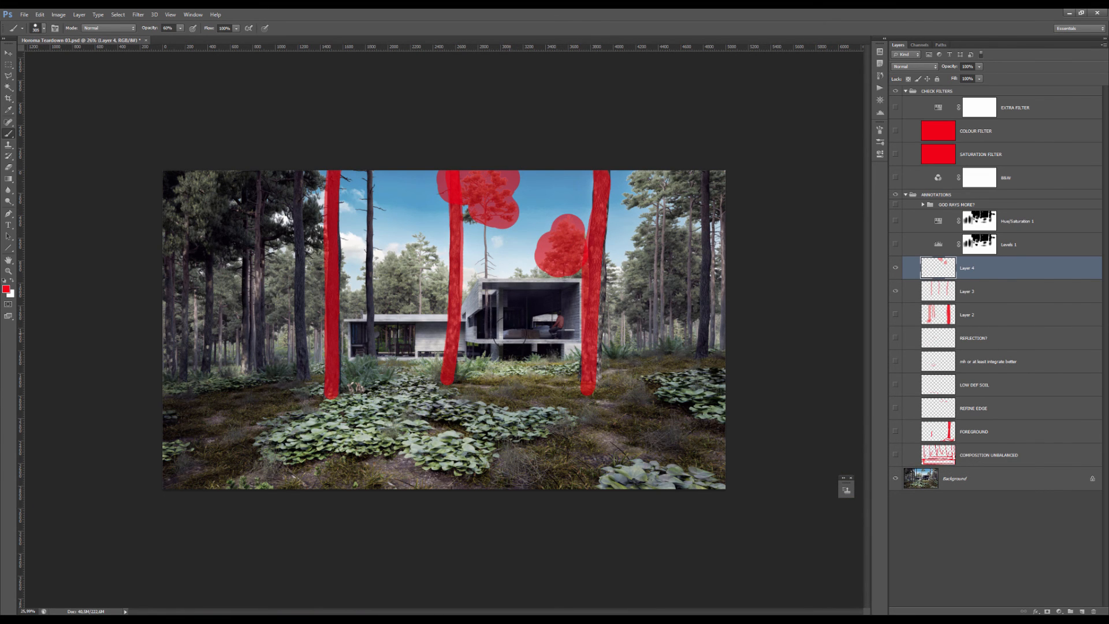
pyautogui.press('Delete')
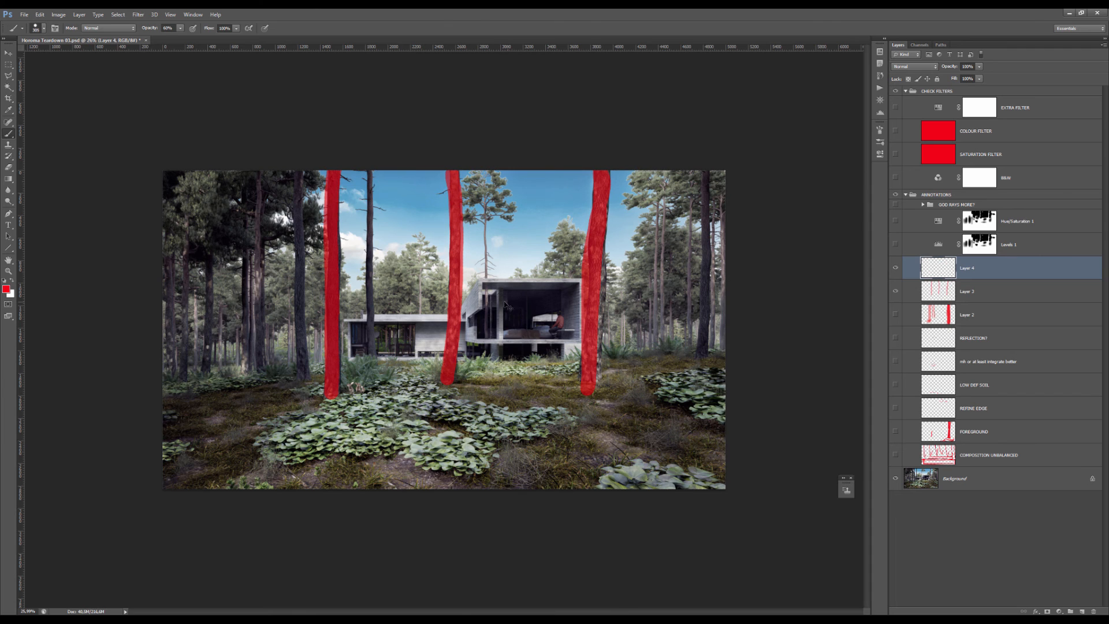
# - Choose a leafy tree-shaped brush and stamp white tree silhouettes across the lower part of the image
pyautogui.rightClick(506, 305)
pyautogui.moveTo(828, 395); pyautogui.dragTo(831, 589)
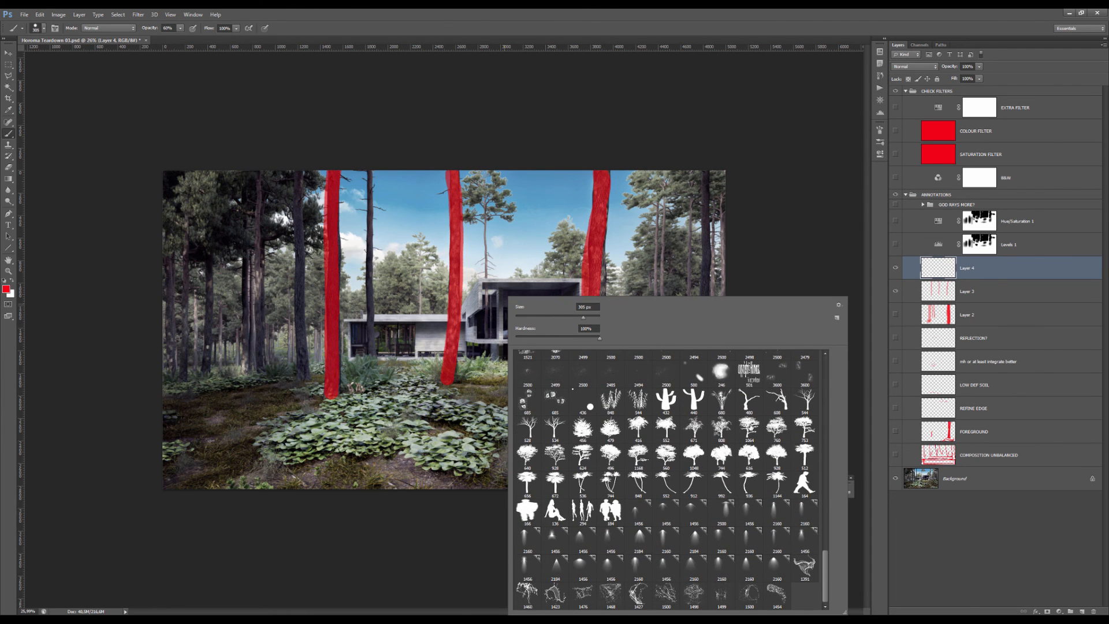
pyautogui.click(749, 428)
pyautogui.press('Return')
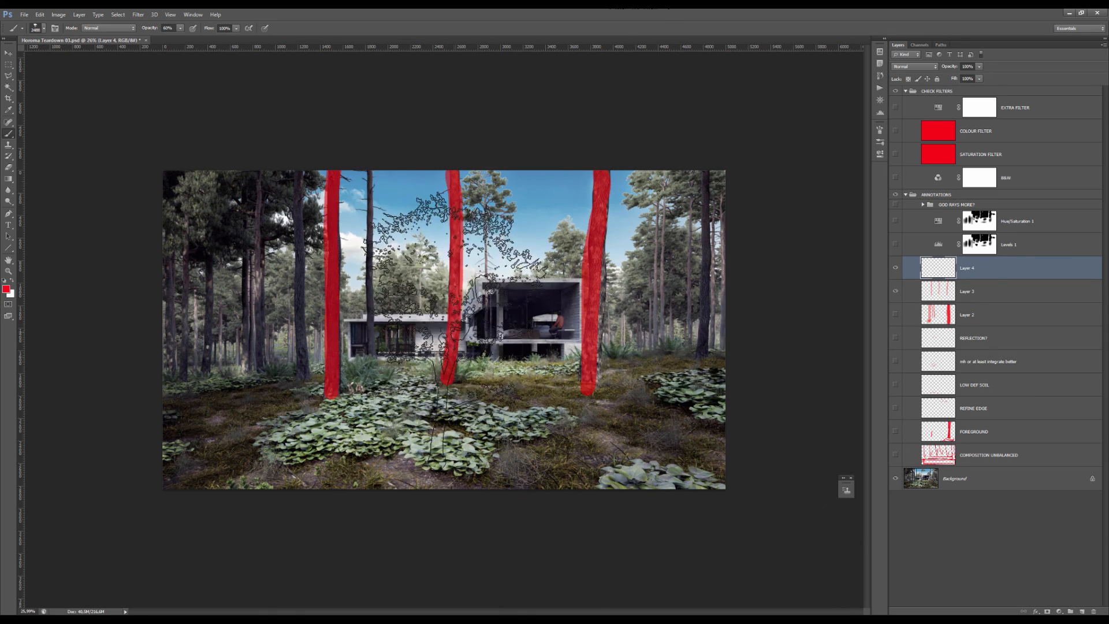
pyautogui.click(340, 369)
pyautogui.hotkey('ctrl', 'z')
pyautogui.press('x')
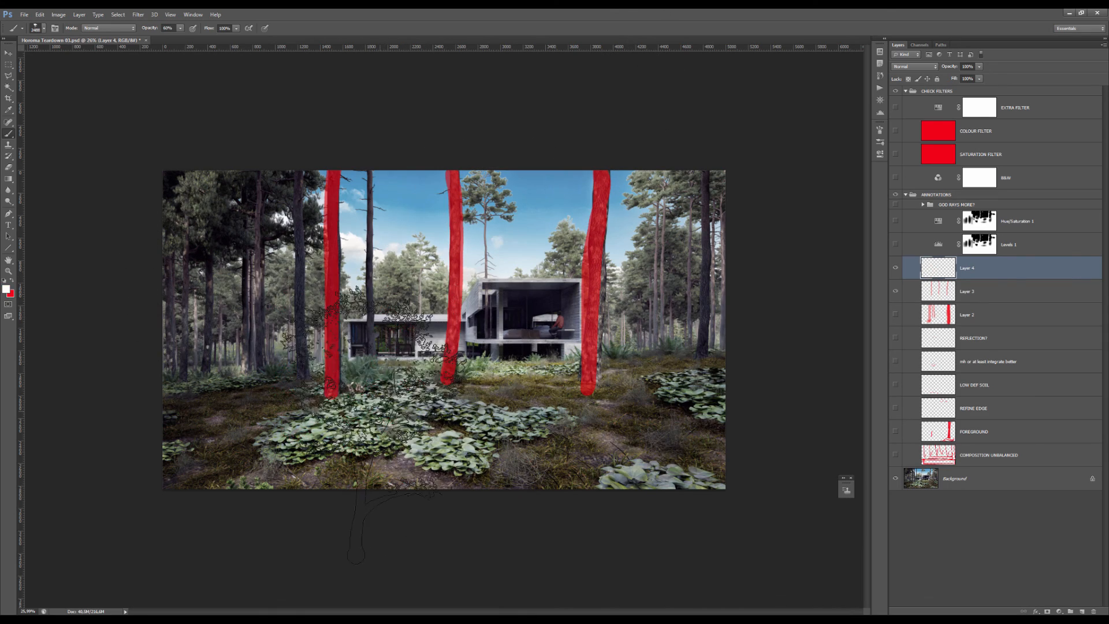
pyautogui.moveTo(364, 422)
pyautogui.mouseDown()
pyautogui.moveTo(537, 416)
pyautogui.moveTo(624, 375)
pyautogui.moveTo(376, 427)
pyautogui.mouseUp()
pyautogui.press('v')
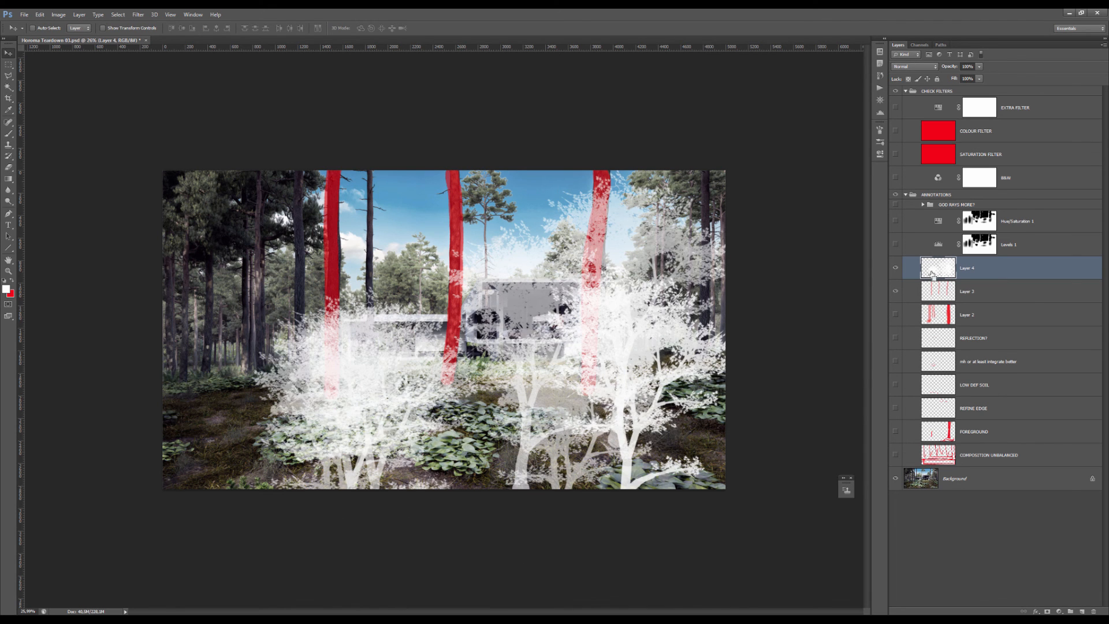
# - Clip the white tree layer to the layer with the red trunk strokes below it
pyautogui.keyDown('alt'); pyautogui.click(931, 277); pyautogui.keyUp('alt')
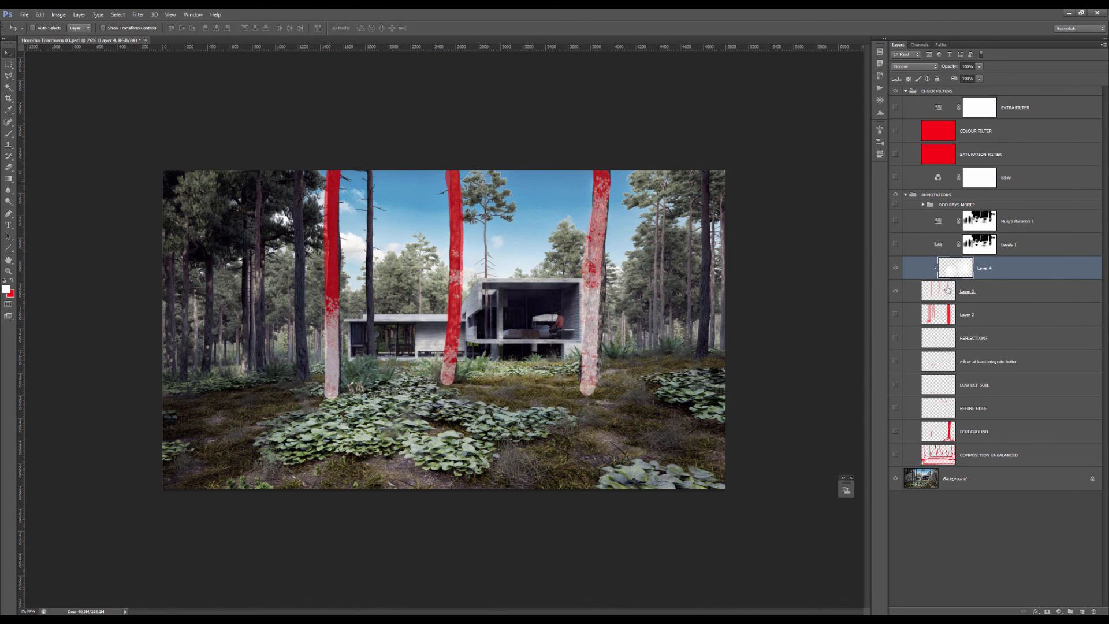
pyautogui.click(947, 290)
pyautogui.scroll(5, 456, 287)
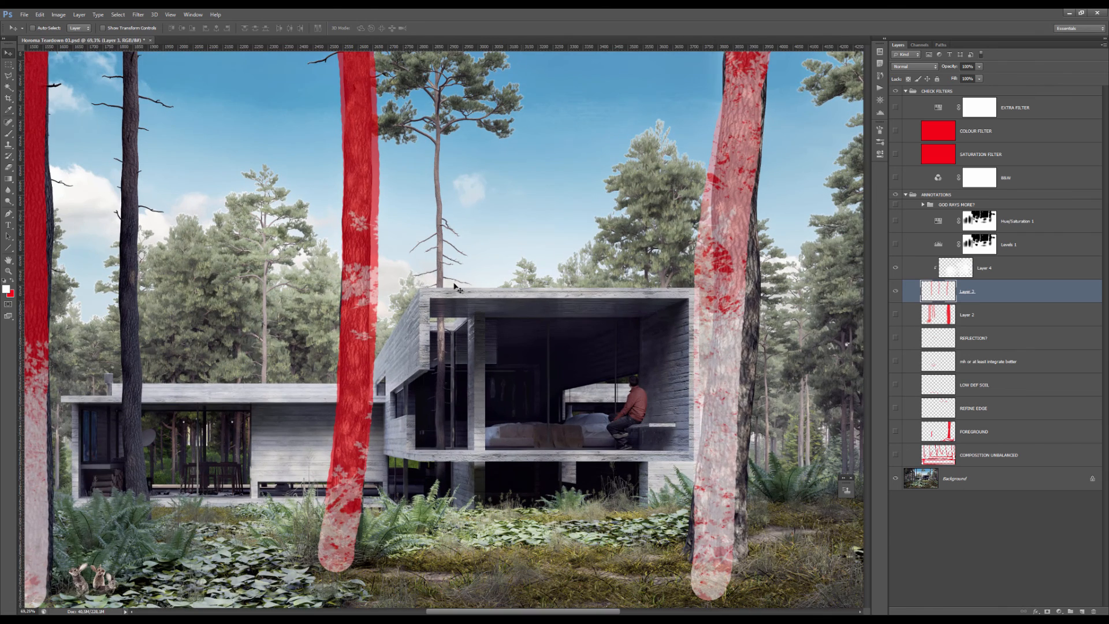
pyautogui.click(954, 268)
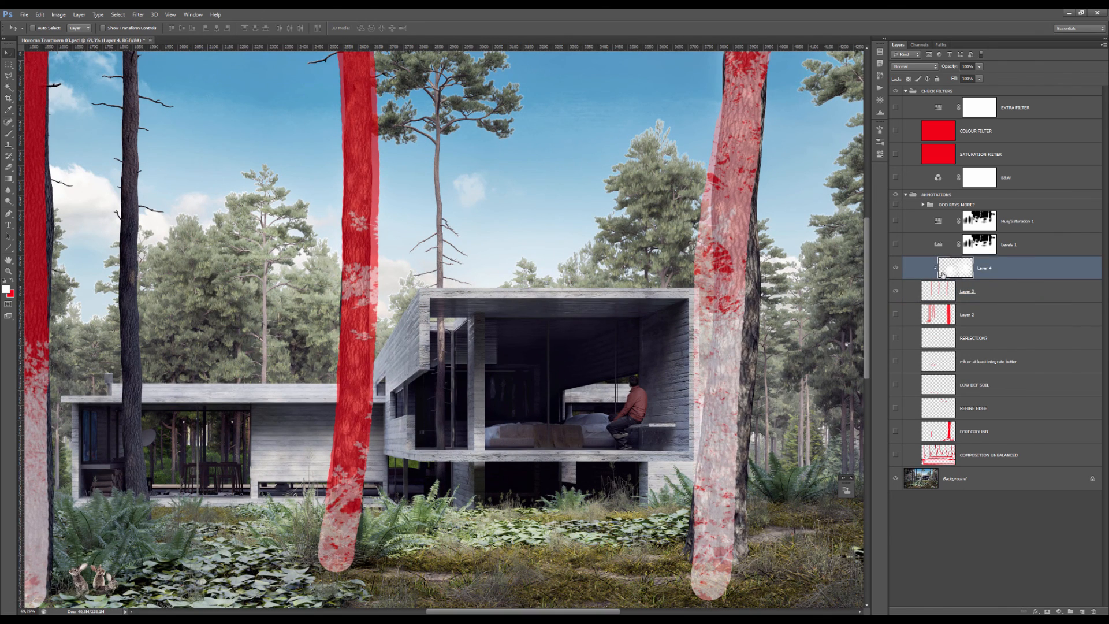
# - Apply a dark blue Color Overlay to the clipped tree silhouette layer
pyautogui.doubleClick(953, 264)
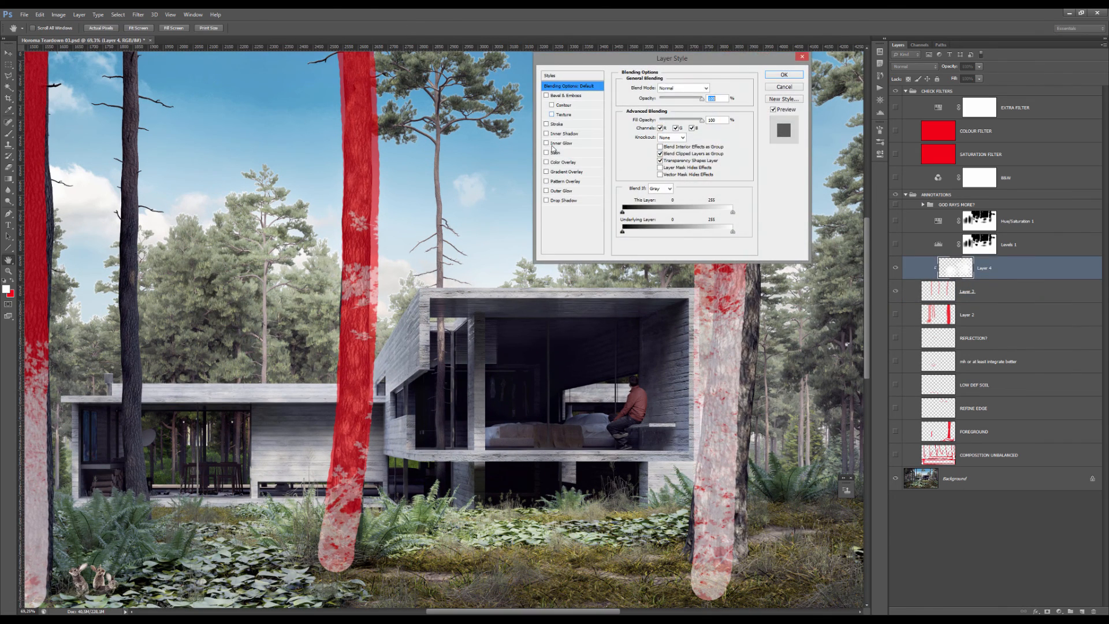
pyautogui.click(563, 162)
pyautogui.click(715, 90)
pyautogui.click(504, 193)
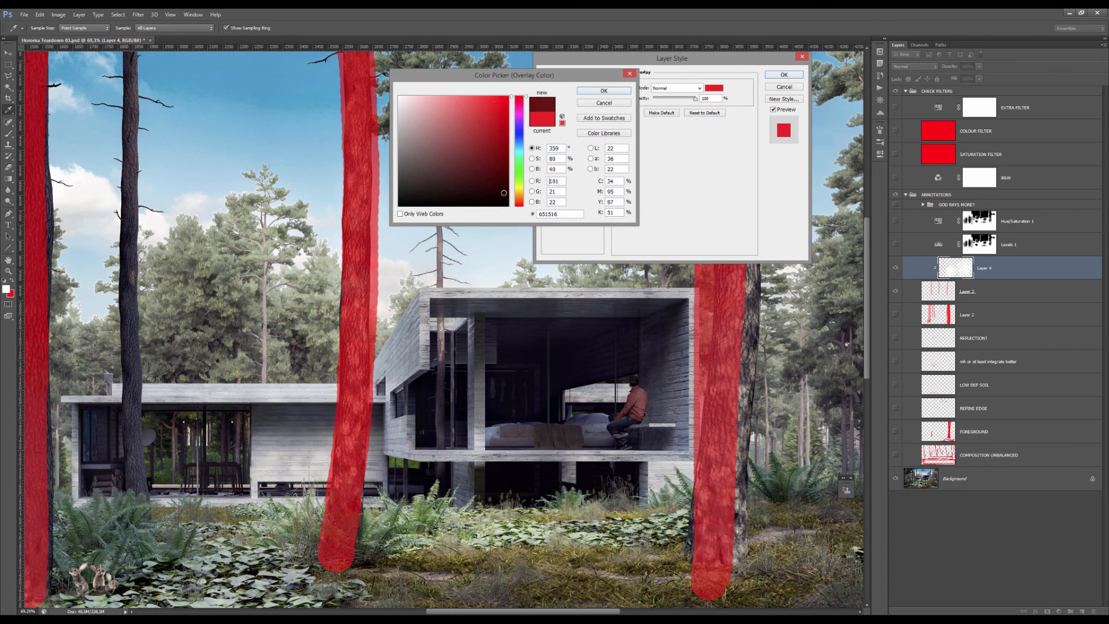
pyautogui.click(521, 134)
pyautogui.moveTo(505, 180); pyautogui.dragTo(503, 169)
pyautogui.click(603, 91)
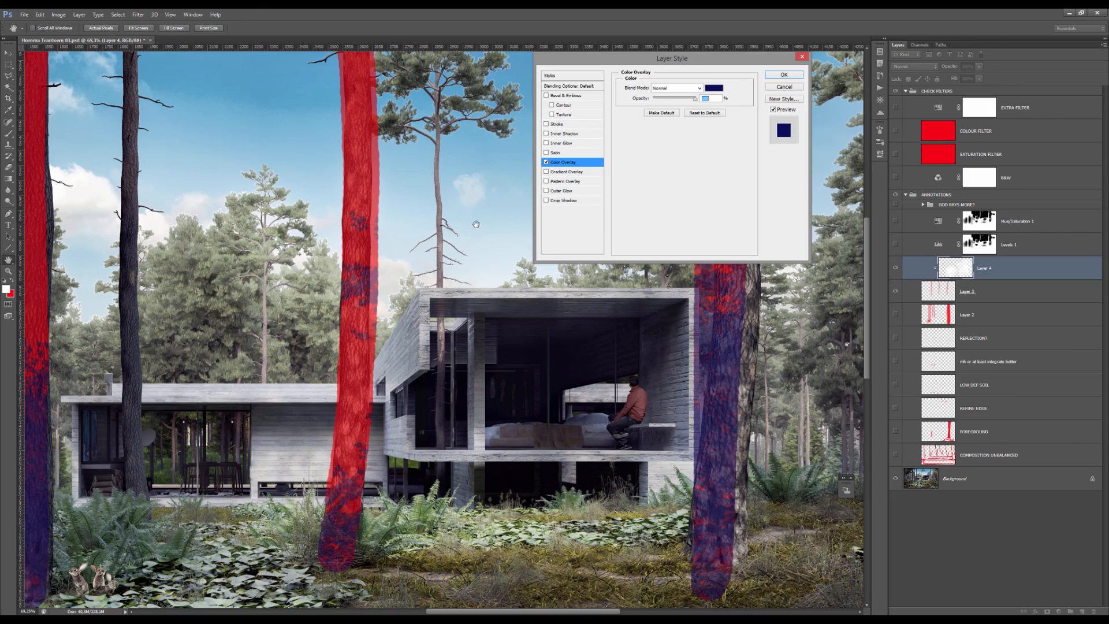
pyautogui.click(784, 74)
# - Soften the clipped tree silhouettes with a Gaussian Blur of 4.8 pixels radius
pyautogui.scroll(-3, 691, 172)
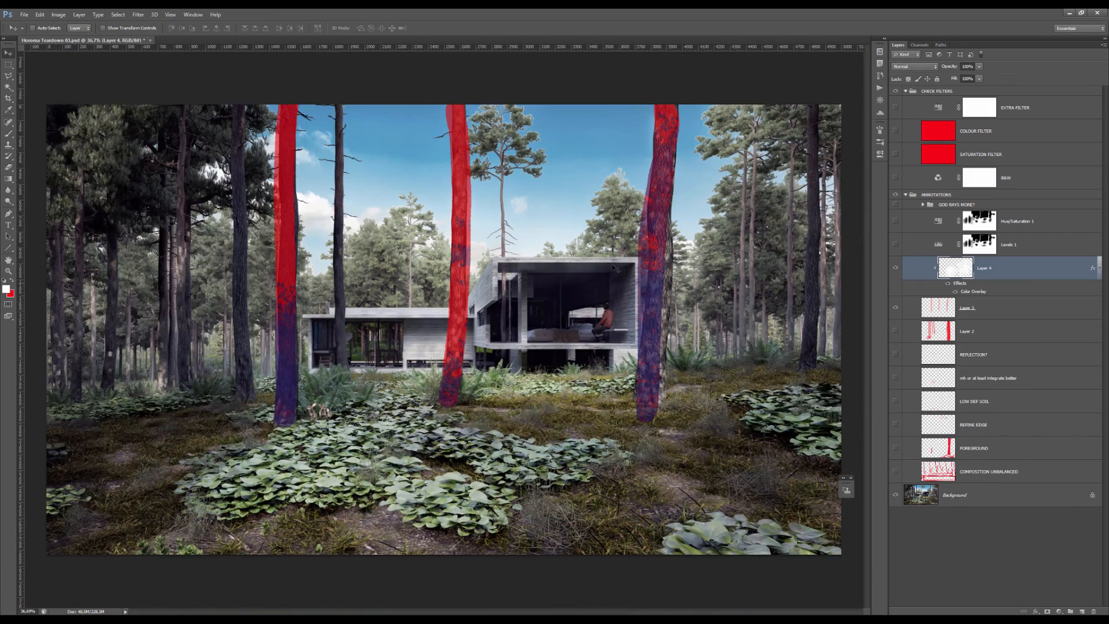
pyautogui.scroll(2, 691, 172)
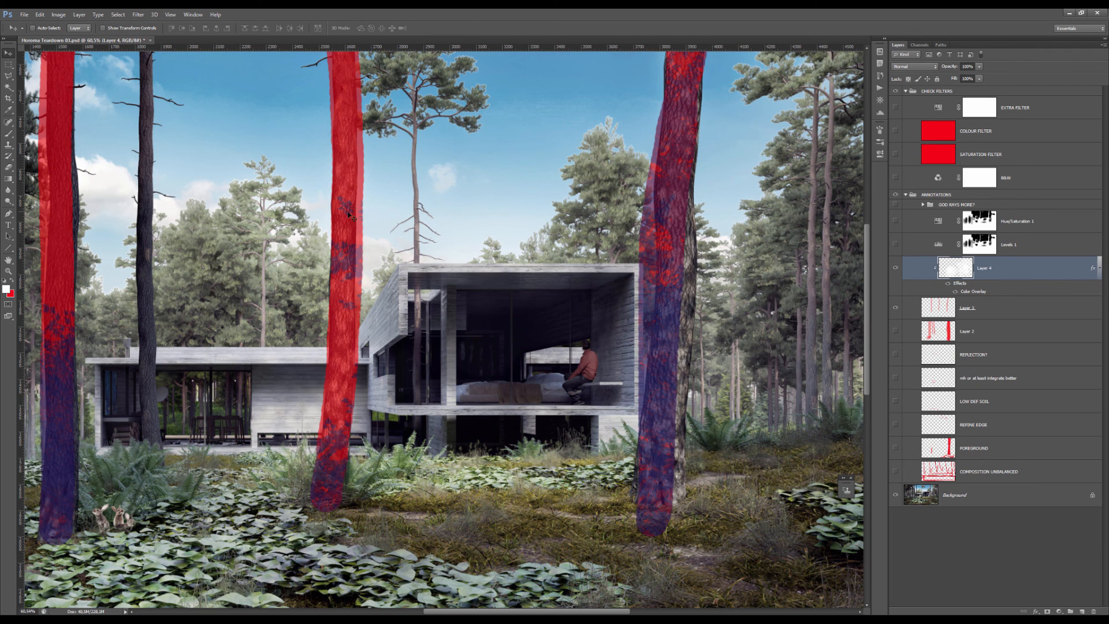
pyautogui.scroll(1, 375, 188)
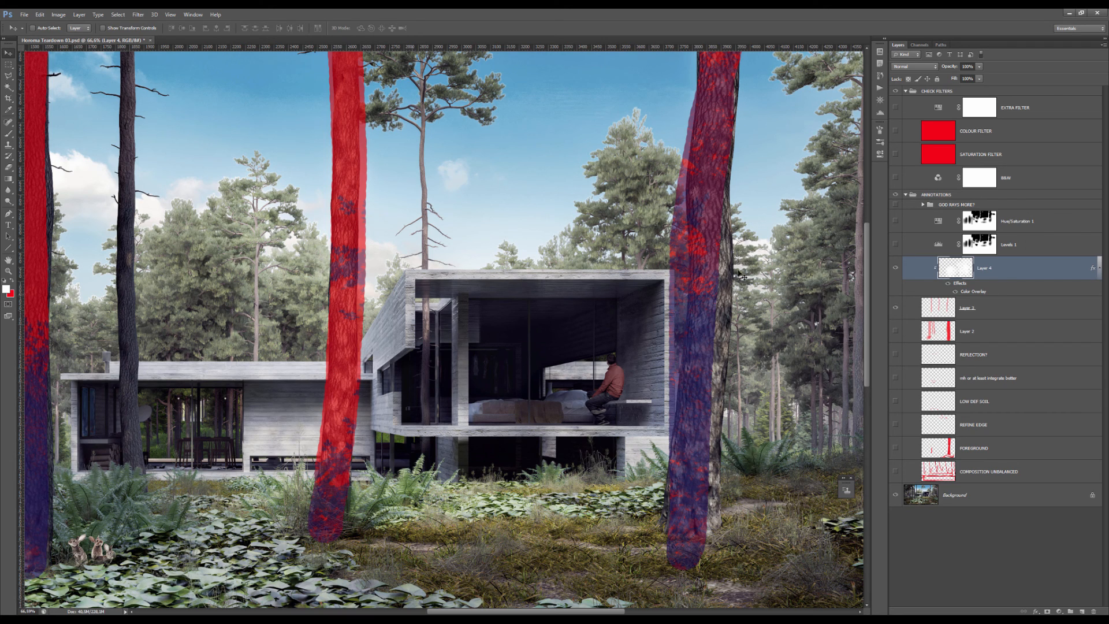
pyautogui.hotkey('ctrl', 'alt', 'f')
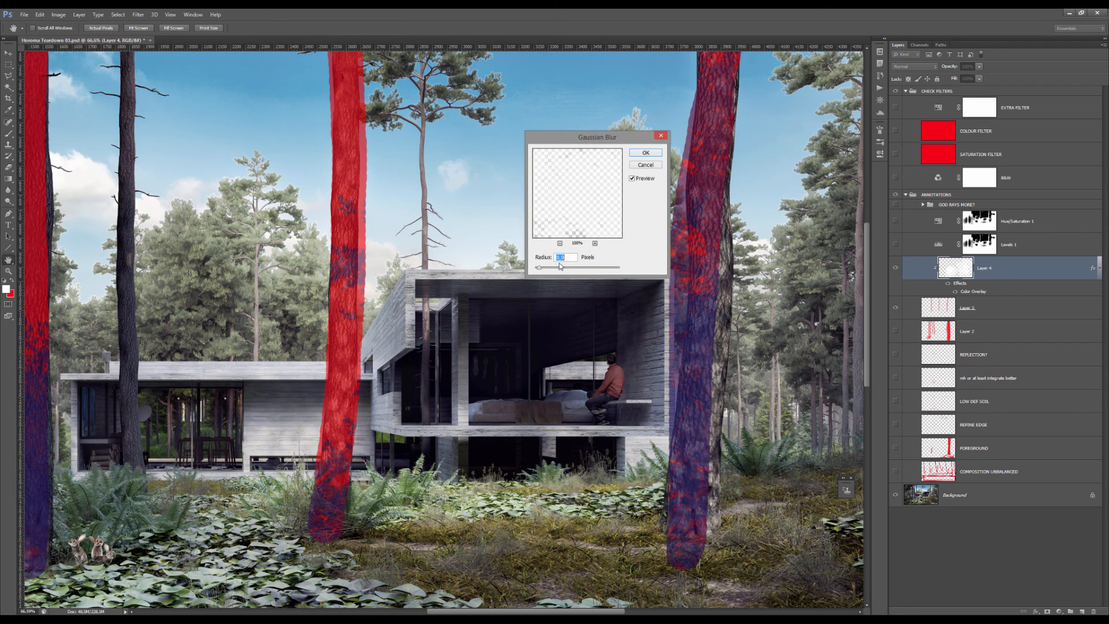
pyautogui.moveTo(561, 267); pyautogui.dragTo(548, 272)
pyautogui.click(656, 153)
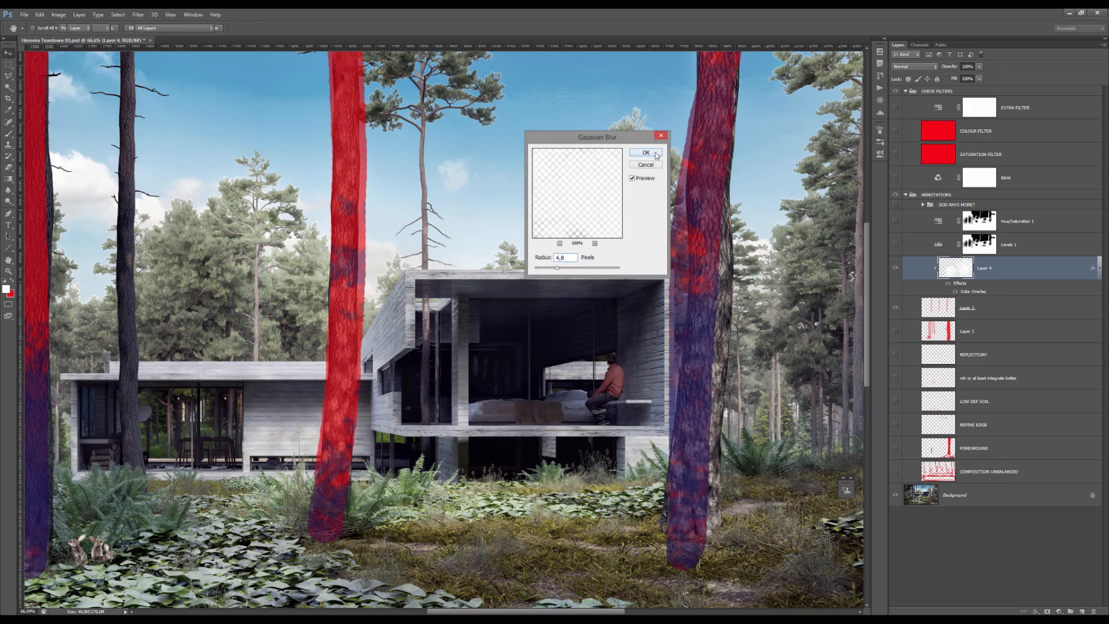
# - Delete the clipped tree silhouette layer together with the red trunk stroke layer
pyautogui.scroll(-13, 373, 191)
pyautogui.scroll(11, 519, 256)
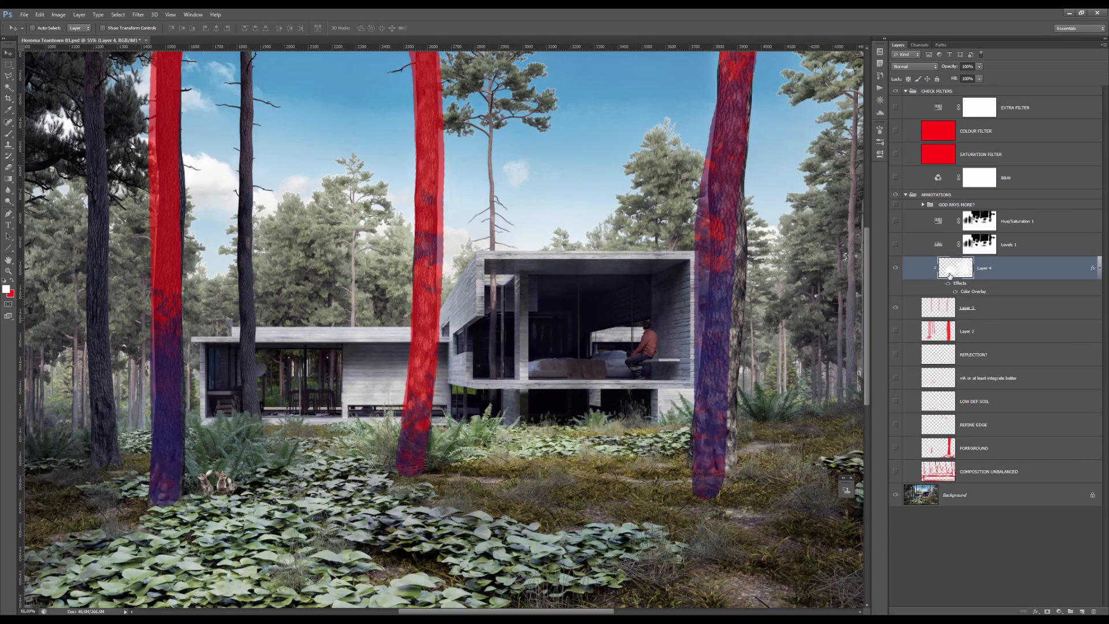
pyautogui.keyDown('shift'); pyautogui.click(942, 305); pyautogui.keyUp('shift')
pyautogui.press('Delete')
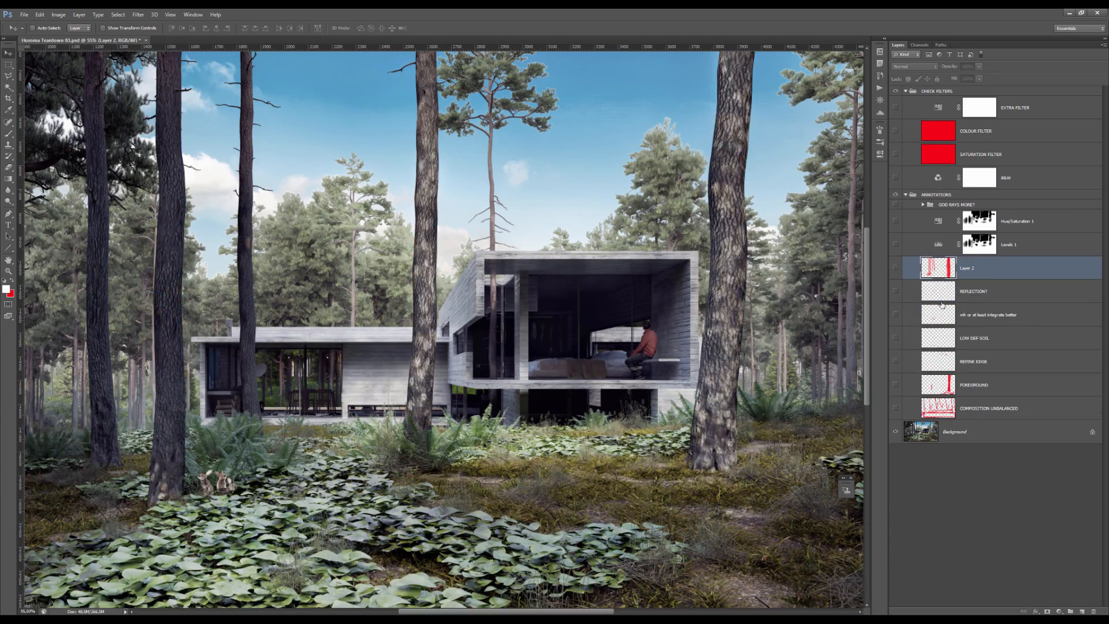
# - On a new layer, stamp overlapping black tree silhouettes across the image with the tree brush and default colours
pyautogui.scroll(-3, 785, 262)
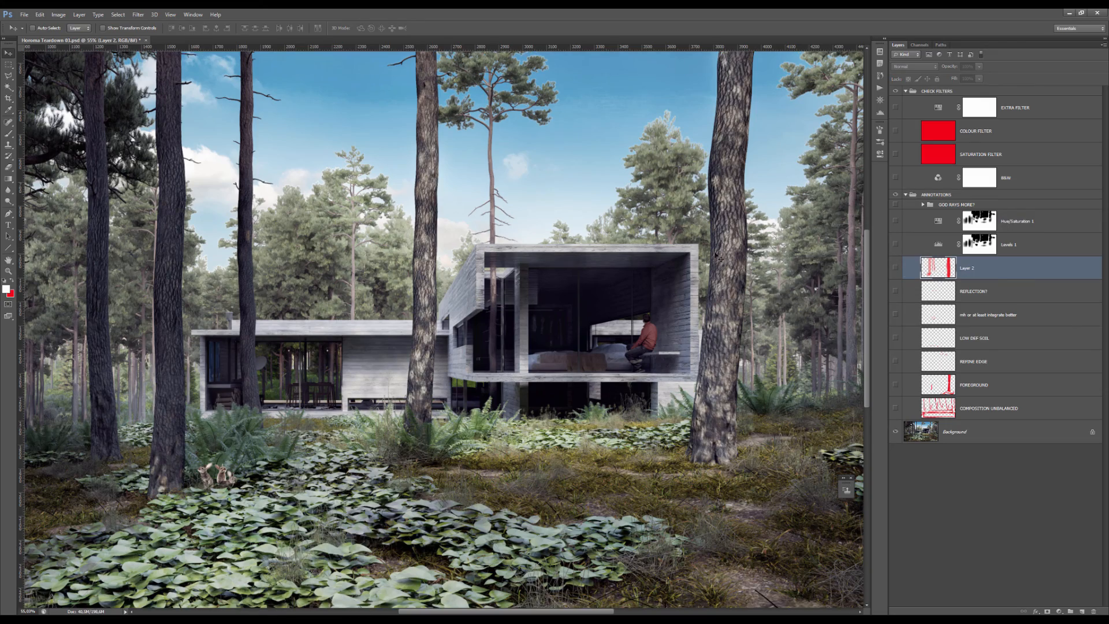
pyautogui.press('b')
pyautogui.click(1082, 611)
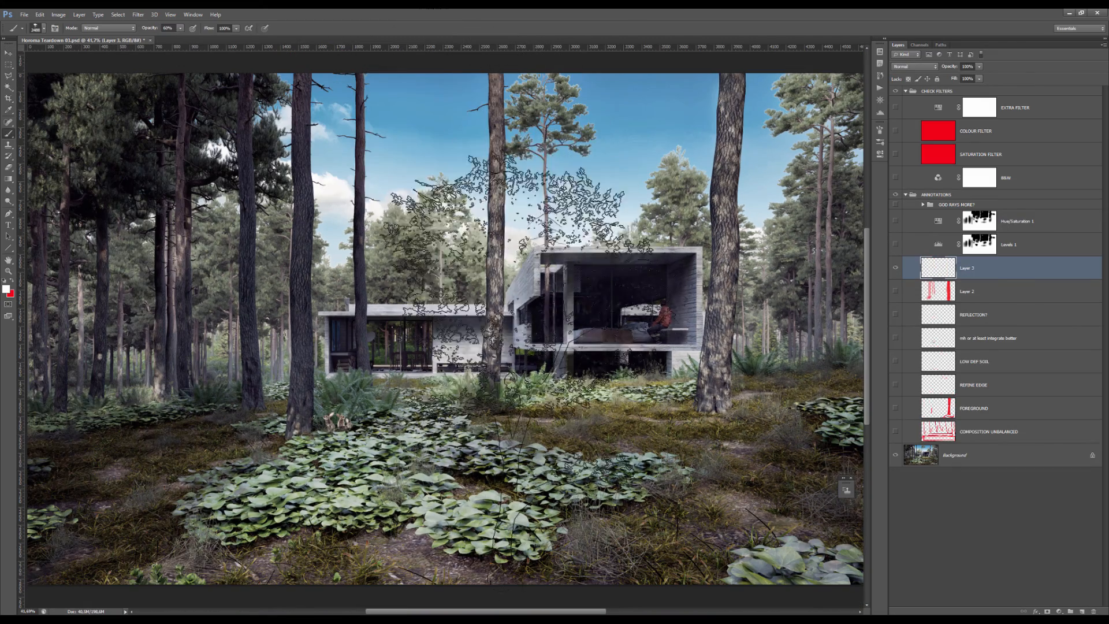
pyautogui.press('d')
pyautogui.scroll(-2, 571, 369)
pyautogui.moveTo(571, 368)
pyautogui.mouseDown()
pyautogui.moveTo(549, 416)
pyautogui.moveTo(416, 462)
pyautogui.moveTo(341, 577)
pyautogui.mouseUp()
pyautogui.click(300, 346)
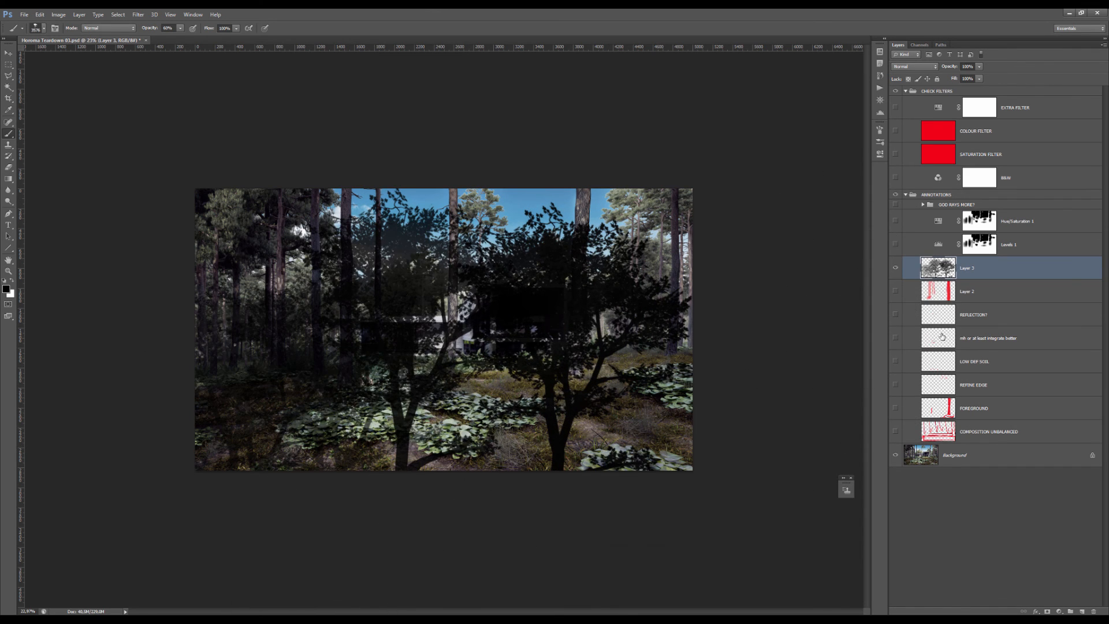
# - Hide the black tree layer, trace the large trunk beside the raised volume's outer edge with the Pen tool, and convert the path to a selection
pyautogui.click(895, 268)
pyautogui.press('p')
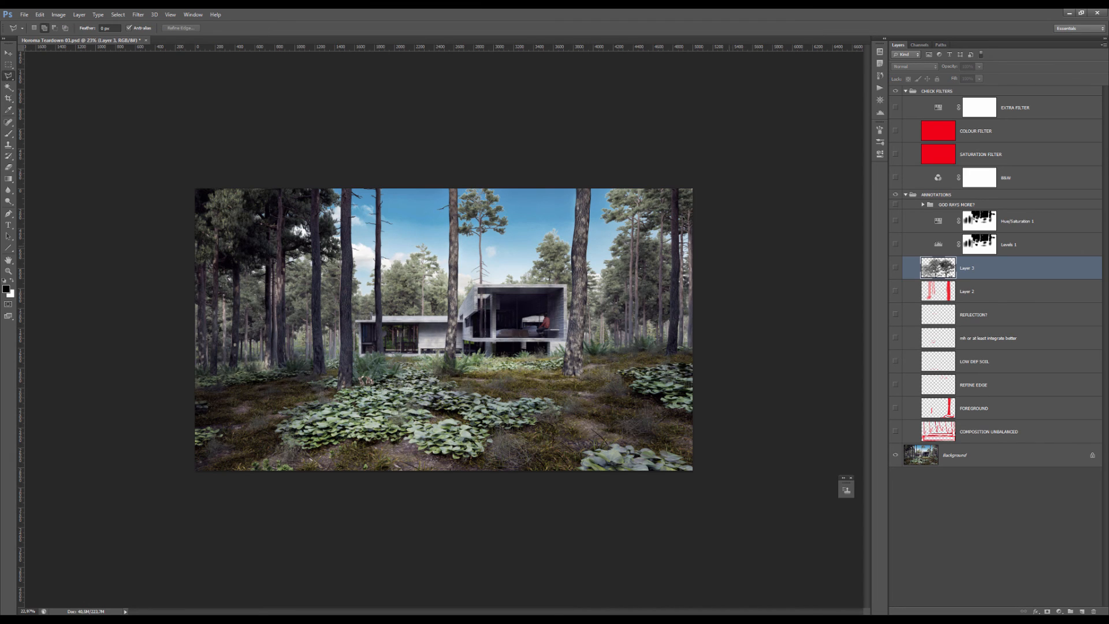
pyautogui.scroll(3, 479, 292)
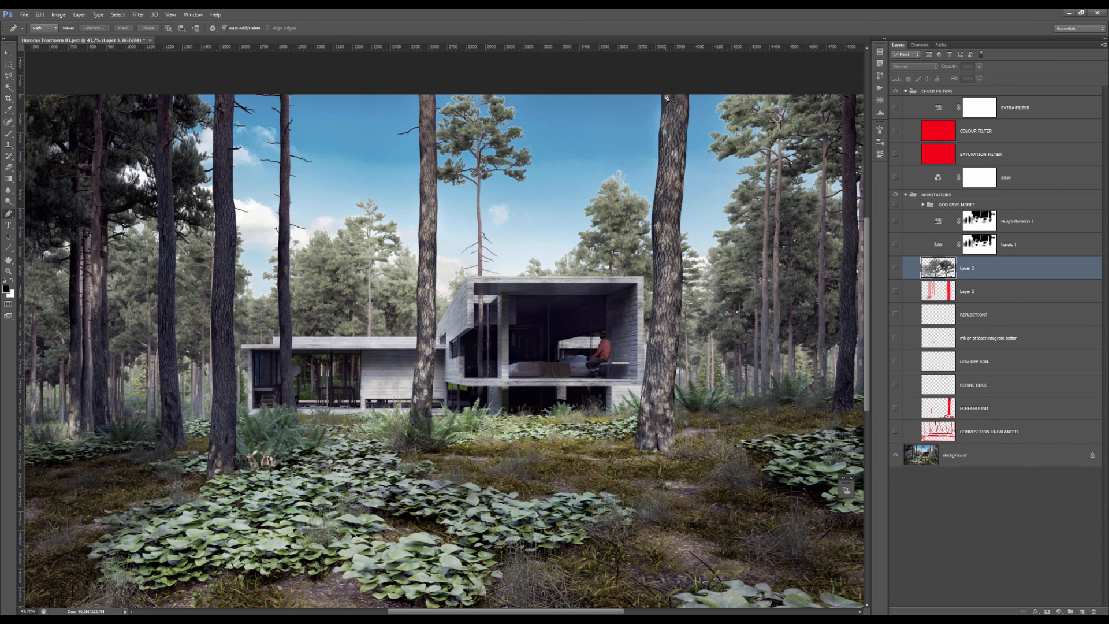
pyautogui.click(666, 96)
pyautogui.click(656, 172)
pyautogui.click(653, 300)
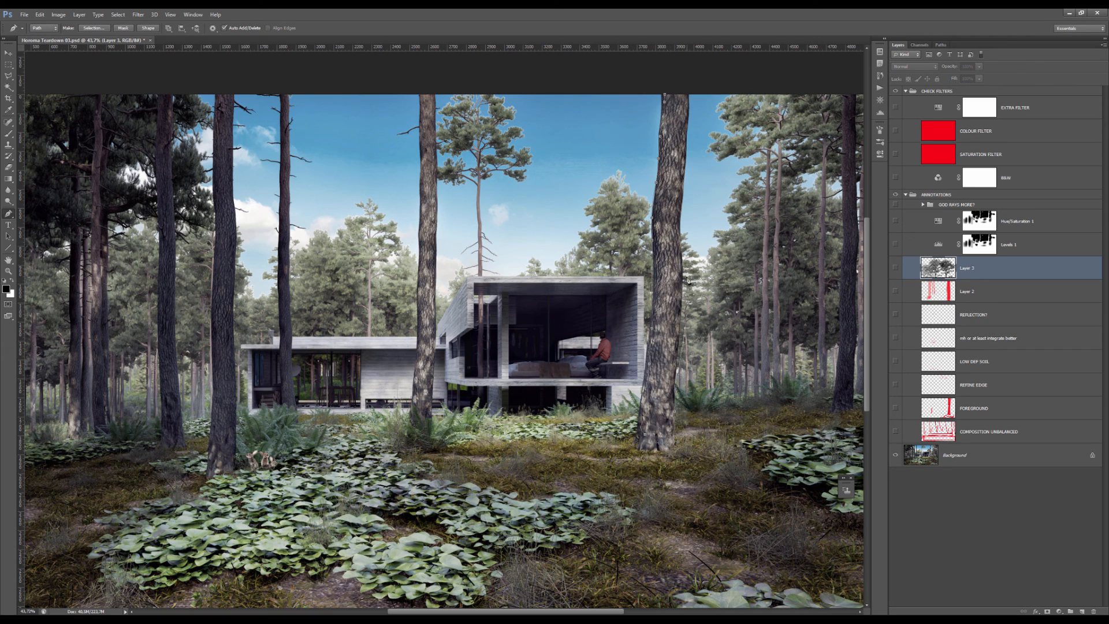
pyautogui.click(680, 231)
pyautogui.click(678, 212)
pyautogui.click(681, 188)
pyautogui.click(684, 167)
pyautogui.click(686, 137)
pyautogui.click(686, 110)
pyautogui.click(688, 91)
pyautogui.hotkey('ctrl', 'Return')
# - Mask the black tree layer to the selected trunk, show the layer, and set its opacity to 51%
pyautogui.click(1047, 611)
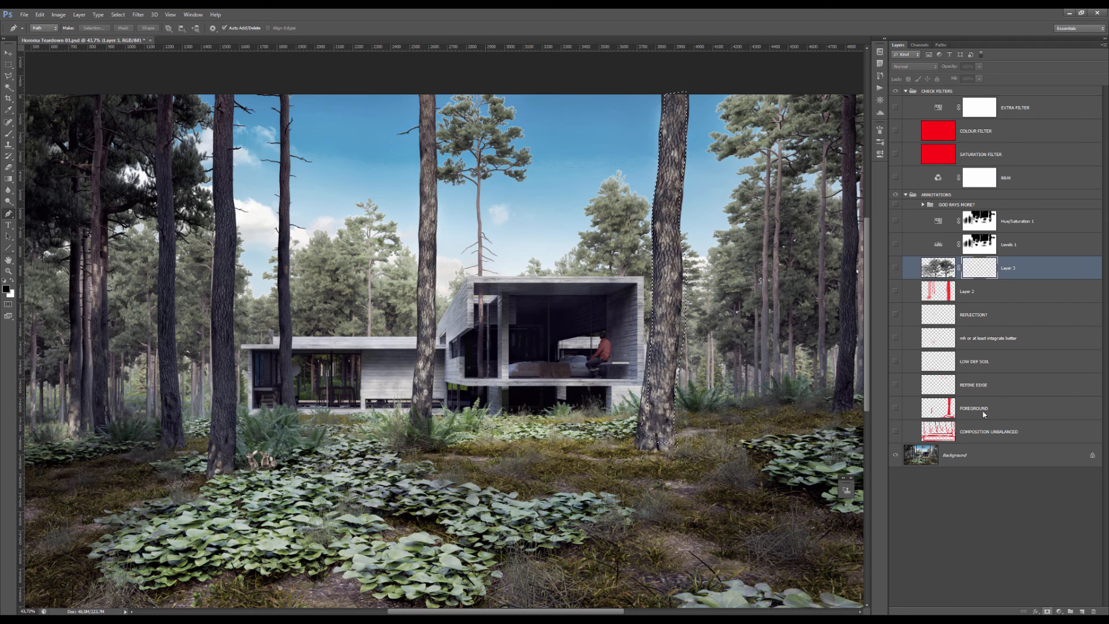
pyautogui.click(896, 268)
pyautogui.hotkey('ctrl', '2')
pyautogui.press('v')
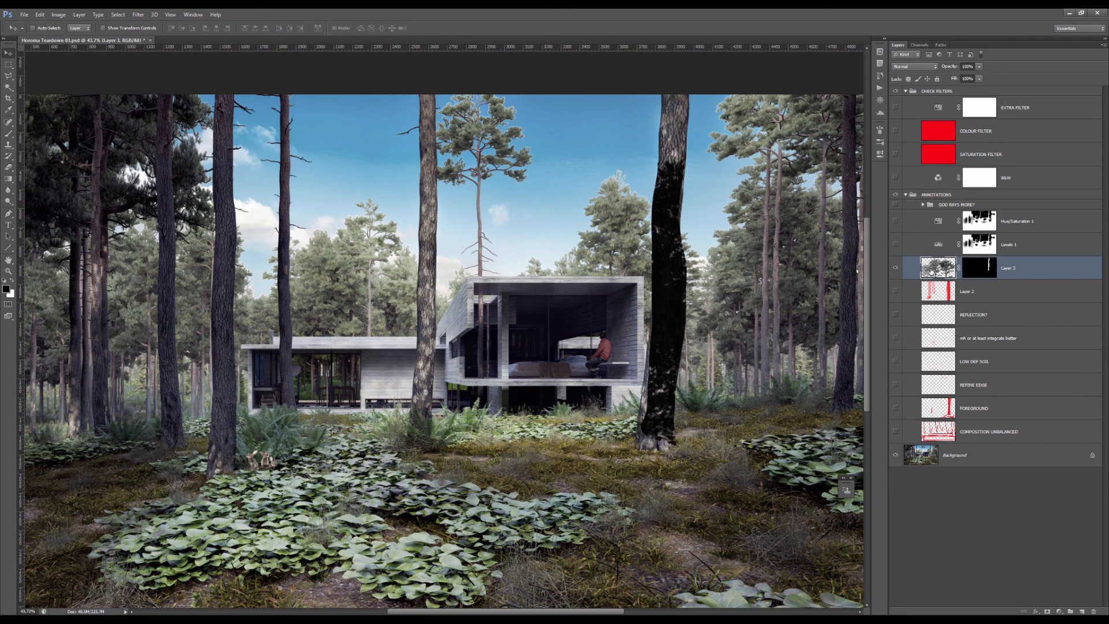
pyautogui.click(979, 66)
pyautogui.moveTo(981, 77); pyautogui.dragTo(963, 245)
# - With the layer mask active, trace the trunk between the low wing and raised volume with the Pen tool and convert it to a selection
pyautogui.click(975, 265)
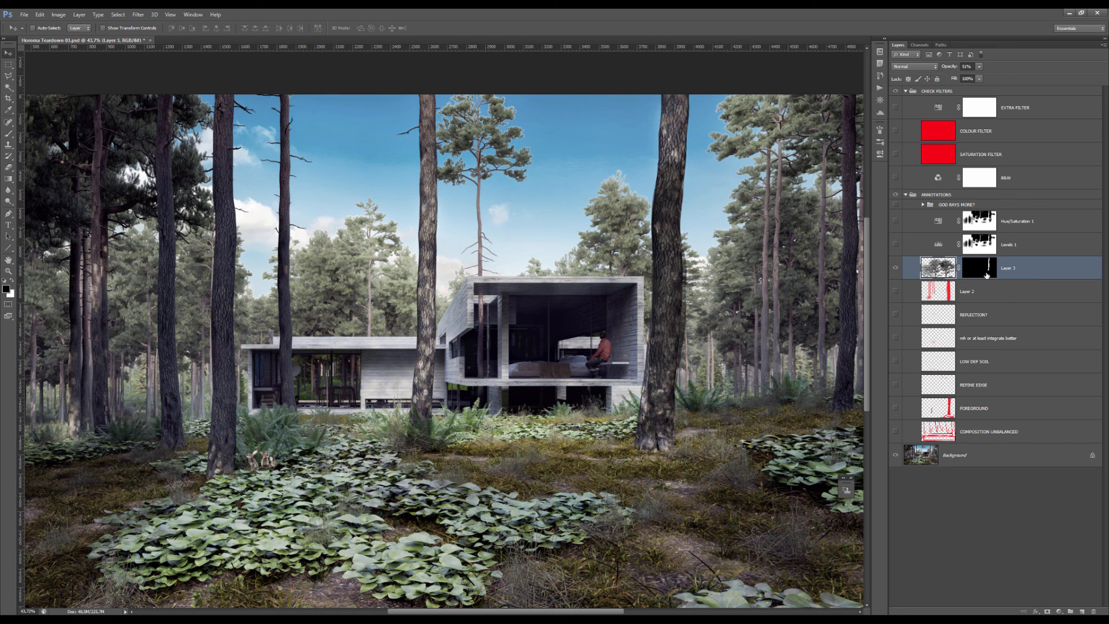
pyautogui.press('p')
pyautogui.click(435, 94)
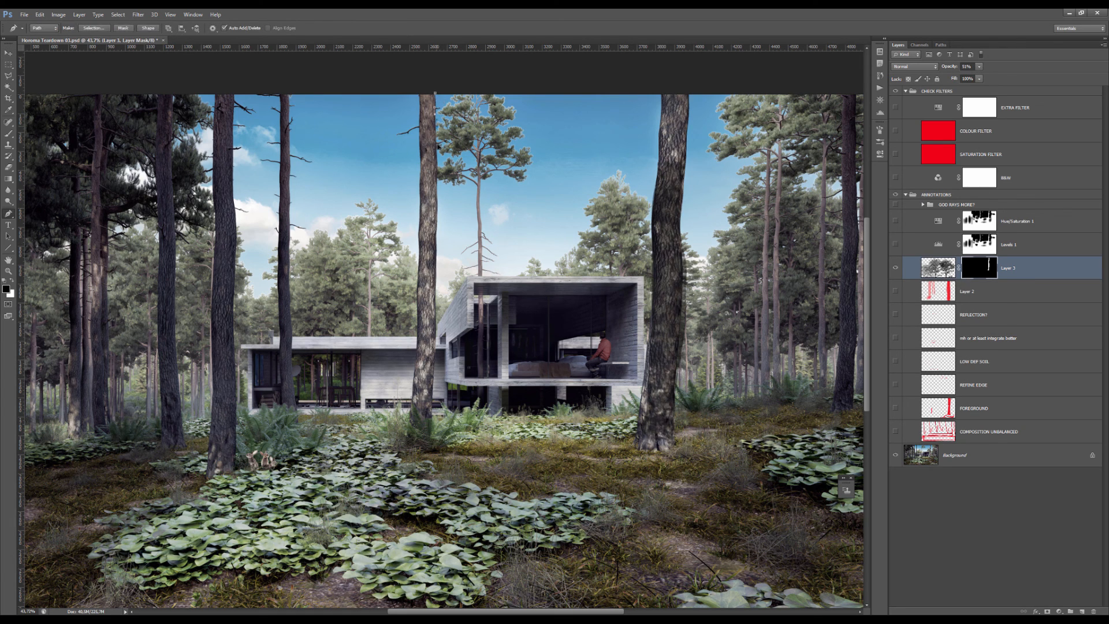
pyautogui.click(435, 245)
pyautogui.click(434, 261)
pyautogui.click(435, 398)
pyautogui.click(425, 428)
pyautogui.click(413, 426)
pyautogui.click(416, 399)
pyautogui.click(422, 375)
pyautogui.click(423, 326)
pyautogui.click(422, 217)
pyautogui.click(422, 187)
pyautogui.click(421, 139)
pyautogui.click(421, 110)
pyautogui.click(420, 91)
pyautogui.hotkey('ctrl', 'Return')
# - Fill the selected trunk with white on the layer mask, deselect, and compare the image with the shadow layer hidden and shown
pyautogui.press('x')
pyautogui.hotkey('alt', 'BackSpace')
pyautogui.hotkey('ctrl', 'd')
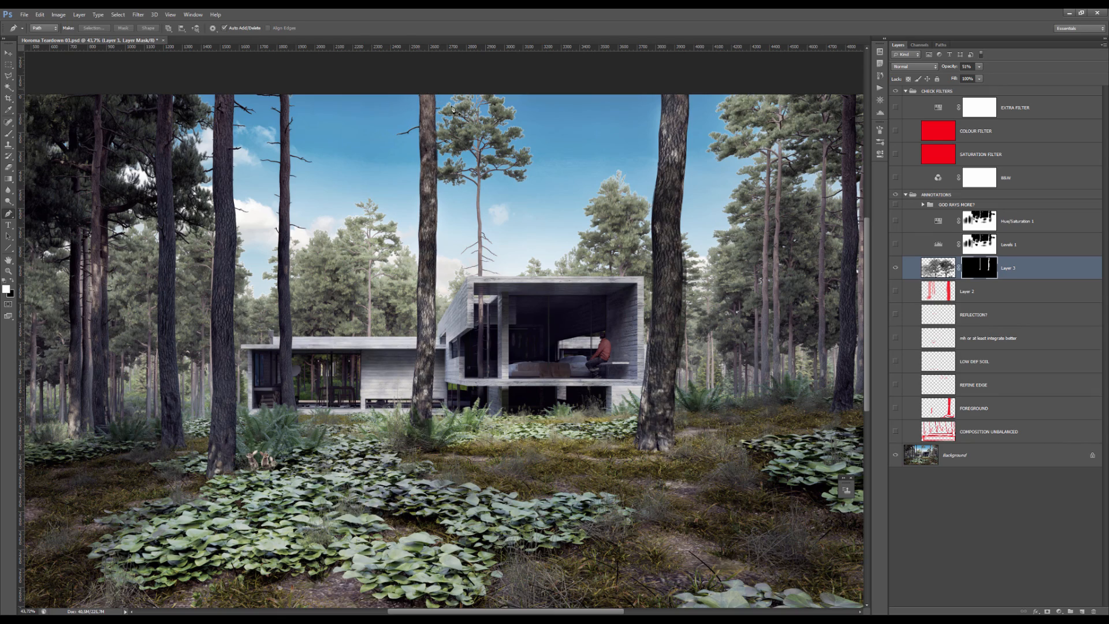
pyautogui.press('v')
pyautogui.scroll(3, 440, 271)
pyautogui.scroll(-1, 391, 168)
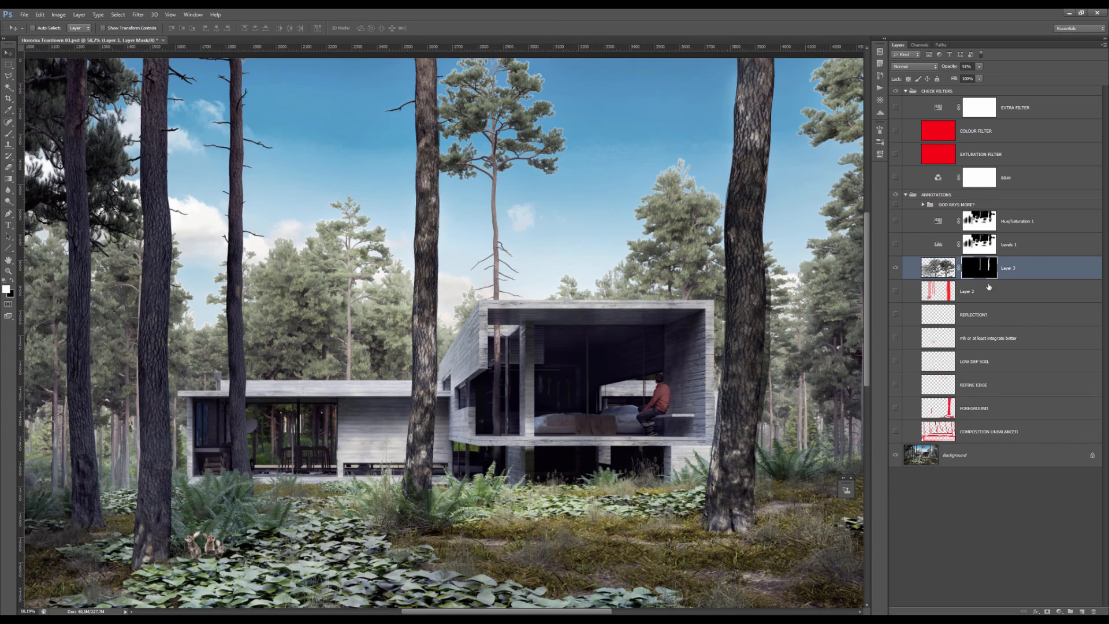
pyautogui.click(896, 267)
pyautogui.click(896, 268)
# - Unlink the black tree layer from its mask and reposition the tree pattern to adjust the shadows on both trunks
pyautogui.click(952, 268)
pyautogui.click(981, 270)
pyautogui.click(953, 270)
pyautogui.moveTo(612, 232); pyautogui.dragTo(571, 166)
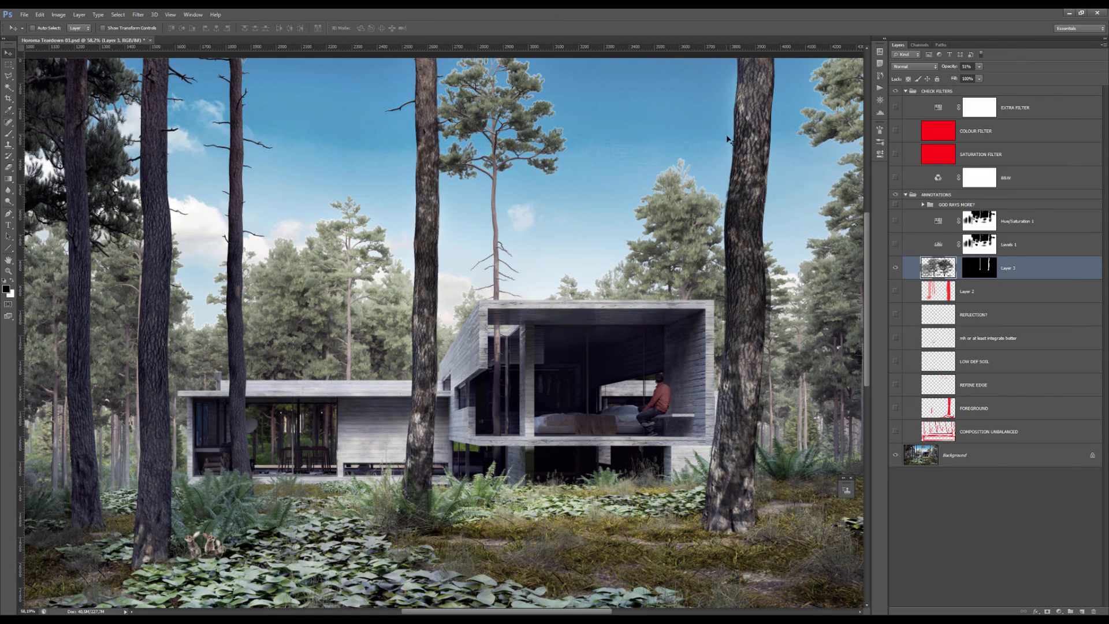
pyautogui.scroll(-3, 736, 154)
pyautogui.moveTo(728, 217); pyautogui.dragTo(516, 197)
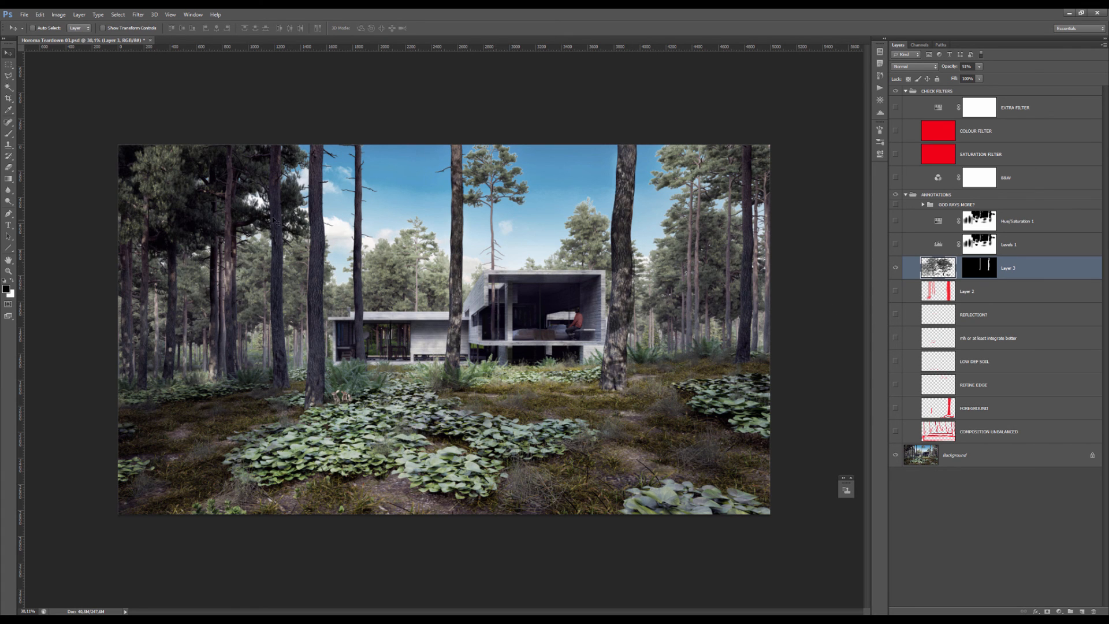
# - Add a new layer above Layer 2 and choose a small hard round brush with 100% hardness
pyautogui.scroll(-3, 545, 277)
pyautogui.scroll(4, 544, 277)
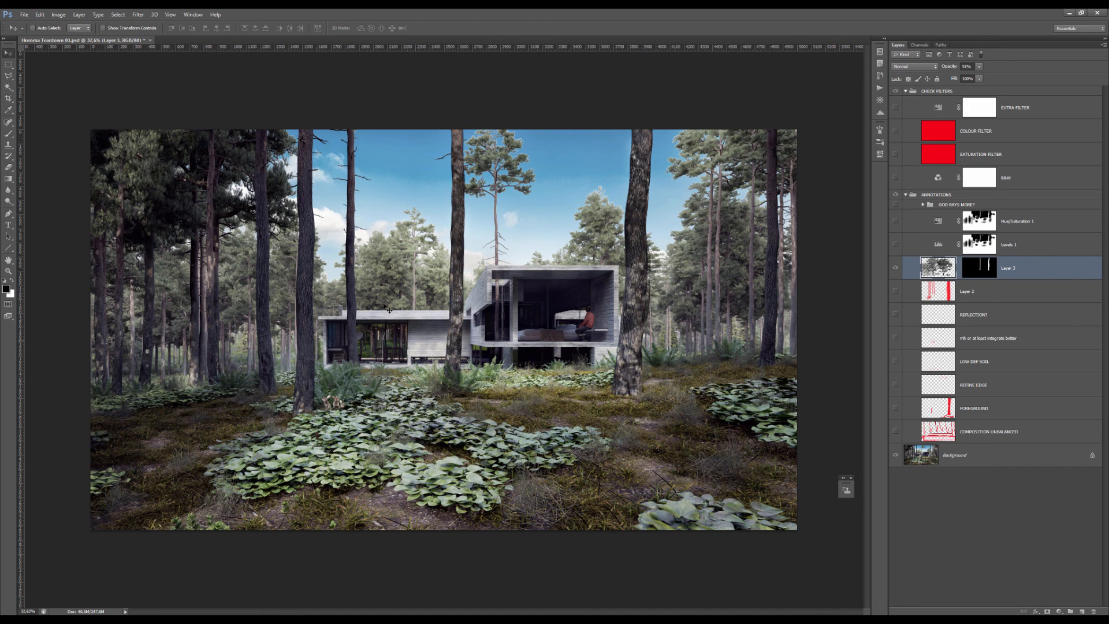
pyautogui.click(931, 285)
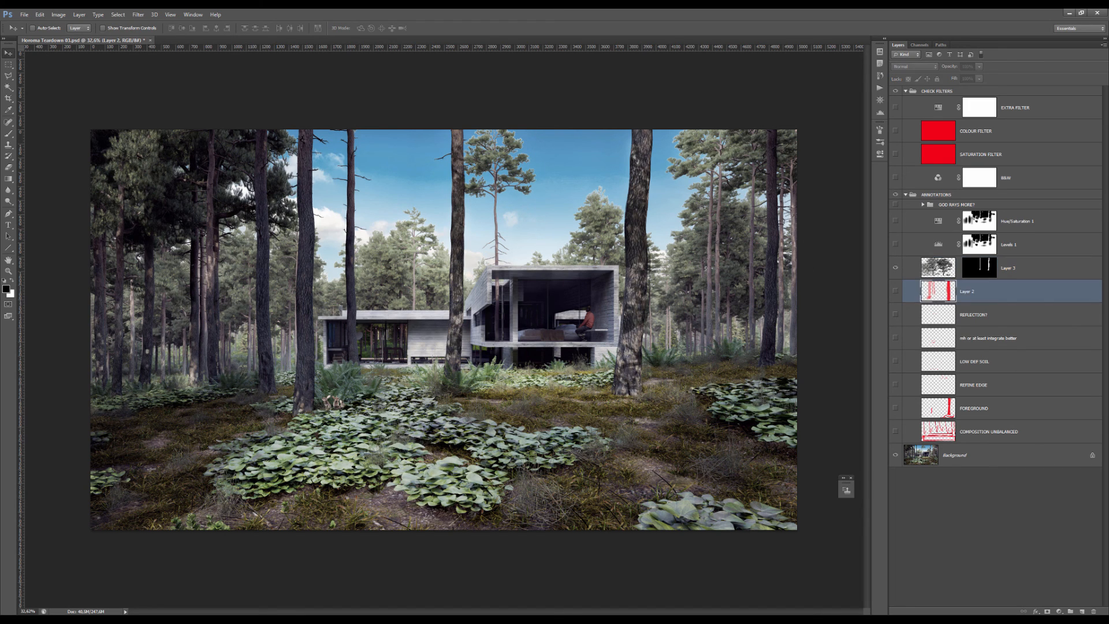
pyautogui.click(1082, 611)
pyautogui.press('b')
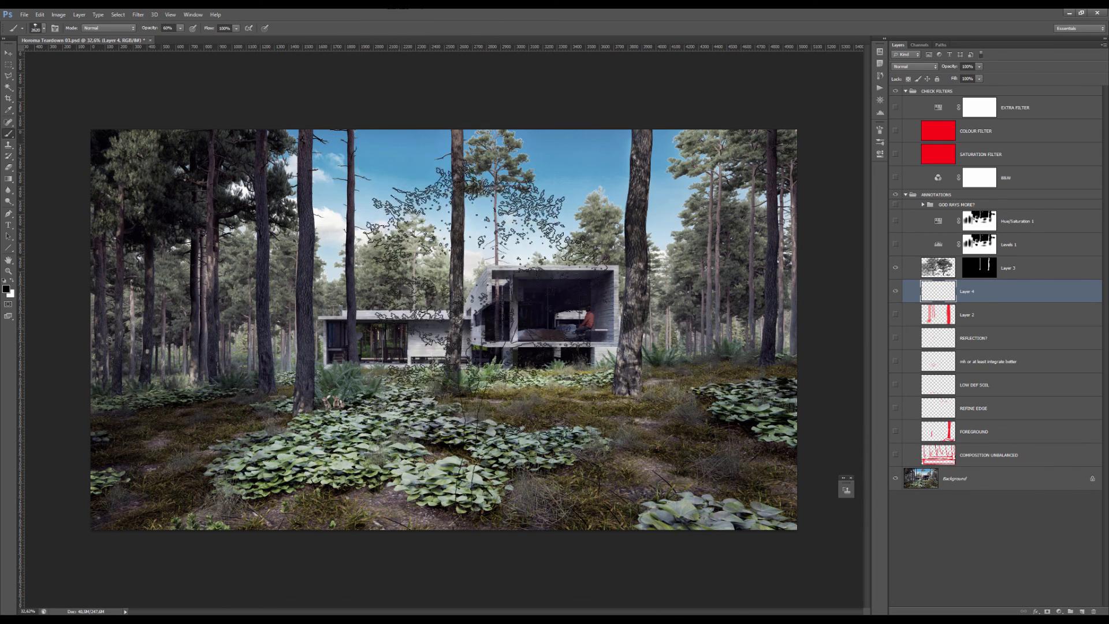
pyautogui.rightClick(404, 297)
pyautogui.moveTo(721, 565); pyautogui.dragTo(720, 359)
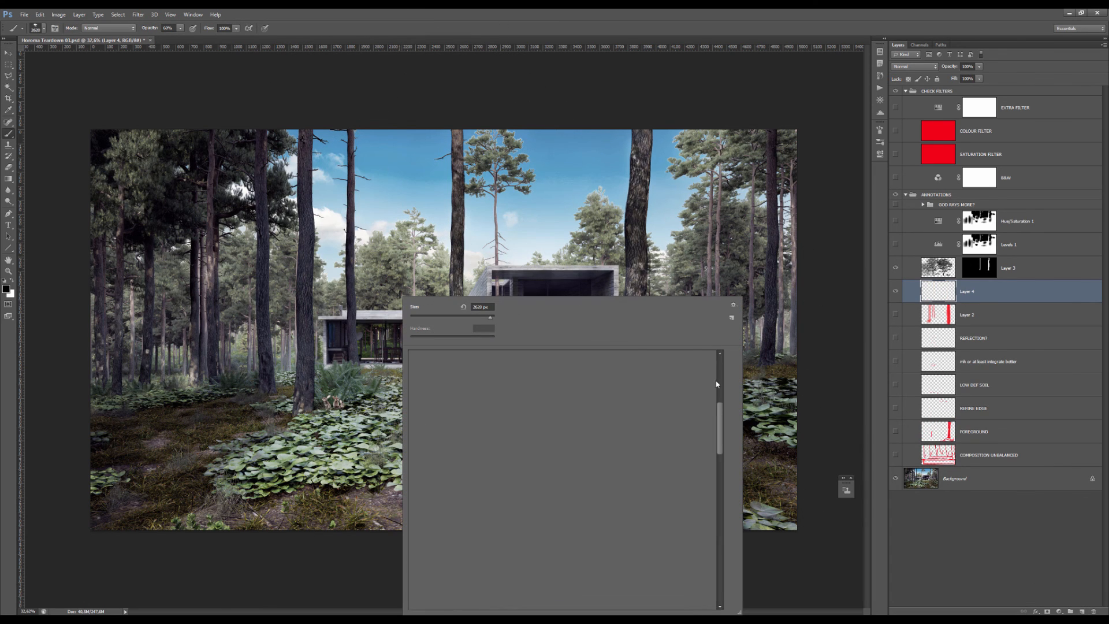
pyautogui.click(421, 364)
pyautogui.click(499, 241)
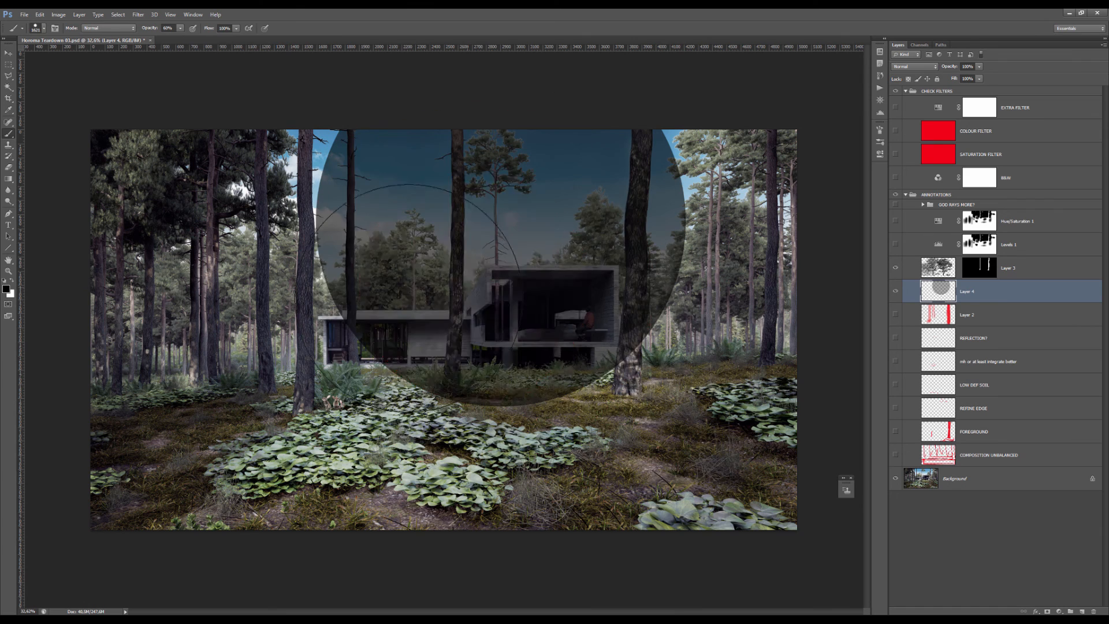
pyautogui.moveTo(400, 296); pyautogui.dragTo(276, 310)
pyautogui.rightClick(415, 316)
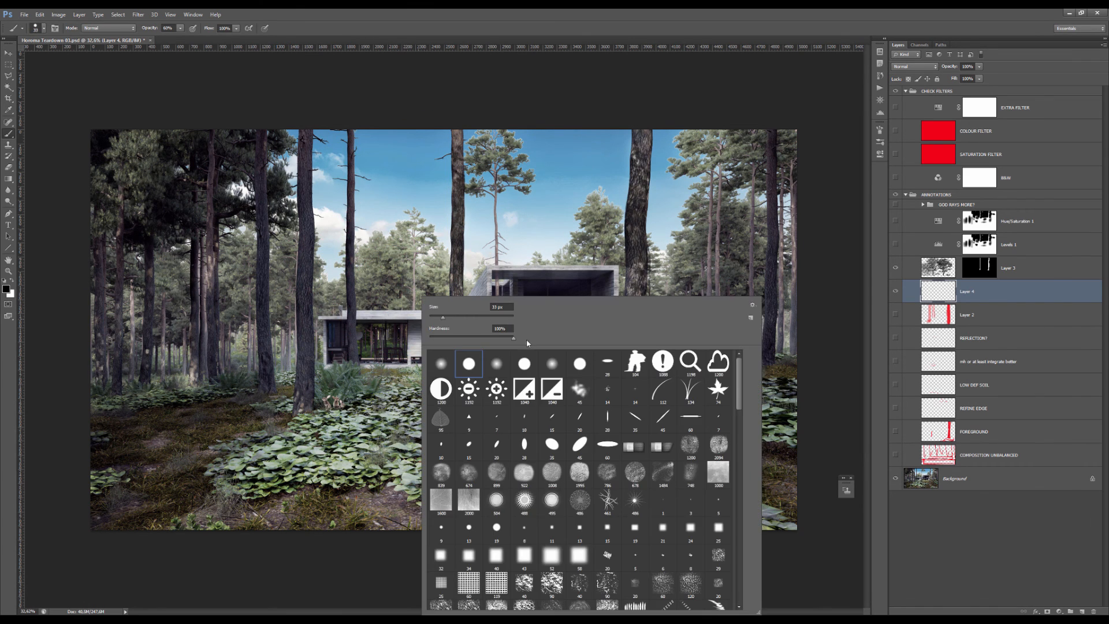
pyautogui.click(508, 12)
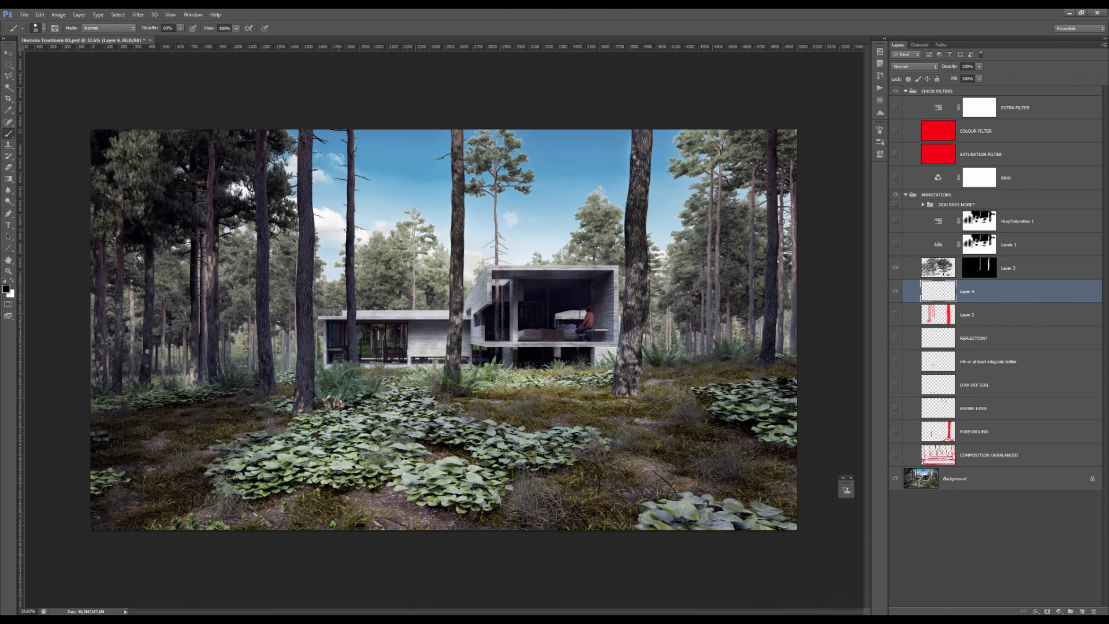
# - Set the foreground color to pure red with a red value of 255
pyautogui.moveTo(309, 283); pyautogui.dragTo(306, 361)
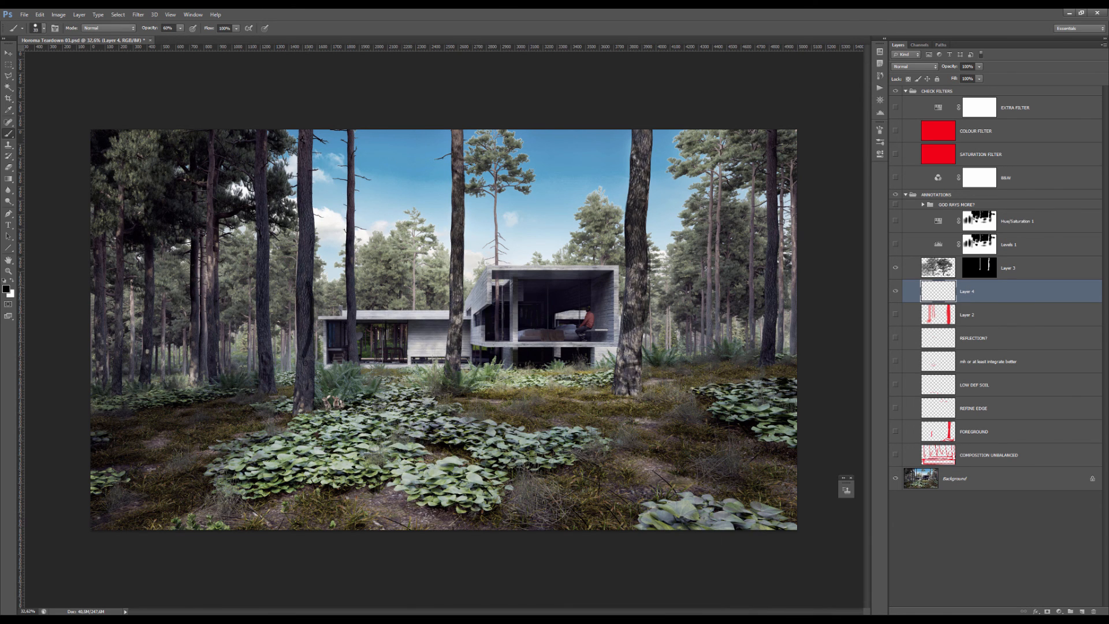
pyautogui.click(7, 288)
pyautogui.click(554, 180)
pyautogui.write('255')
pyautogui.press('Return')
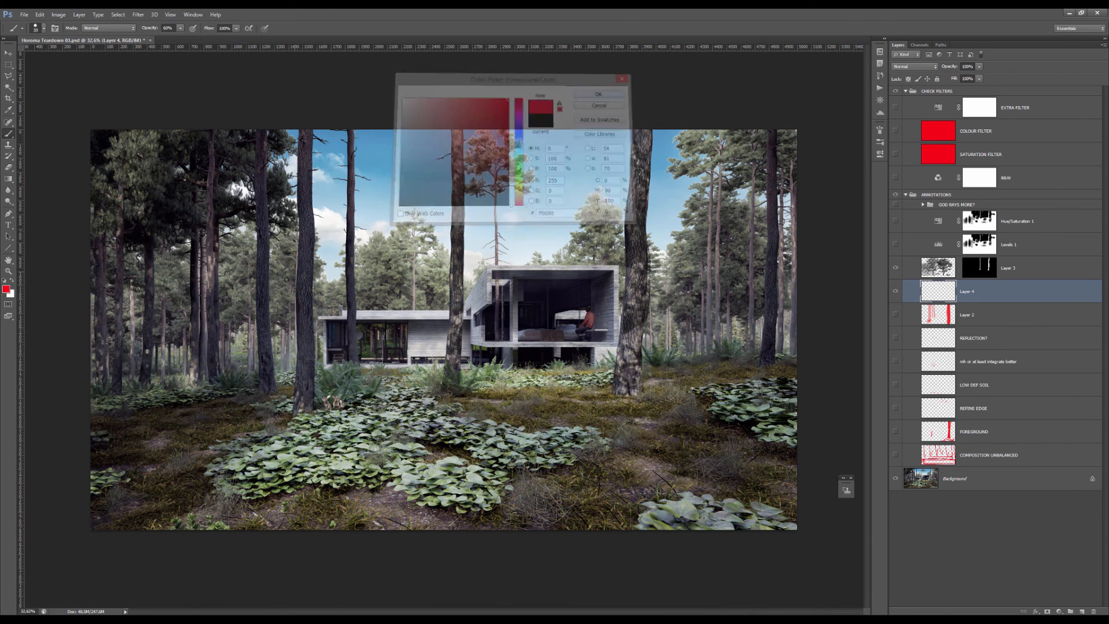
# - Paint a thick red arrow running diagonally from the upper-left trees down to the low wing, with dots on the nearby trunks
pyautogui.moveTo(176, 182)
pyautogui.mouseDown()
pyautogui.moveTo(364, 339)
pyautogui.moveTo(353, 365)
pyautogui.moveTo(389, 360)
pyautogui.mouseUp()
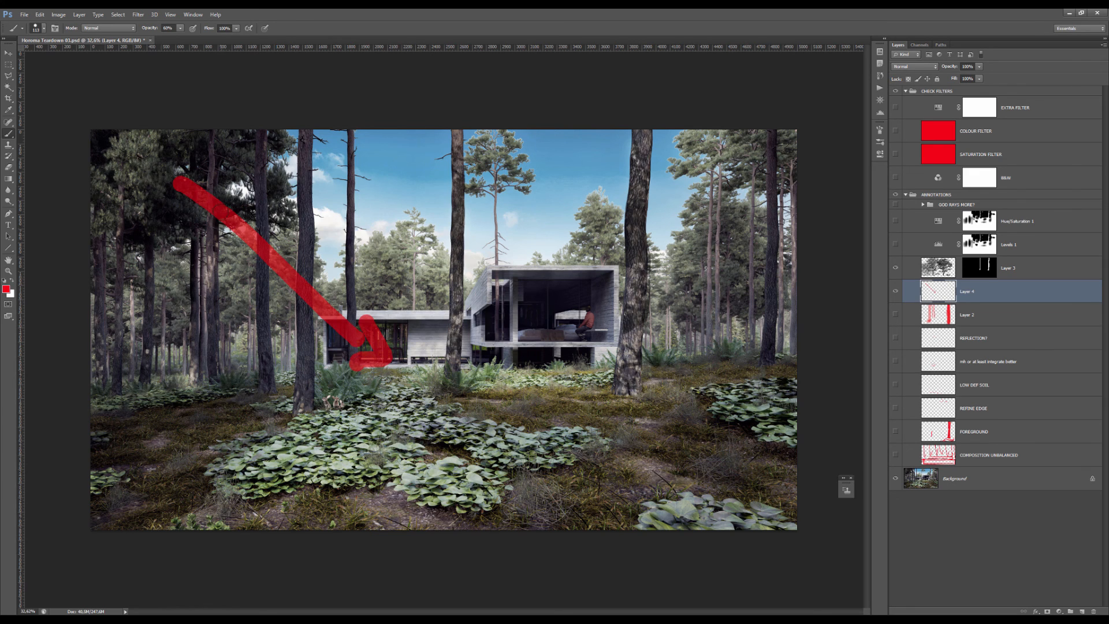
pyautogui.click(261, 215)
pyautogui.click(309, 239)
pyautogui.click(232, 294)
pyautogui.moveTo(171, 167); pyautogui.dragTo(329, 303)
# - Clear the red arrow and dots from the new layer and deselect
pyautogui.hotkey('ctrl', 'a')
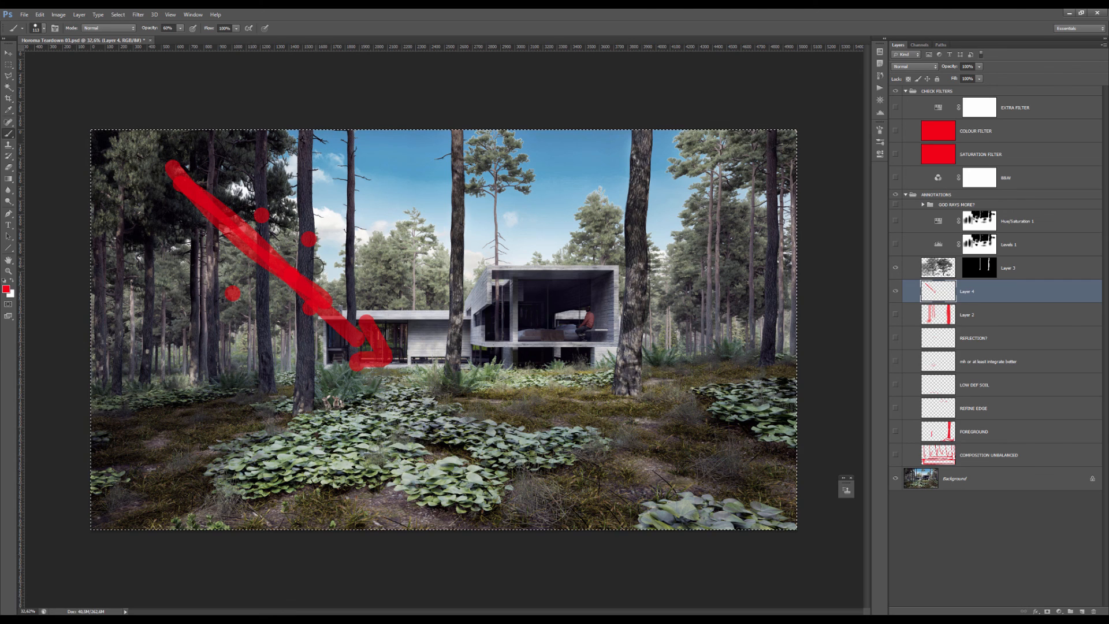
pyautogui.press('Delete')
pyautogui.hotkey('ctrl', 'd')
# - Show and expand the god rays group, and delete the three Curves adjustment layers inside it
pyautogui.press('v')
pyautogui.click(902, 203)
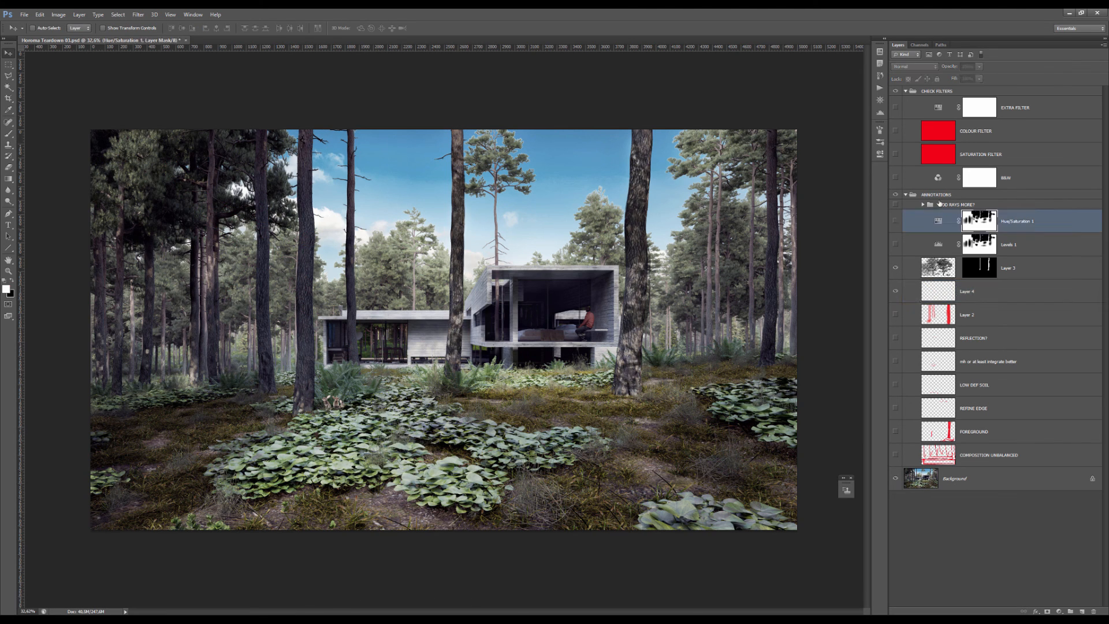
pyautogui.click(897, 204)
pyautogui.click(921, 206)
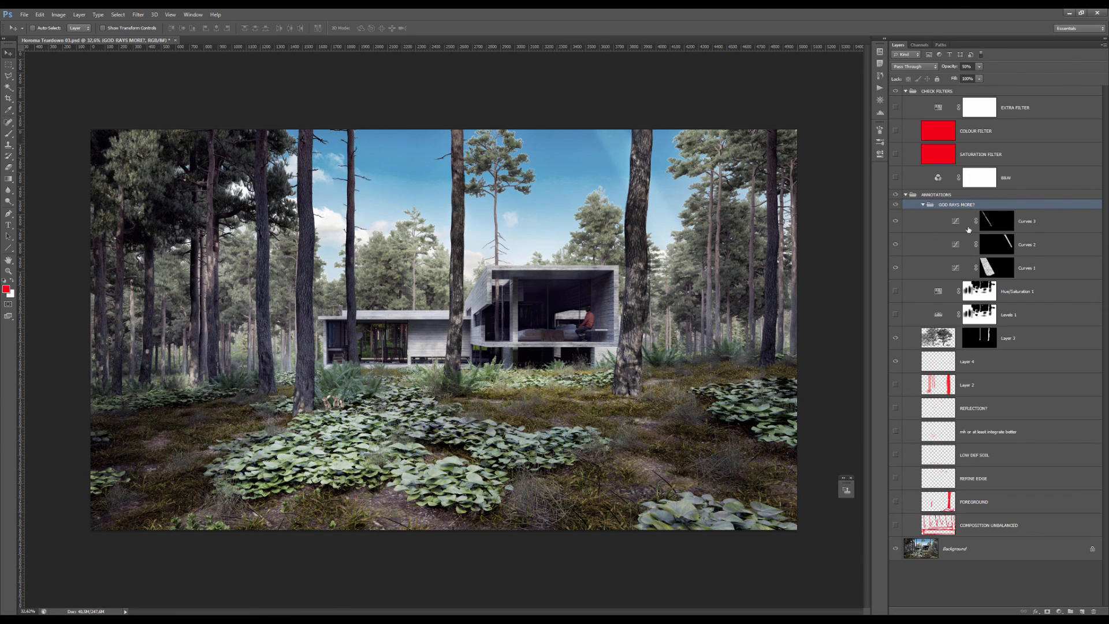
pyautogui.click(976, 222)
pyautogui.keyDown('shift'); pyautogui.click(974, 269); pyautogui.keyUp('shift')
pyautogui.press('Delete')
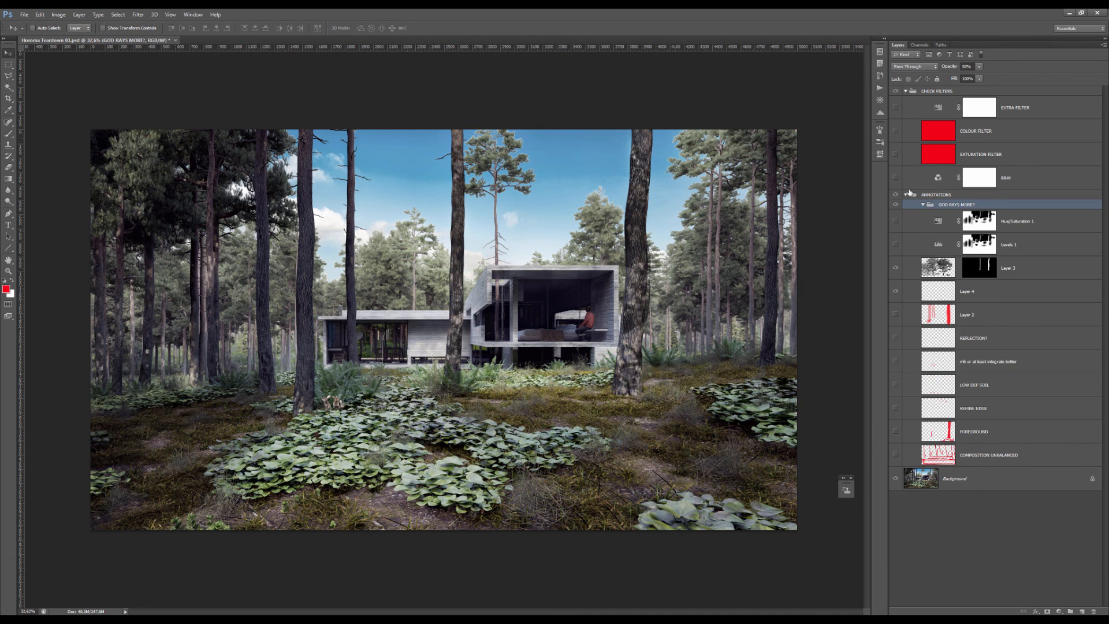
# - Select a short diagonal beam across the left trees with the Polygonal Lasso and add a Curves adjustment layer masked to it
pyautogui.press('l')
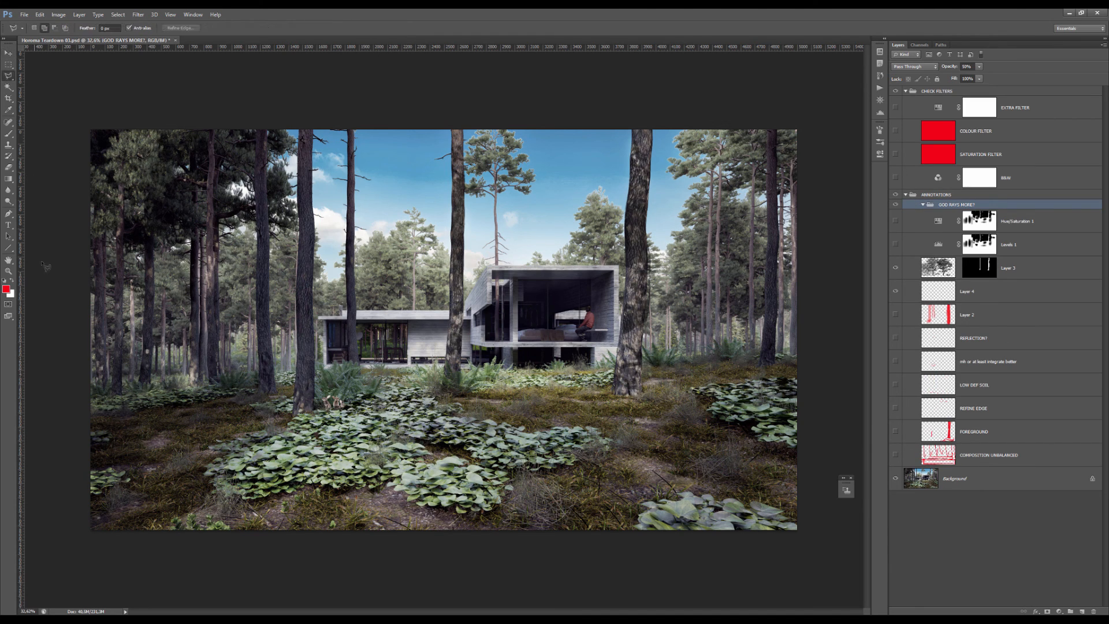
pyautogui.scroll(4, 428, 274)
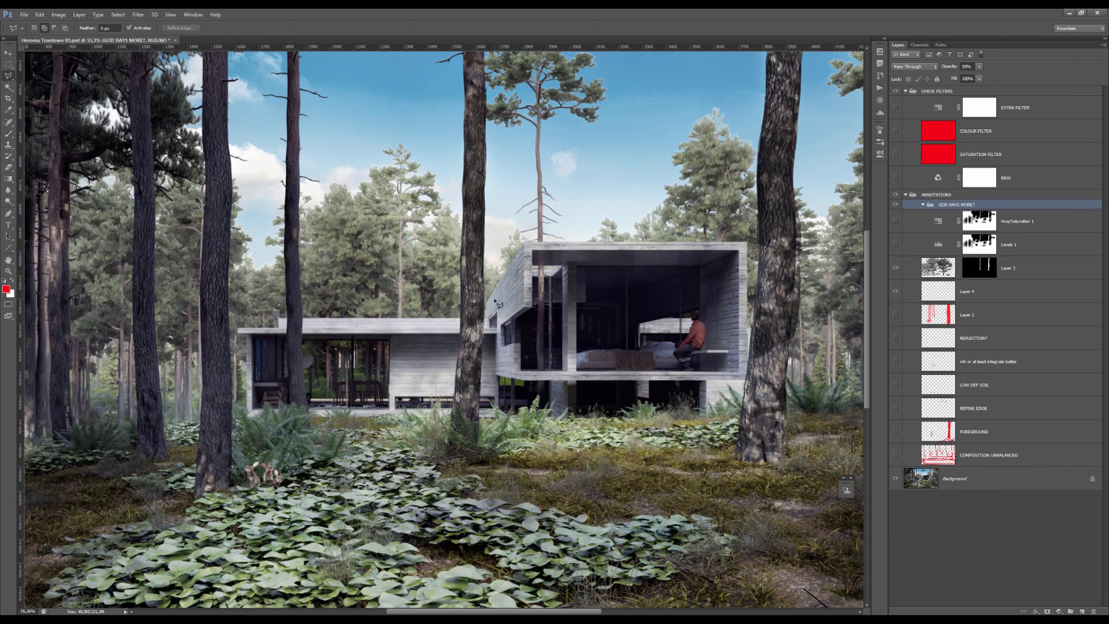
pyautogui.scroll(-5, 491, 313)
pyautogui.scroll(3, 444, 329)
pyautogui.scroll(-2, 444, 330)
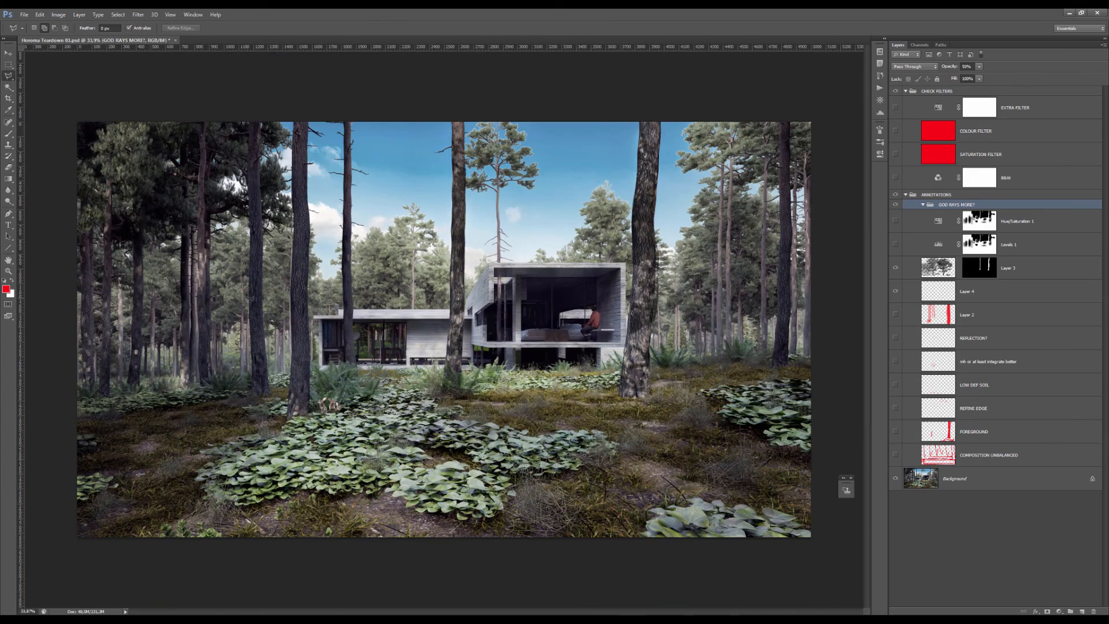
pyautogui.scroll(6, 250, 299)
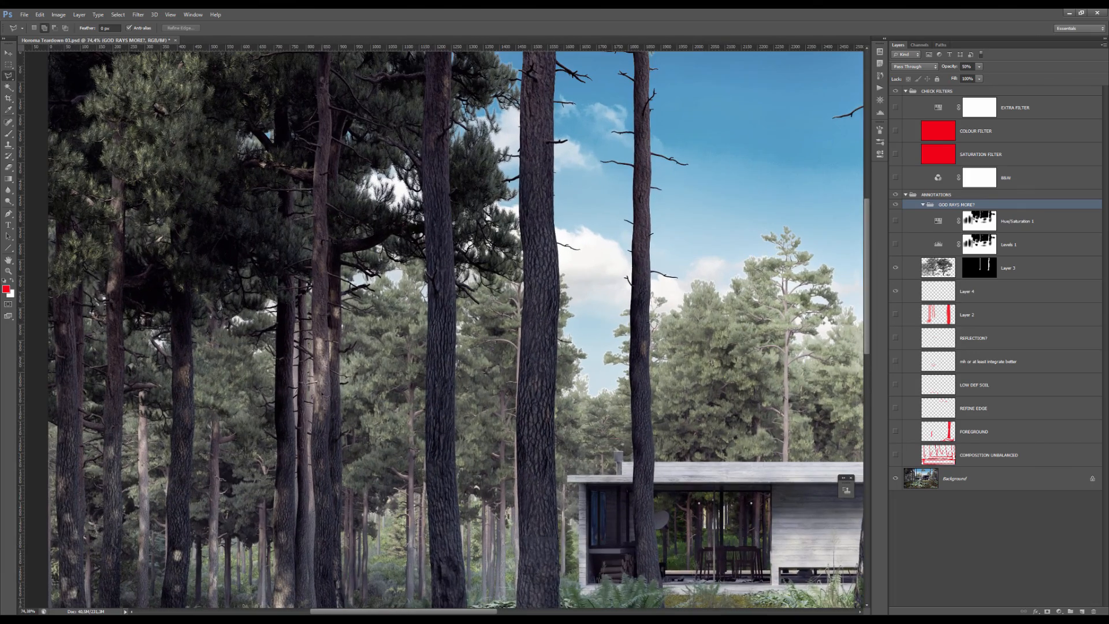
pyautogui.scroll(-4, 314, 325)
pyautogui.click(313, 325)
pyautogui.click(130, 179)
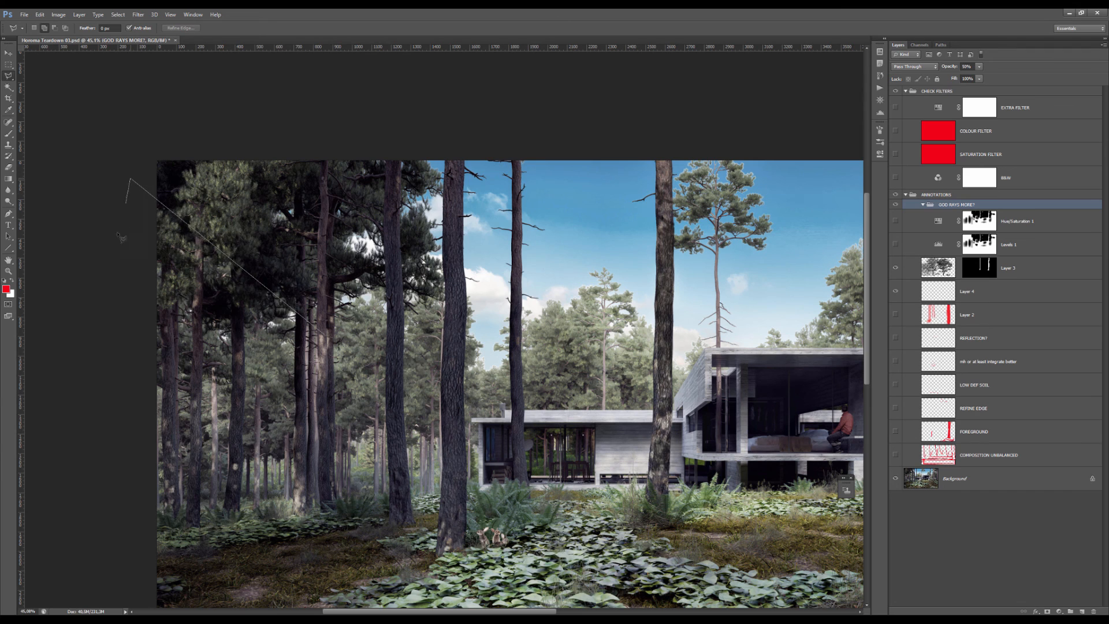
pyautogui.click(126, 226)
pyautogui.doubleClick(330, 381)
pyautogui.click(880, 87)
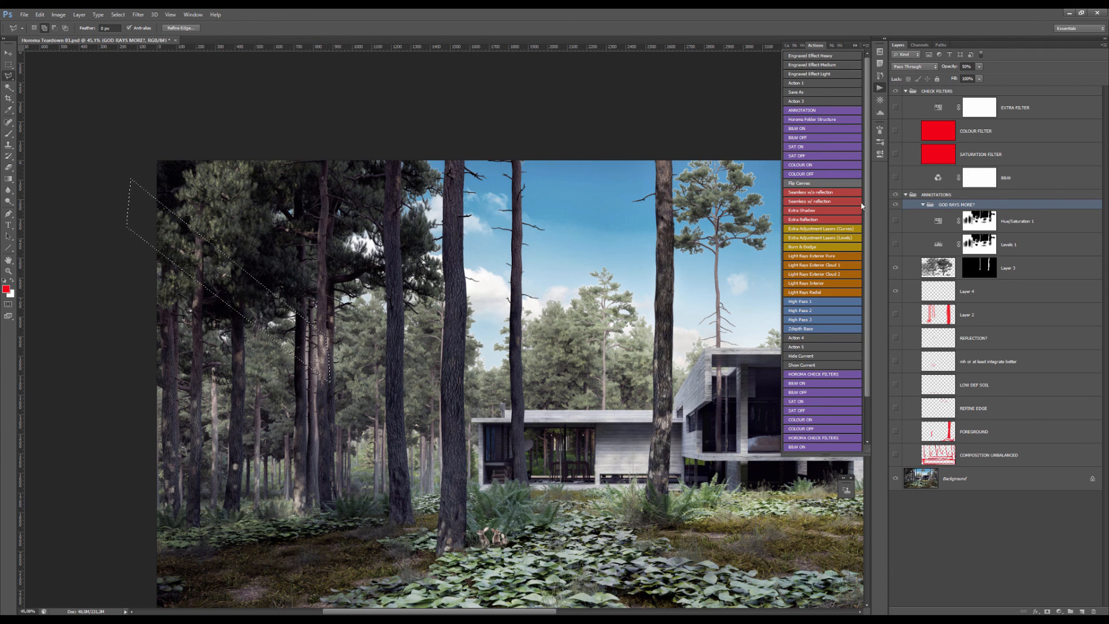
pyautogui.click(852, 230)
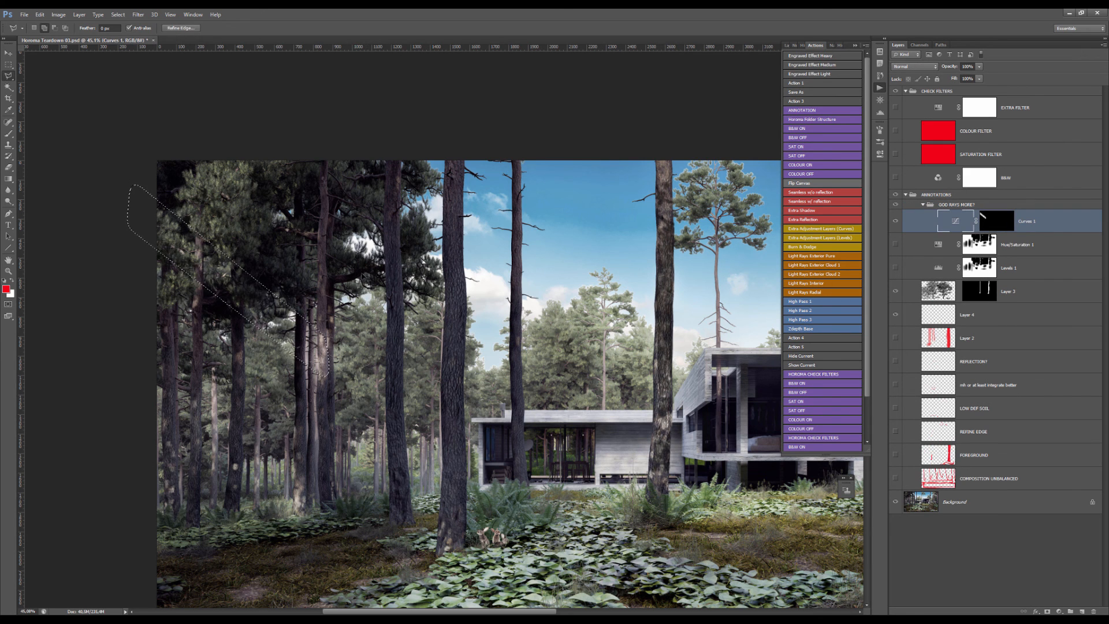
# - Select a longer diagonal beam from above the canvas toward the house and add a Curves adjustment layer masked to it
pyautogui.scroll(-2, 422, 337)
pyautogui.scroll(-1, 421, 336)
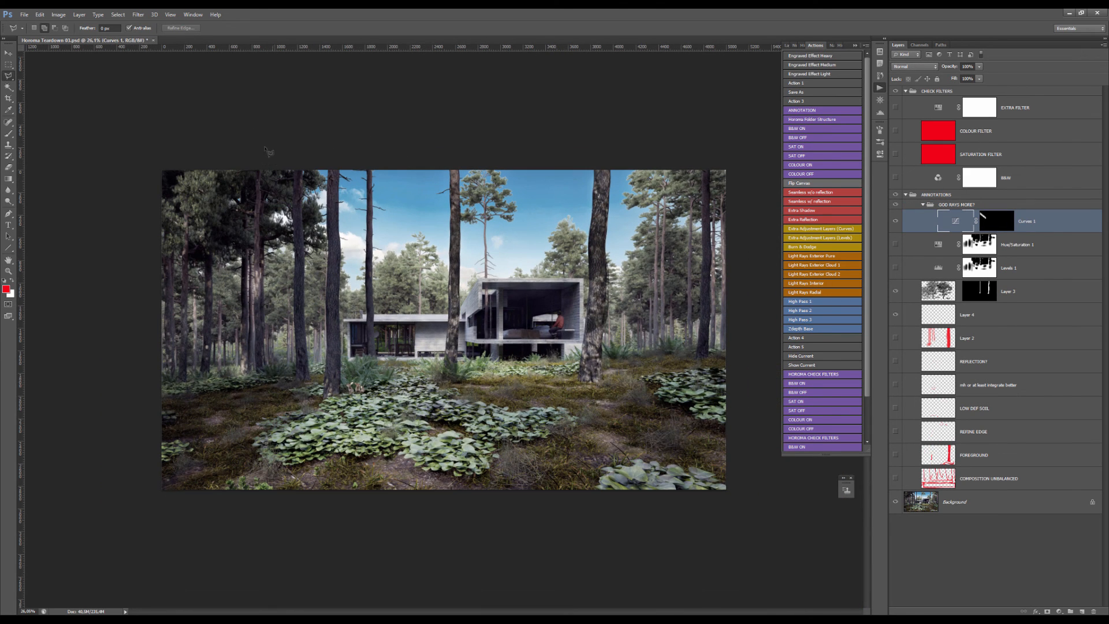
pyautogui.click(211, 131)
pyautogui.click(454, 318)
pyautogui.click(178, 137)
pyautogui.click(211, 130)
pyautogui.click(824, 266)
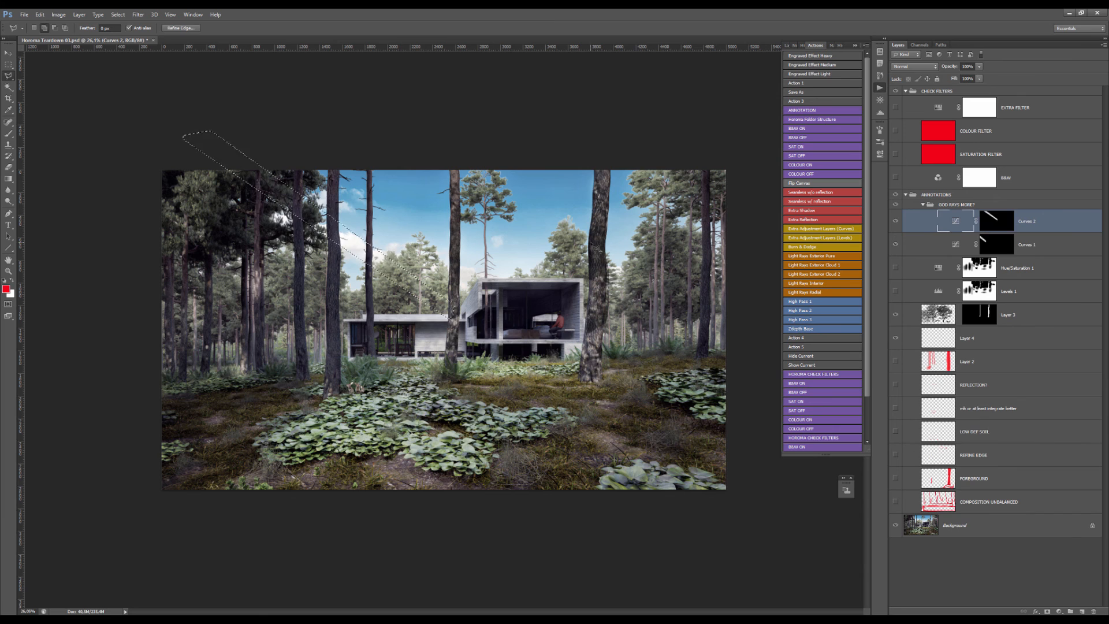
# - Select a wide diagonal beam from beyond the upper-left corner down to the ground plants and add a masked Curves layer
pyautogui.click(136, 153)
pyautogui.click(459, 417)
pyautogui.click(416, 440)
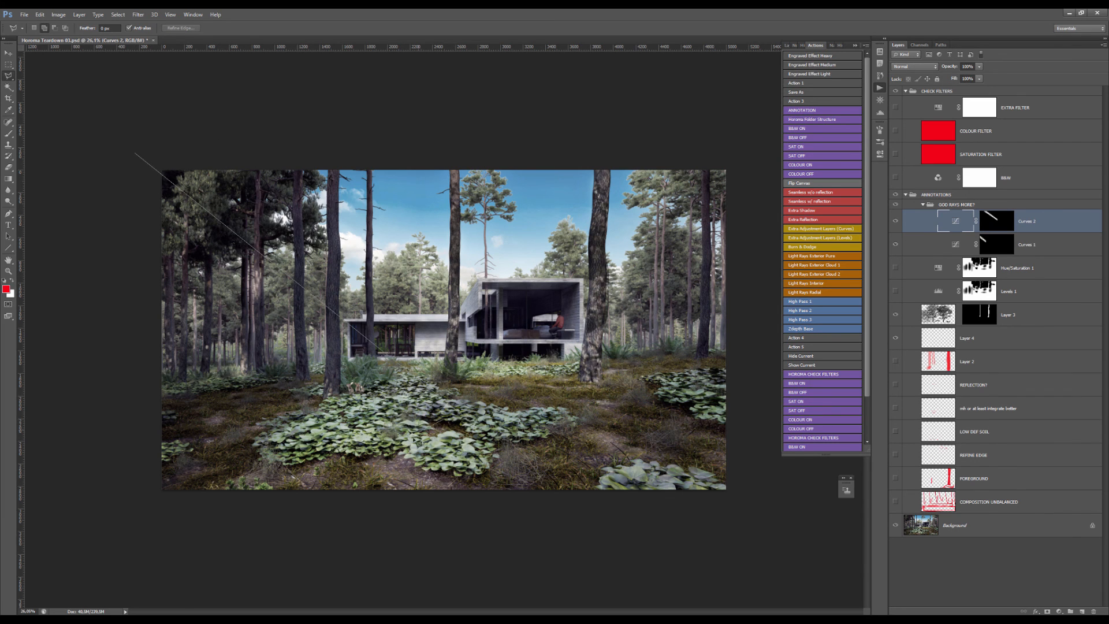
pyautogui.click(74, 200)
pyautogui.doubleClick(75, 149)
pyautogui.click(837, 246)
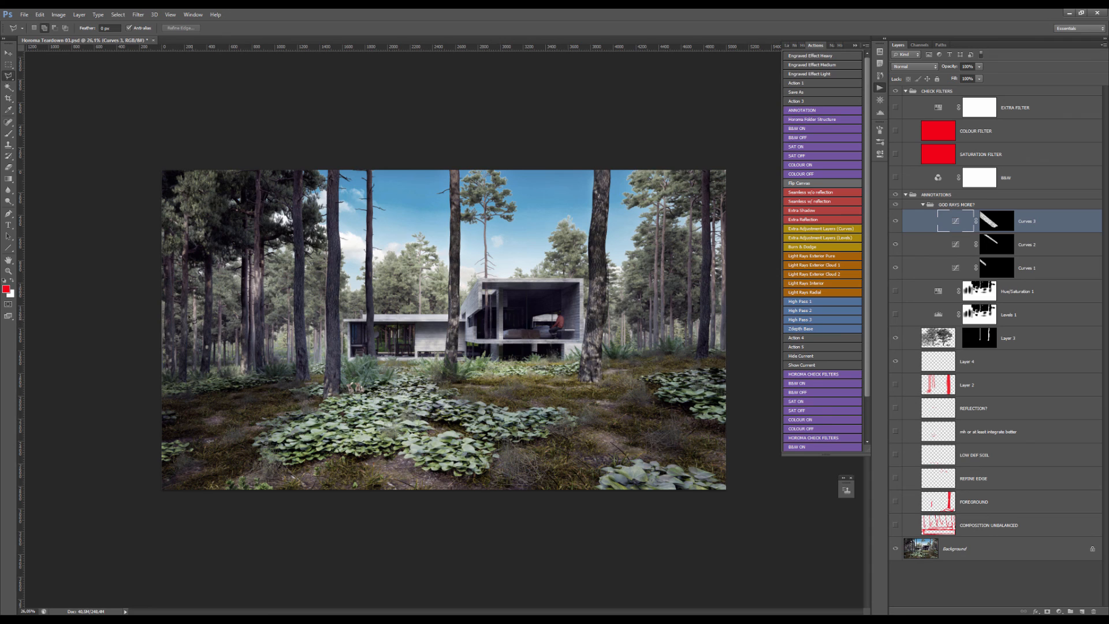
# - Add two more masked Curves layers from thin diagonal beam selections, one over the left forest and one crossing the sky
pyautogui.click(152, 279)
pyautogui.press('F2')
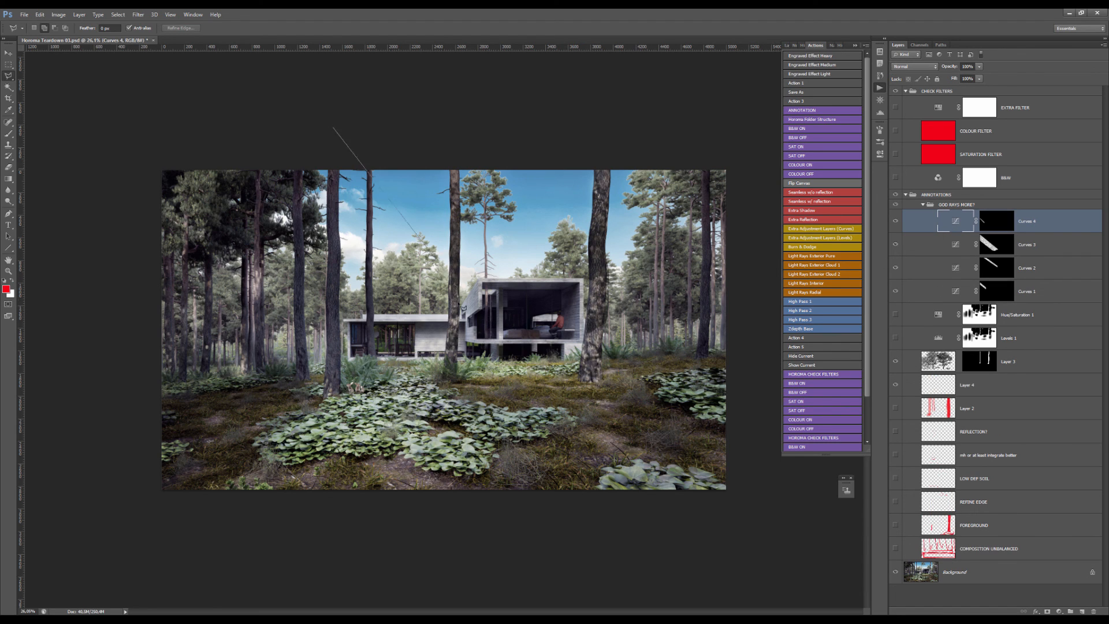
pyautogui.click(270, 145)
pyautogui.click(384, 261)
pyautogui.doubleClick(234, 132)
pyautogui.click(815, 283)
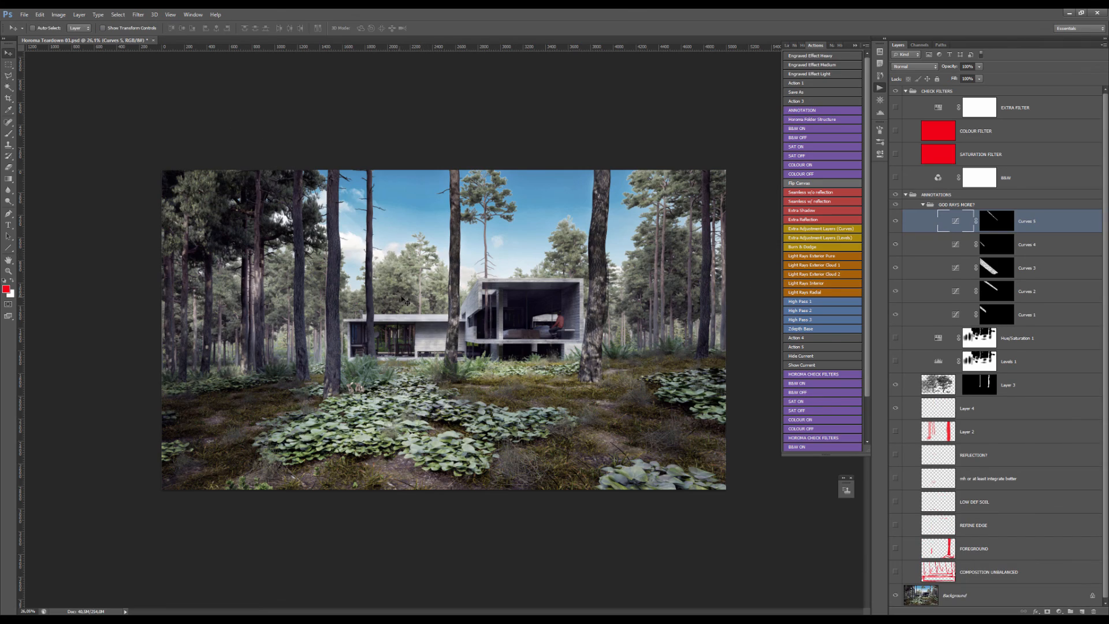
# - Collapse the god rays group and examine the effect of the light rays across the whole image
pyautogui.scroll(3, 403, 299)
pyautogui.click(923, 205)
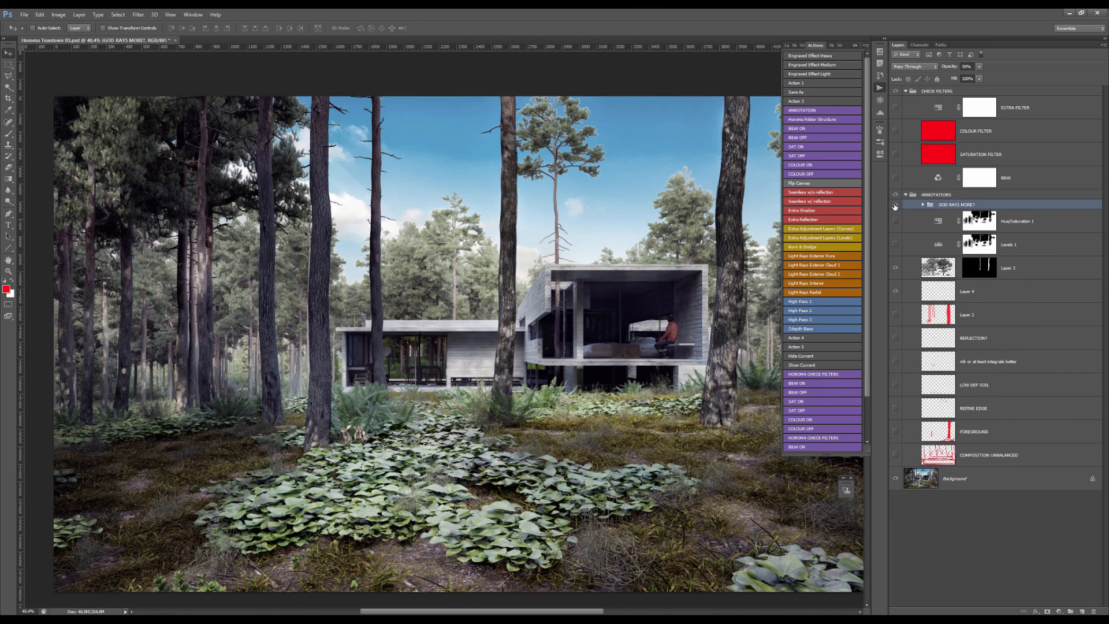
pyautogui.scroll(-2, 406, 297)
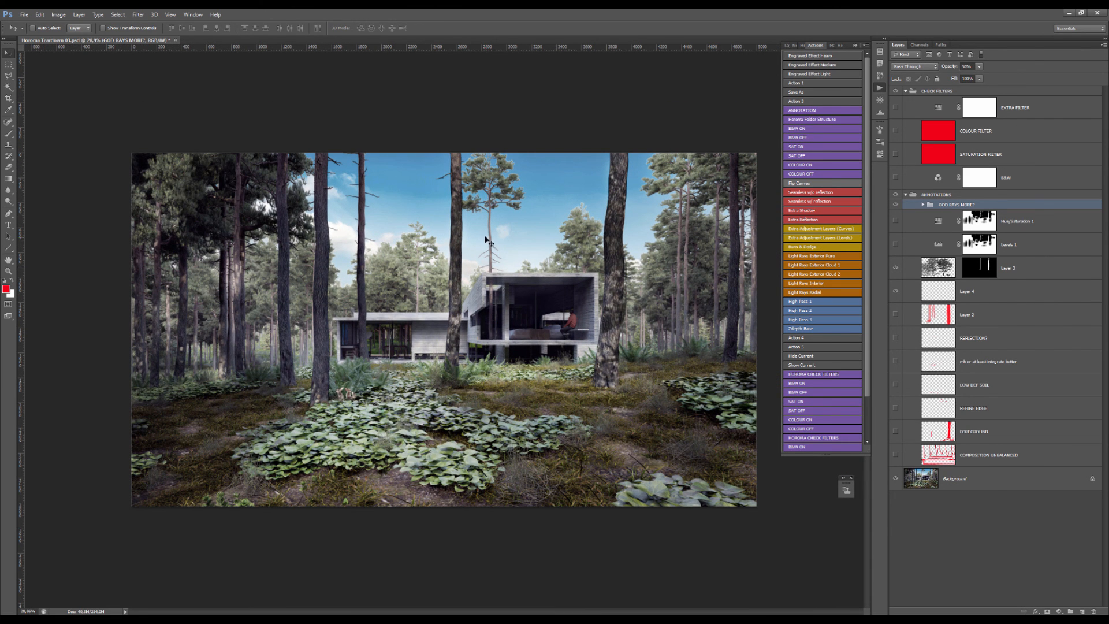
pyautogui.scroll(-2, 406, 196)
pyautogui.scroll(3, 434, 239)
pyautogui.scroll(-2, 399, 249)
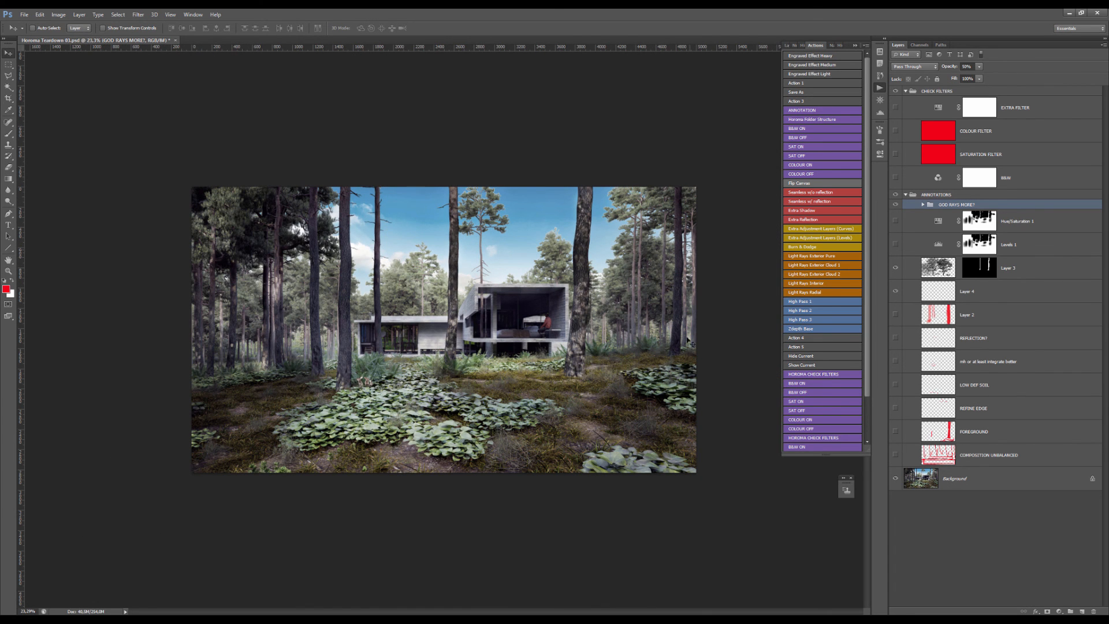
# - Turn on the B&W check filter and slightly lower the midtone input of the Levels 1 adjustment
pyautogui.click(896, 177)
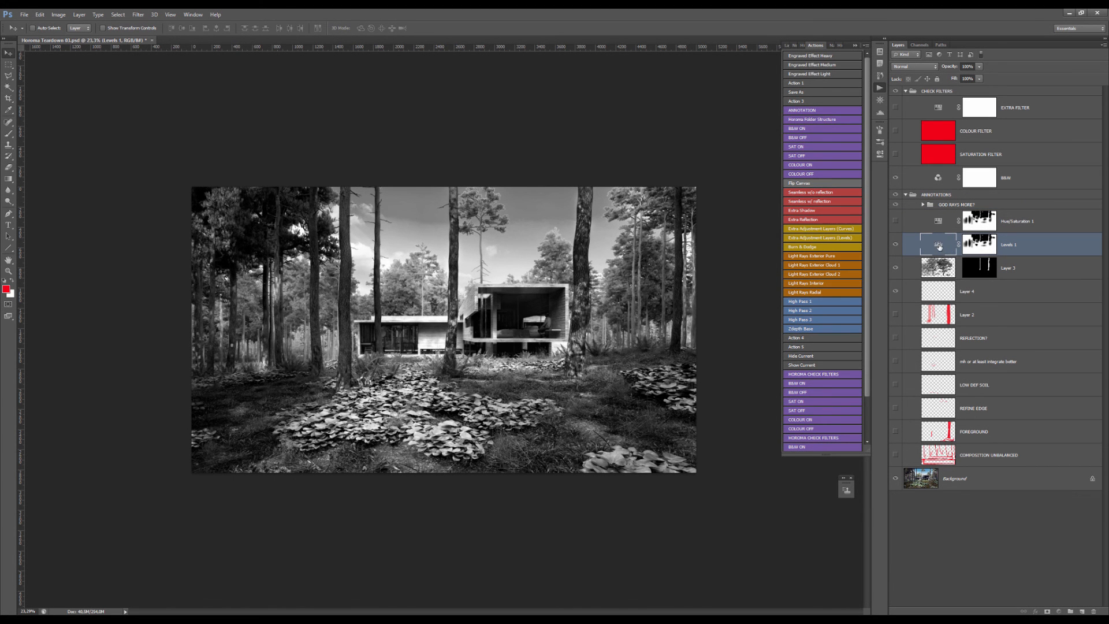
pyautogui.doubleClick(938, 246)
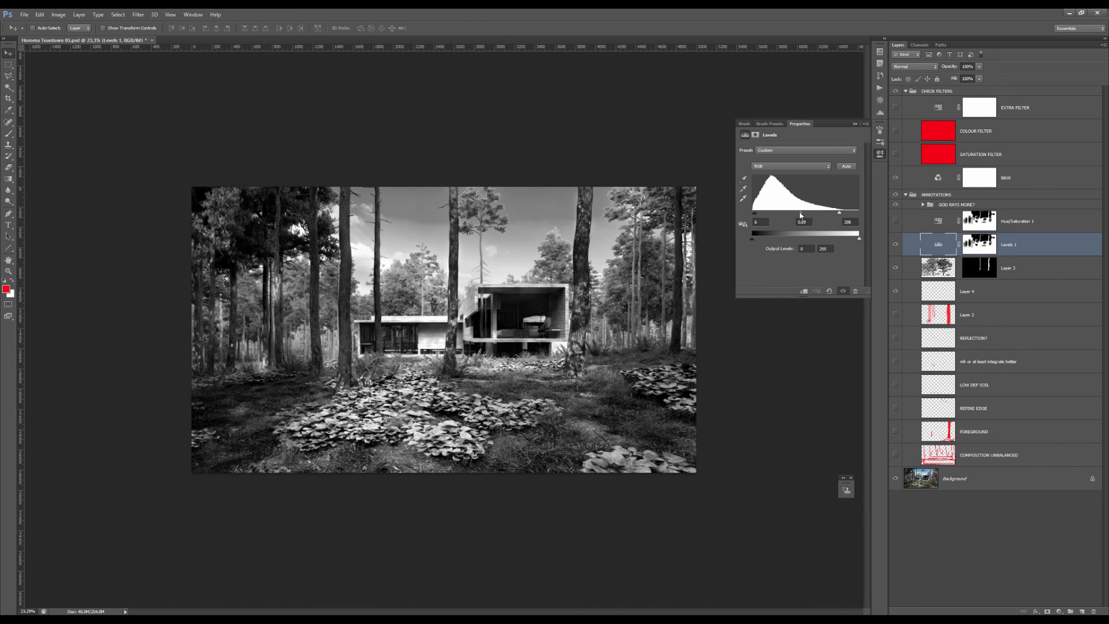
pyautogui.moveTo(801, 215); pyautogui.dragTo(800, 215)
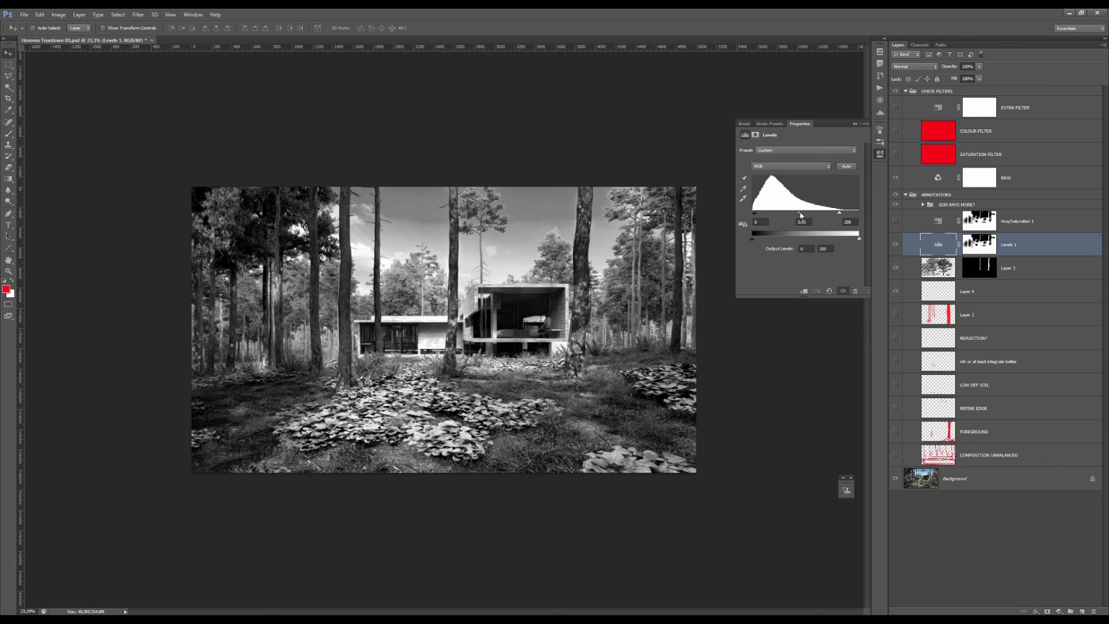
# - Compare the image with the Levels 1 adjustment hidden and shown, and inspect its layer mask
pyautogui.click(896, 245)
pyautogui.click(896, 245)
pyautogui.click(896, 245)
pyautogui.click(896, 245)
pyautogui.click(982, 246)
pyautogui.keyDown('alt'); pyautogui.click(982, 245); pyautogui.keyUp('alt')
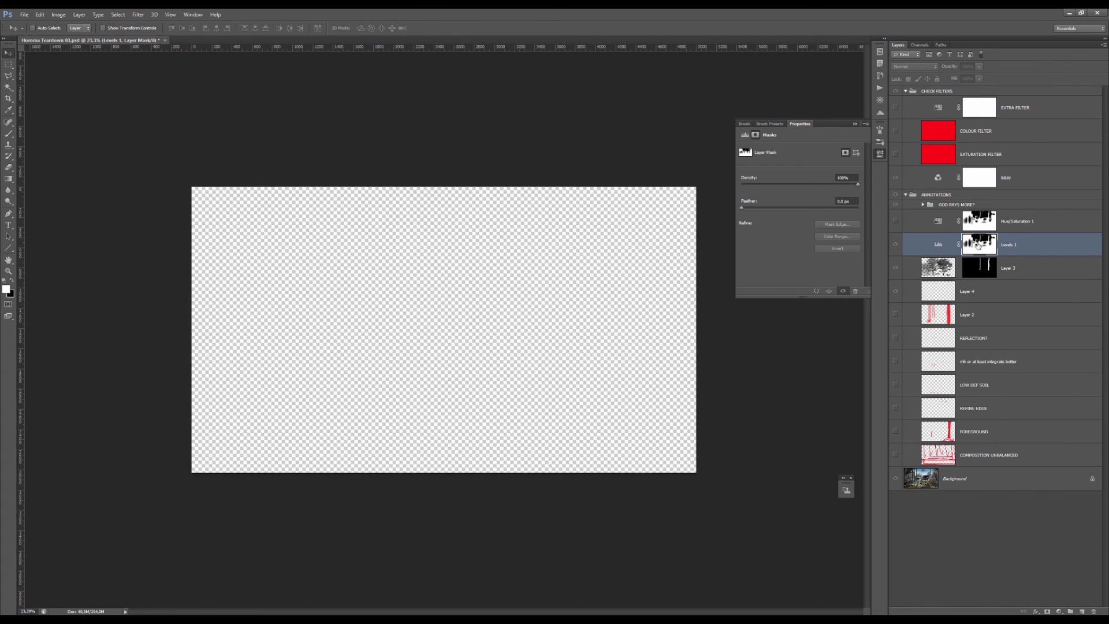
pyautogui.click(948, 249)
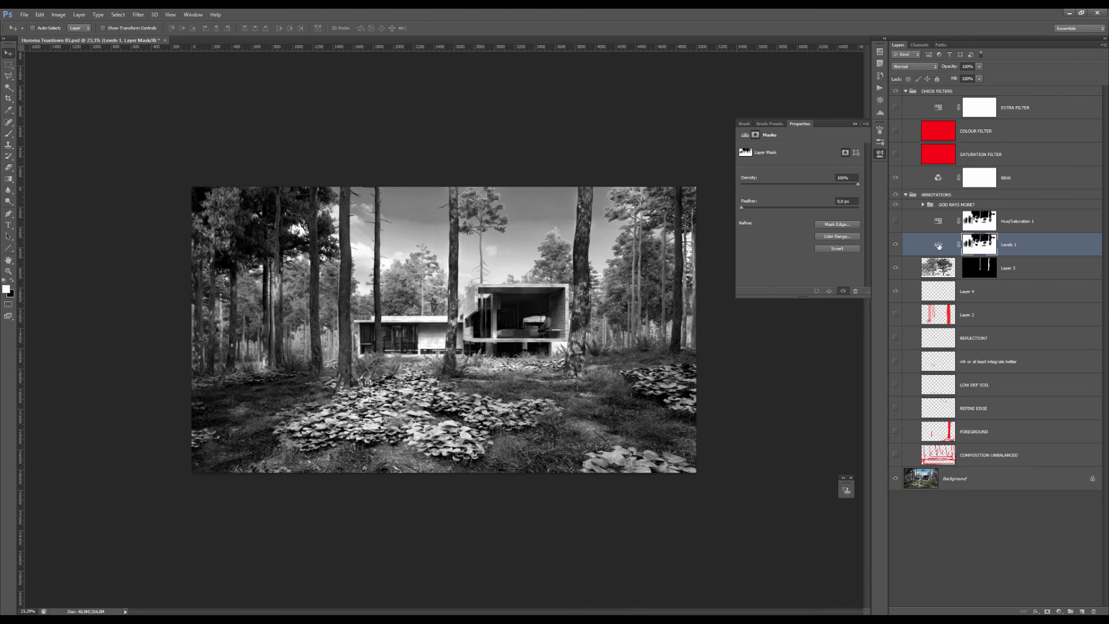
# - Duplicate the Levels 1 adjustment and invert the copy's layer mask
pyautogui.press('b')
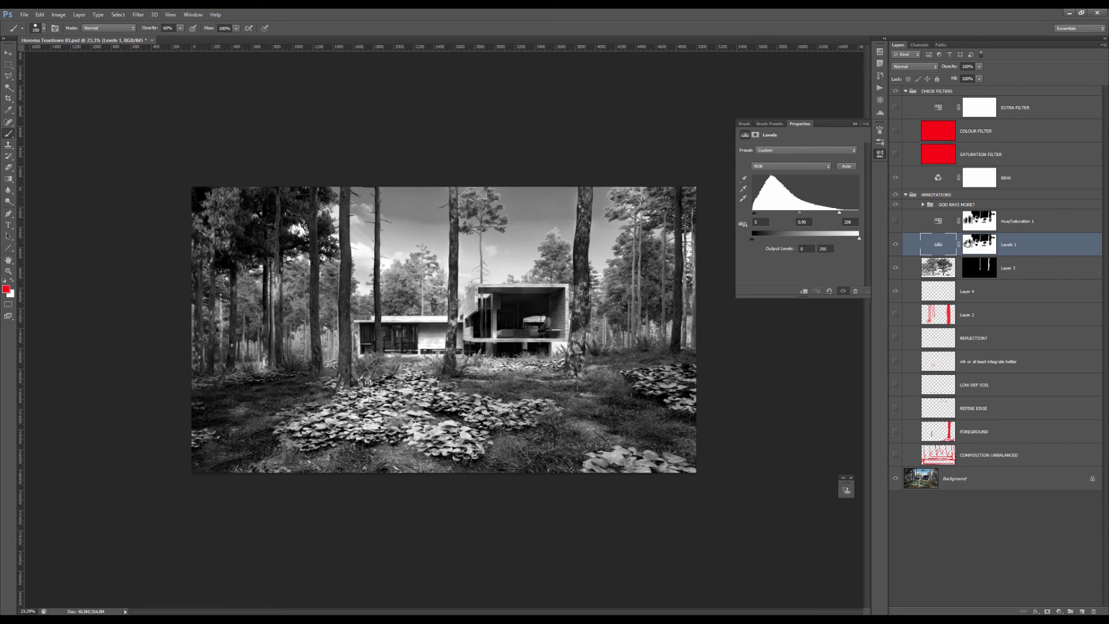
pyautogui.click(968, 244)
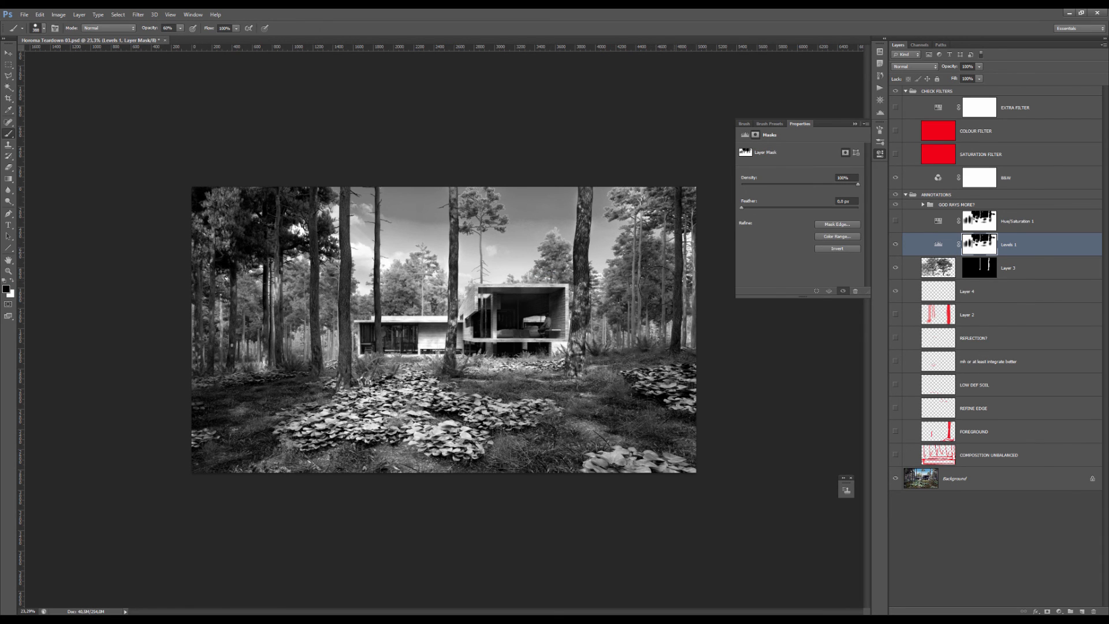
pyautogui.press('v')
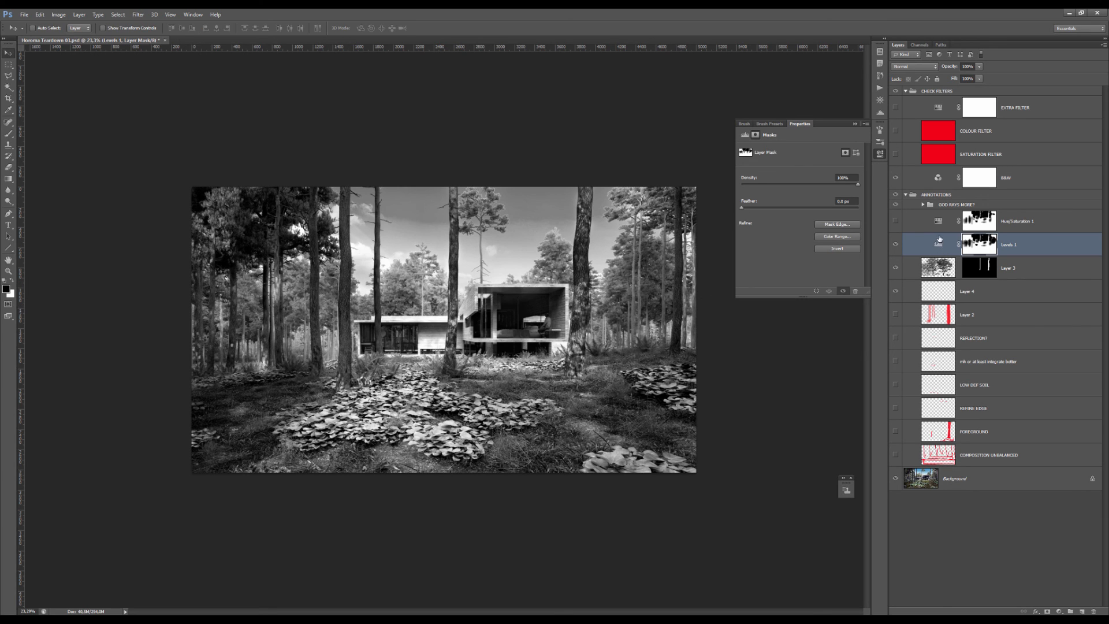
pyautogui.click(938, 244)
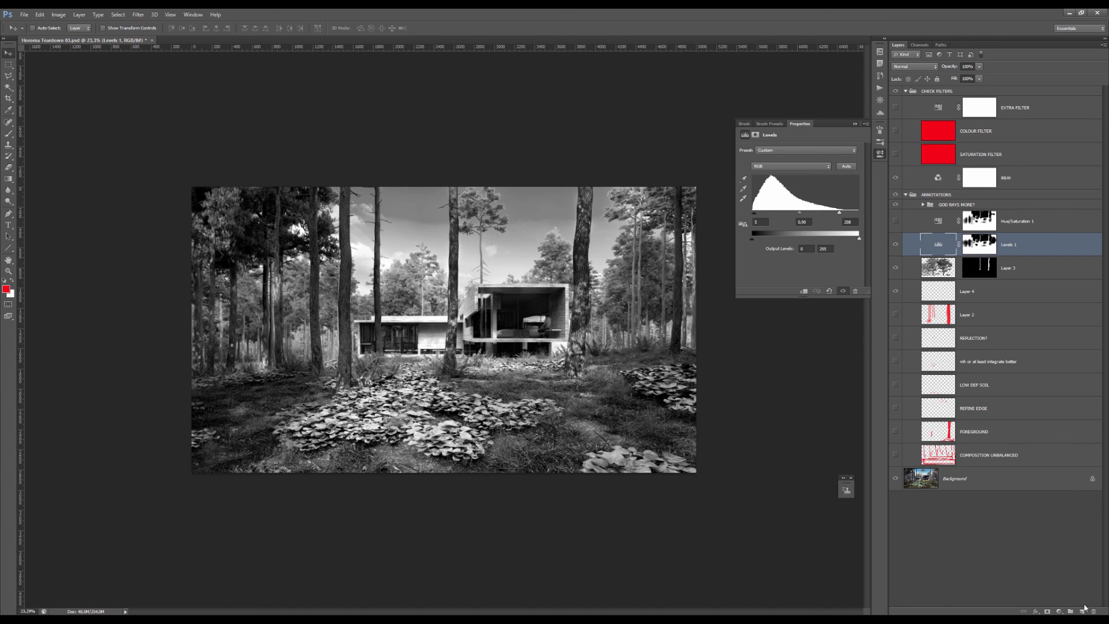
pyautogui.hotkey('ctrl', 'j')
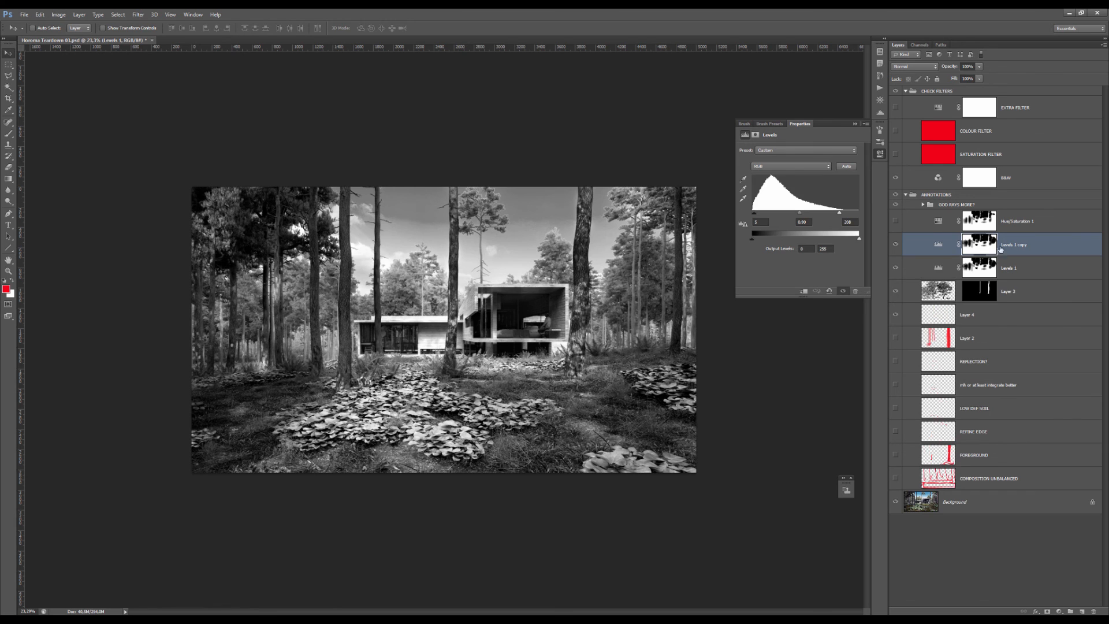
pyautogui.keyDown('alt'); pyautogui.click(971, 249); pyautogui.keyUp('alt')
pyautogui.hotkey('ctrl', 'i')
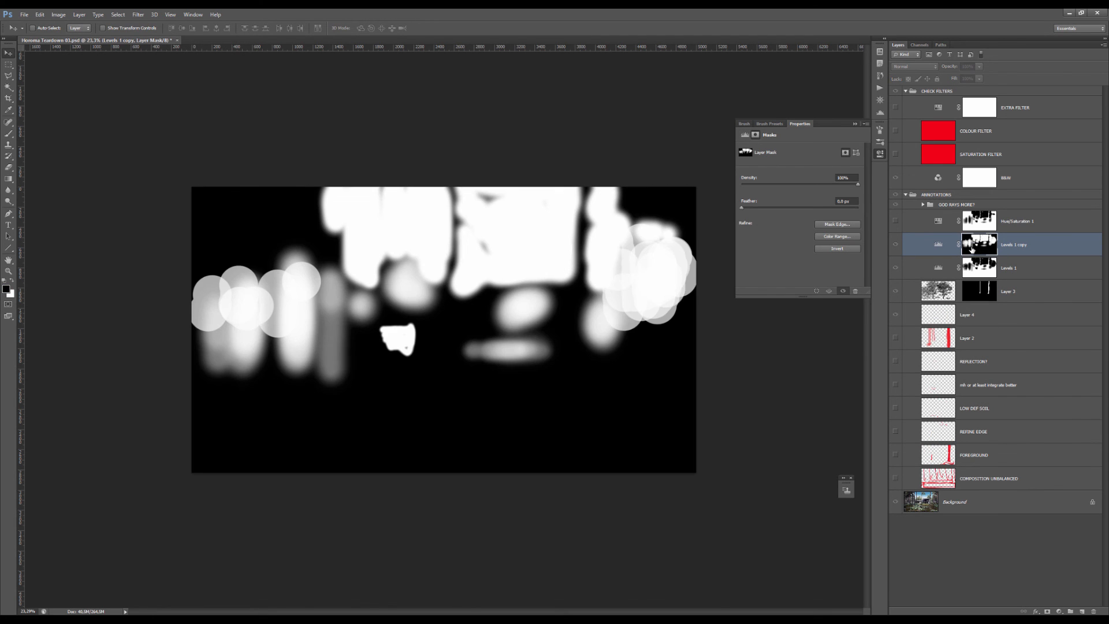
# - Raise the Levels 1 copy's midtone input to 1.20, adjust its white input, and compare the image with the copy hidden and shown
pyautogui.click(939, 243)
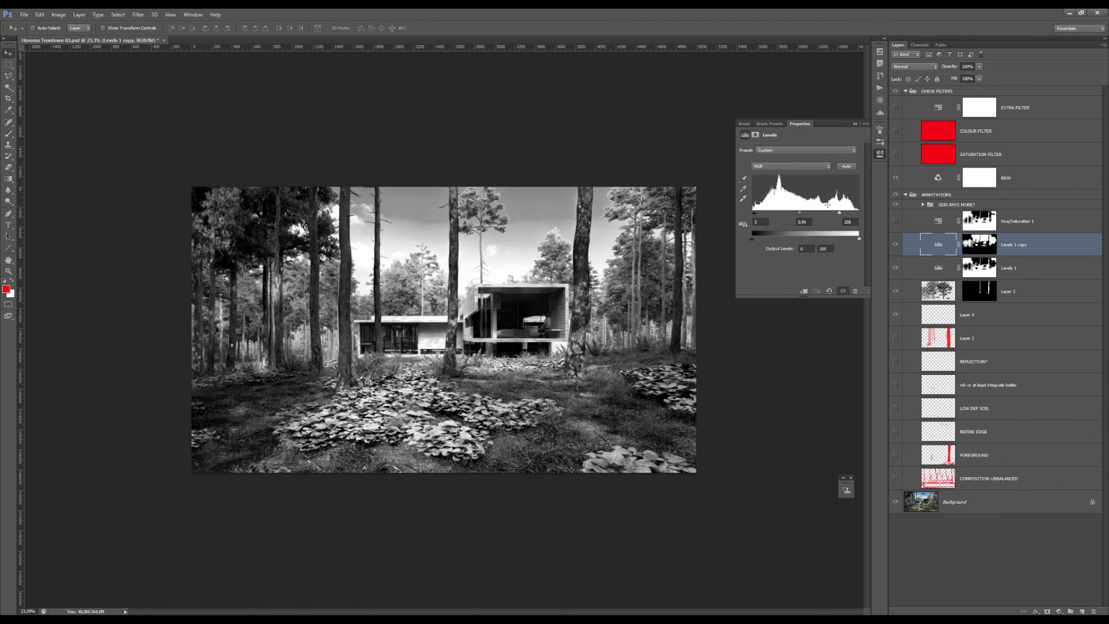
pyautogui.moveTo(860, 215); pyautogui.dragTo(796, 216)
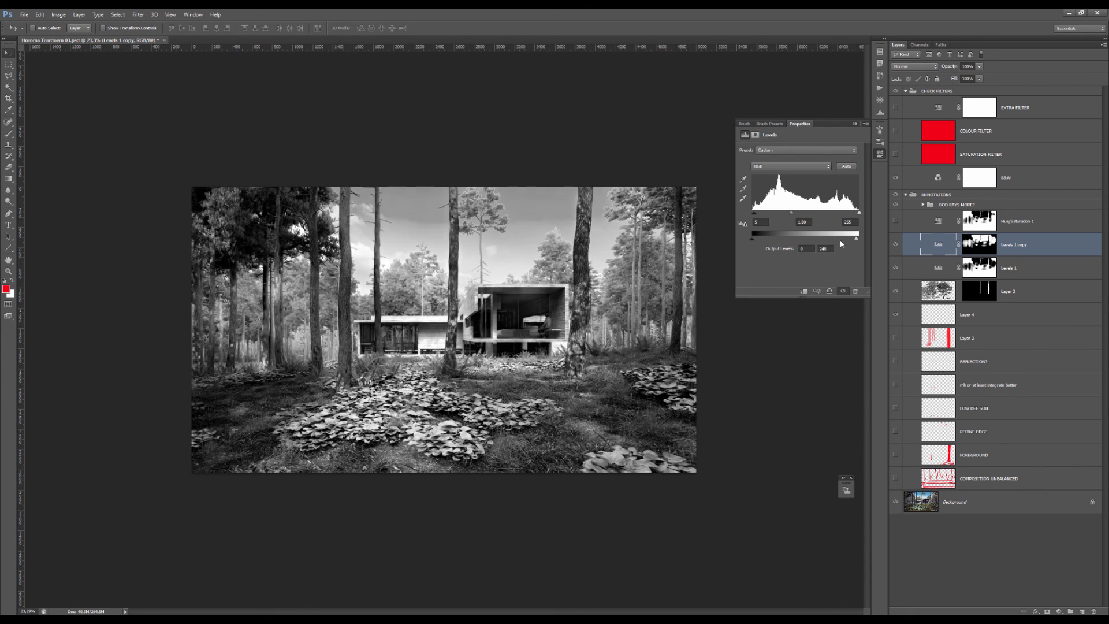
pyautogui.moveTo(856, 238); pyautogui.dragTo(860, 238)
pyautogui.moveTo(796, 217); pyautogui.dragTo(853, 214)
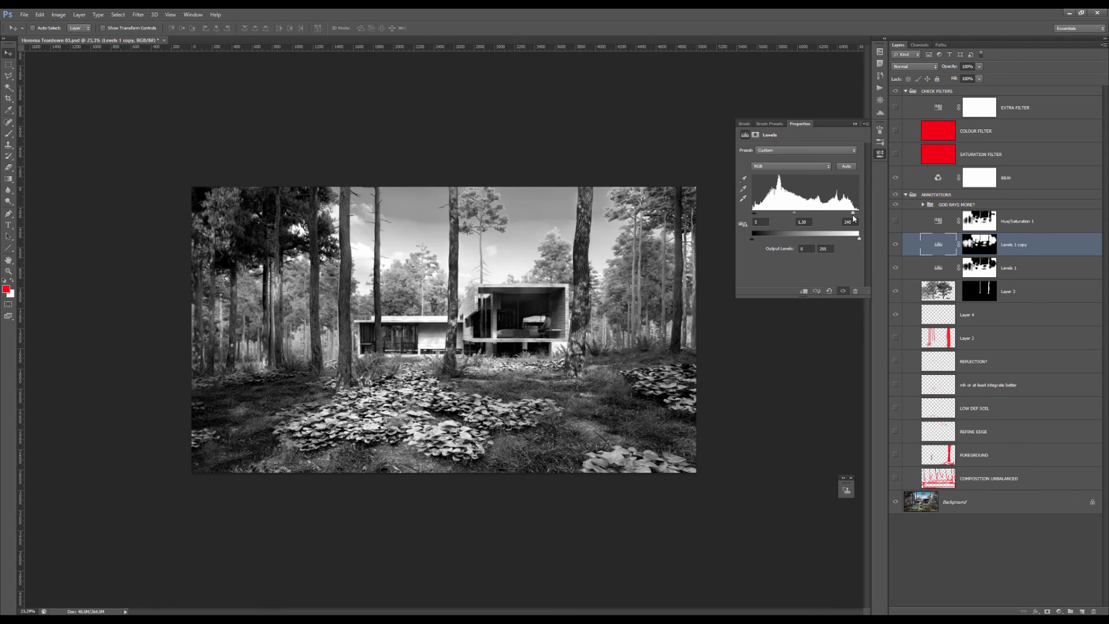
pyautogui.click(896, 244)
pyautogui.click(895, 245)
pyautogui.scroll(1, 473, 294)
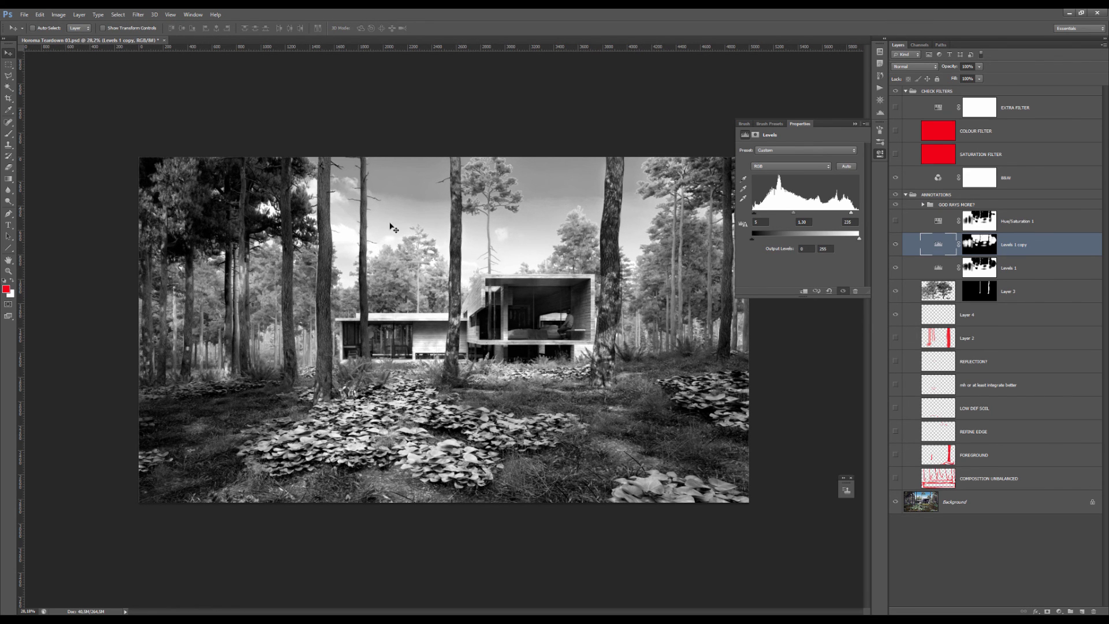
# - Hide the check filters and paint wide red loops around the house and its surroundings on Layer 4
pyautogui.hotkey('alt', ']')
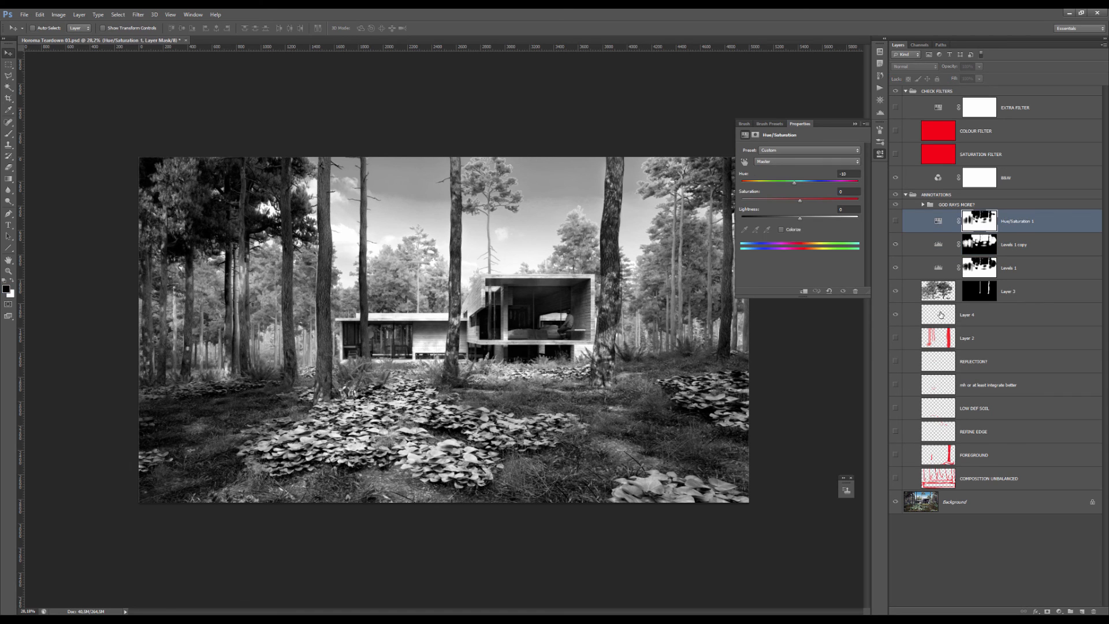
pyautogui.click(941, 314)
pyautogui.press('b')
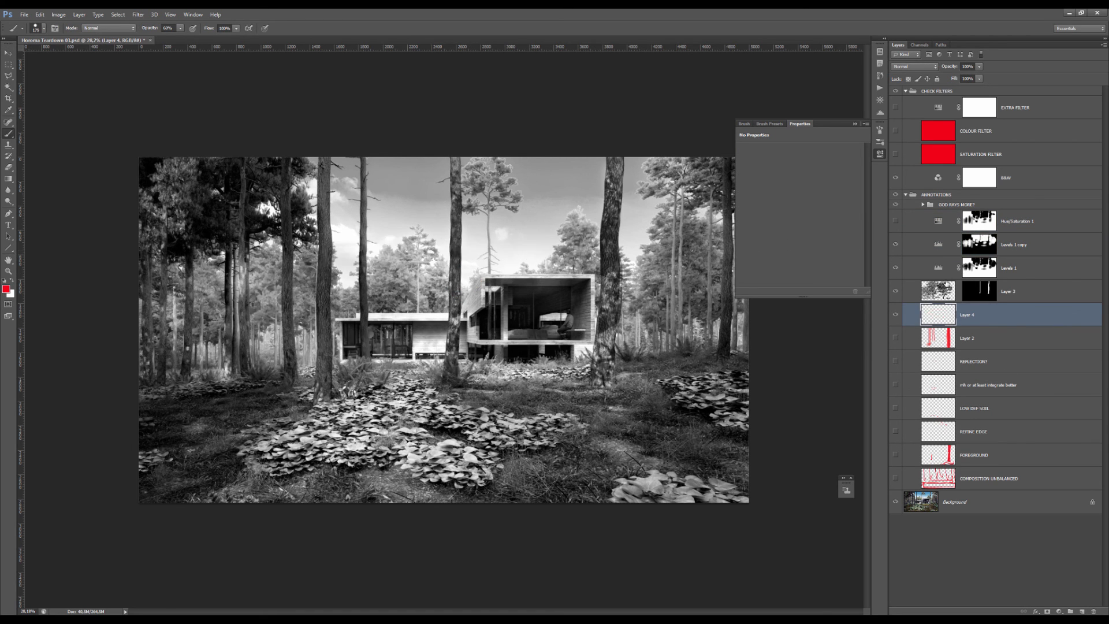
pyautogui.click(897, 92)
pyautogui.moveTo(586, 254)
pyautogui.mouseDown()
pyautogui.moveTo(373, 244)
pyautogui.moveTo(599, 271)
pyautogui.moveTo(457, 229)
pyautogui.mouseUp()
pyautogui.moveTo(329, 333)
pyautogui.mouseDown()
pyautogui.moveTo(508, 261)
pyautogui.moveTo(589, 378)
pyautogui.moveTo(405, 386)
pyautogui.mouseUp()
pyautogui.scroll(-2, 443, 331)
pyautogui.moveTo(282, 336)
pyautogui.mouseDown()
pyautogui.moveTo(335, 340)
pyautogui.moveTo(478, 385)
pyautogui.moveTo(621, 335)
pyautogui.mouseUp()
# - Add red diagonal strokes descending toward the house and a stroke across the background trees, and hide Layer 4
pyautogui.moveTo(289, 189); pyautogui.dragTo(456, 324)
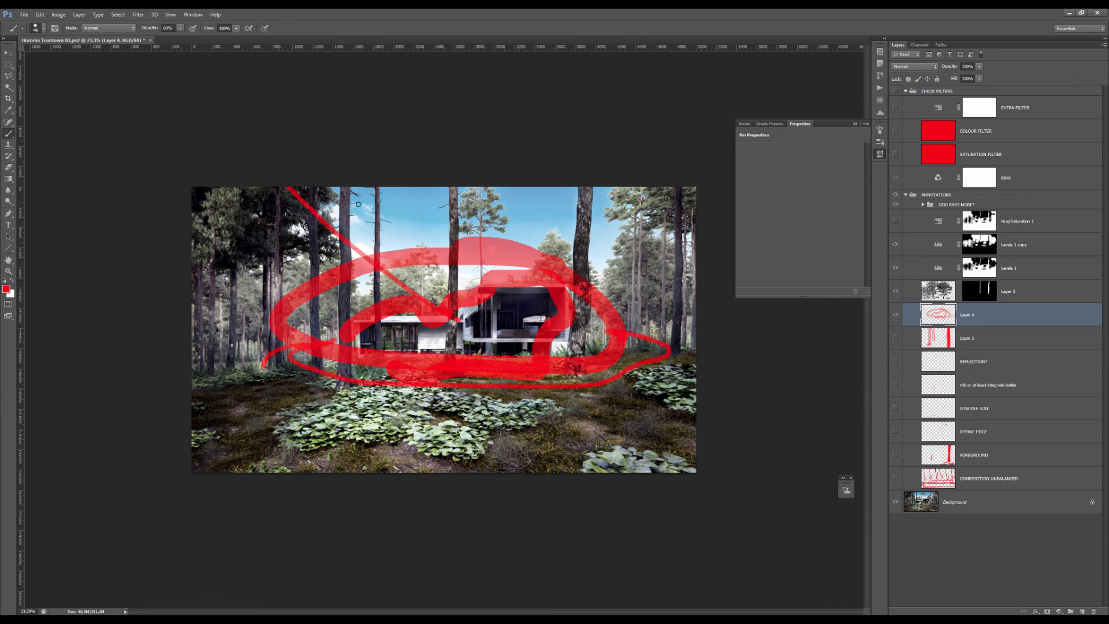
pyautogui.moveTo(364, 215); pyautogui.dragTo(436, 304)
pyautogui.moveTo(398, 253)
pyautogui.mouseDown()
pyautogui.moveTo(435, 269)
pyautogui.moveTo(552, 249)
pyautogui.moveTo(576, 252)
pyautogui.mouseUp()
pyautogui.click(896, 314)
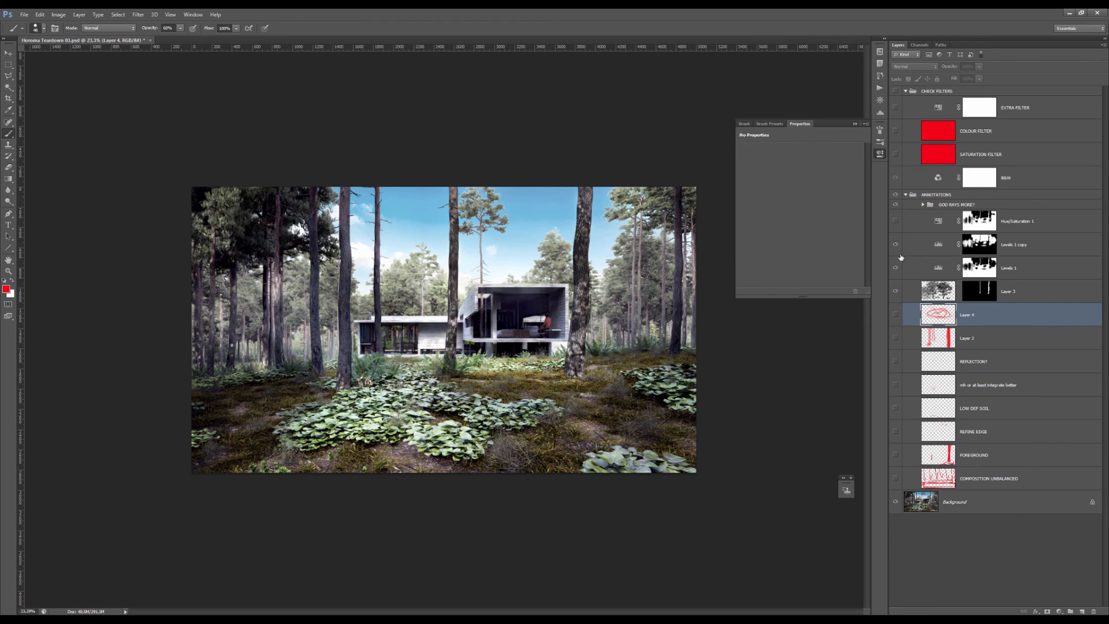
# - Compare the image with the Levels 1 copy hidden and shown, both in colour and with the B&W check filter
pyautogui.click(895, 247)
pyautogui.click(895, 248)
pyautogui.click(896, 178)
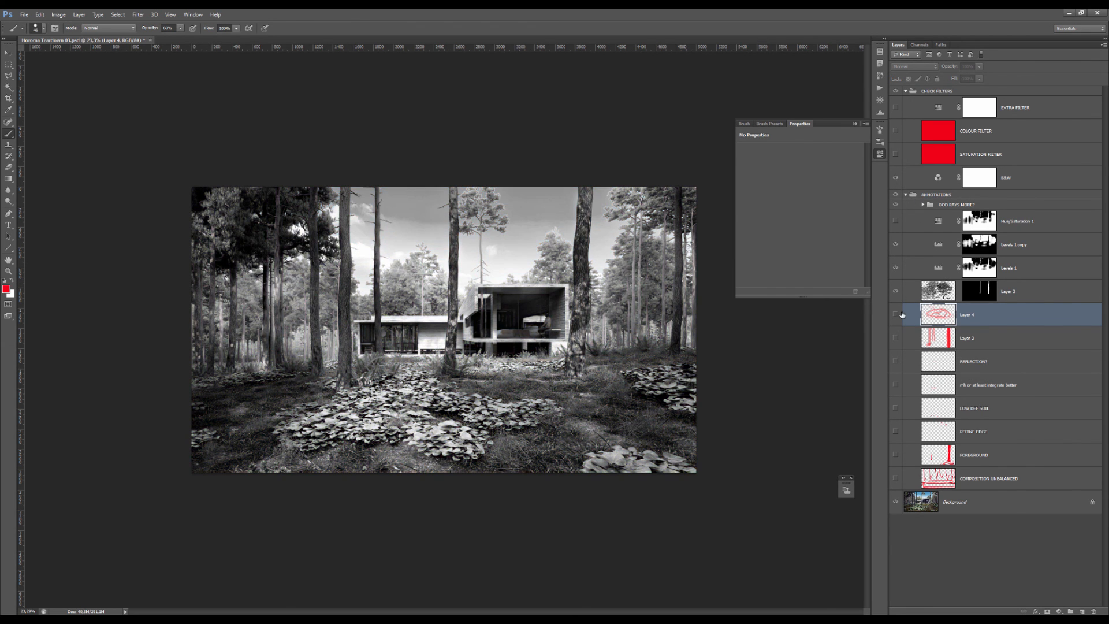
pyautogui.click(895, 293)
pyautogui.click(895, 245)
pyautogui.click(895, 246)
pyautogui.click(895, 246)
# - Lower the Levels 1 copy's opacity to about 65% and compare the image with it hidden and shown
pyautogui.click(938, 245)
pyautogui.press('v')
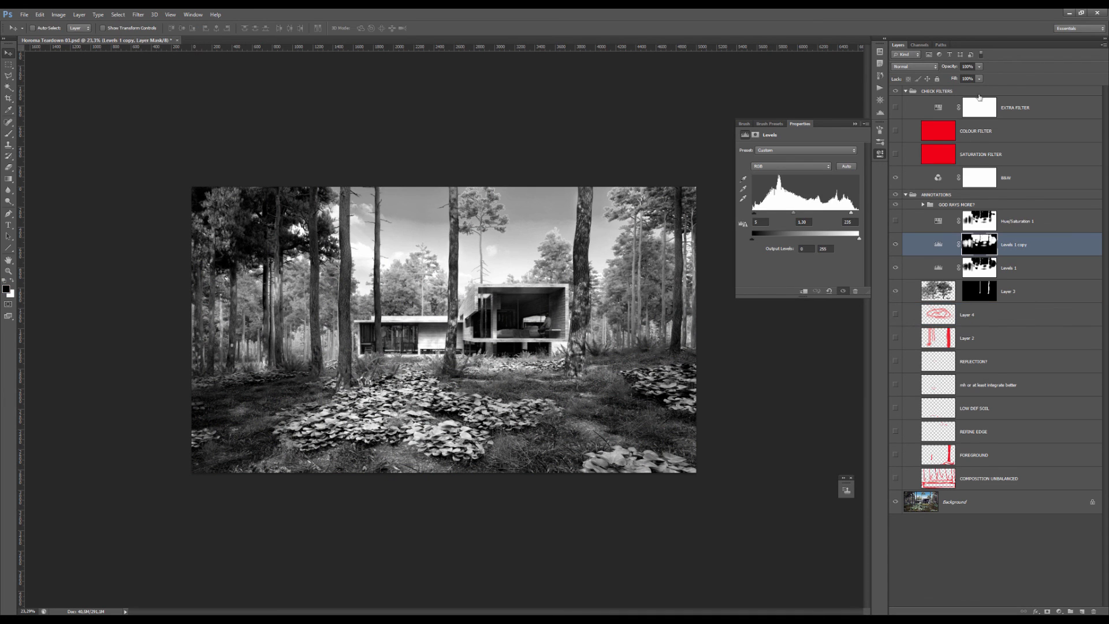
pyautogui.moveTo(979, 67); pyautogui.dragTo(966, 80)
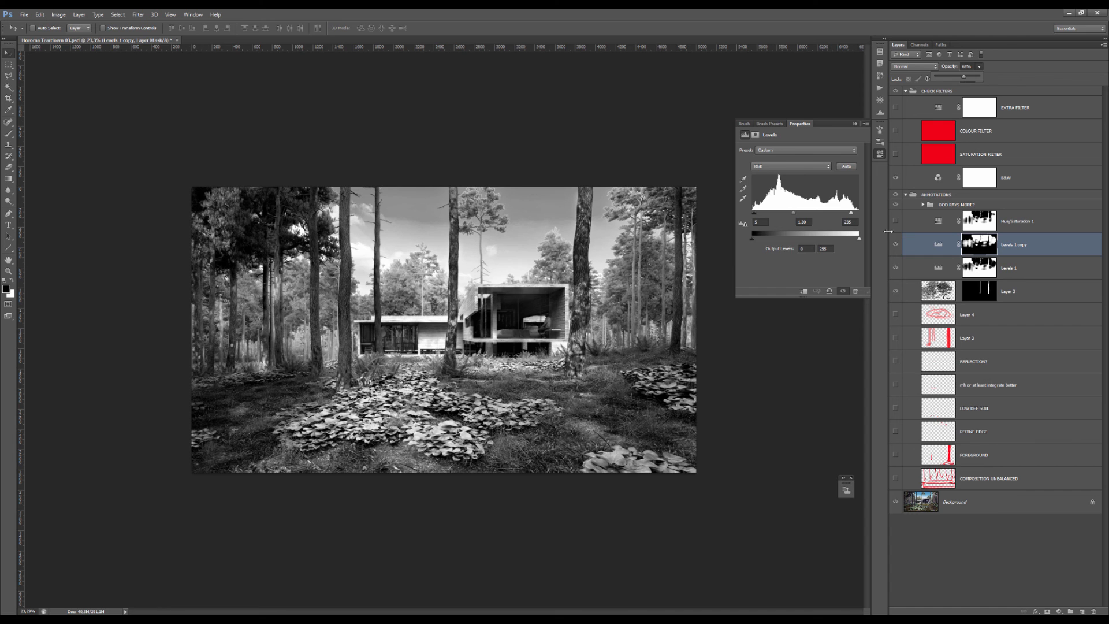
pyautogui.click(896, 245)
pyautogui.click(895, 245)
# - With the image in colour, add an empty layer above Layer 3 and try a red loop around the foreground plants
pyautogui.hotkey('ctrl', '+')
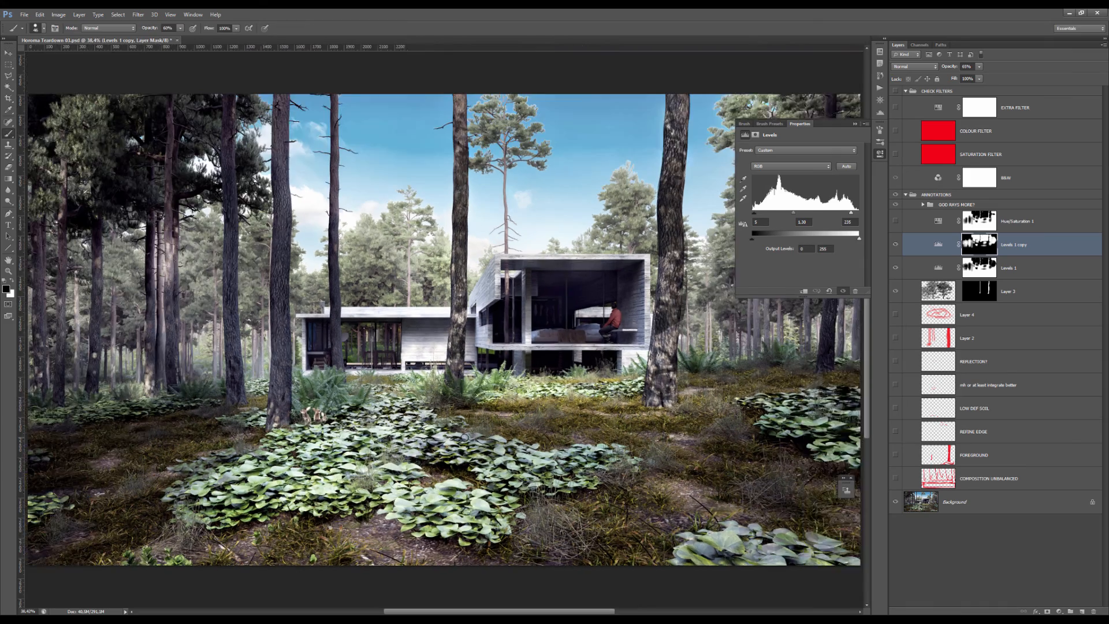
pyautogui.hotkey('ctrl', '-')
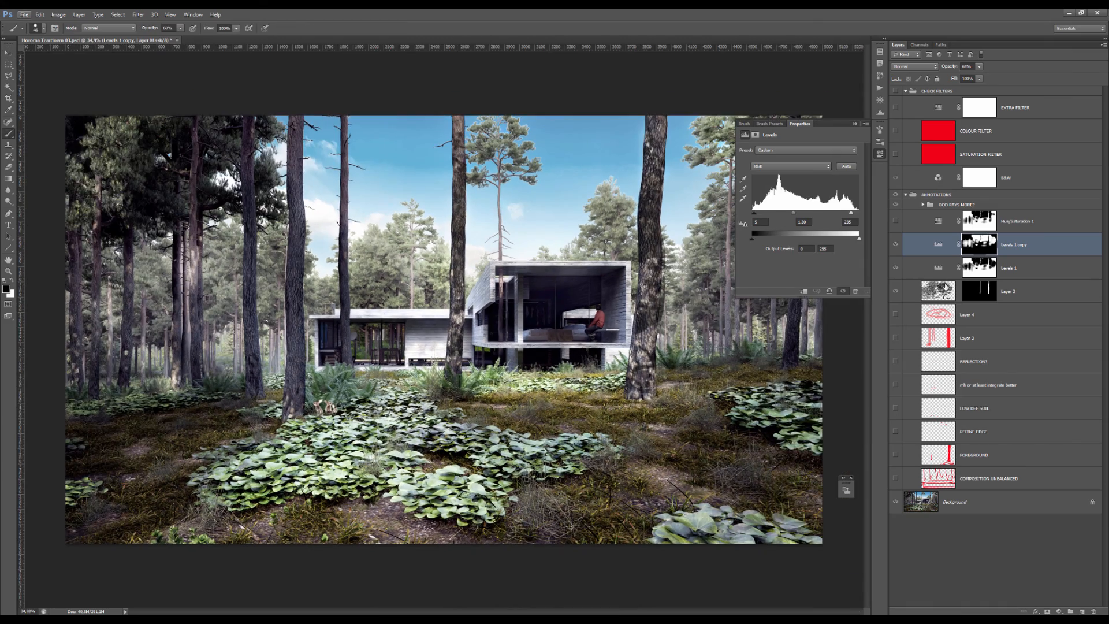
pyautogui.click(946, 284)
pyautogui.hotkey('ctrl', 'shift', 'alt', 'n')
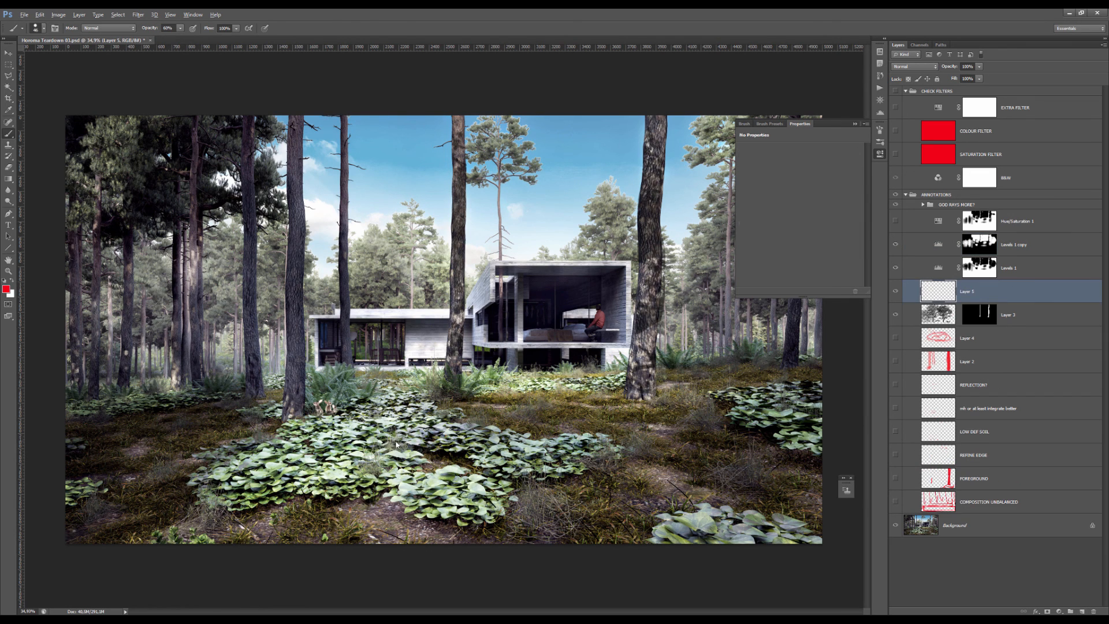
pyautogui.moveTo(473, 411)
pyautogui.mouseDown()
pyautogui.moveTo(439, 415)
pyautogui.moveTo(584, 482)
pyautogui.moveTo(453, 424)
pyautogui.mouseUp()
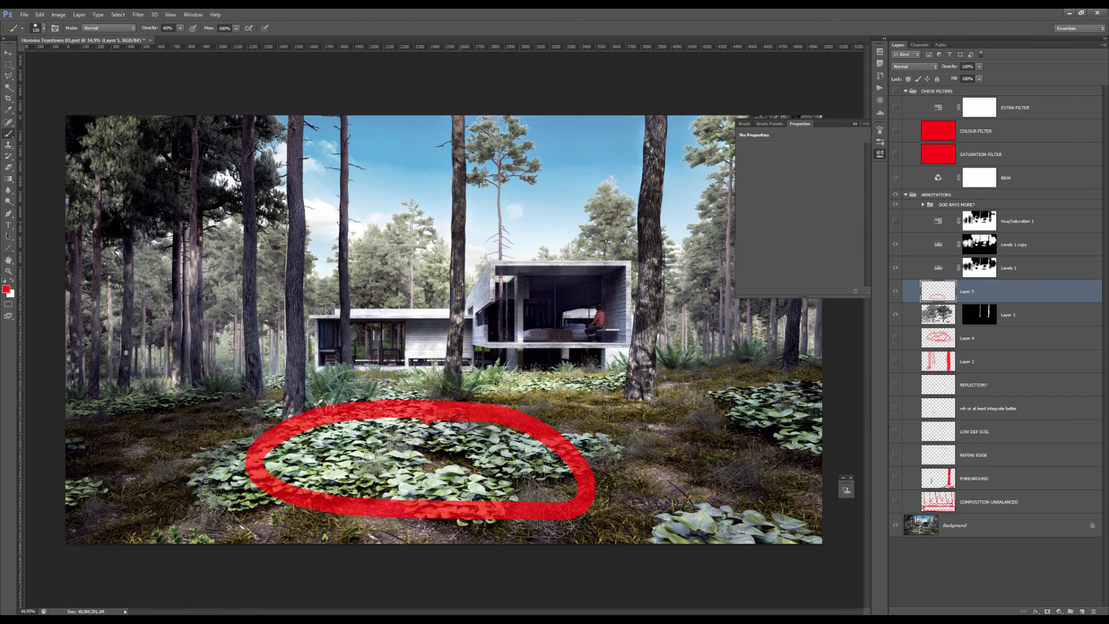
pyautogui.hotkey('ctrl', 'z')
# - With a smaller brush, mark the nearest leaf clump with a red vertical double arrow and an outline, and clear the layer
pyautogui.scroll(4, 373, 423)
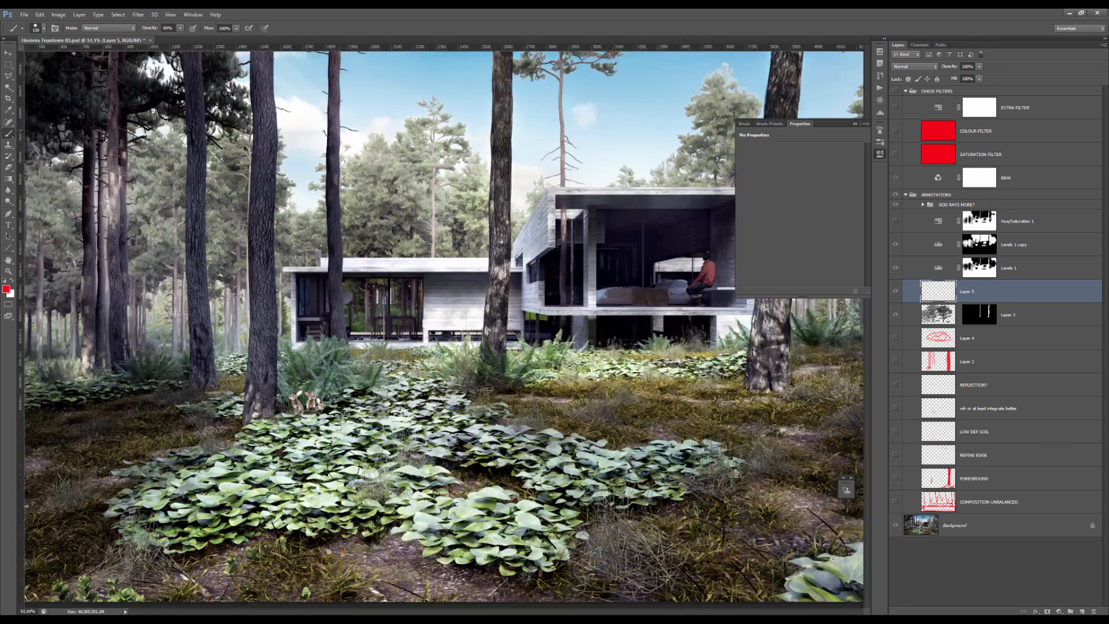
pyautogui.scroll(4, 373, 423)
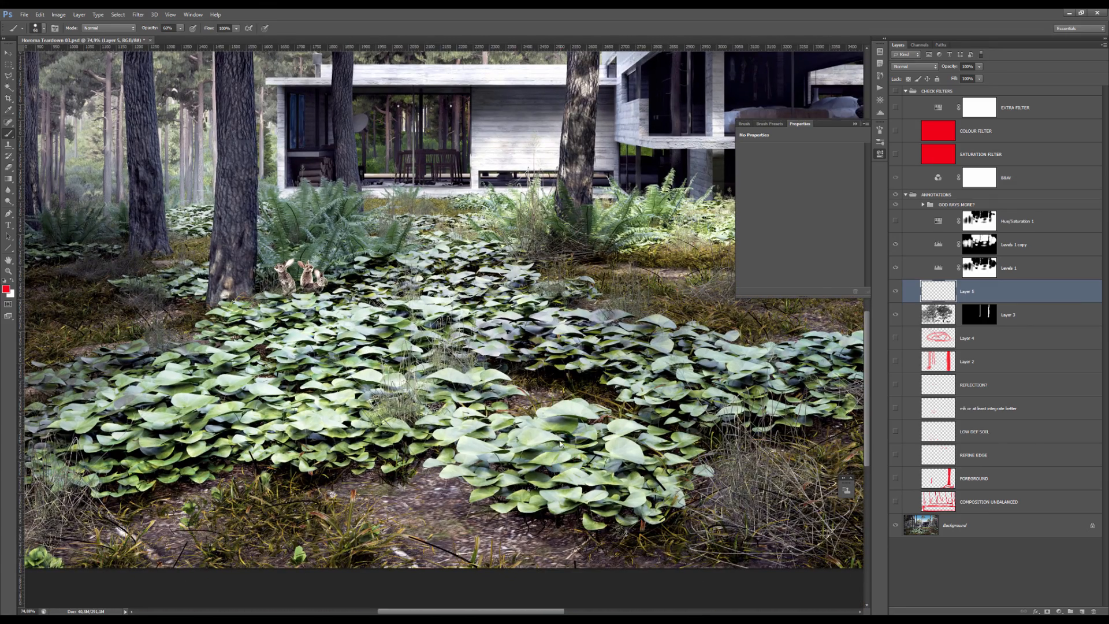
pyautogui.press('[')
pyautogui.press('[')
pyautogui.press('[')
pyautogui.press('[')
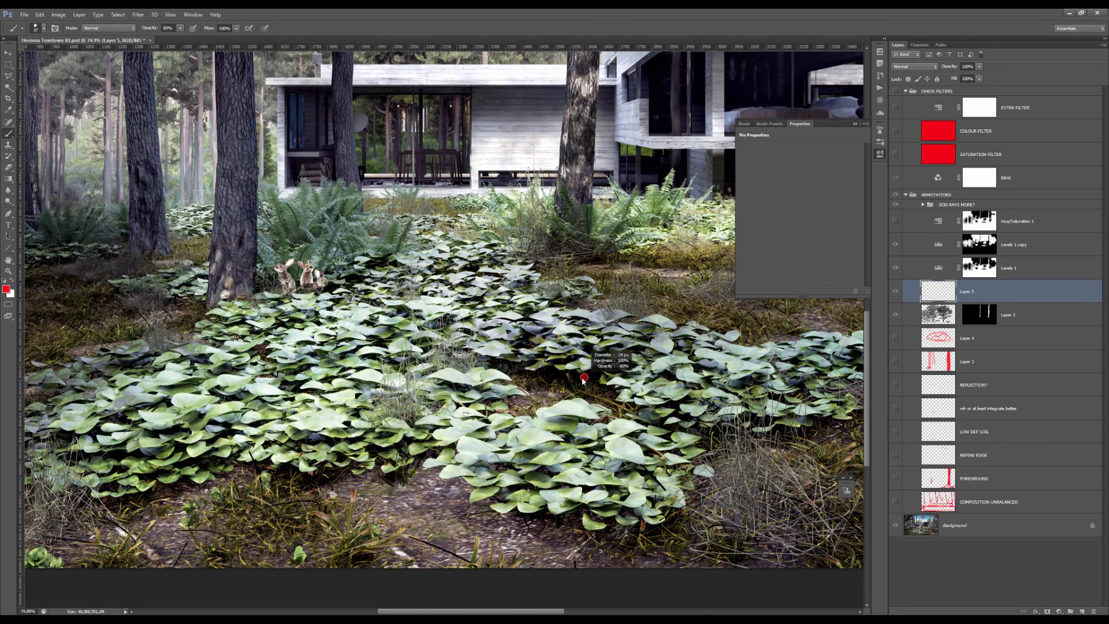
pyautogui.moveTo(586, 370)
pyautogui.mouseDown()
pyautogui.moveTo(593, 494)
pyautogui.moveTo(582, 366)
pyautogui.moveTo(575, 478)
pyautogui.moveTo(615, 479)
pyautogui.mouseUp()
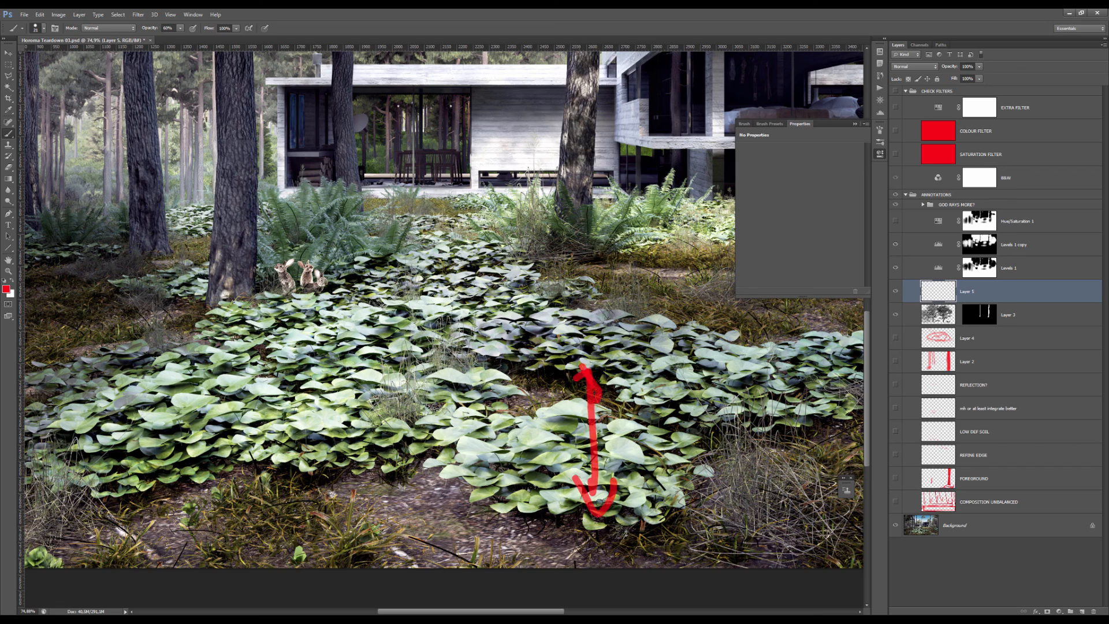
pyautogui.moveTo(543, 427)
pyautogui.mouseDown()
pyautogui.moveTo(647, 460)
pyautogui.moveTo(587, 412)
pyautogui.mouseUp()
pyautogui.scroll(-5, 586, 411)
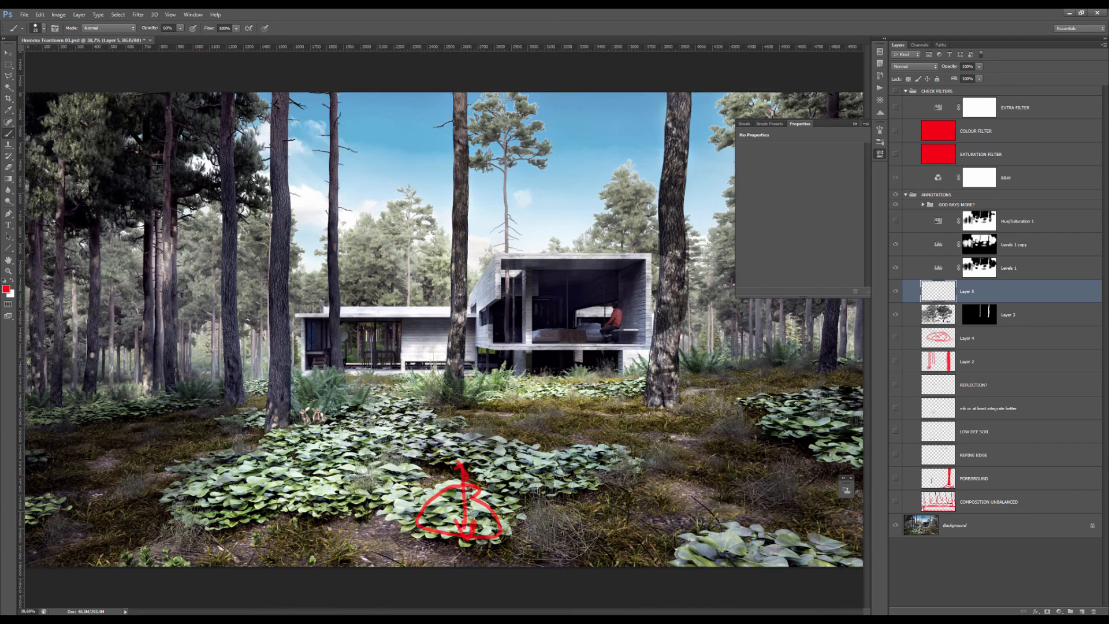
pyautogui.press('Delete')
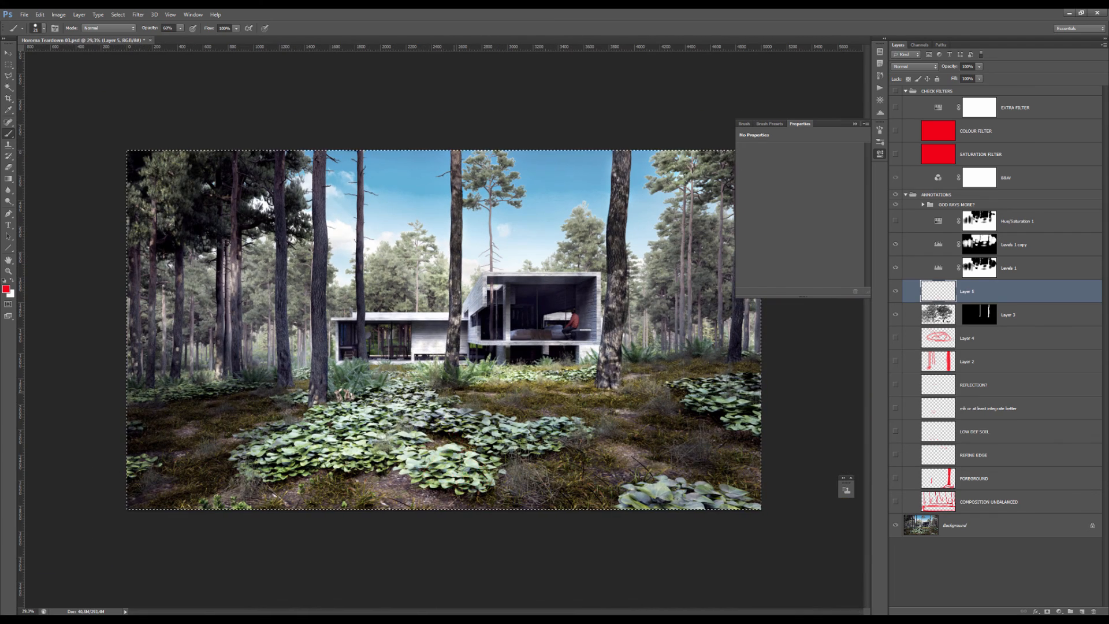
pyautogui.hotkey('ctrl', 'd')
# - Outline the upper house volume, the low roof edge and the foreground plant patch in red, and clear the layer again
pyautogui.moveTo(463, 425)
pyautogui.mouseDown()
pyautogui.moveTo(513, 418)
pyautogui.moveTo(468, 438)
pyautogui.mouseUp()
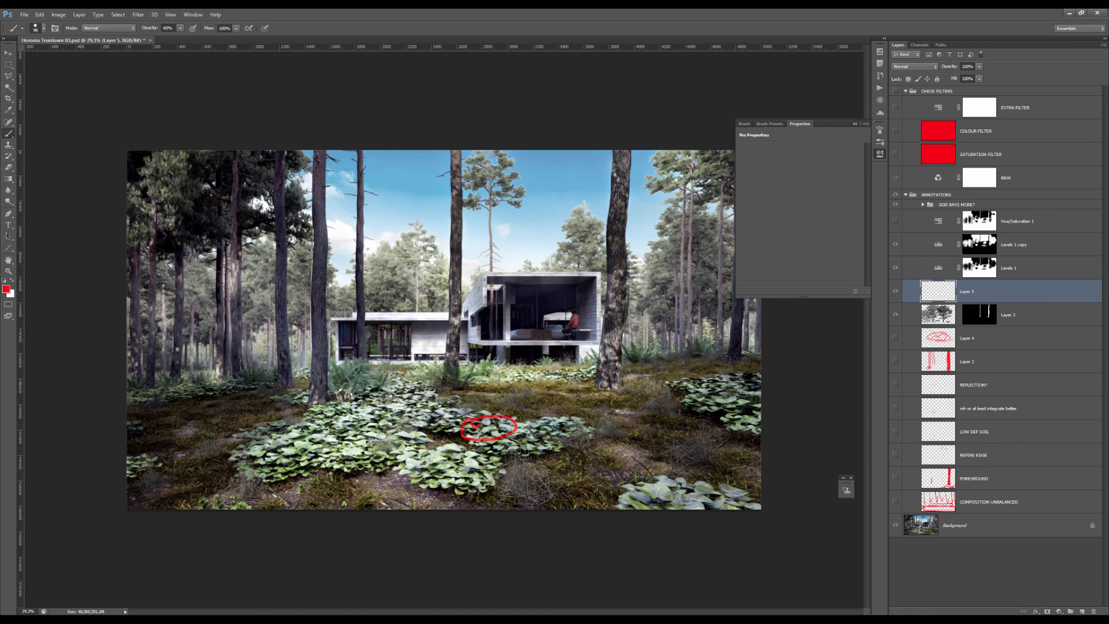
pyautogui.moveTo(460, 311)
pyautogui.mouseDown()
pyautogui.moveTo(515, 272)
pyautogui.moveTo(607, 271)
pyautogui.moveTo(599, 338)
pyautogui.moveTo(488, 347)
pyautogui.moveTo(462, 338)
pyautogui.moveTo(458, 306)
pyautogui.moveTo(484, 281)
pyautogui.moveTo(608, 268)
pyautogui.mouseUp()
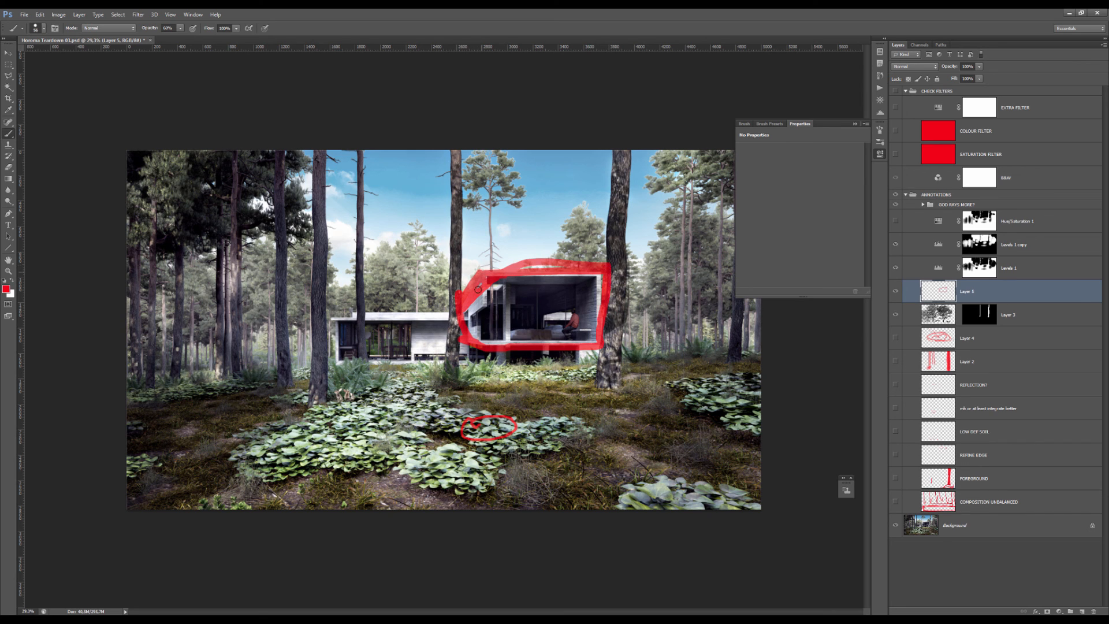
pyautogui.moveTo(479, 289)
pyautogui.mouseDown()
pyautogui.moveTo(470, 340)
pyautogui.moveTo(469, 280)
pyautogui.moveTo(606, 275)
pyautogui.moveTo(603, 340)
pyautogui.mouseUp()
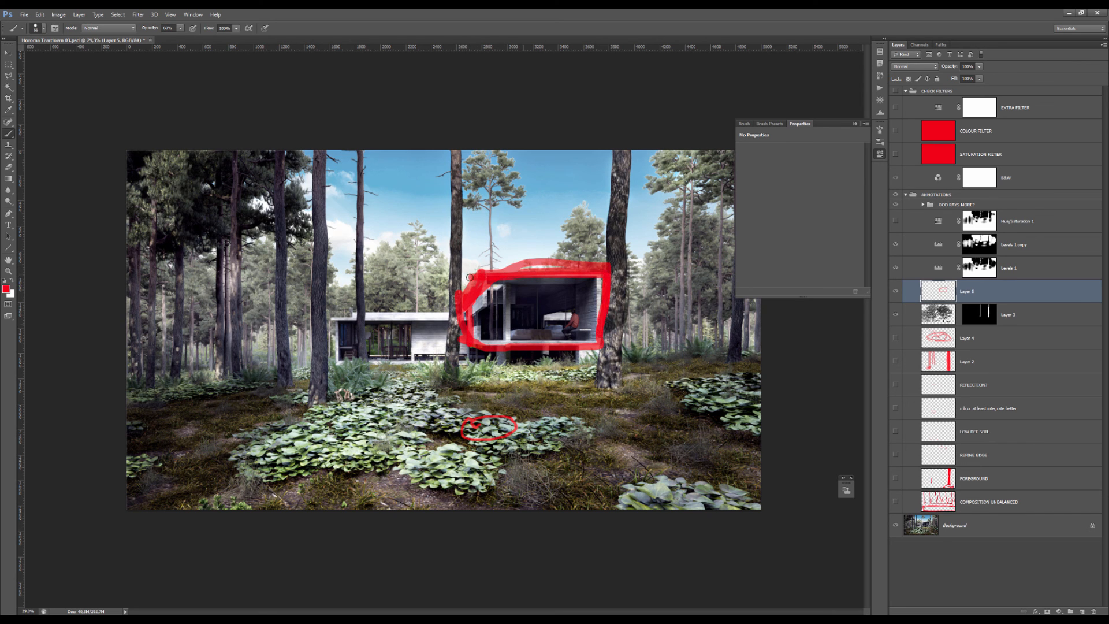
pyautogui.moveTo(441, 312); pyautogui.dragTo(353, 311)
pyautogui.moveTo(298, 434)
pyautogui.mouseDown()
pyautogui.moveTo(248, 469)
pyautogui.moveTo(436, 465)
pyautogui.moveTo(465, 444)
pyautogui.moveTo(398, 394)
pyautogui.moveTo(287, 437)
pyautogui.mouseUp()
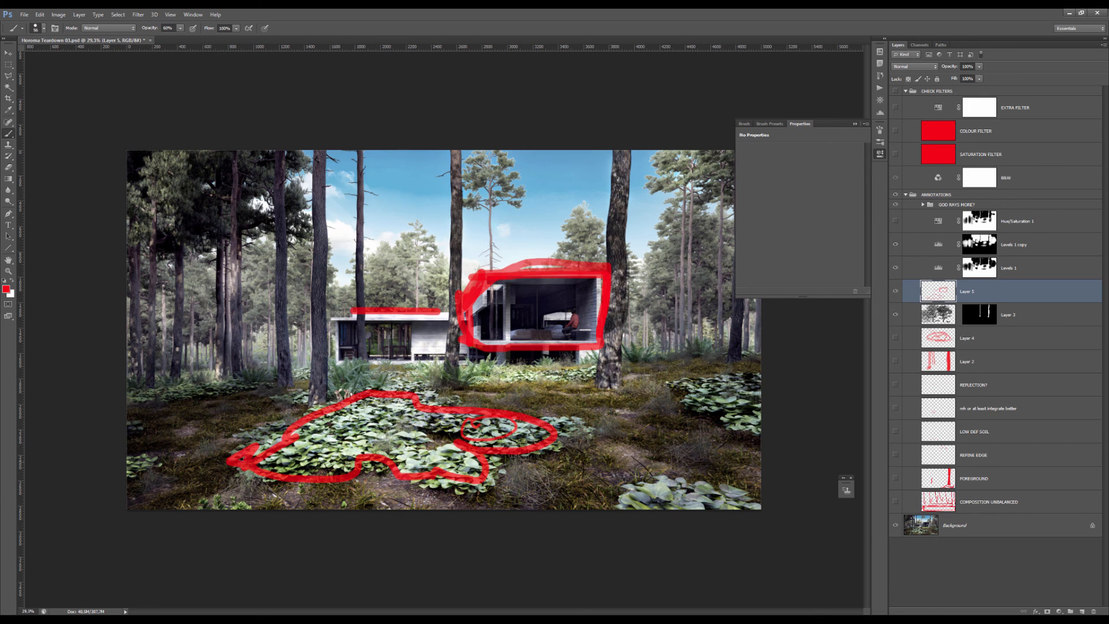
pyautogui.hotkey('ctrl', 'a')
pyautogui.press('Delete')
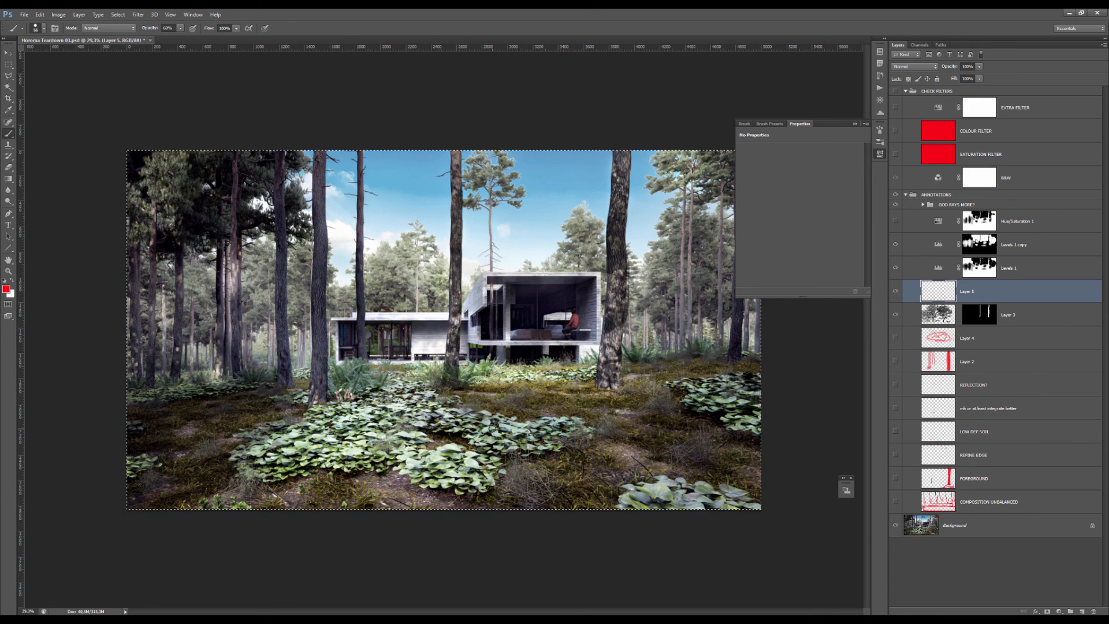
pyautogui.hotkey('ctrl', 'd')
# - Turn on the Hue/Saturation 1 adjustment and select it
pyautogui.press('v')
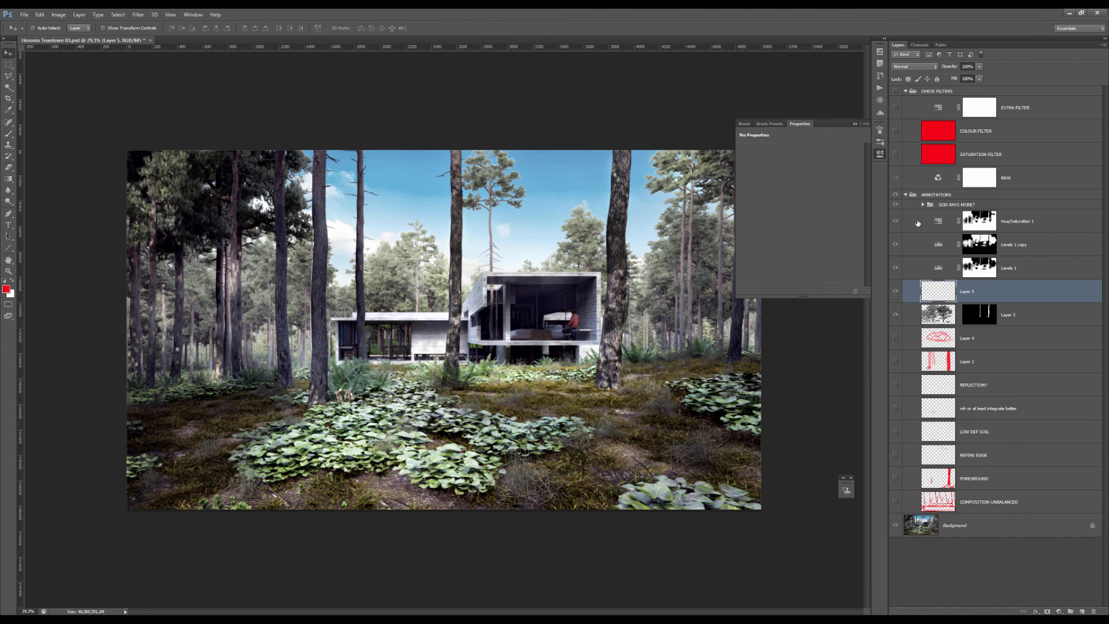
pyautogui.click(918, 223)
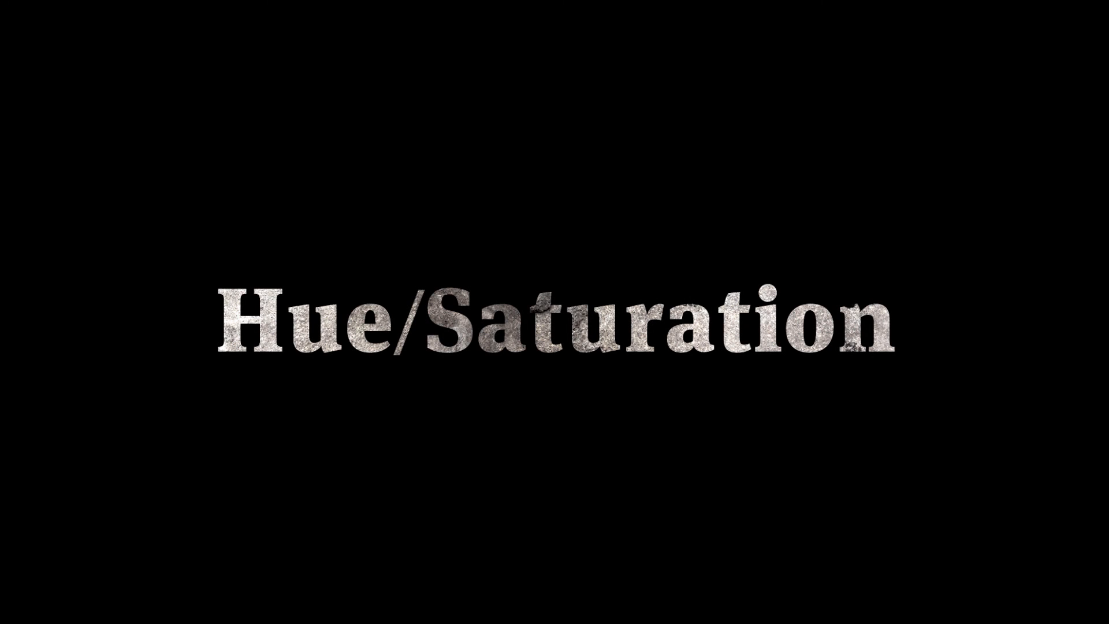
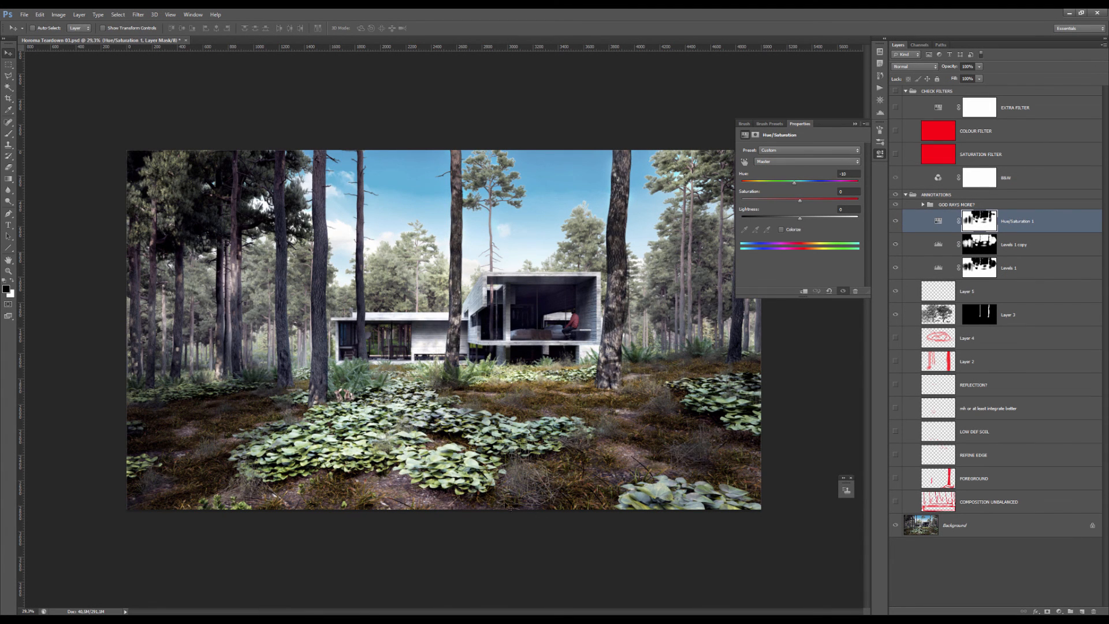
# - Compare the foreground plants and the whole render with and without Hue/Saturation 1, leaving the adjustment turned on
pyautogui.scroll(4, 607, 452)
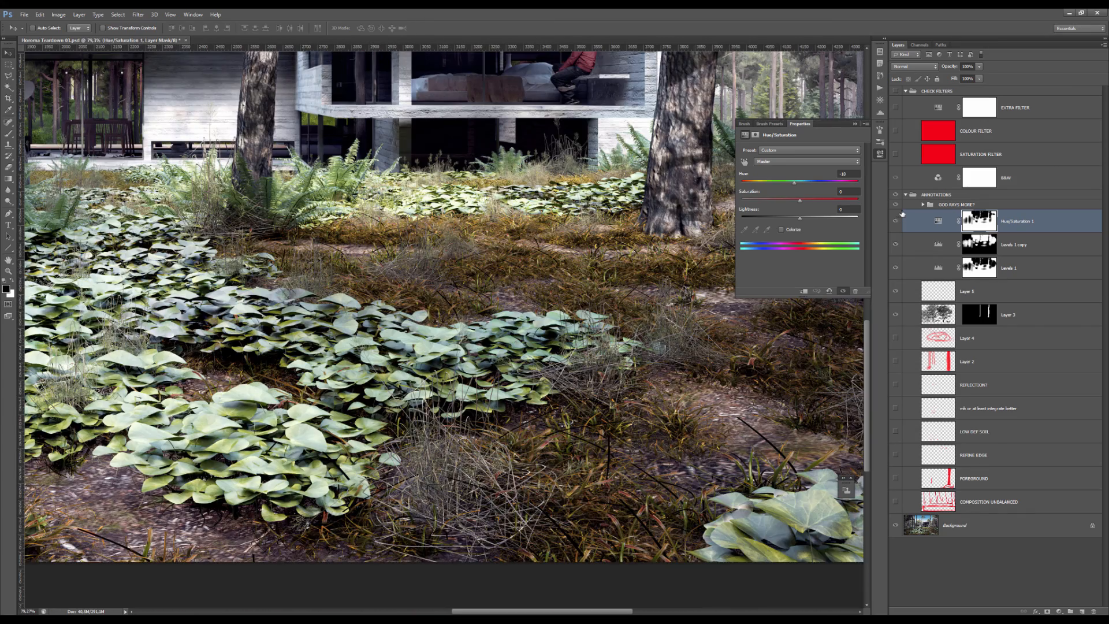
pyautogui.click(896, 220)
pyautogui.click(895, 220)
pyautogui.scroll(-5, 478, 382)
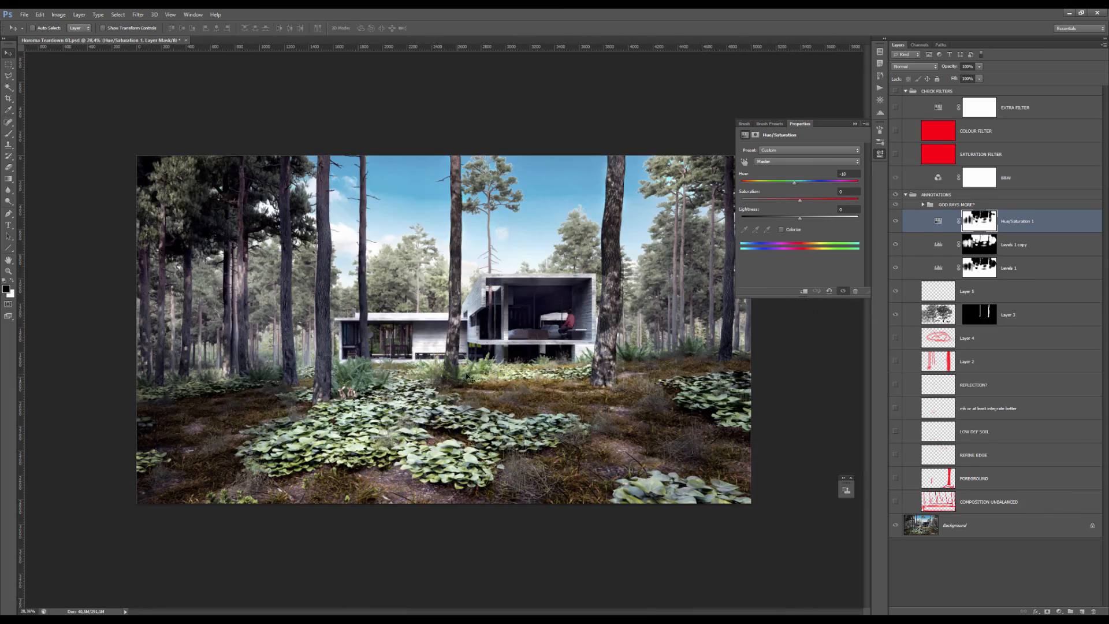
pyautogui.click(895, 220)
pyautogui.click(895, 220)
pyautogui.click(895, 221)
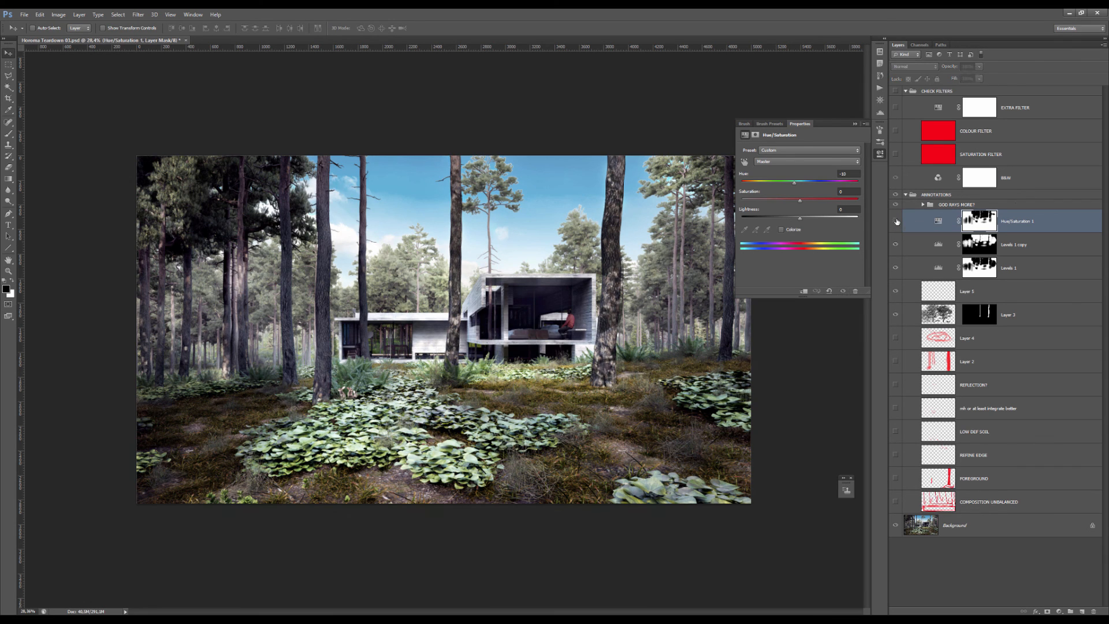
pyautogui.click(896, 221)
pyautogui.click(896, 221)
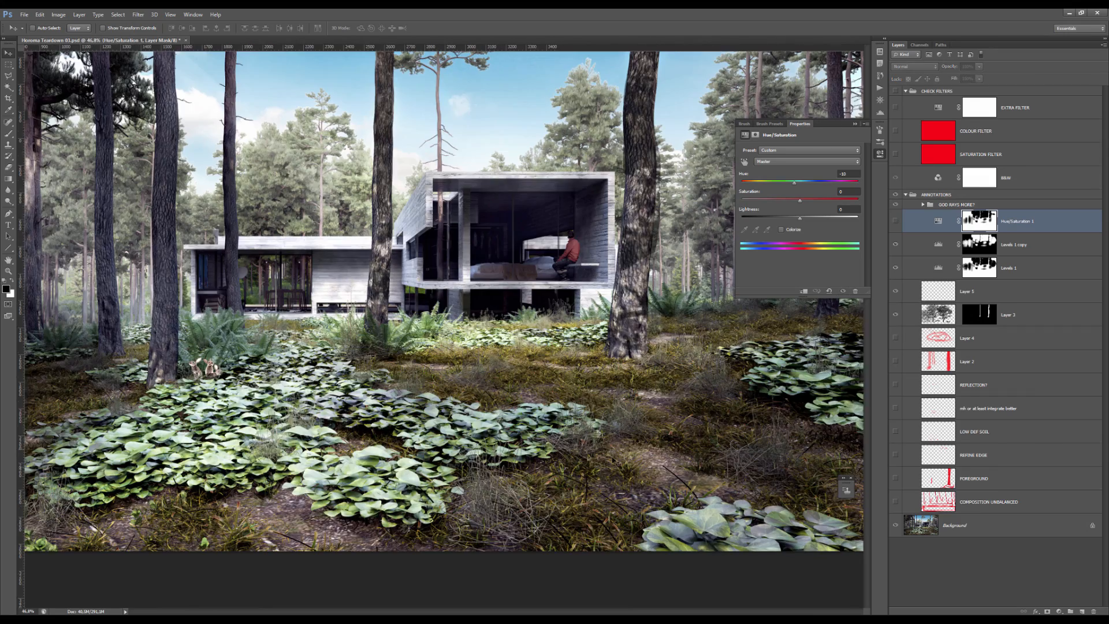
pyautogui.scroll(2, 549, 404)
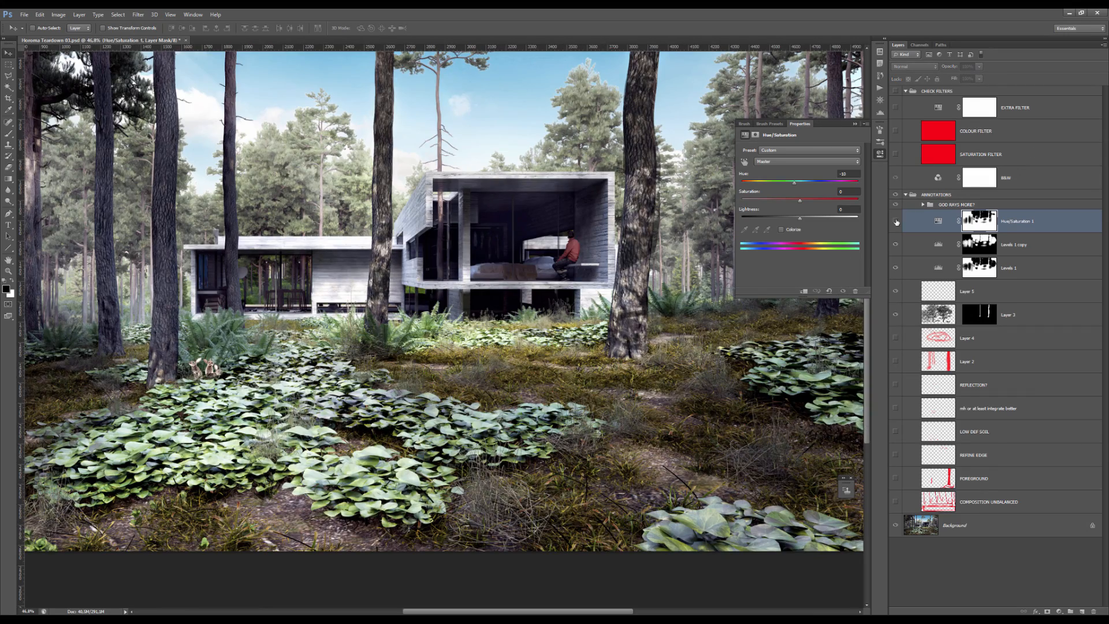
pyautogui.click(895, 222)
pyautogui.scroll(3, 439, 289)
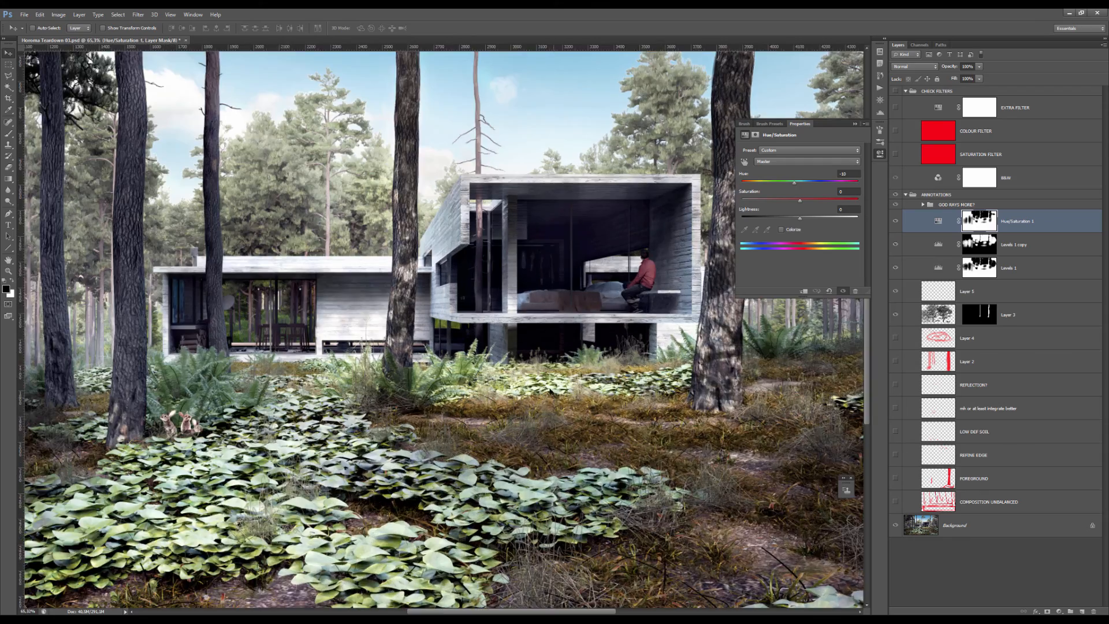
# - On Layer 5, brush a red arc around the foreground ground area and outline the bare soil patch by the near leaf clump
pyautogui.scroll(-5, 492, 412)
pyautogui.scroll(-2, 492, 412)
pyautogui.press('b')
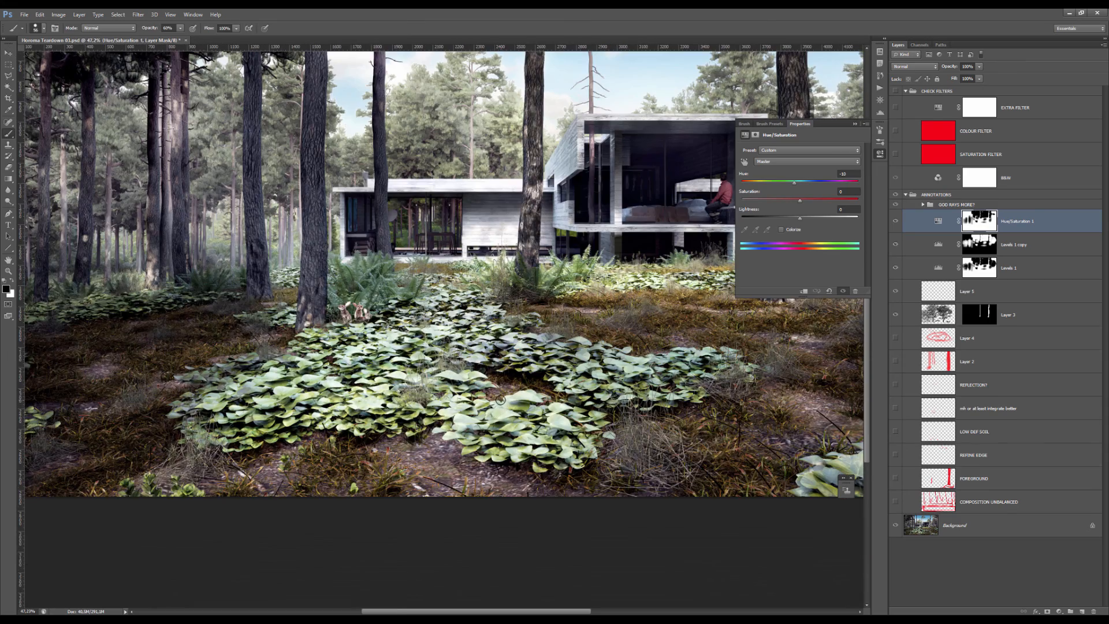
pyautogui.scroll(-3, 500, 399)
pyautogui.click(925, 295)
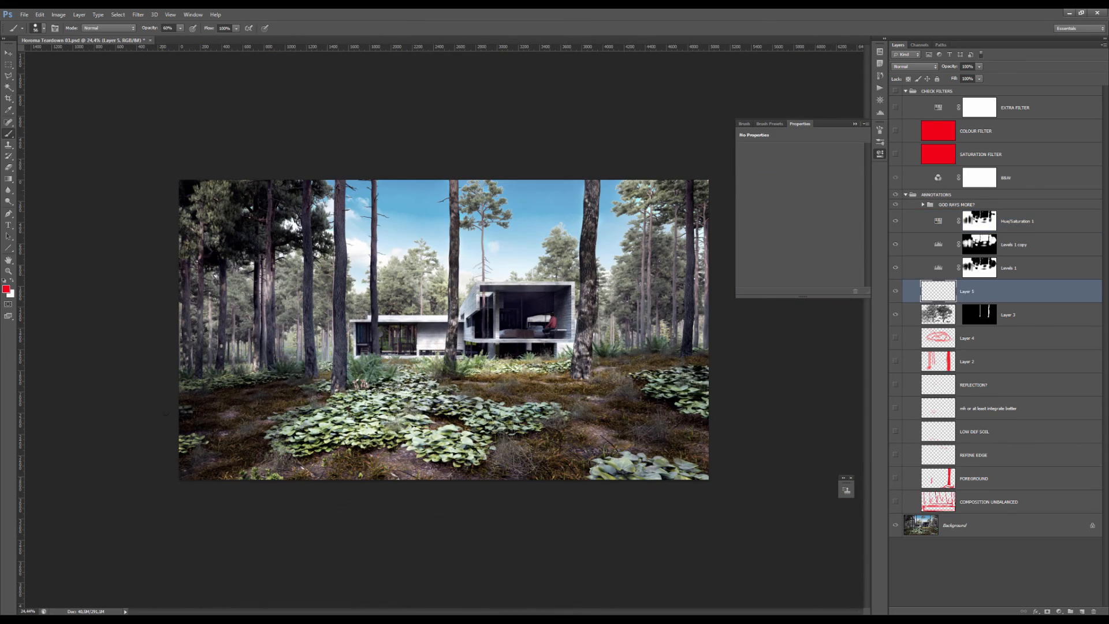
pyautogui.moveTo(179, 398); pyautogui.dragTo(709, 384)
pyautogui.moveTo(709, 469)
pyautogui.mouseDown()
pyautogui.moveTo(594, 466)
pyautogui.moveTo(556, 480)
pyautogui.mouseUp()
pyautogui.scroll(5, 399, 480)
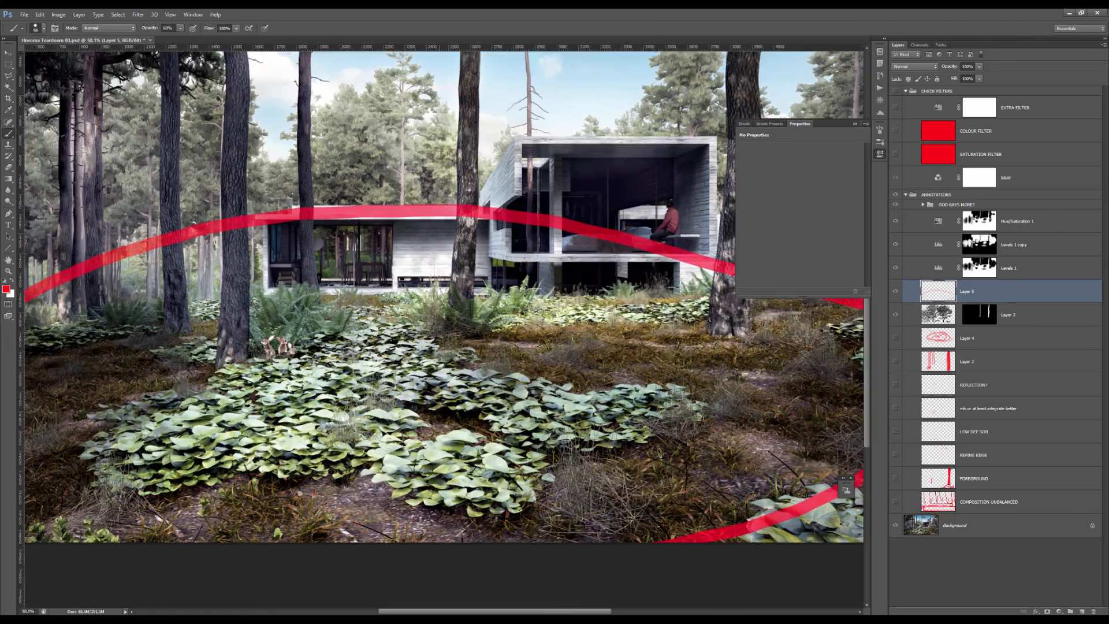
pyautogui.moveTo(414, 364)
pyautogui.mouseDown()
pyautogui.moveTo(415, 462)
pyautogui.moveTo(488, 355)
pyautogui.moveTo(445, 343)
pyautogui.mouseUp()
# - Scribble red loops over the bare soil patch at the image's lower edge and clear the layer
pyautogui.scroll(-2, 492, 335)
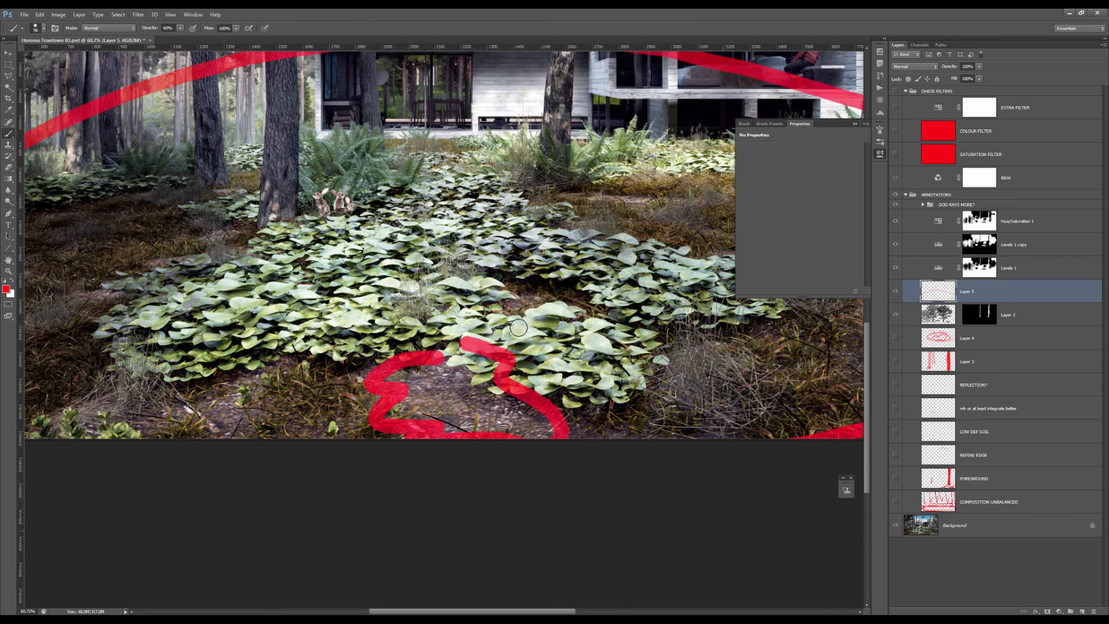
pyautogui.scroll(-3, 433, 287)
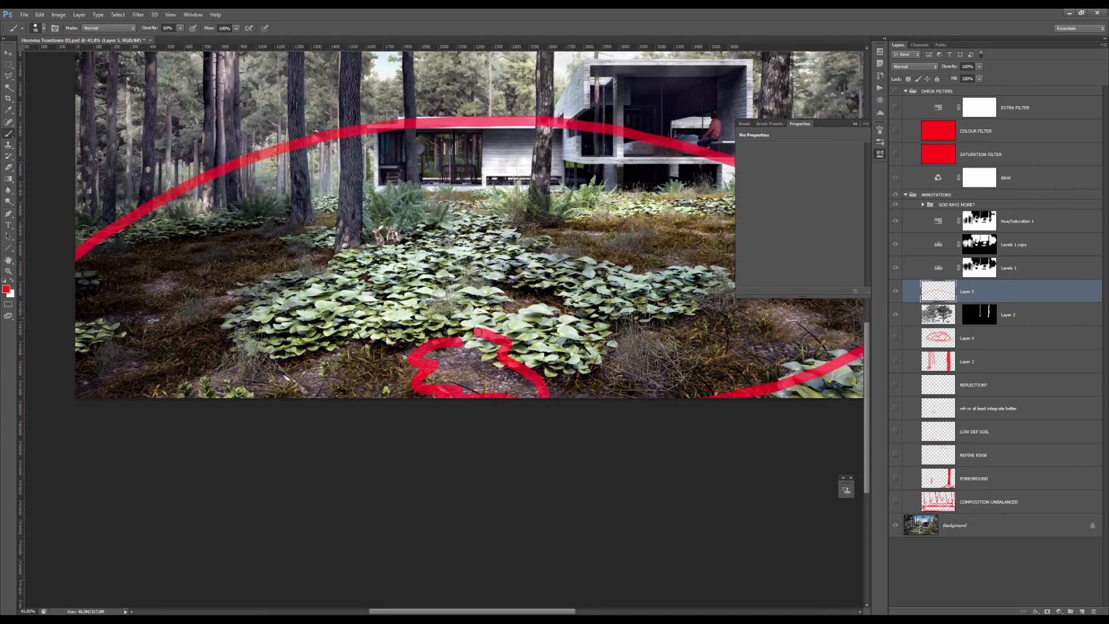
pyautogui.scroll(5, 524, 384)
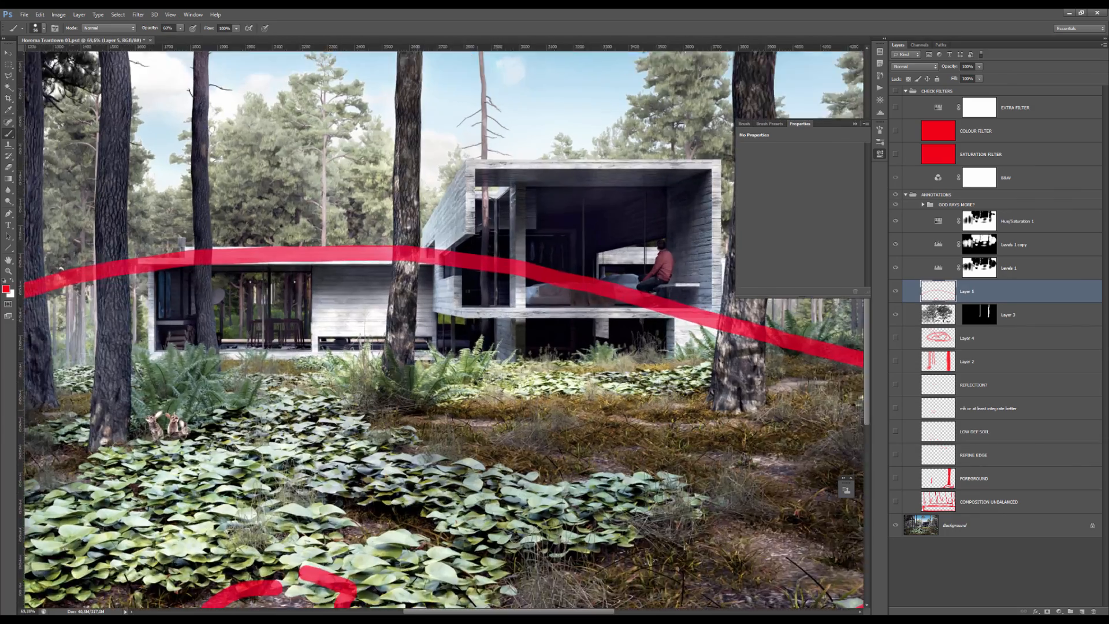
pyautogui.scroll(-4, 526, 349)
pyautogui.scroll(-1, 376, 420)
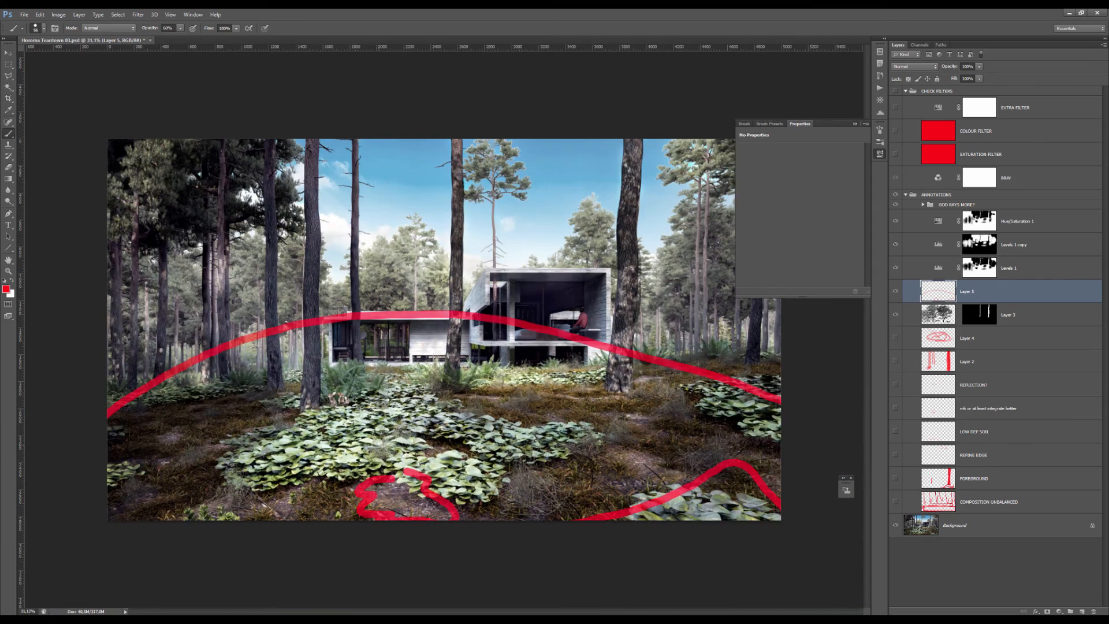
pyautogui.scroll(2, 362, 450)
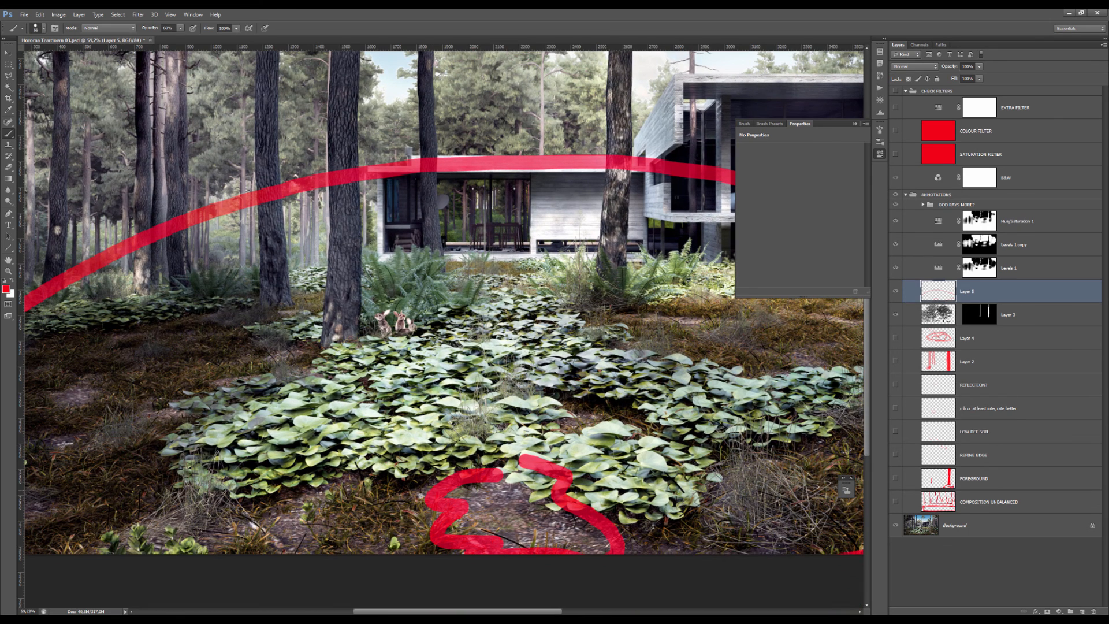
pyautogui.moveTo(273, 522)
pyautogui.mouseDown()
pyautogui.moveTo(385, 488)
pyautogui.moveTo(543, 488)
pyautogui.moveTo(644, 532)
pyautogui.moveTo(601, 549)
pyautogui.moveTo(252, 491)
pyautogui.moveTo(461, 546)
pyautogui.moveTo(534, 544)
pyautogui.moveTo(531, 487)
pyautogui.moveTo(503, 547)
pyautogui.moveTo(269, 526)
pyautogui.moveTo(456, 549)
pyautogui.moveTo(586, 497)
pyautogui.moveTo(670, 538)
pyautogui.mouseUp()
pyautogui.scroll(-3, 670, 537)
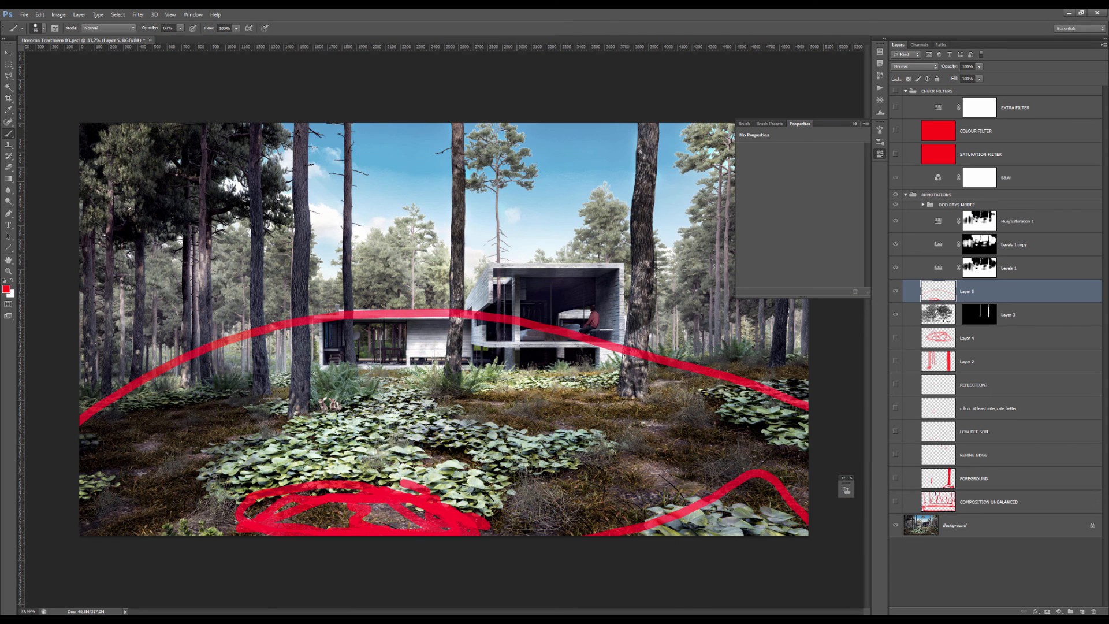
pyautogui.hotkey('ctrl', 'a')
pyautogui.press('Delete')
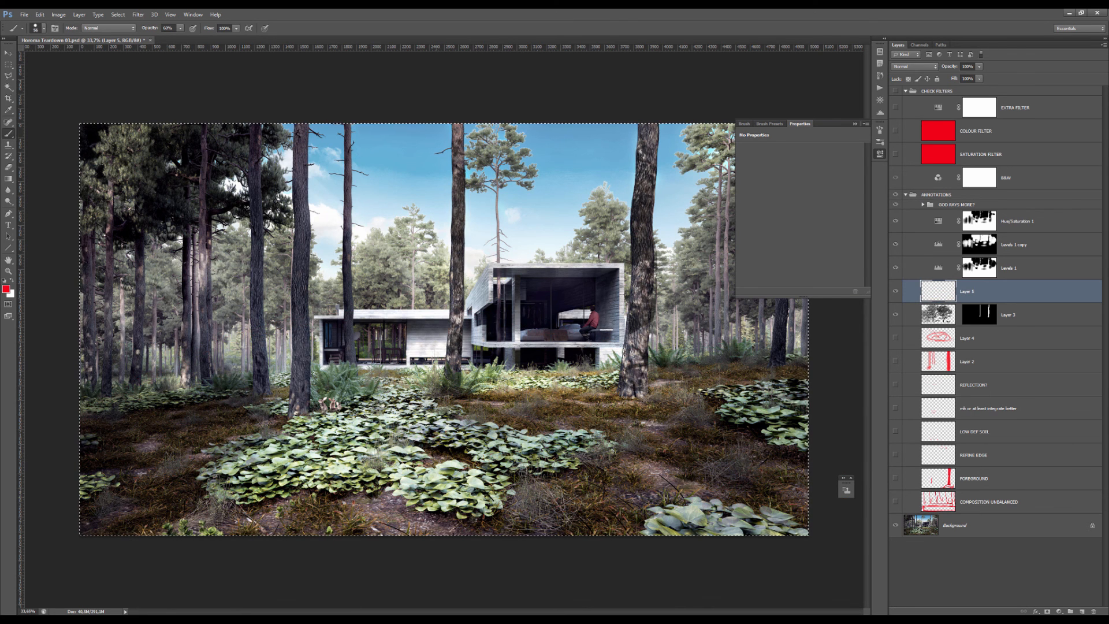
# - Outline the bare soil beneath the nearest leaf clump in red, and clear the layer again
pyautogui.moveTo(347, 508)
pyautogui.mouseDown()
pyautogui.moveTo(394, 540)
pyautogui.moveTo(469, 542)
pyautogui.moveTo(384, 489)
pyautogui.mouseUp()
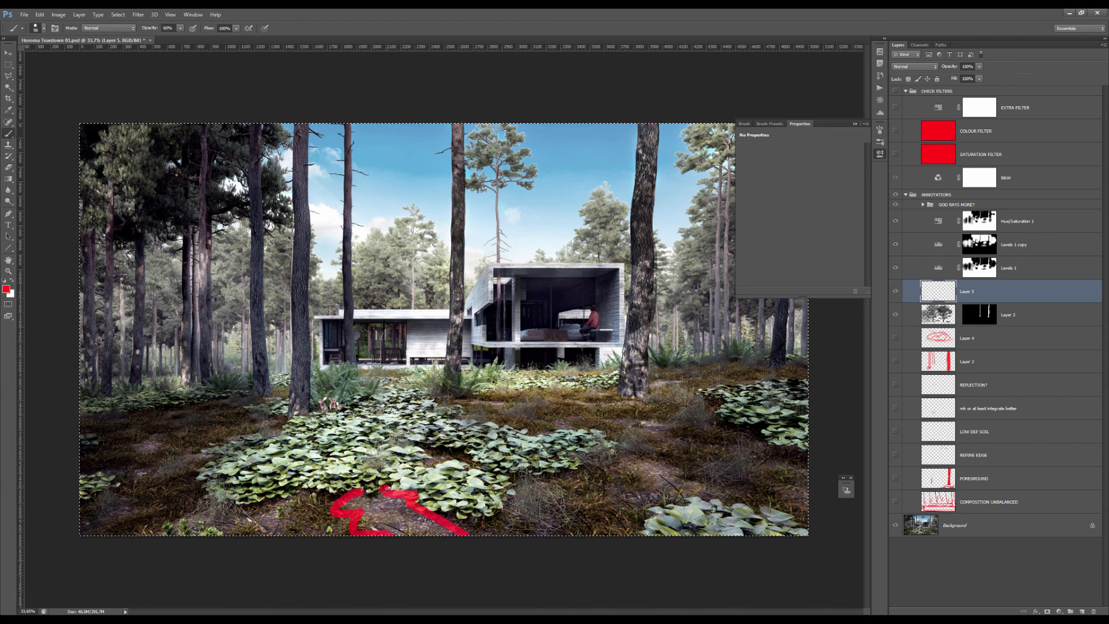
pyautogui.moveTo(381, 490)
pyautogui.mouseDown()
pyautogui.moveTo(341, 514)
pyautogui.moveTo(462, 523)
pyautogui.mouseUp()
pyautogui.press('Delete')
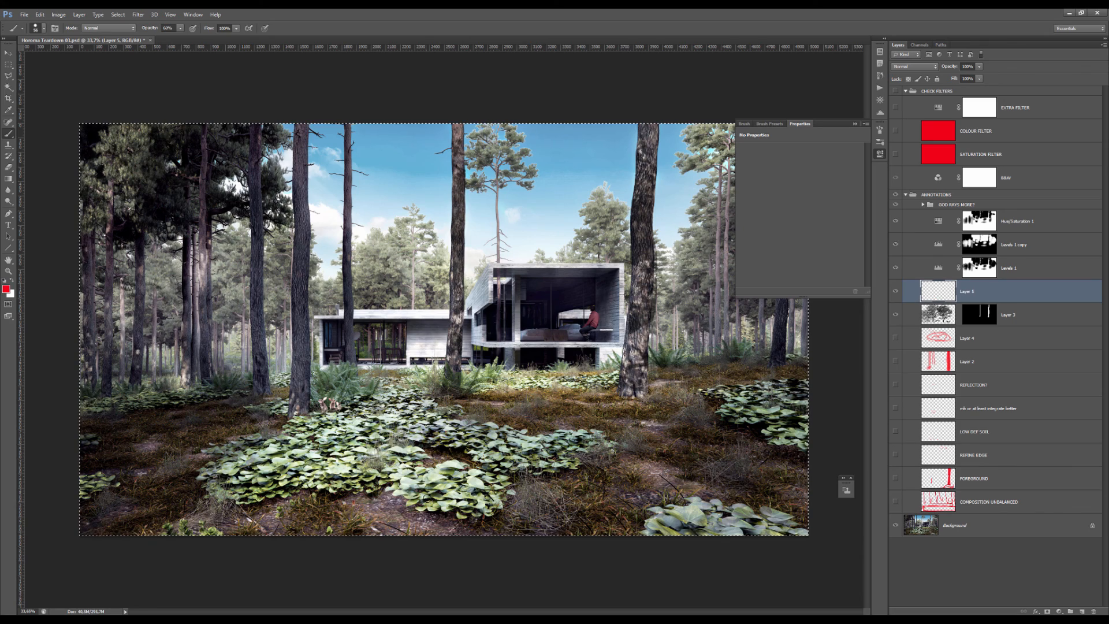
# - With a larger brush, circle the central plant patch with a thick red loop, clear the layer and deselect
pyautogui.scroll(3, 317, 466)
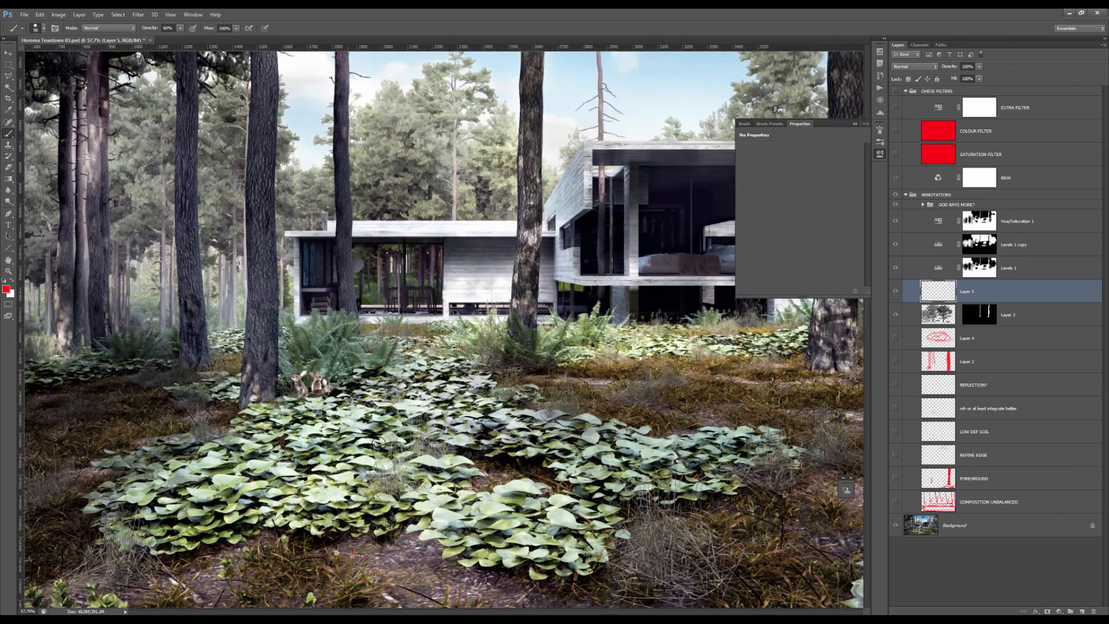
pyautogui.scroll(-2, 316, 467)
pyautogui.press(']')
pyautogui.press(']')
pyautogui.press(']')
pyautogui.press(']')
pyautogui.moveTo(350, 428)
pyautogui.mouseDown()
pyautogui.moveTo(185, 478)
pyautogui.moveTo(398, 424)
pyautogui.mouseUp()
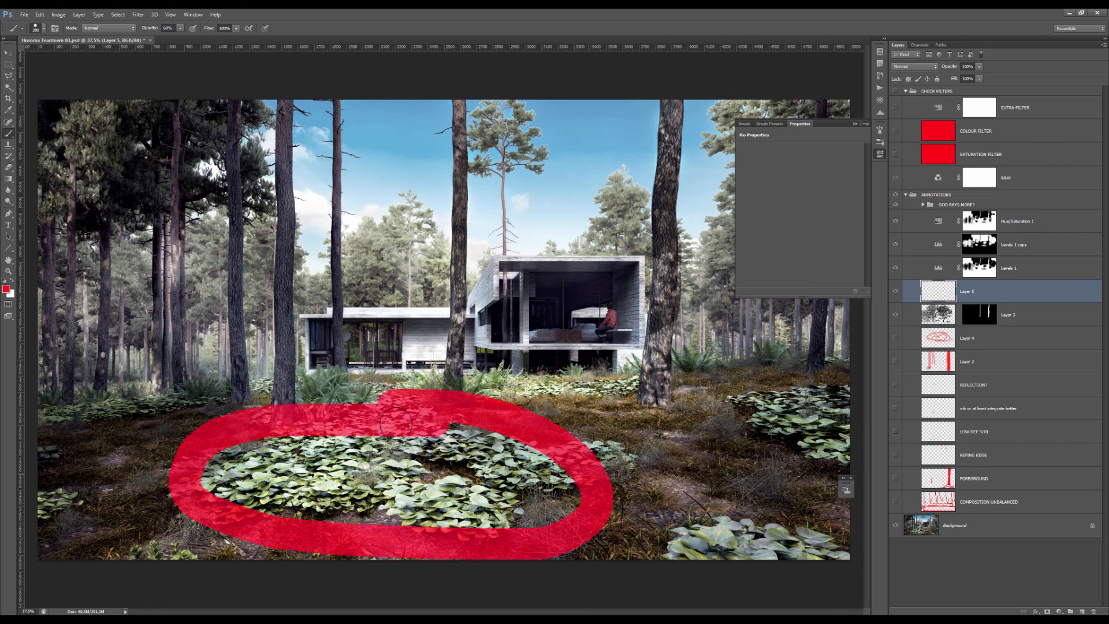
pyautogui.hotkey('ctrl', 'a')
pyautogui.press('Delete')
pyautogui.hotkey('ctrl', 'd')
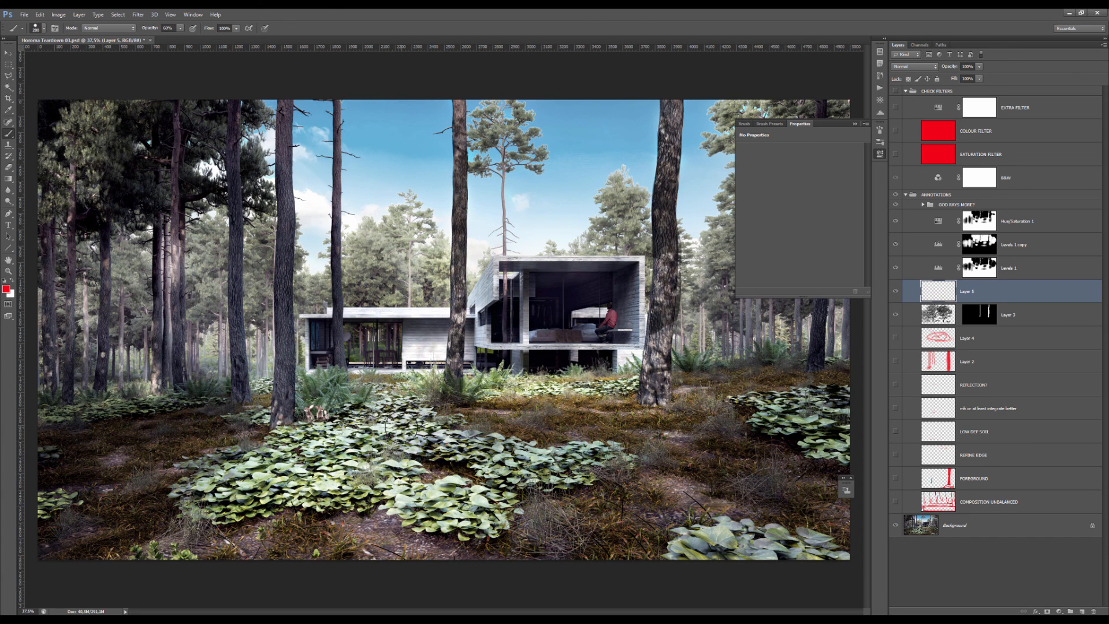
# - With a smaller brush, trace the left and lower edge of the central plant patch in red, clear the layer and deselect
pyautogui.press('[')
pyautogui.press('[')
pyautogui.press('[')
pyautogui.moveTo(401, 430)
pyautogui.mouseDown()
pyautogui.moveTo(278, 462)
pyautogui.moveTo(468, 535)
pyautogui.mouseUp()
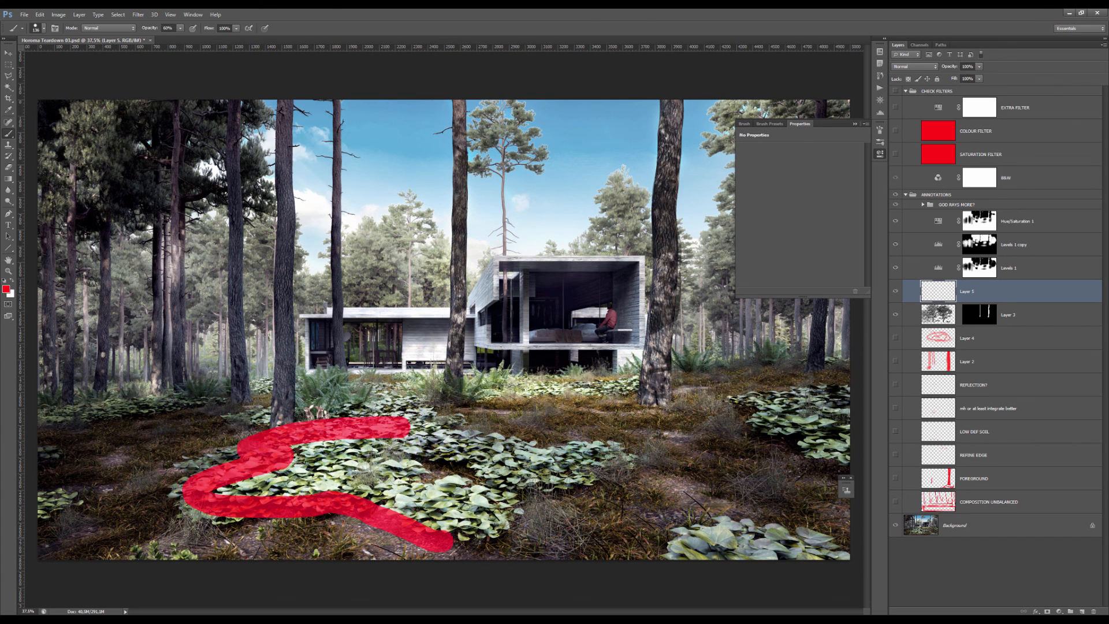
pyautogui.hotkey('ctrl', 'a')
pyautogui.press('Delete')
pyautogui.hotkey('ctrl', 'd')
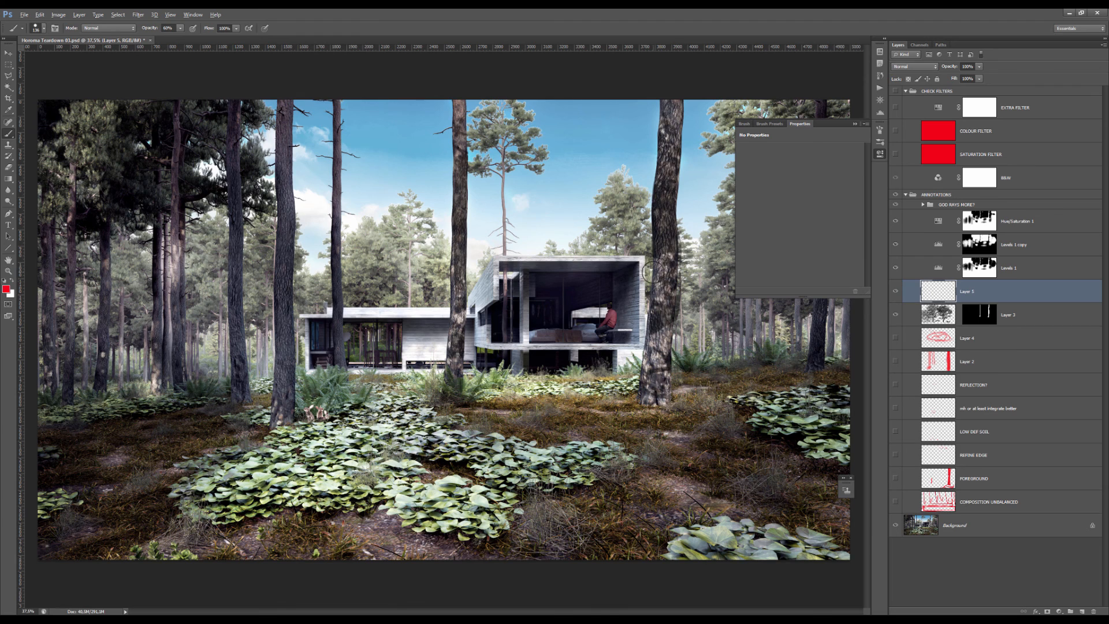
# - Reduce the brush further and mark the large trunk right of the house with repeated red outlines down to its base
pyautogui.press('[')
pyautogui.press('[')
pyautogui.moveTo(667, 160)
pyautogui.mouseDown()
pyautogui.moveTo(635, 291)
pyautogui.moveTo(673, 338)
pyautogui.mouseUp()
pyautogui.moveTo(686, 232); pyautogui.dragTo(683, 162)
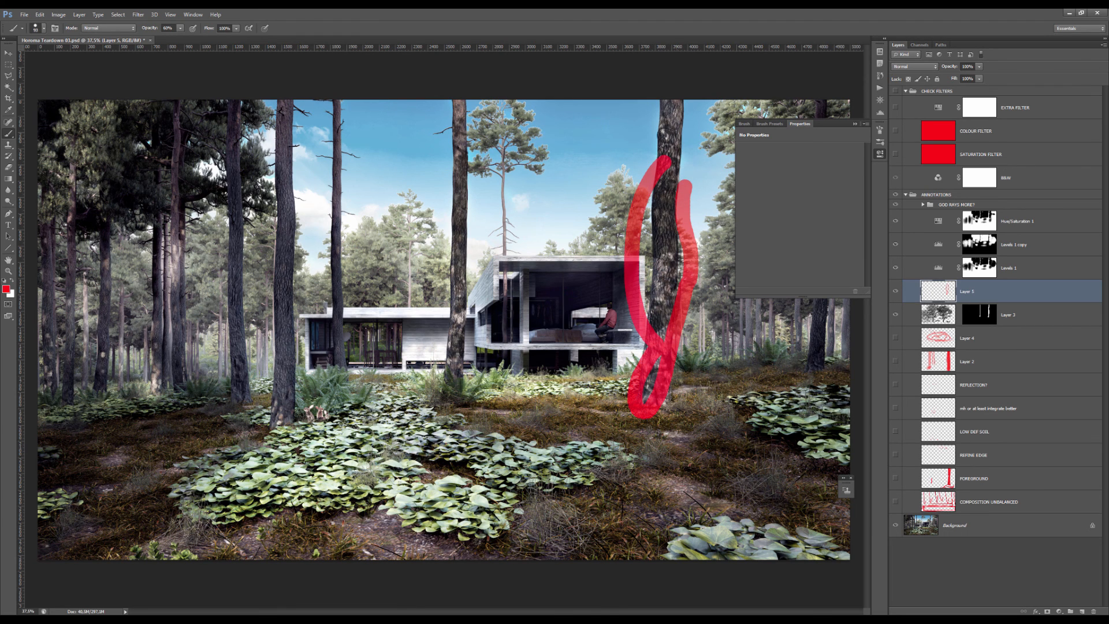
pyautogui.moveTo(652, 152)
pyautogui.mouseDown()
pyautogui.moveTo(643, 173)
pyautogui.moveTo(654, 338)
pyautogui.moveTo(617, 442)
pyautogui.moveTo(673, 315)
pyautogui.moveTo(675, 130)
pyautogui.mouseUp()
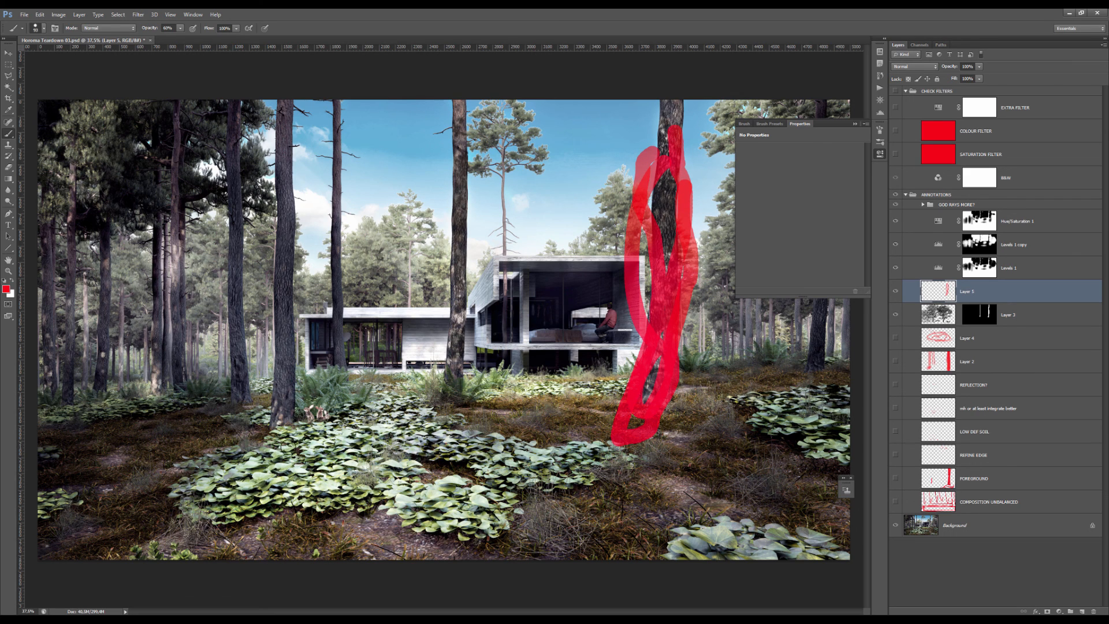
# - Outline the irregular shape of the central plant patch in red and clear all marks from the layer
pyautogui.moveTo(295, 431)
pyautogui.mouseDown()
pyautogui.moveTo(405, 479)
pyautogui.moveTo(526, 509)
pyautogui.moveTo(408, 407)
pyautogui.mouseUp()
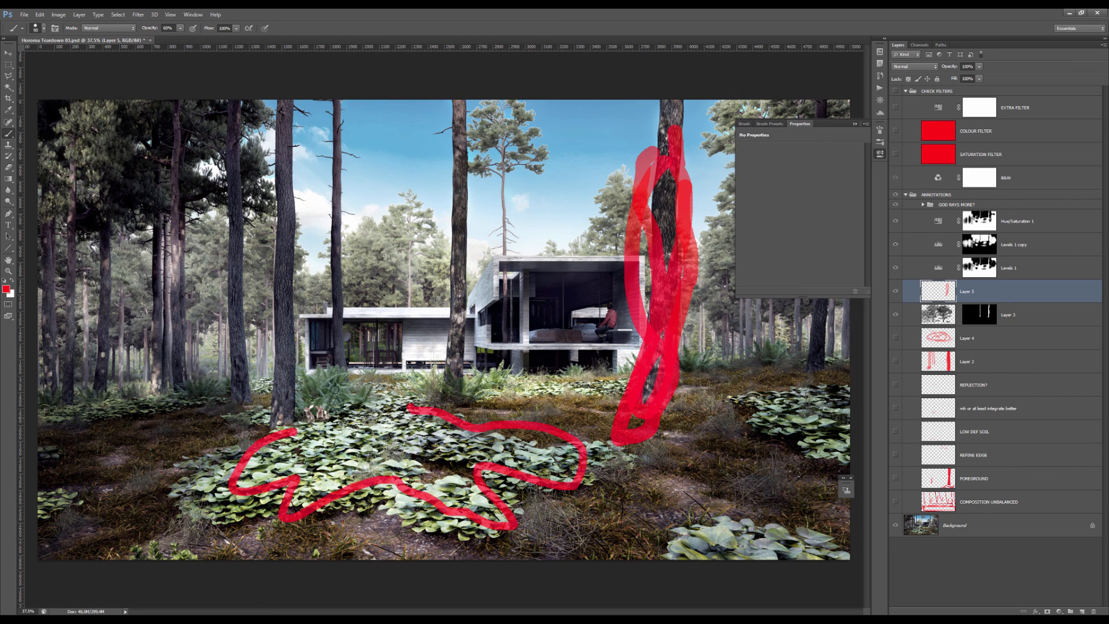
pyautogui.moveTo(334, 390)
pyautogui.mouseDown()
pyautogui.moveTo(203, 451)
pyautogui.moveTo(244, 506)
pyautogui.moveTo(364, 513)
pyautogui.mouseUp()
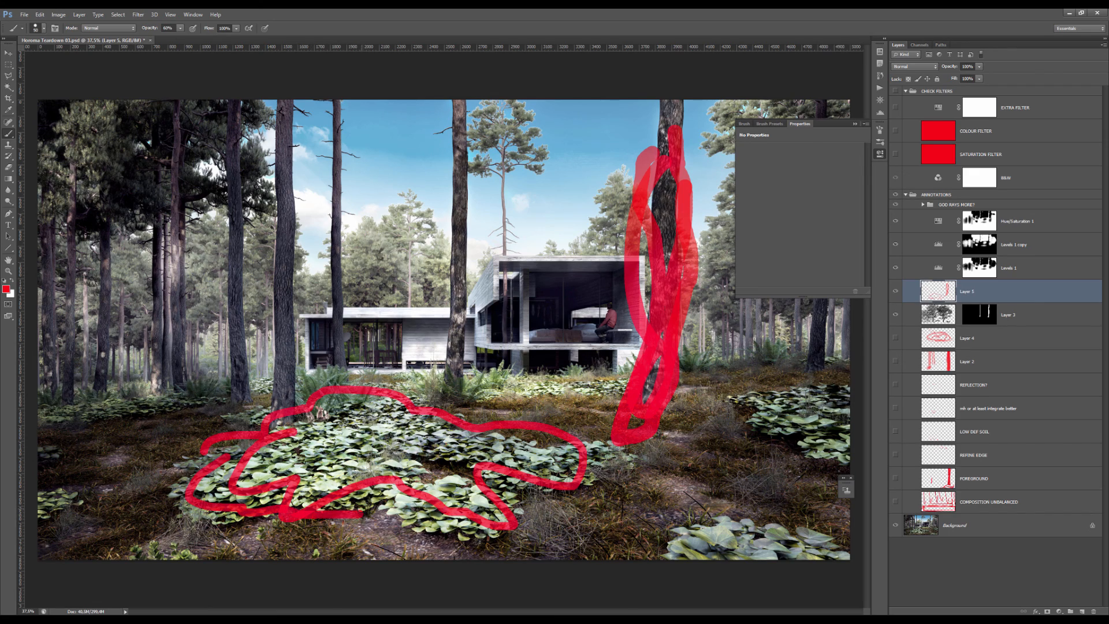
pyautogui.hotkey('ctrl', 'a')
pyautogui.press('Delete')
# - Mark the plant patch's left edge, the soil below it and the gap between its leaves in red, clear the layer and deselect
pyautogui.scroll(4, 291, 491)
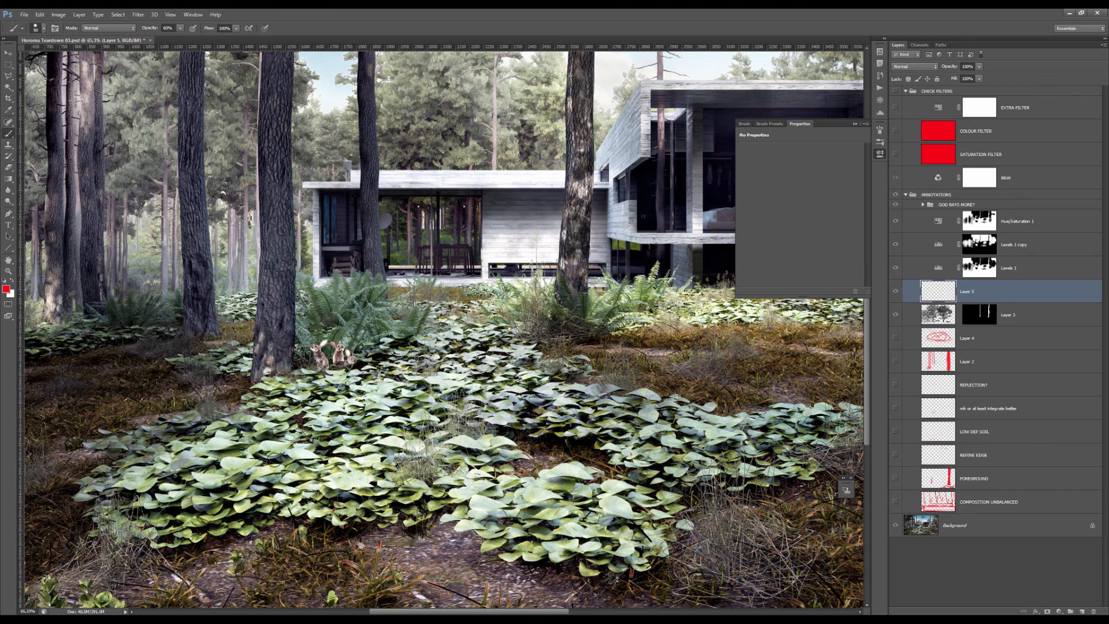
pyautogui.moveTo(231, 424); pyautogui.dragTo(171, 523)
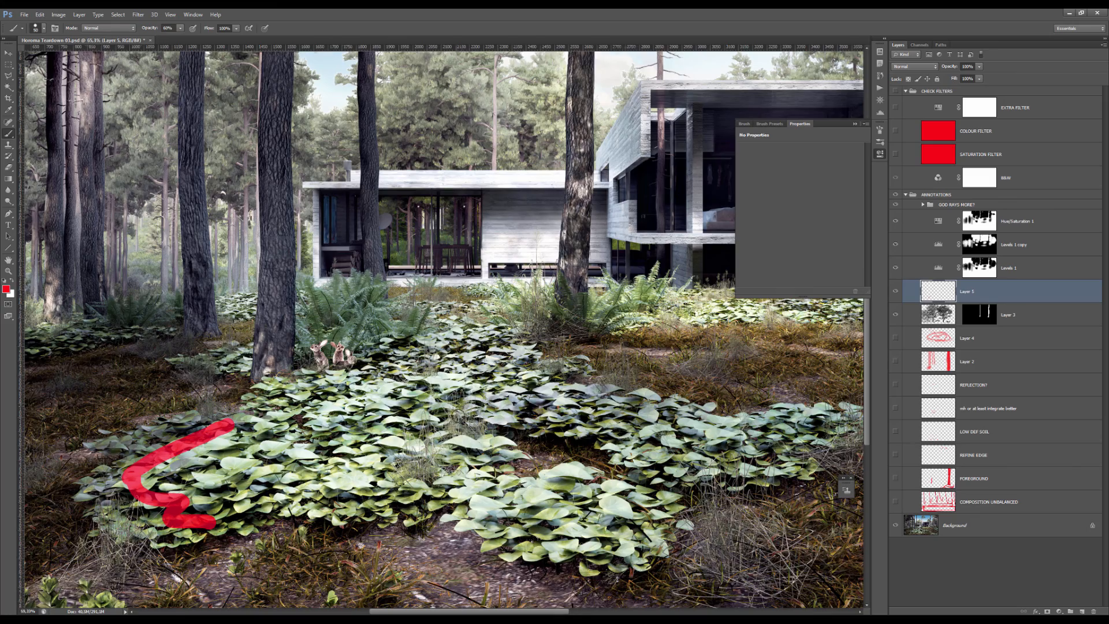
pyautogui.scroll(5, 347, 590)
pyautogui.moveTo(431, 503)
pyautogui.mouseDown()
pyautogui.moveTo(480, 535)
pyautogui.moveTo(448, 522)
pyautogui.moveTo(462, 502)
pyautogui.mouseUp()
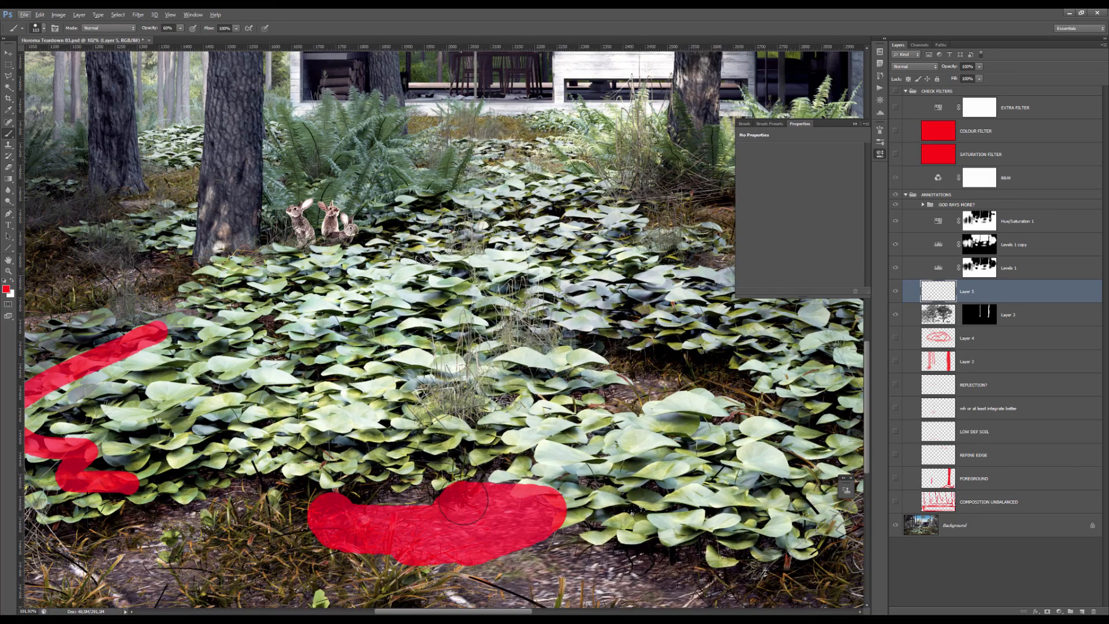
pyautogui.moveTo(653, 381); pyautogui.dragTo(618, 401)
pyautogui.scroll(-4, 630, 393)
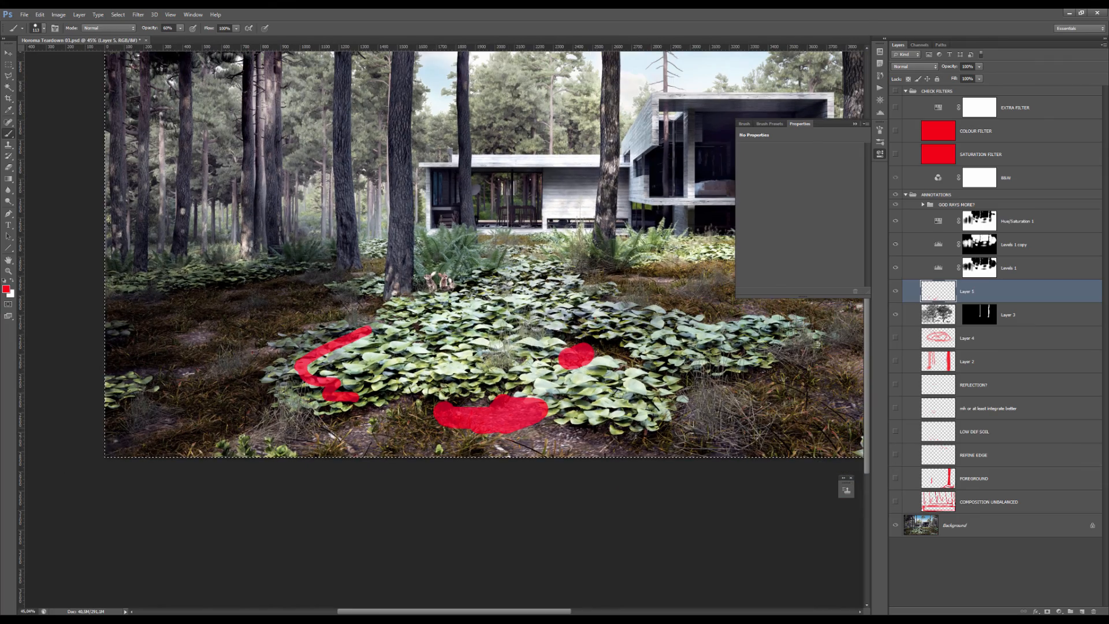
pyautogui.hscroll(10, 447, 390)
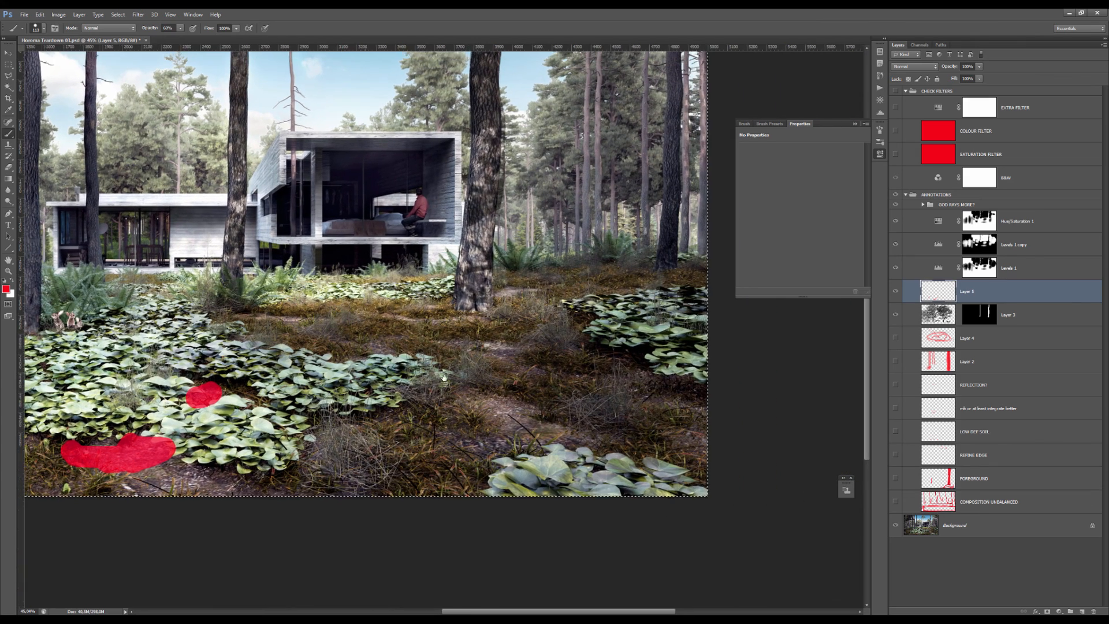
pyautogui.hscroll(-4, 444, 378)
pyautogui.scroll(-3, 448, 373)
pyautogui.press('Delete')
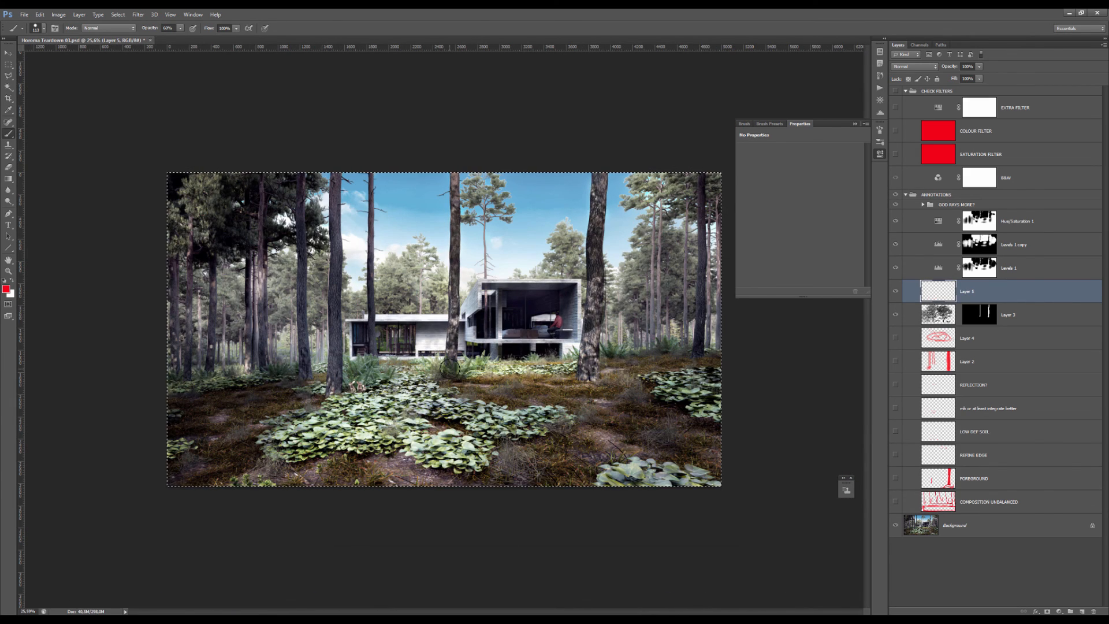
pyautogui.hotkey('ctrl', 'd')
# - With a much larger soft brush, paint the ground surrounding the central plant patch red on Layer 5
pyautogui.moveTo(329, 393)
pyautogui.mouseDown()
pyautogui.moveTo(421, 396)
pyautogui.moveTo(437, 365)
pyautogui.mouseUp()
pyautogui.moveTo(276, 399); pyautogui.dragTo(297, 399)
pyautogui.press('alt')
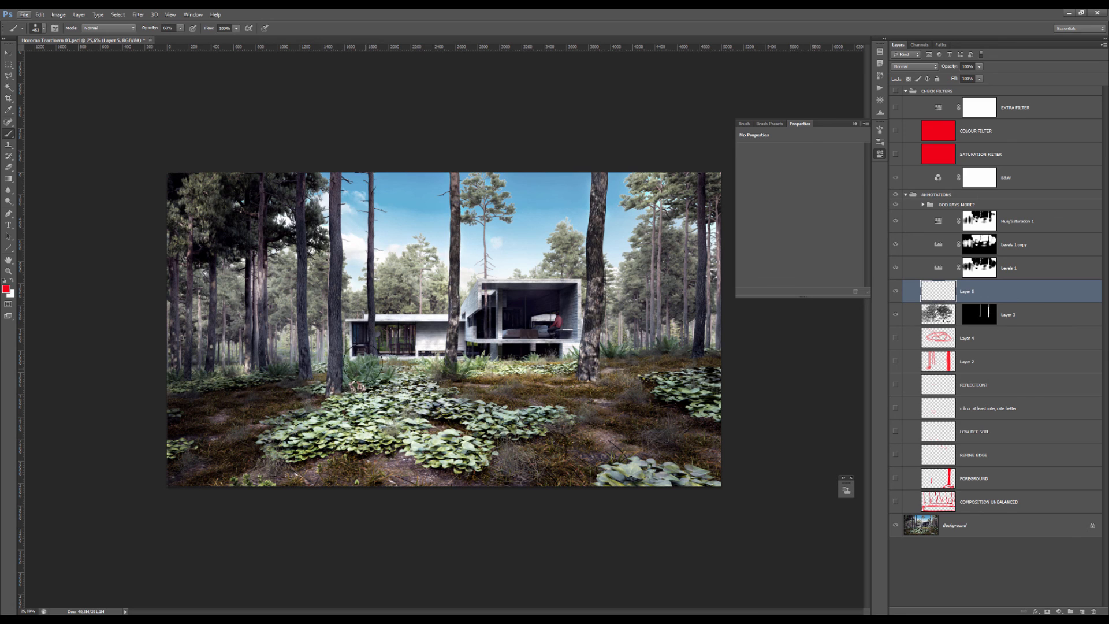
pyautogui.moveTo(185, 430)
pyautogui.mouseDown()
pyautogui.moveTo(375, 381)
pyautogui.moveTo(710, 404)
pyautogui.moveTo(234, 488)
pyautogui.moveTo(711, 462)
pyautogui.moveTo(410, 496)
pyautogui.mouseUp()
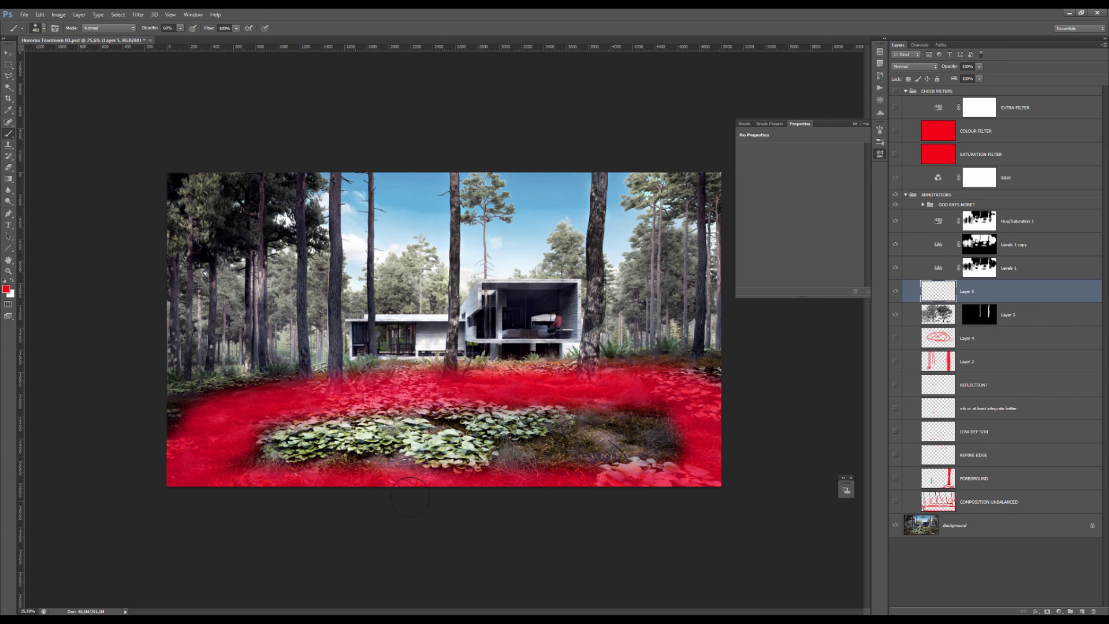
# - Clear the red ground paint from Layer 5 and deselect
pyautogui.hotkey('ctrl', 'a')
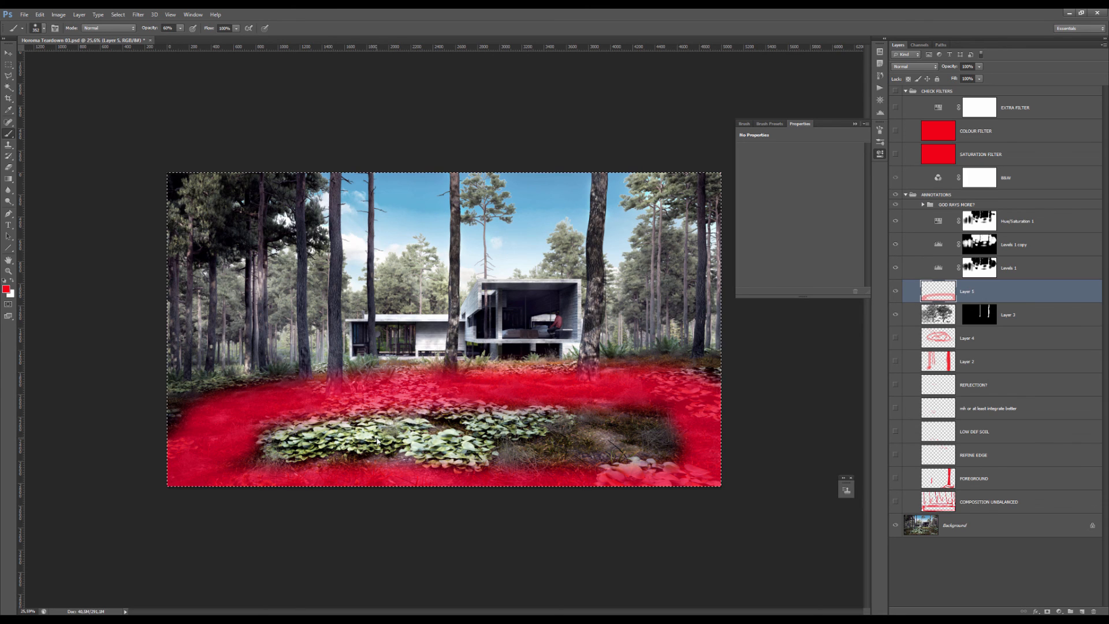
pyautogui.press('Delete')
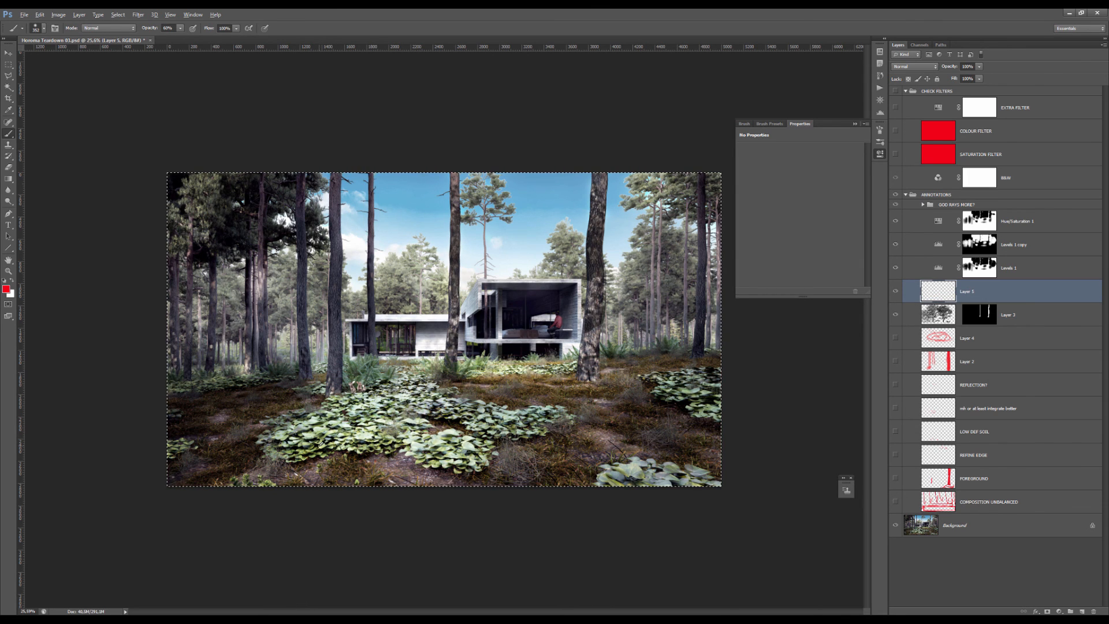
pyautogui.hotkey('ctrl', 'd')
# - With a smaller brush, mark the plant patch's left edge and the soil below it in red, and clear the marks from Layer 5
pyautogui.press('[')
pyautogui.moveTo(272, 435); pyautogui.dragTo(315, 452)
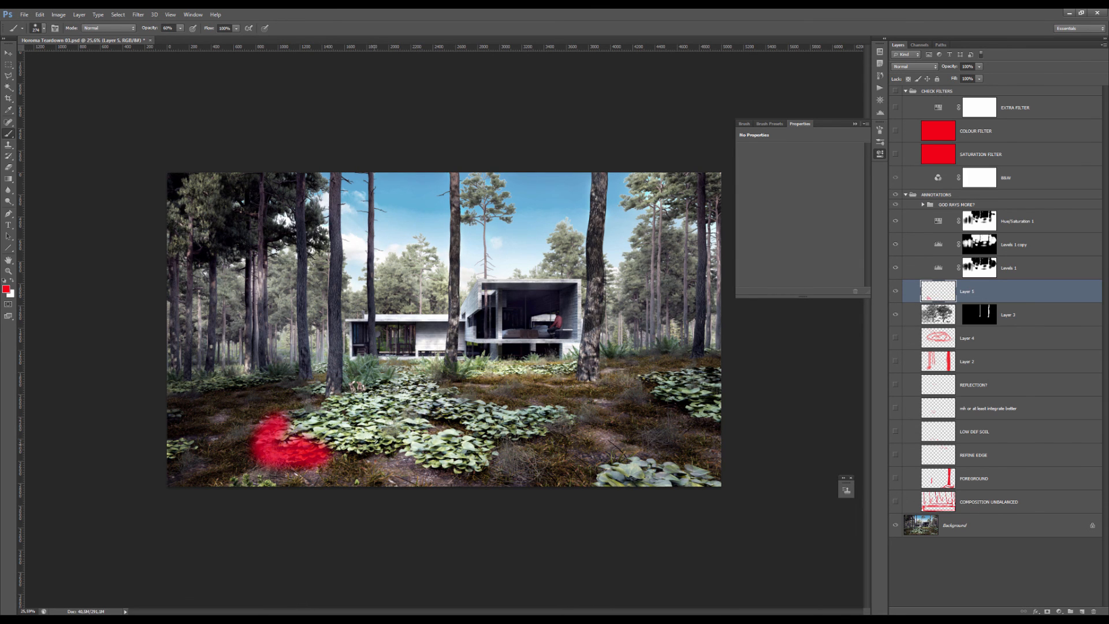
pyautogui.keyDown('alt'); pyautogui.rightClick(364, 447); pyautogui.keyUp('alt')
pyautogui.moveTo(318, 471); pyautogui.dragTo(445, 481)
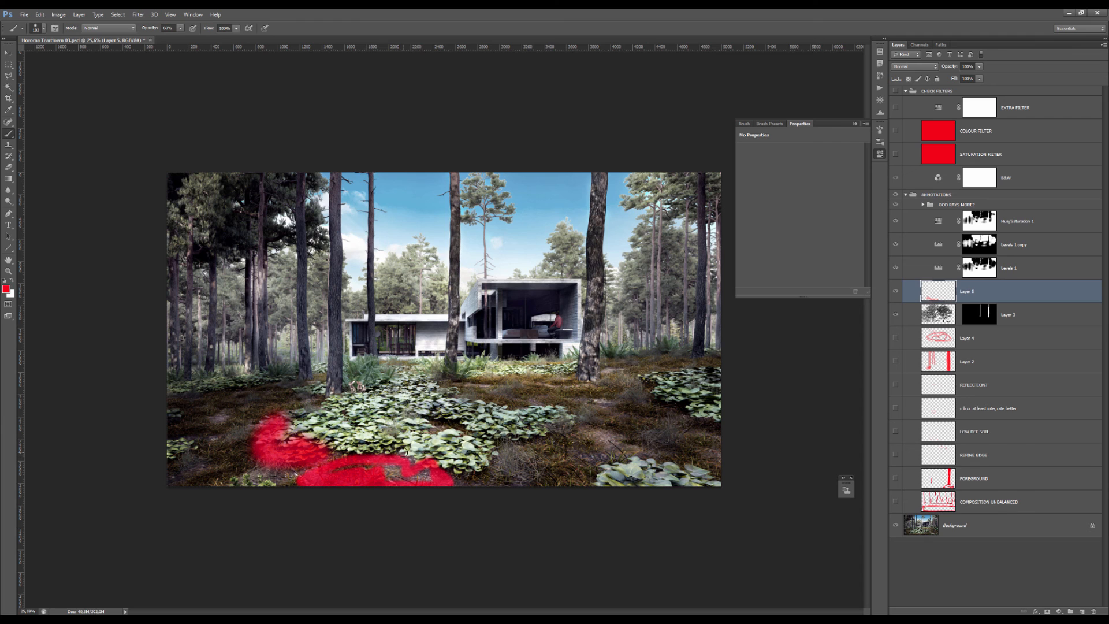
pyautogui.moveTo(450, 429); pyautogui.dragTo(411, 466)
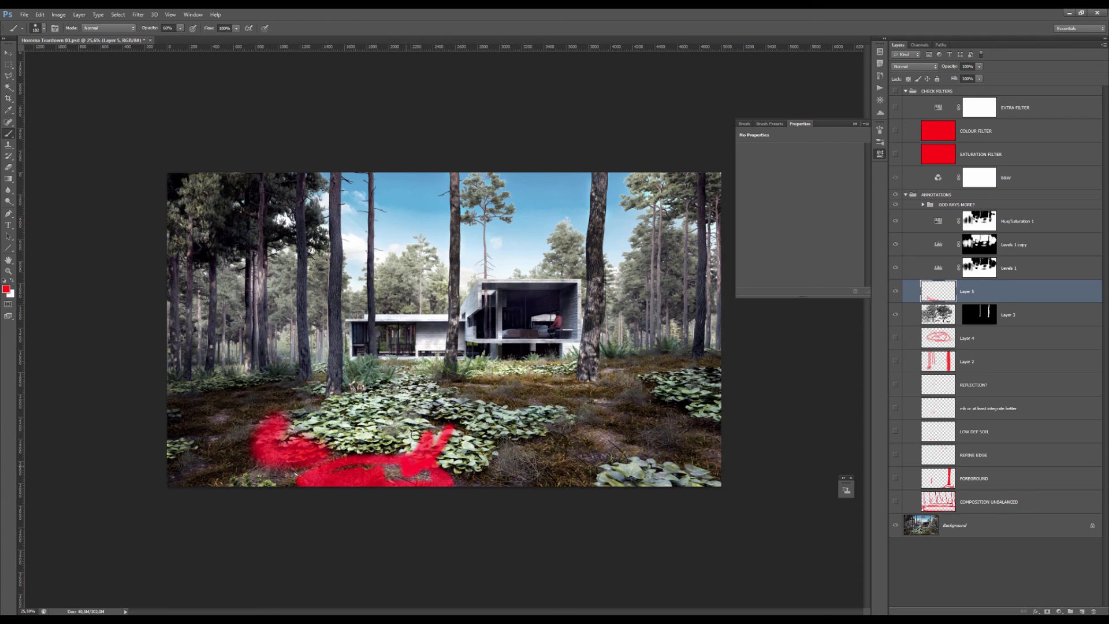
pyautogui.scroll(12, 401, 435)
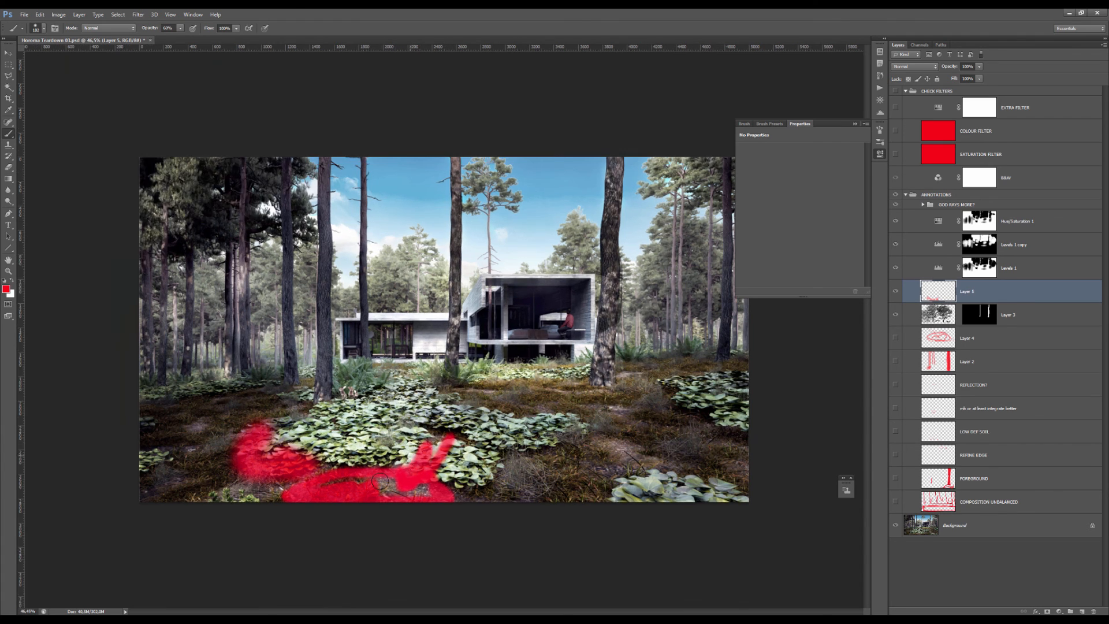
pyautogui.hotkey('ctrl', 'a')
pyautogui.press('Delete')
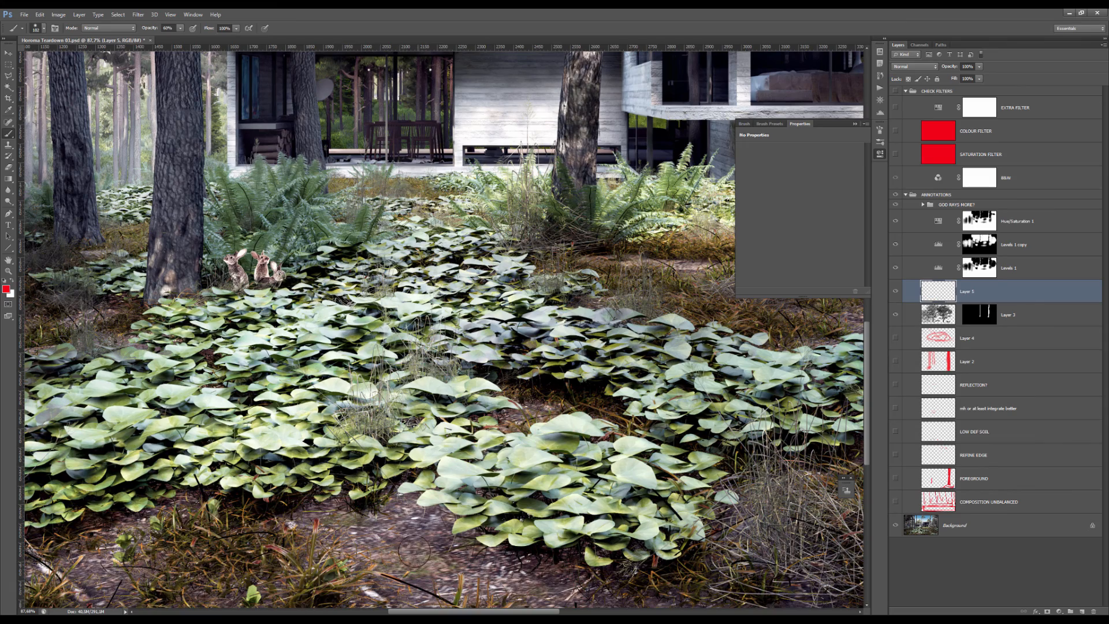
# - Dab two red spots on the bare soil beside the front plants, clear them from the layer and deselect
pyautogui.click(413, 549)
pyautogui.click(386, 484)
pyautogui.scroll(-6, 402, 490)
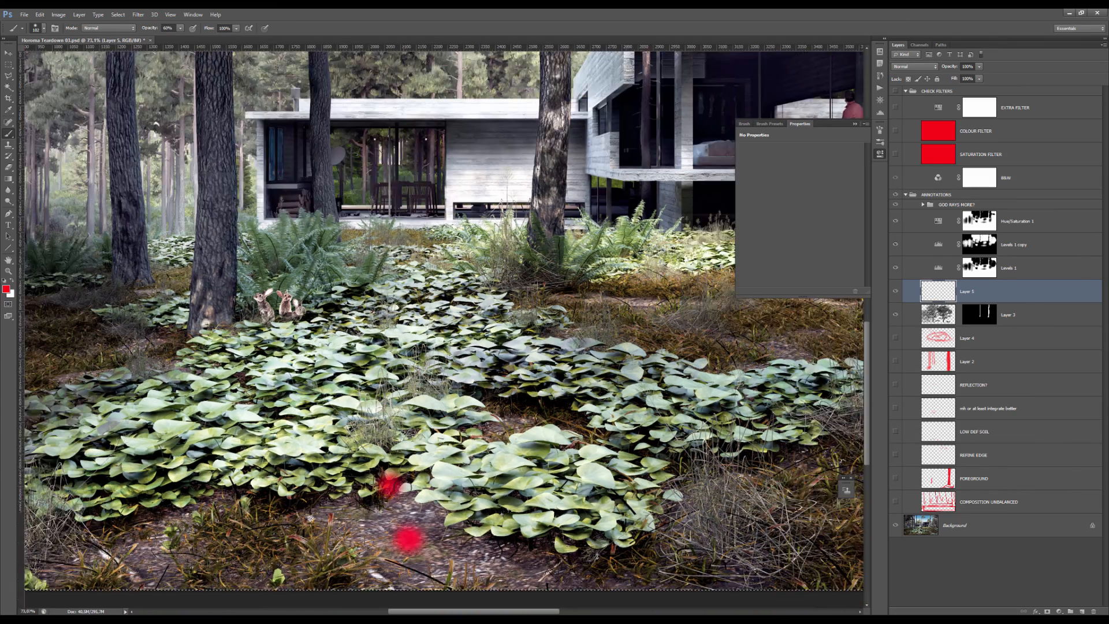
pyautogui.press('Delete')
pyautogui.scroll(-3, 402, 491)
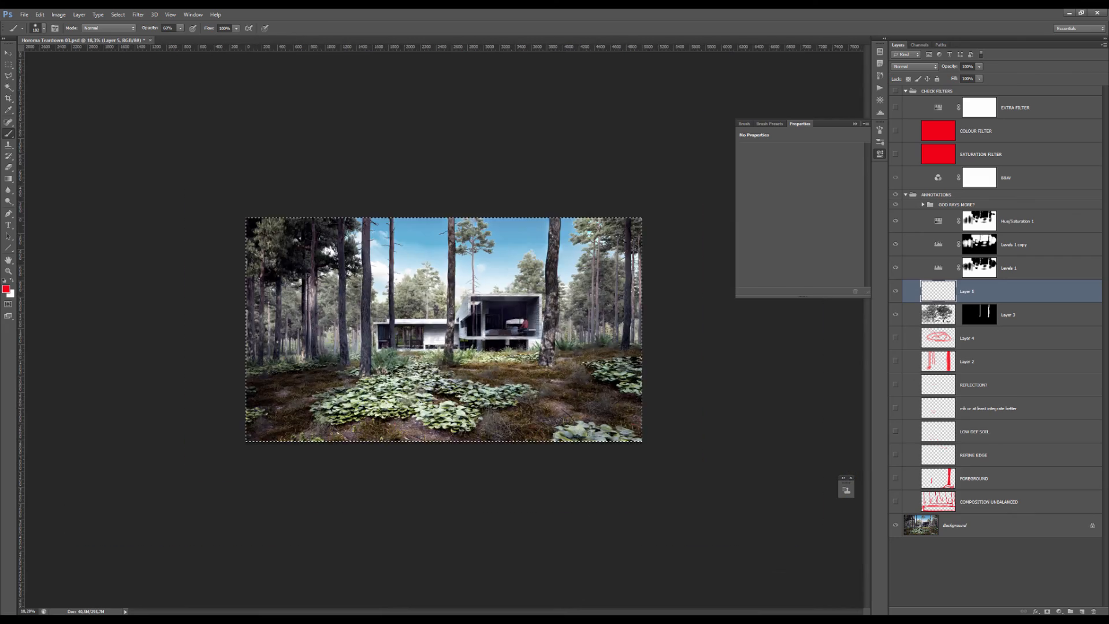
pyautogui.scroll(3, 402, 491)
pyautogui.scroll(4, 552, 403)
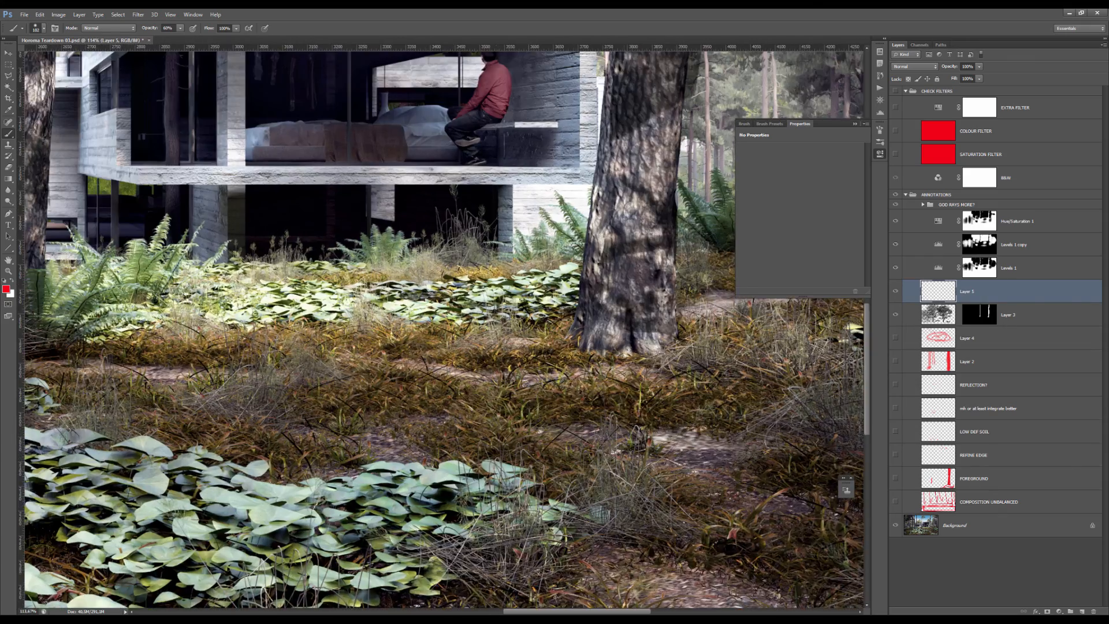
pyautogui.scroll(-5, 552, 403)
pyautogui.hotkey('ctrl', 'd')
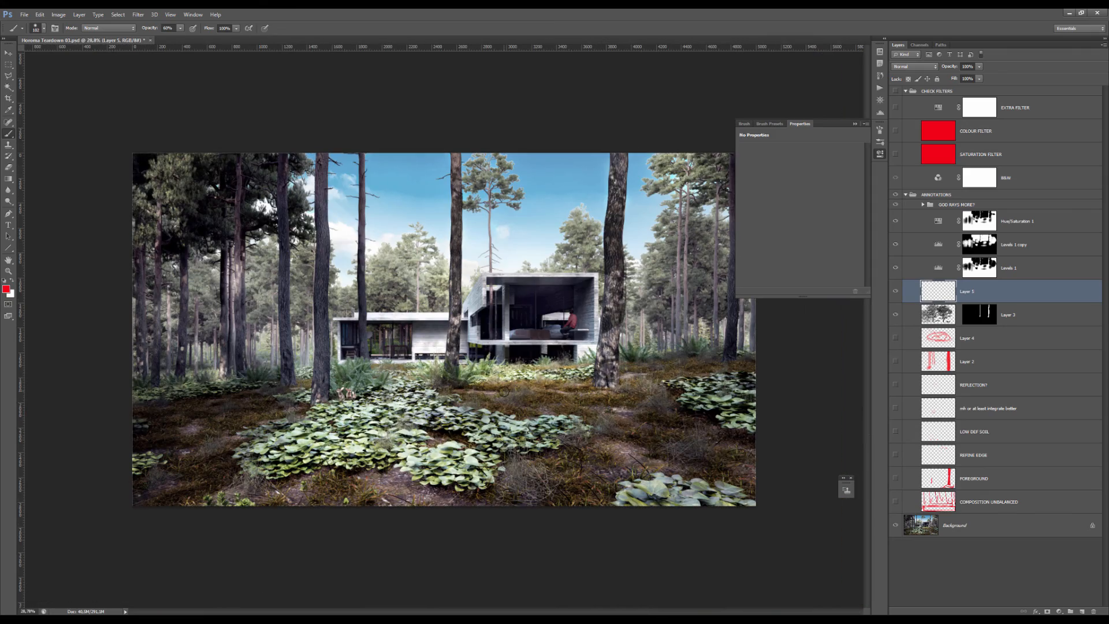
# - Show the REFLECTION? layer, examine the outlined glazing on both house volumes up close and hide the layer again
pyautogui.press('v')
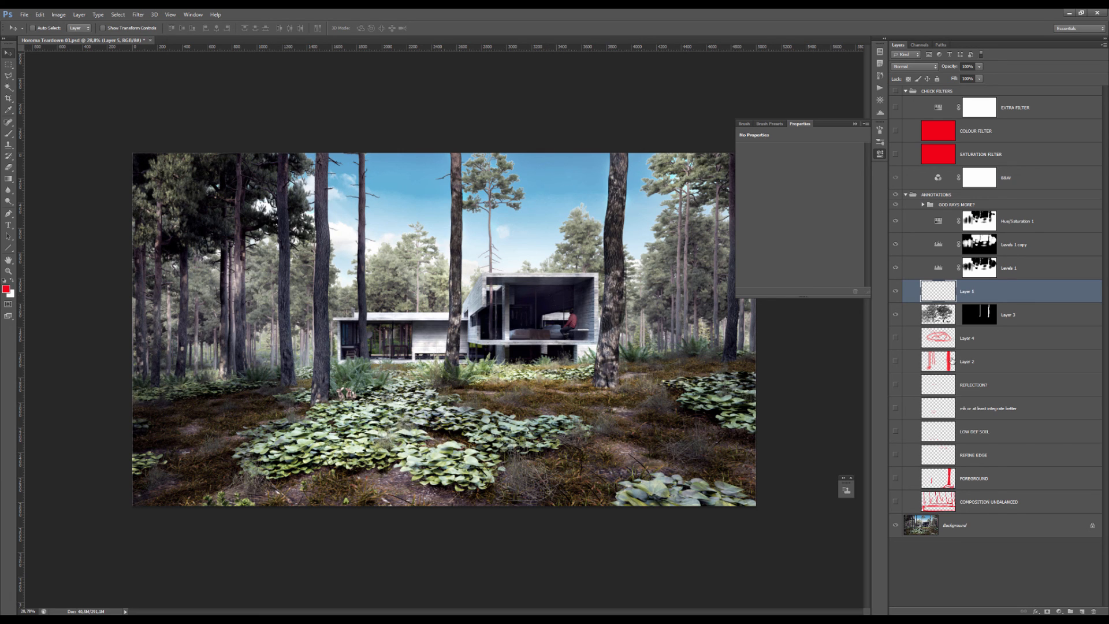
pyautogui.click(933, 386)
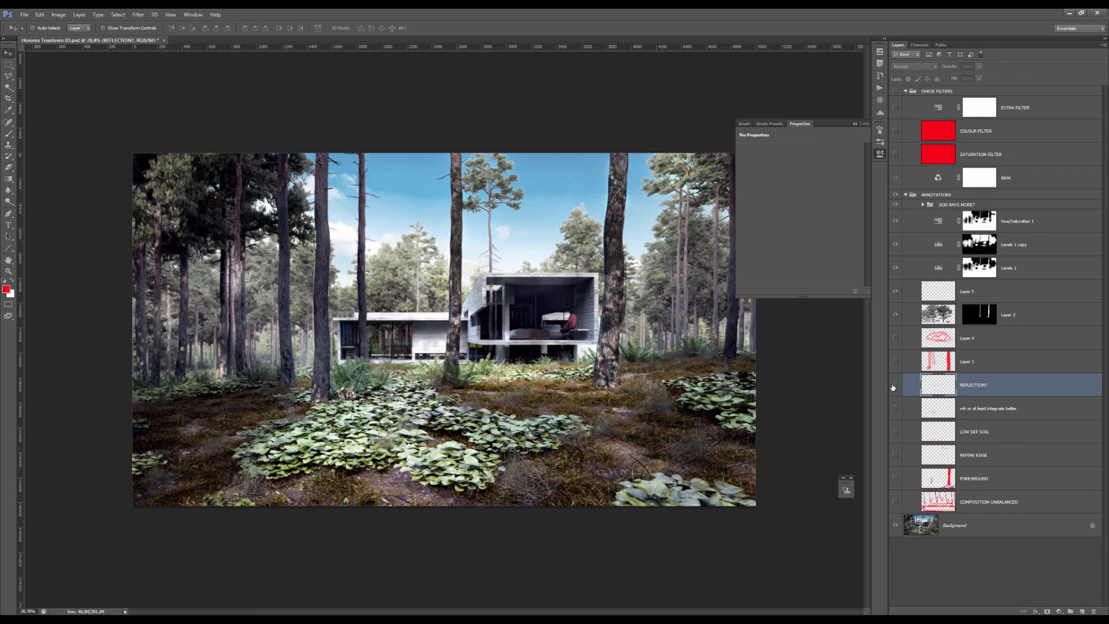
pyautogui.click(894, 386)
pyautogui.scroll(5, 430, 382)
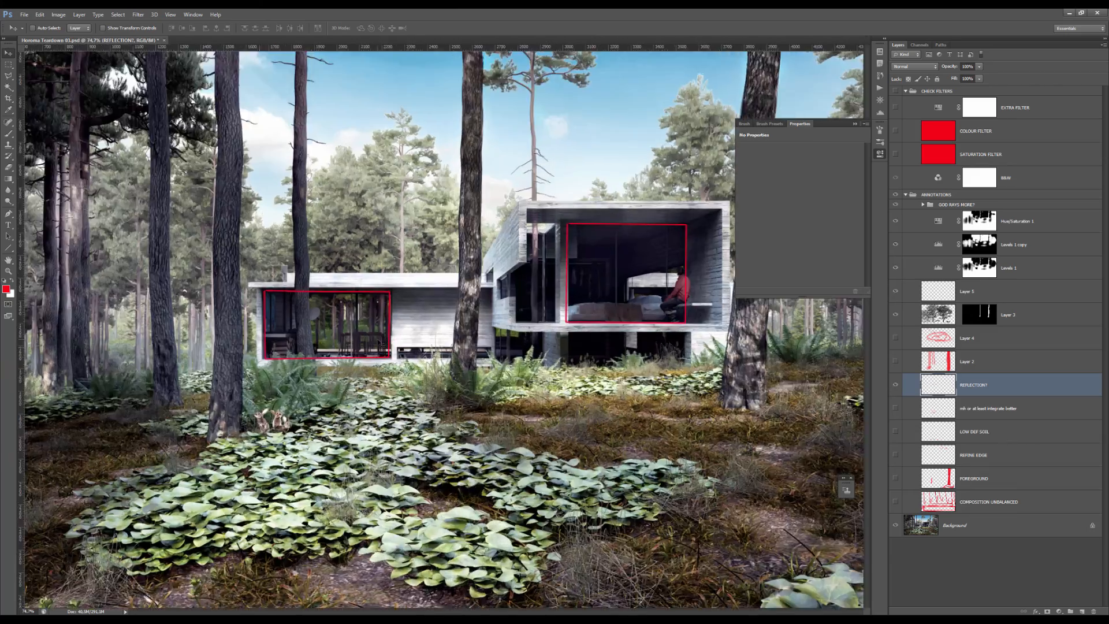
pyautogui.scroll(-3, 430, 382)
pyautogui.scroll(4, 663, 259)
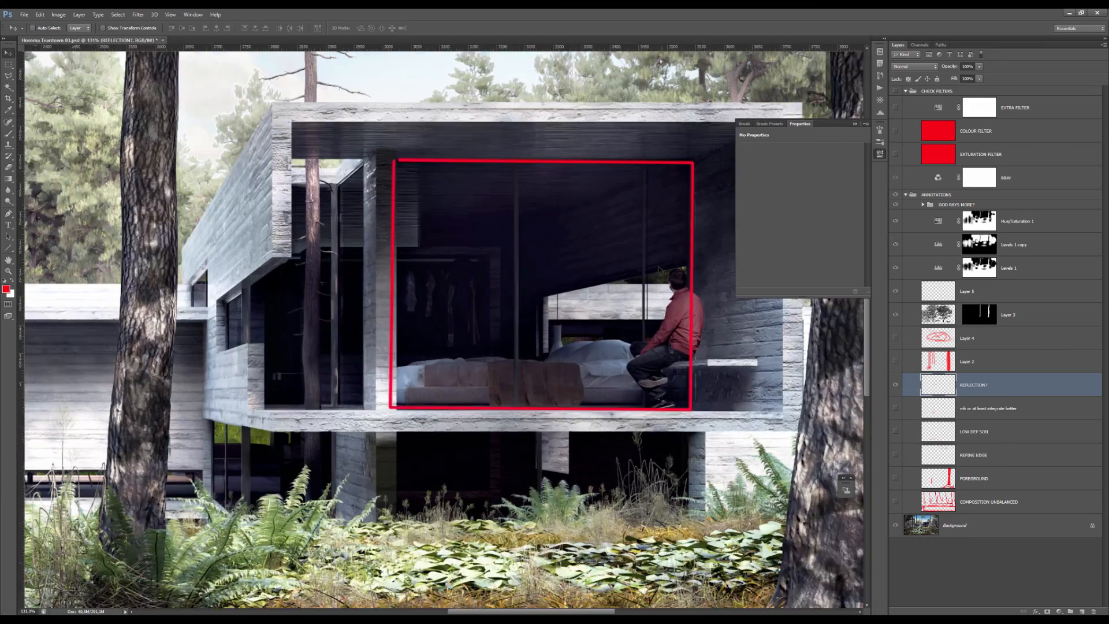
pyautogui.scroll(-5, 520, 289)
pyautogui.scroll(3, 408, 311)
pyautogui.scroll(2, 408, 311)
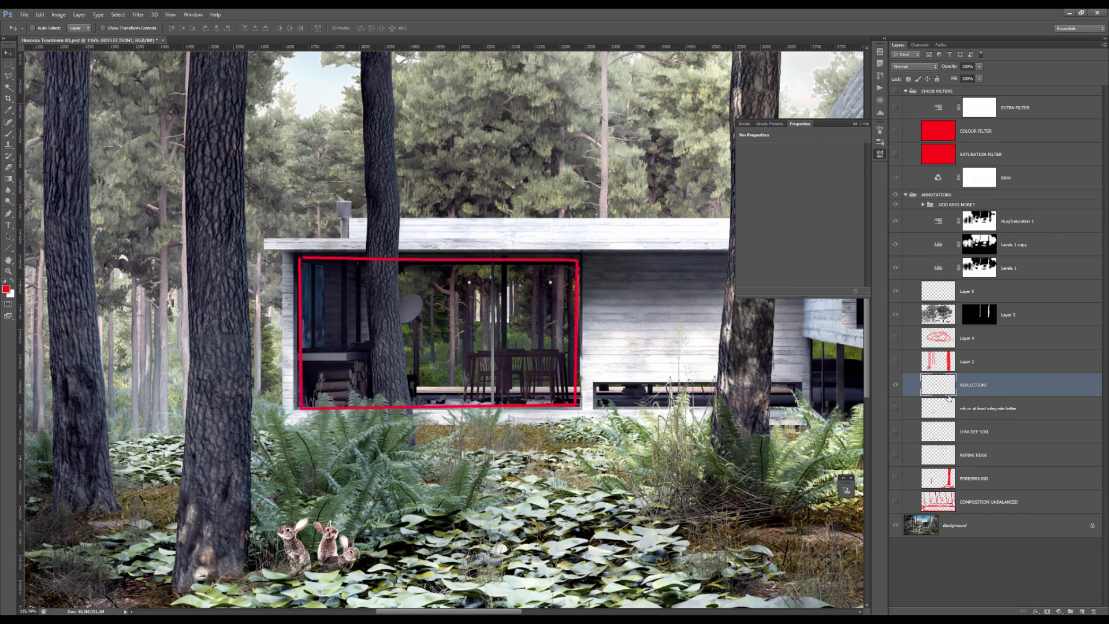
pyautogui.click(896, 385)
# - On Layer 5, outline the glazing sections of the low house wing in red with a small brush, retracing the frames
pyautogui.scroll(-1, 549, 298)
pyautogui.press('b')
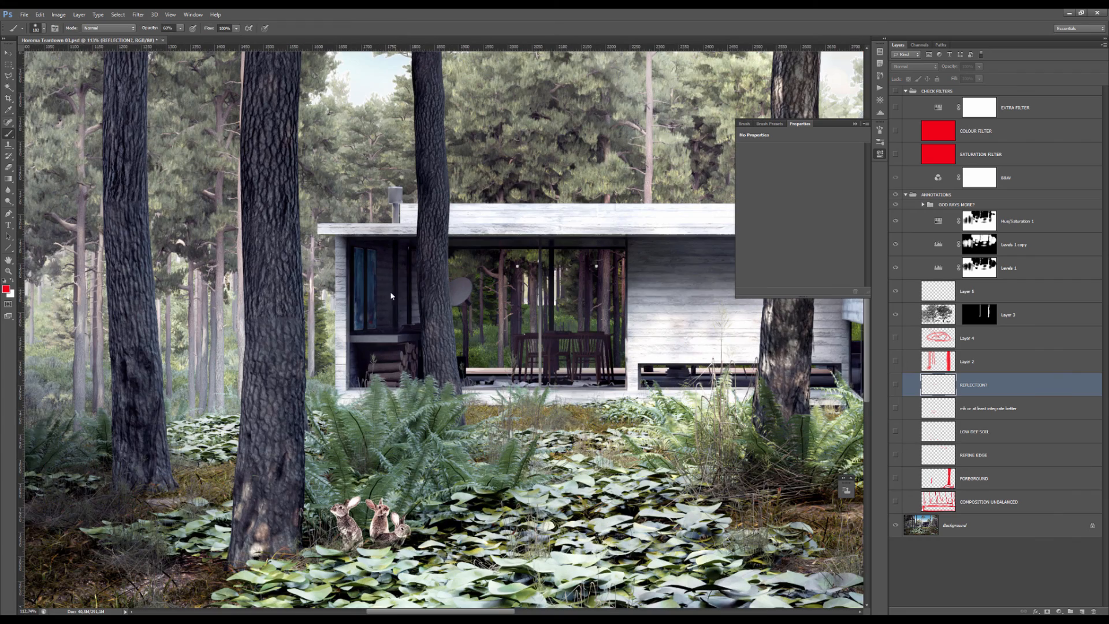
pyautogui.keyDown('alt'); pyautogui.rightClick(391, 295); pyautogui.keyUp('alt')
pyautogui.scroll(2, 540, 355)
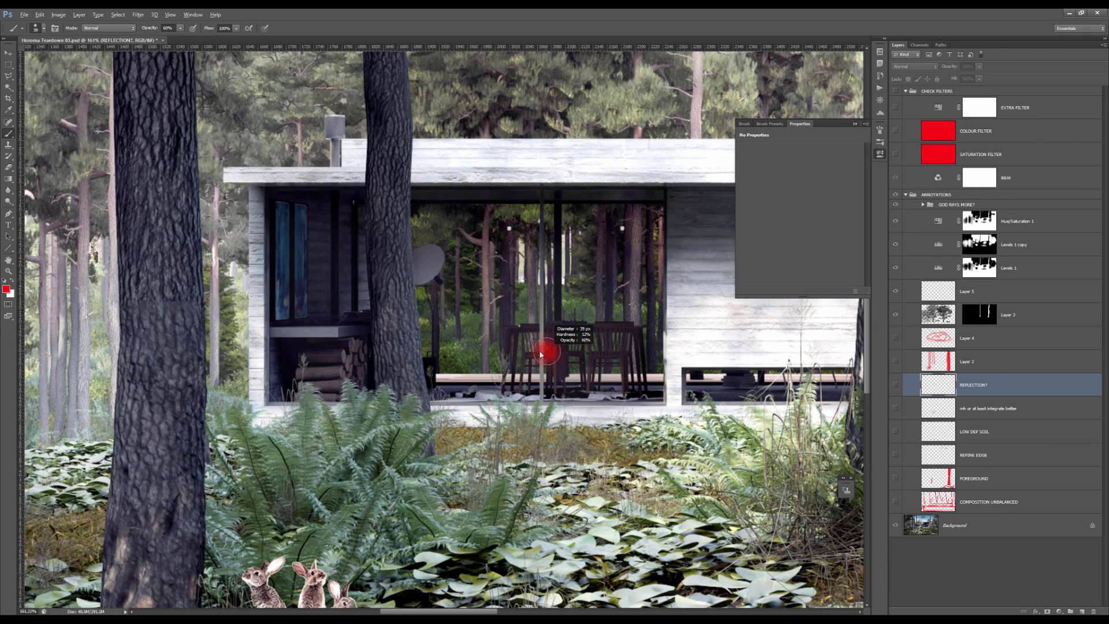
pyautogui.click(547, 281)
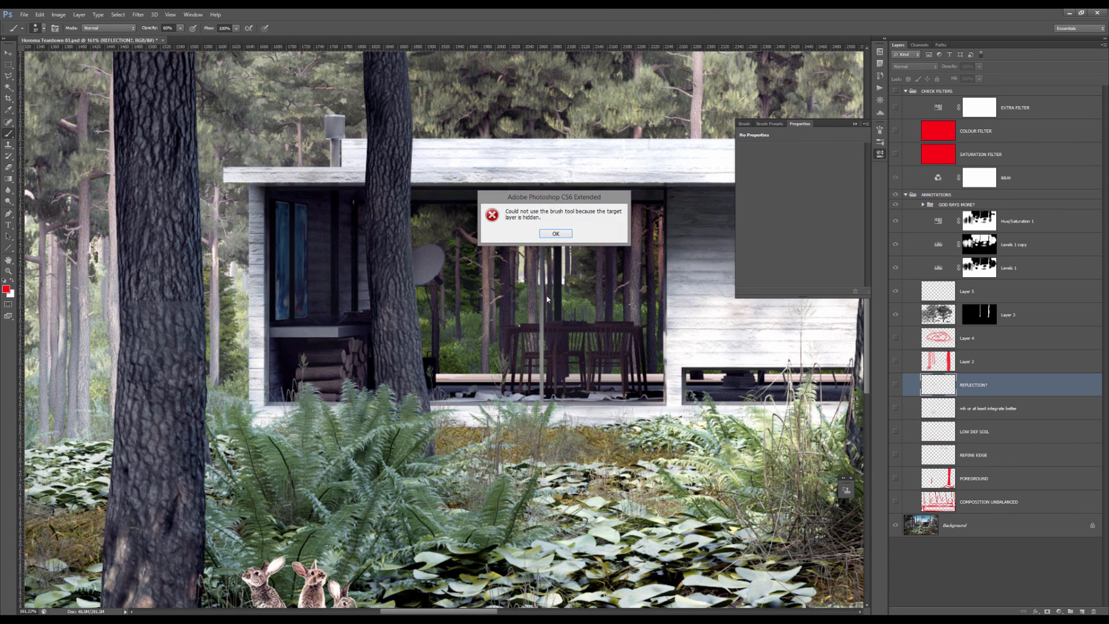
pyautogui.press('Return')
pyautogui.click(982, 292)
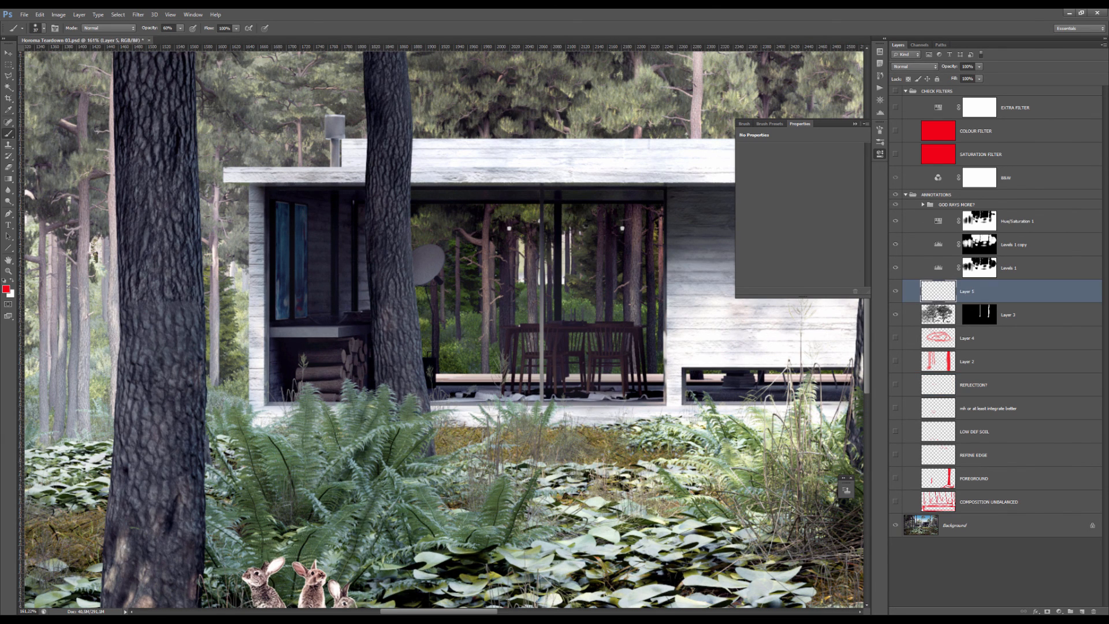
pyautogui.keyDown('alt'); pyautogui.rightClick(552, 204); pyautogui.keyUp('alt')
pyautogui.moveTo(545, 203)
pyautogui.mouseDown()
pyautogui.moveTo(659, 202)
pyautogui.moveTo(660, 403)
pyautogui.moveTo(532, 407)
pyautogui.moveTo(531, 191)
pyautogui.moveTo(645, 201)
pyautogui.moveTo(662, 286)
pyautogui.moveTo(644, 413)
pyautogui.moveTo(536, 411)
pyautogui.moveTo(540, 202)
pyautogui.moveTo(549, 385)
pyautogui.mouseUp()
pyautogui.moveTo(639, 399)
pyautogui.mouseDown()
pyautogui.moveTo(666, 354)
pyautogui.moveTo(663, 200)
pyautogui.moveTo(555, 198)
pyautogui.mouseUp()
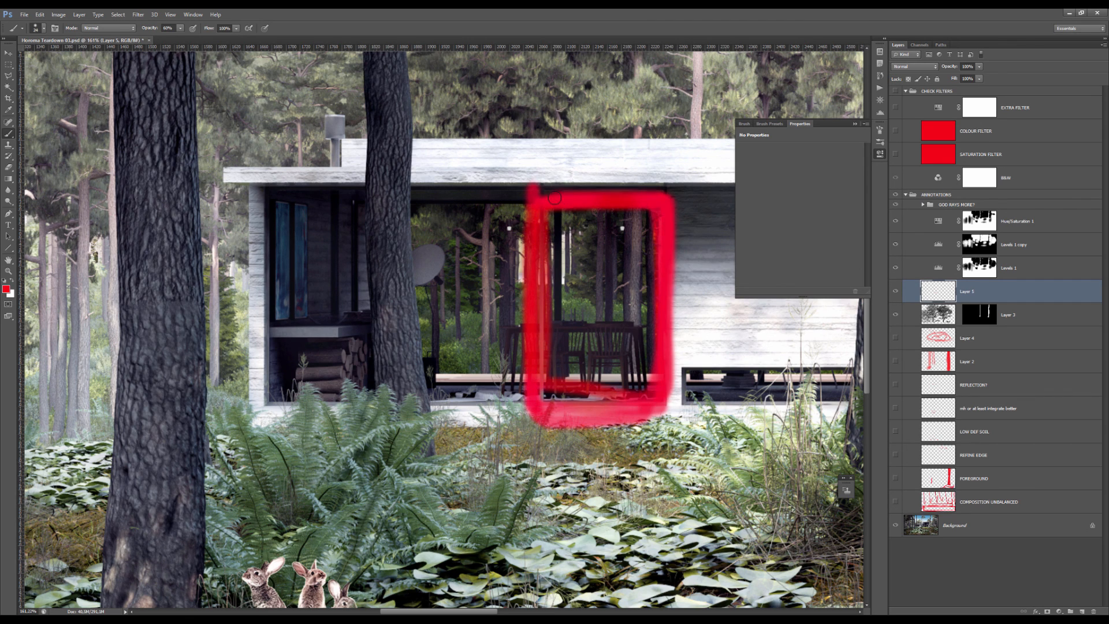
pyautogui.moveTo(276, 196)
pyautogui.mouseDown()
pyautogui.moveTo(538, 300)
pyautogui.moveTo(530, 386)
pyautogui.moveTo(460, 406)
pyautogui.moveTo(269, 397)
pyautogui.moveTo(255, 317)
pyautogui.moveTo(267, 172)
pyautogui.moveTo(272, 371)
pyautogui.mouseUp()
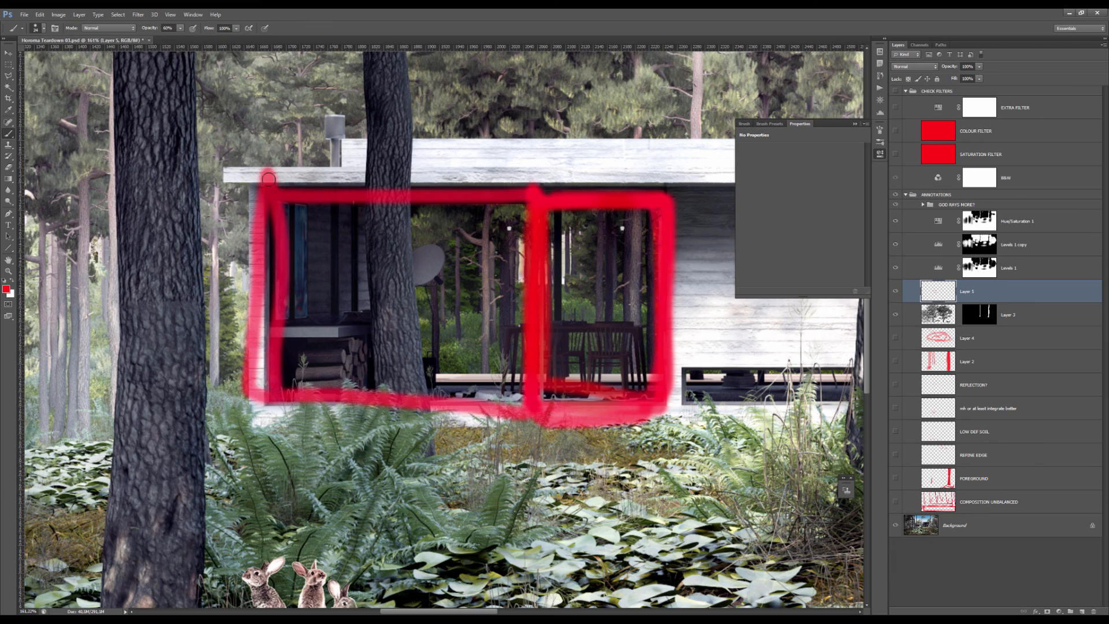
pyautogui.scroll(-5, 537, 174)
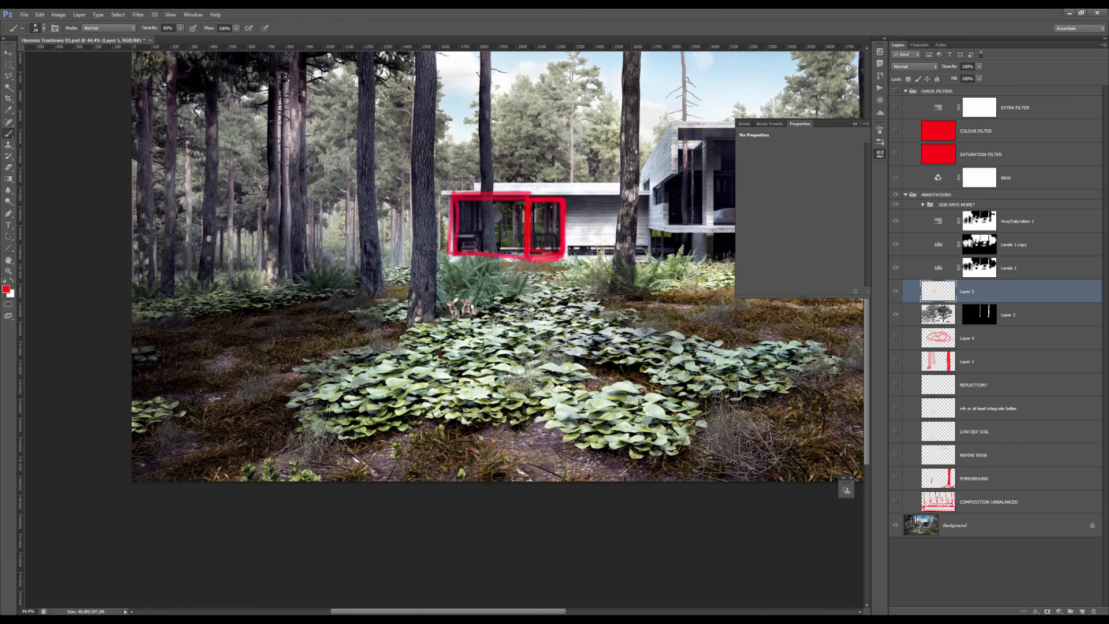
pyautogui.scroll(3, 520, 231)
pyautogui.moveTo(399, 169)
pyautogui.mouseDown()
pyautogui.moveTo(489, 169)
pyautogui.moveTo(546, 300)
pyautogui.mouseUp()
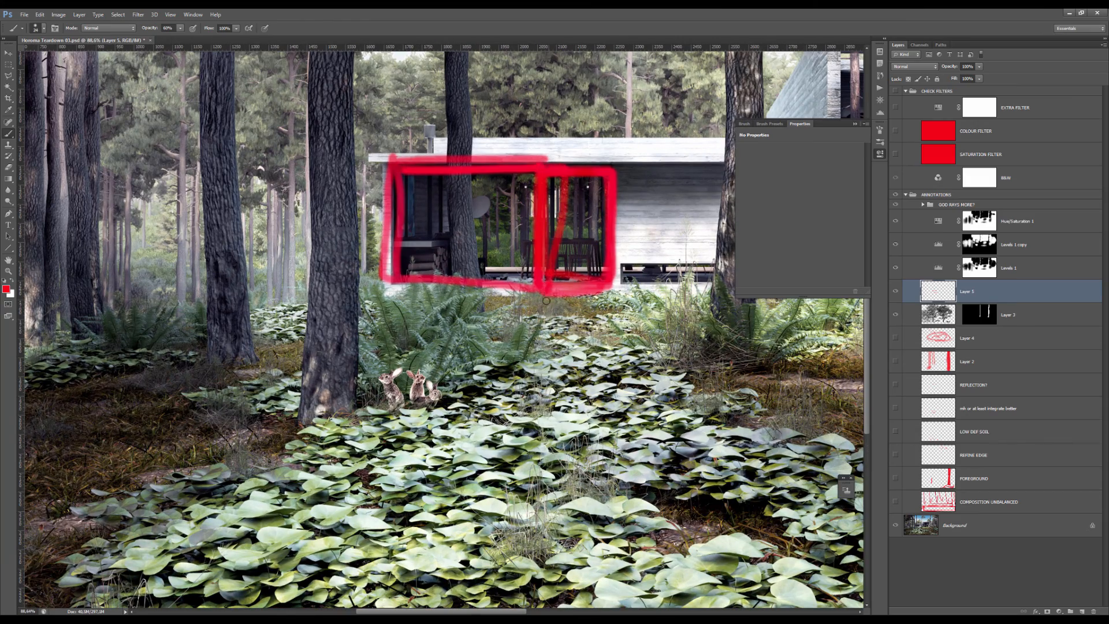
# - With a larger soft brush, paint red bands along the treeline, ground line and around the house, and clear everything from Layer 5
pyautogui.scroll(-5, 415, 286)
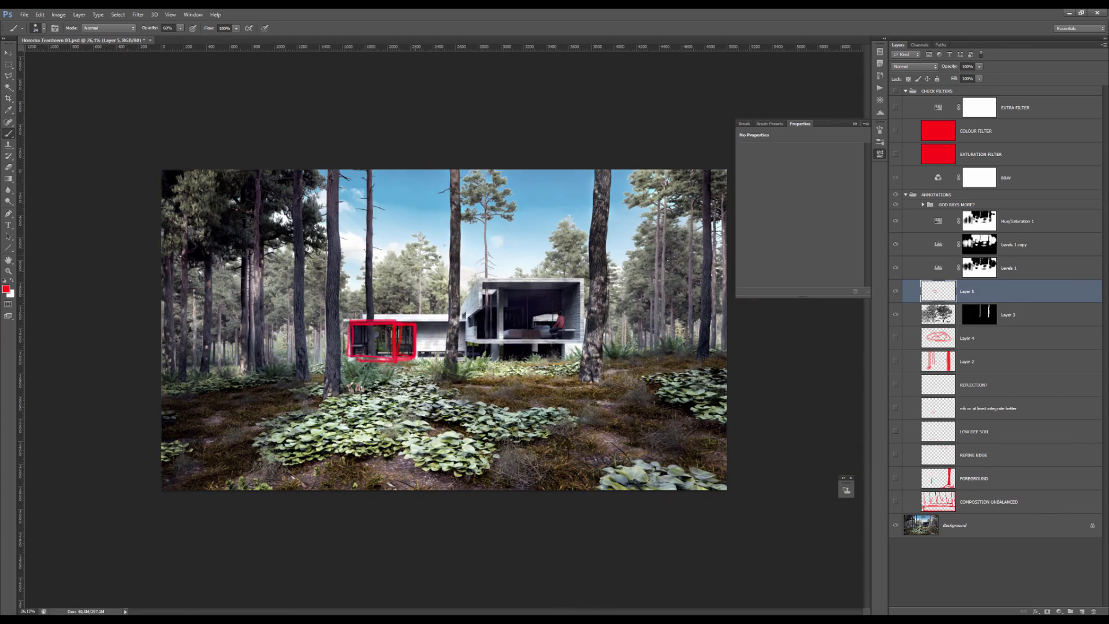
pyautogui.moveTo(297, 280)
pyautogui.mouseDown()
pyautogui.moveTo(263, 265)
pyautogui.moveTo(453, 254)
pyautogui.moveTo(744, 269)
pyautogui.moveTo(688, 339)
pyautogui.moveTo(387, 365)
pyautogui.moveTo(248, 358)
pyautogui.mouseUp()
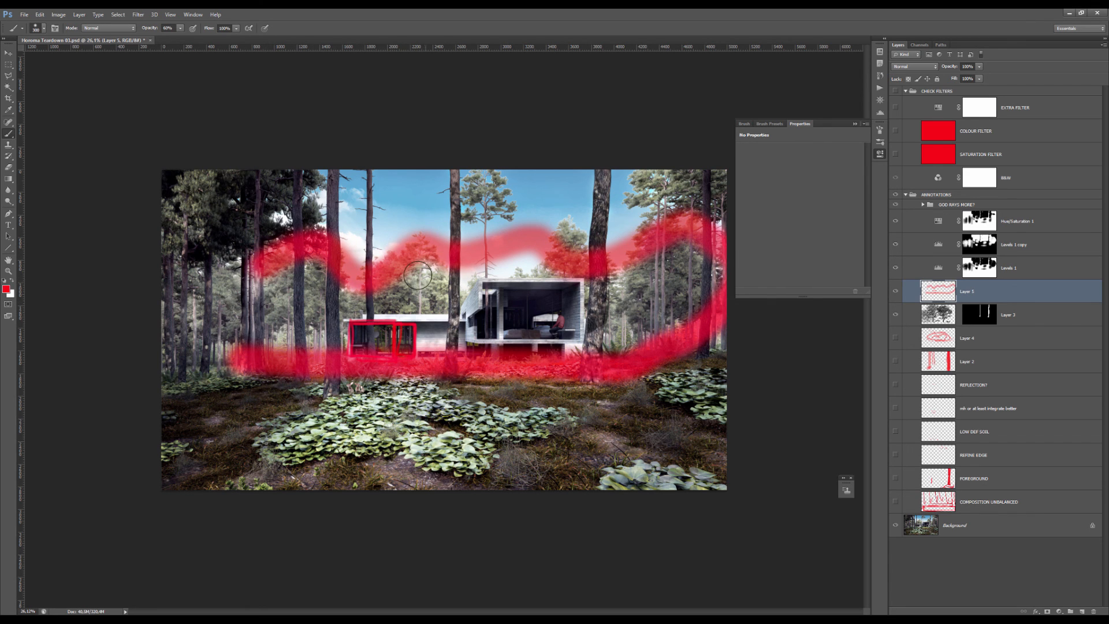
pyautogui.scroll(2, 378, 344)
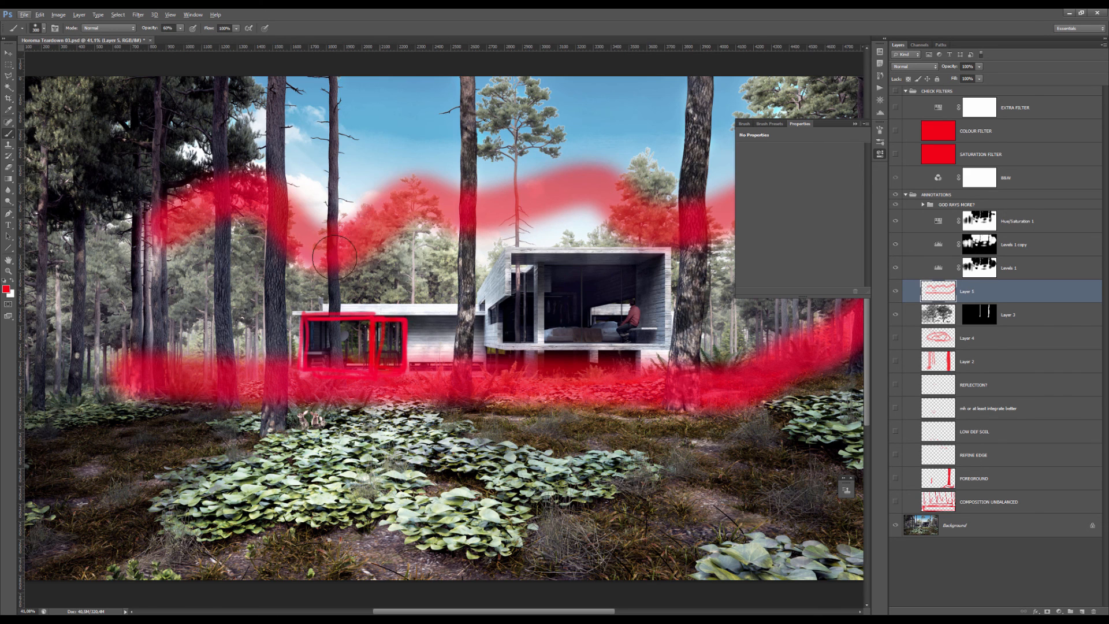
pyautogui.moveTo(363, 326); pyautogui.dragTo(346, 326)
pyautogui.scroll(-3, 359, 284)
pyautogui.scroll(2, 363, 298)
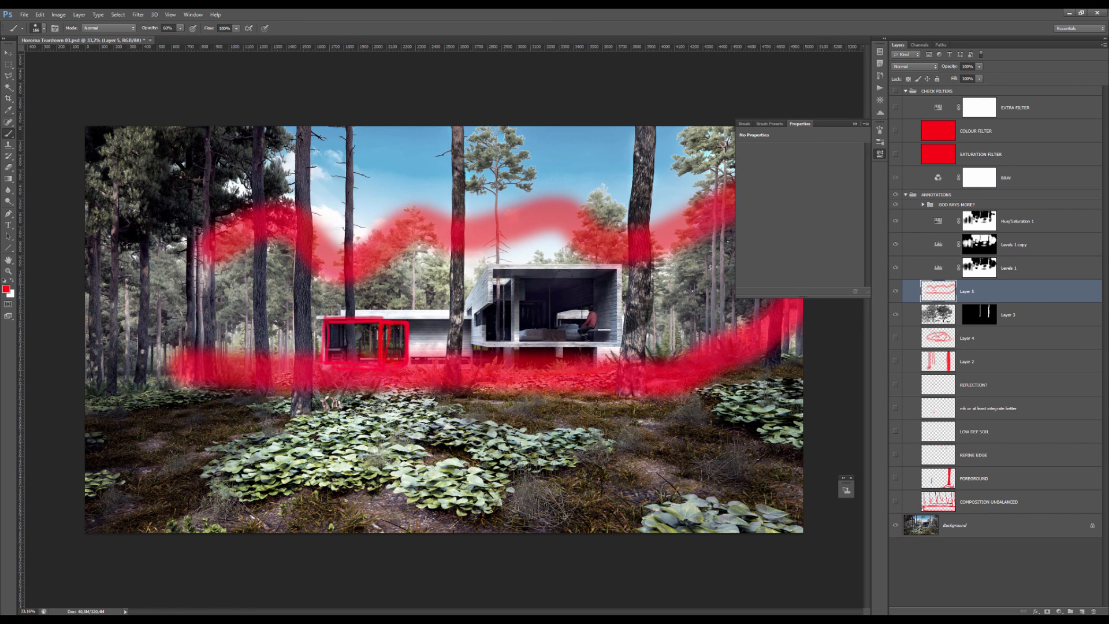
pyautogui.moveTo(508, 263)
pyautogui.mouseDown()
pyautogui.moveTo(600, 323)
pyautogui.moveTo(312, 265)
pyautogui.moveTo(509, 272)
pyautogui.moveTo(340, 296)
pyautogui.mouseUp()
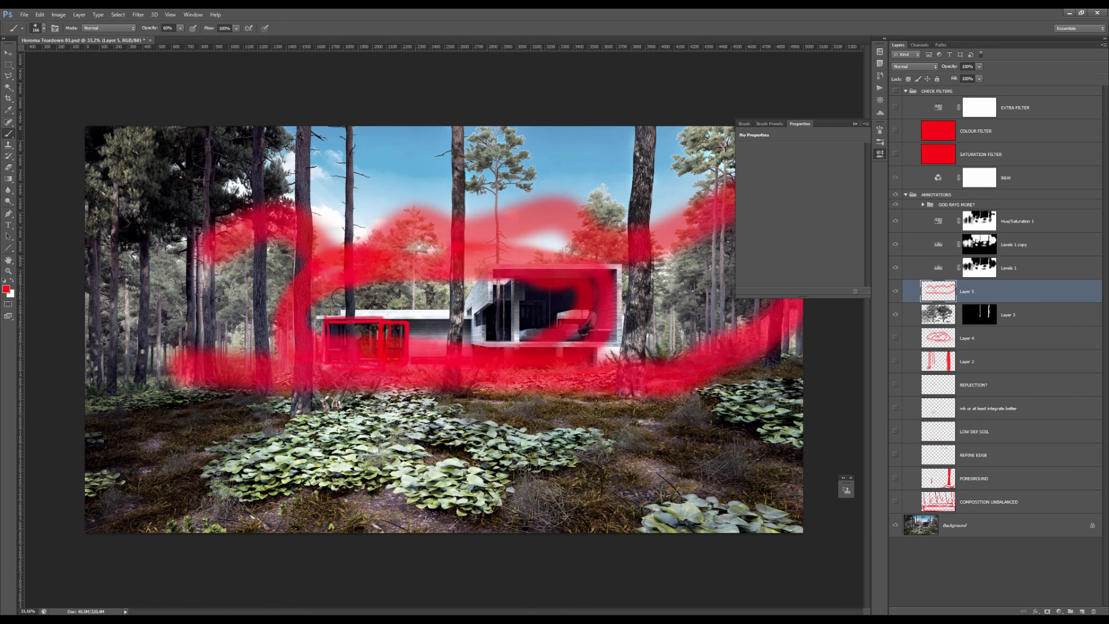
pyautogui.hotkey('ctrl', 'a')
pyautogui.press('Delete')
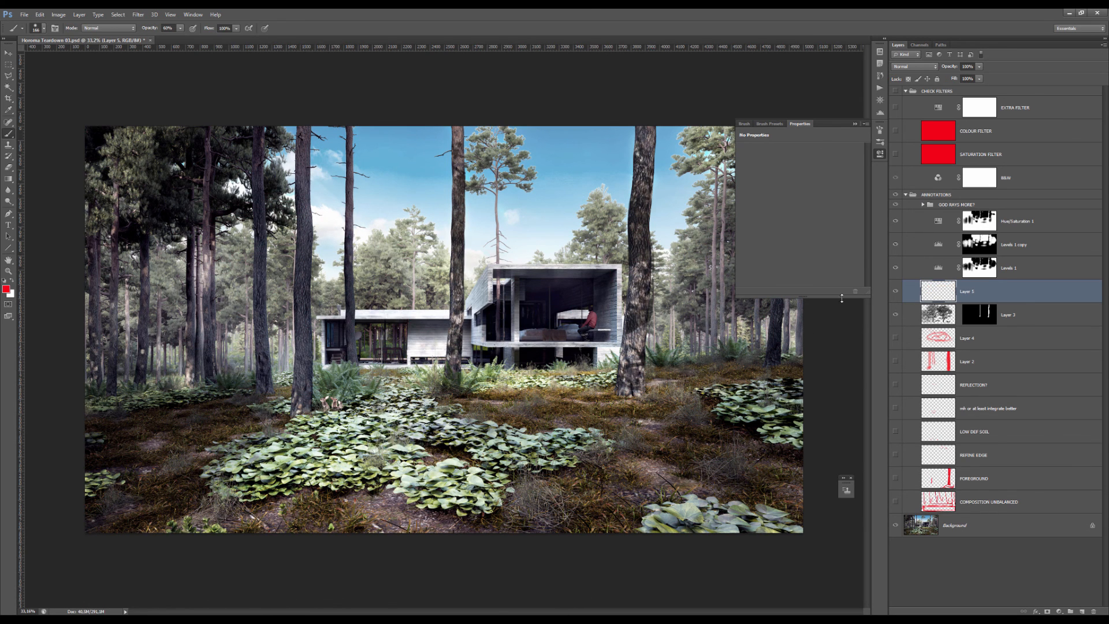
# - Brush red marks around the low wing and the raised house volume, and clear them from the layer
pyautogui.moveTo(402, 345)
pyautogui.mouseDown()
pyautogui.moveTo(428, 341)
pyautogui.moveTo(399, 332)
pyautogui.mouseUp()
pyautogui.moveTo(294, 314)
pyautogui.mouseDown()
pyautogui.moveTo(415, 330)
pyautogui.moveTo(321, 373)
pyautogui.moveTo(290, 315)
pyautogui.mouseUp()
pyautogui.moveTo(582, 242)
pyautogui.mouseDown()
pyautogui.moveTo(705, 250)
pyautogui.moveTo(694, 343)
pyautogui.moveTo(575, 324)
pyautogui.mouseUp()
pyautogui.scroll(-3, 531, 275)
pyautogui.press('Delete')
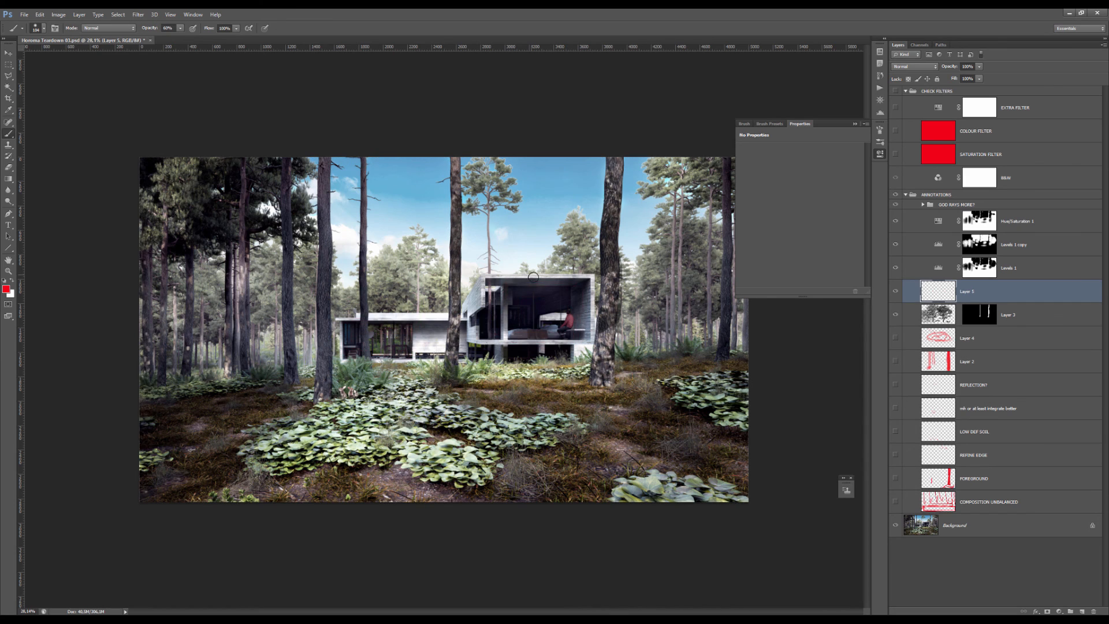
# - Marquee-select the picture area and stamp all visible layers into a merged copy directly above Hue/Saturation 1
pyautogui.press('m')
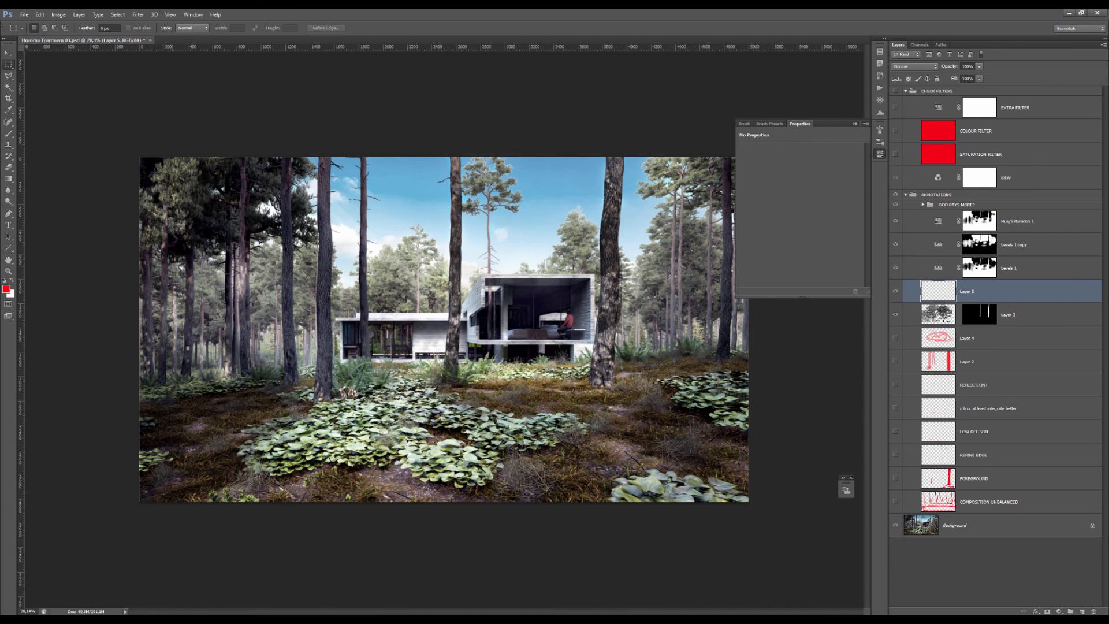
pyautogui.moveTo(289, 285); pyautogui.dragTo(753, 457)
pyautogui.click(914, 226)
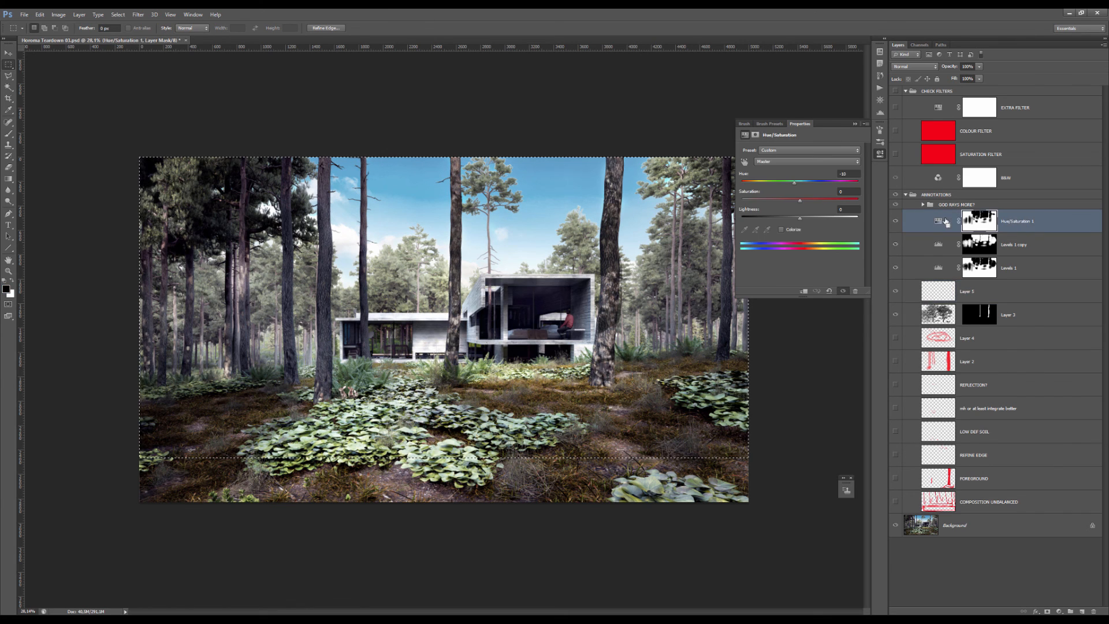
pyautogui.hotkey('ctrl', 'shift', 'alt', 'e')
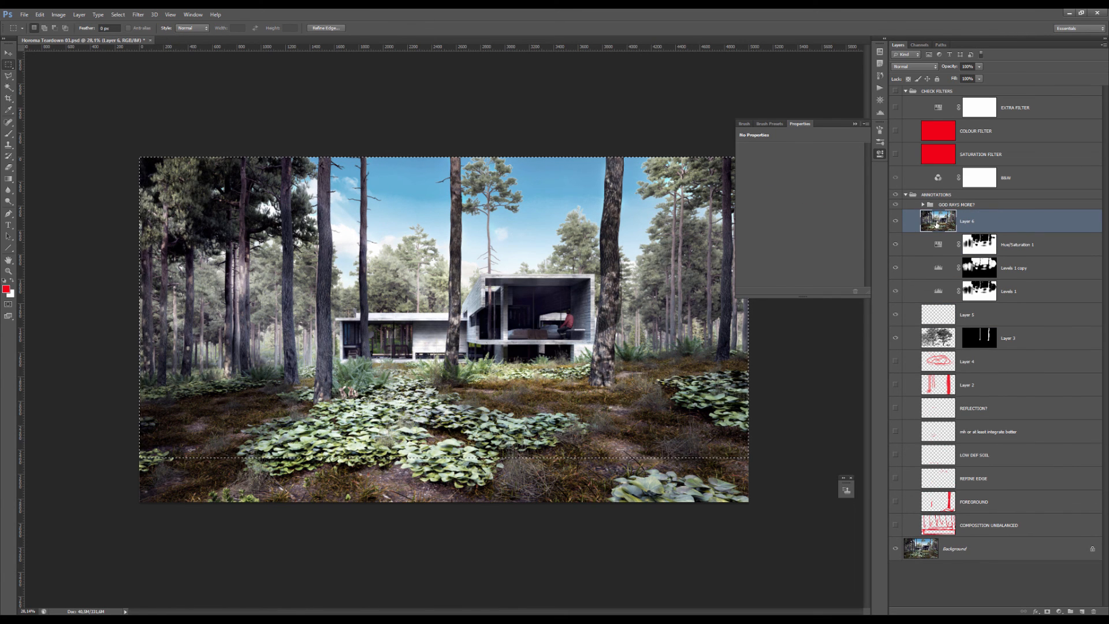
# - With an enlarged Clone Stamp, cover both house volumes on the merged Layer 6 with surrounding forest, and hide the layer
pyautogui.press('s')
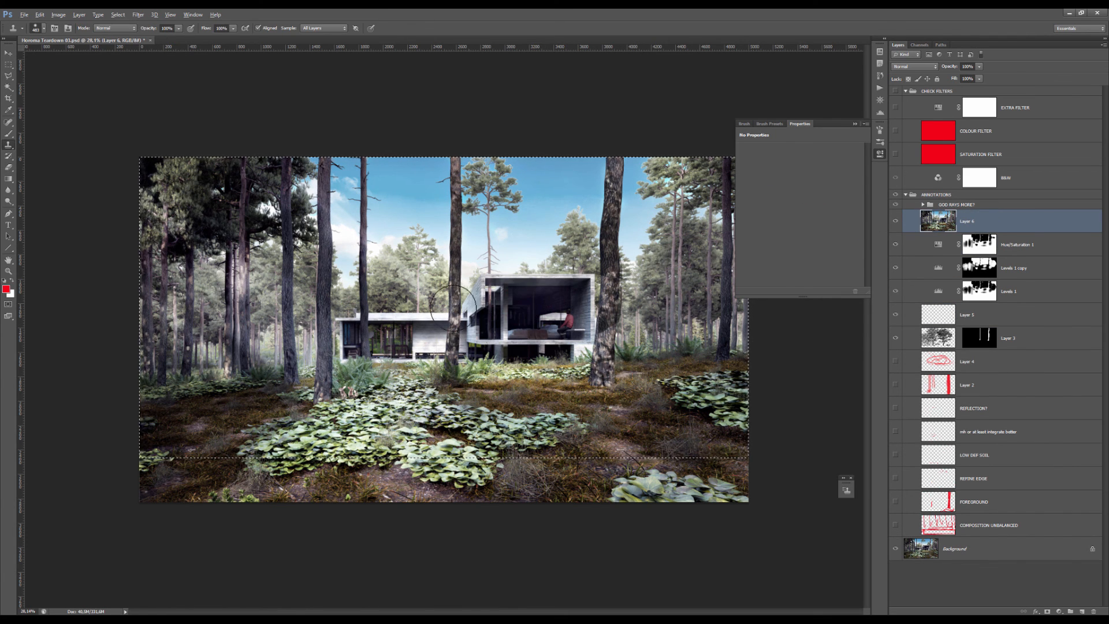
pyautogui.press(']')
pyautogui.press(']')
pyautogui.moveTo(387, 339)
pyautogui.mouseDown()
pyautogui.moveTo(438, 345)
pyautogui.moveTo(424, 317)
pyautogui.moveTo(340, 338)
pyautogui.moveTo(473, 331)
pyautogui.moveTo(451, 298)
pyautogui.moveTo(504, 324)
pyautogui.moveTo(474, 333)
pyautogui.moveTo(445, 316)
pyautogui.moveTo(494, 315)
pyautogui.moveTo(556, 284)
pyautogui.moveTo(549, 315)
pyautogui.moveTo(573, 328)
pyautogui.moveTo(605, 301)
pyautogui.moveTo(580, 298)
pyautogui.moveTo(545, 327)
pyautogui.moveTo(473, 311)
pyautogui.moveTo(474, 341)
pyautogui.moveTo(554, 348)
pyautogui.mouseUp()
pyautogui.press('v')
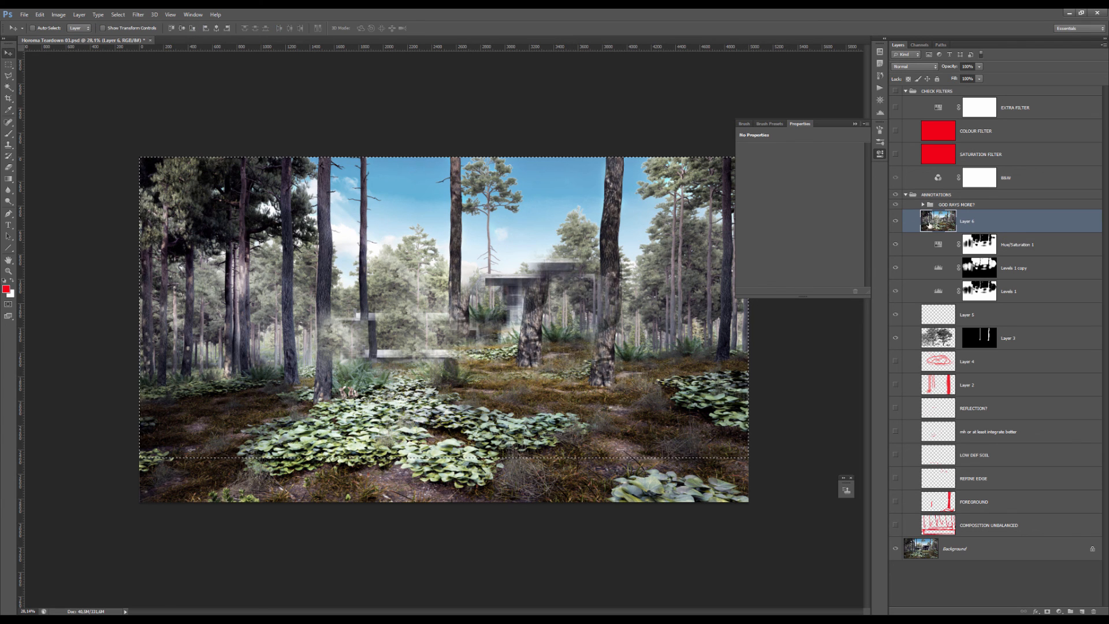
pyautogui.click(896, 221)
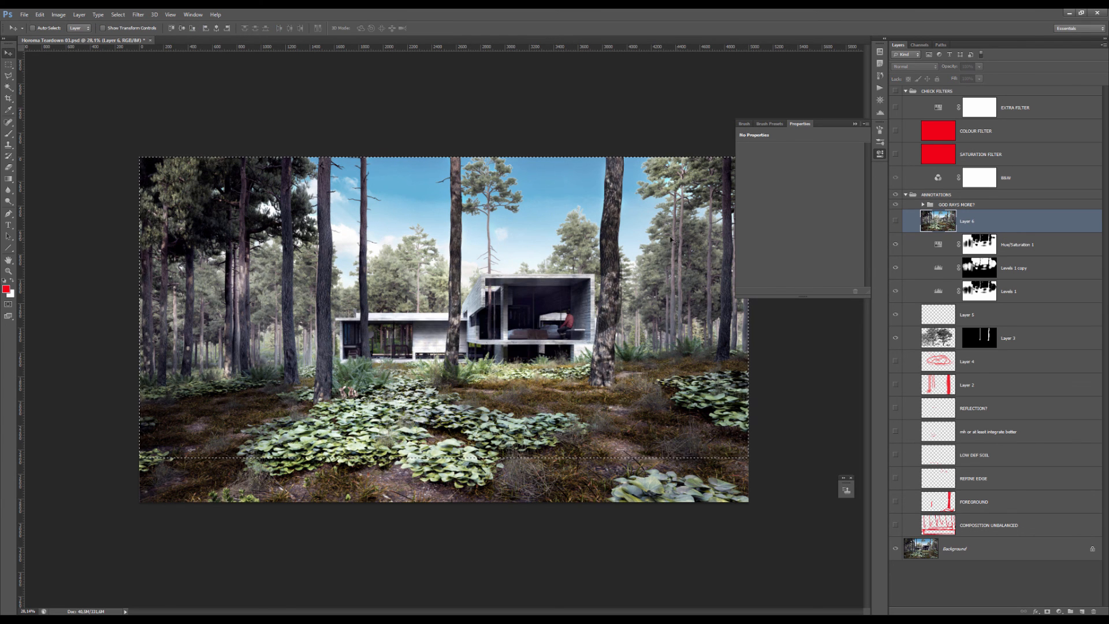
# - Add a new layer and outline the raised volume's large window with the Polygonal Lasso, leaving out the seated figure
pyautogui.press('l')
pyautogui.scroll(3, 598, 277)
pyautogui.scroll(3, 445, 318)
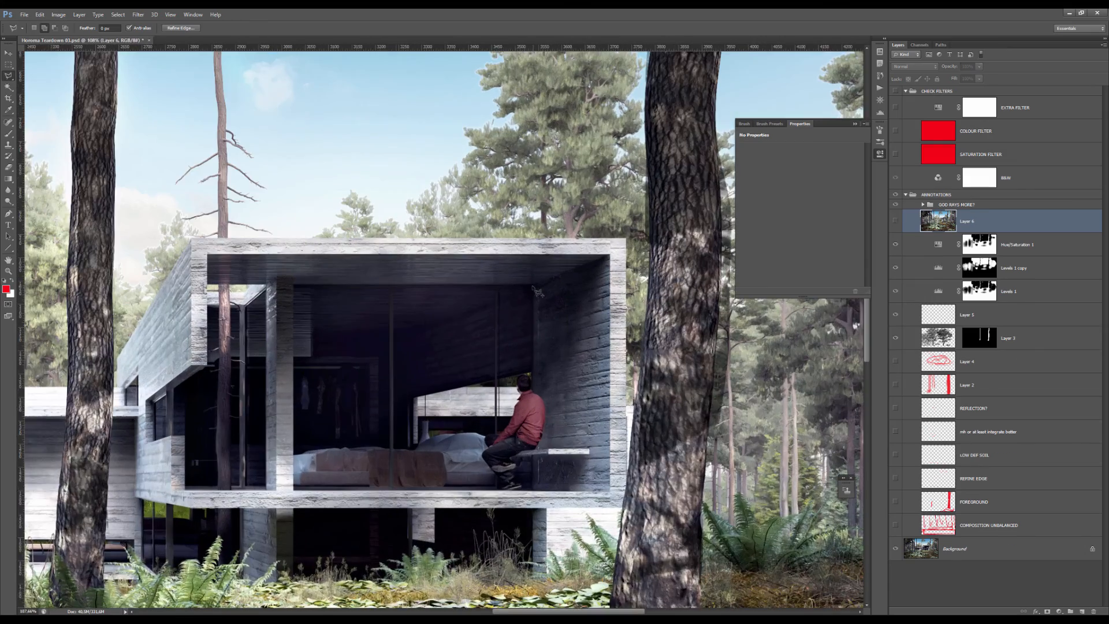
pyautogui.hotkey('ctrl', 'shift', 'alt', 'n')
pyautogui.click(386, 273)
pyautogui.click(590, 276)
pyautogui.click(590, 352)
pyautogui.click(554, 419)
pyautogui.click(386, 446)
pyautogui.click(387, 273)
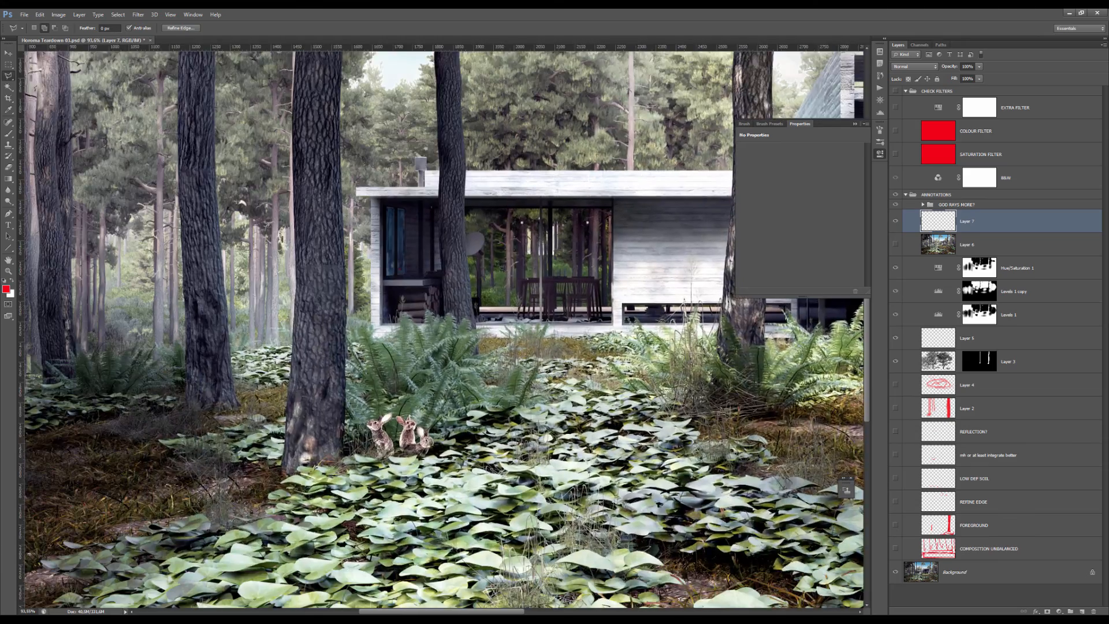
# - Add the low wing's glazing to the selection without the tree trunk, fill both window areas white on Layer 7 and deselect
pyautogui.scroll(3, 636, 214)
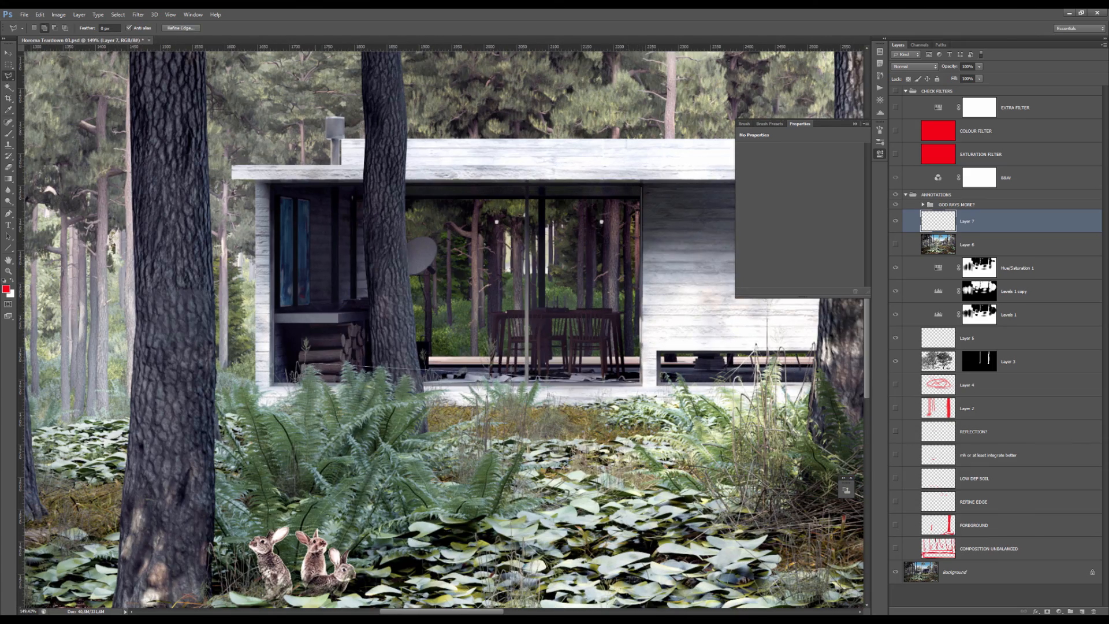
pyautogui.click(278, 382)
pyautogui.click(278, 187)
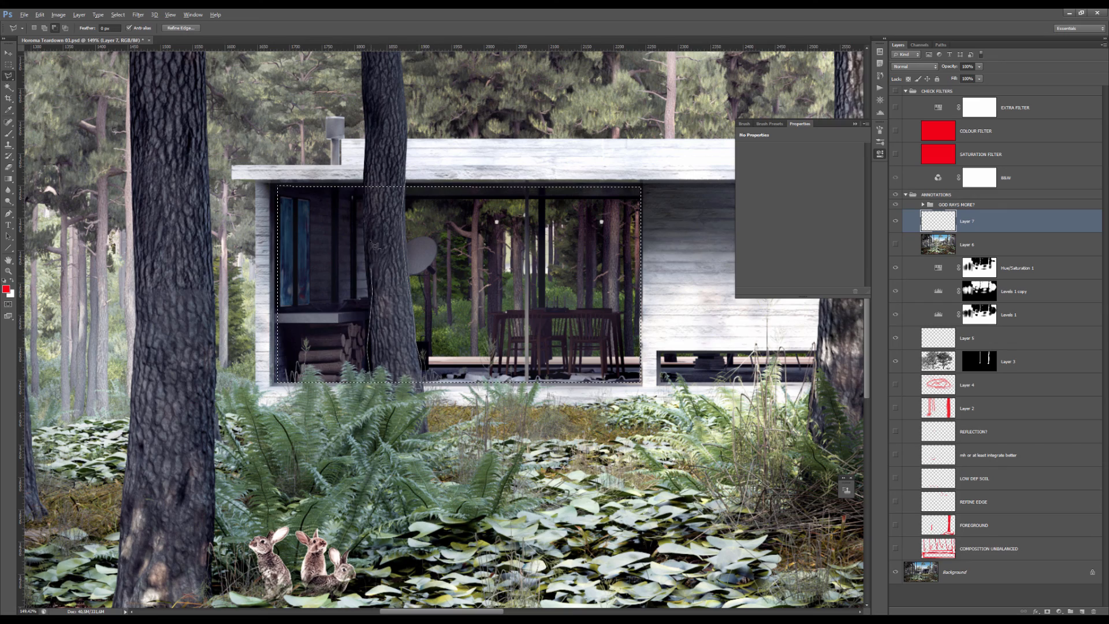
pyautogui.scroll(-5, 445, 174)
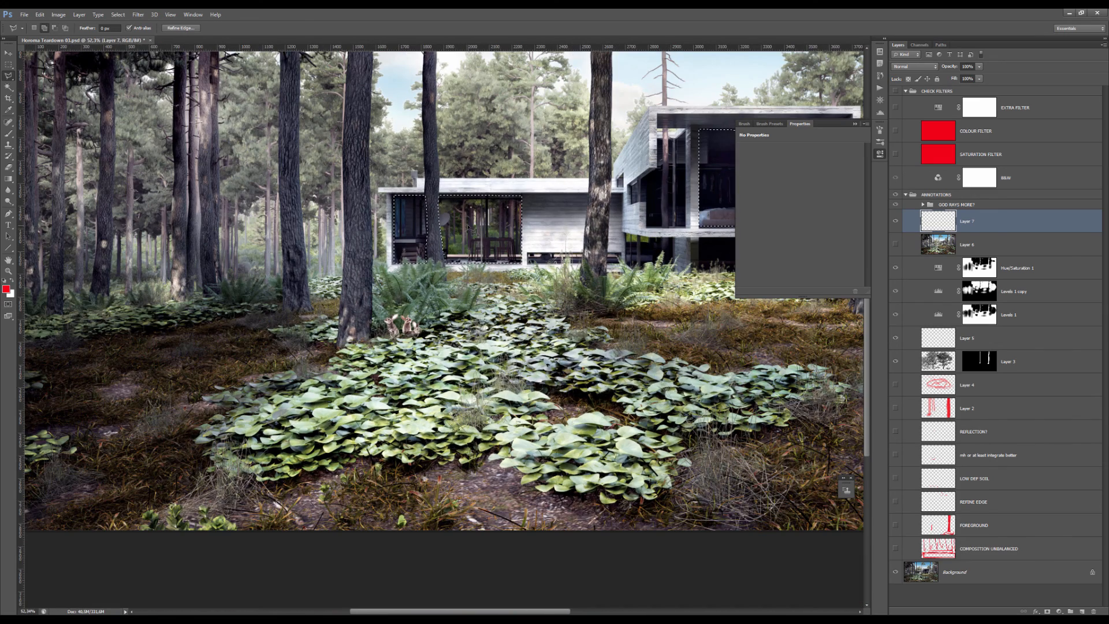
pyautogui.press('x')
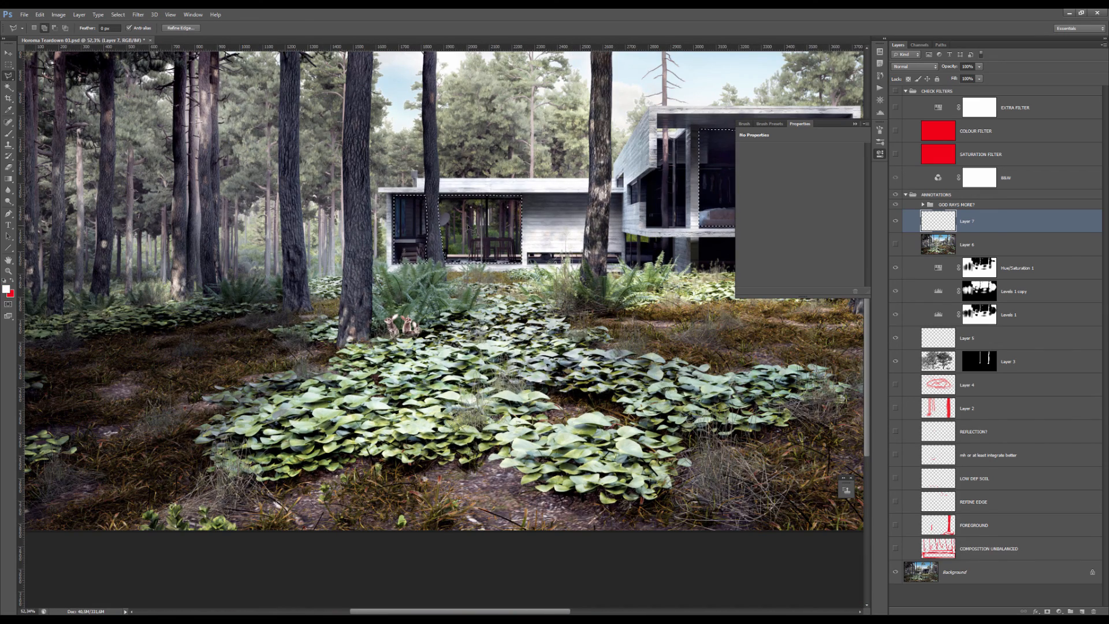
pyautogui.hotkey('alt', 'BackSpace')
pyautogui.hotkey('ctrl', 'd')
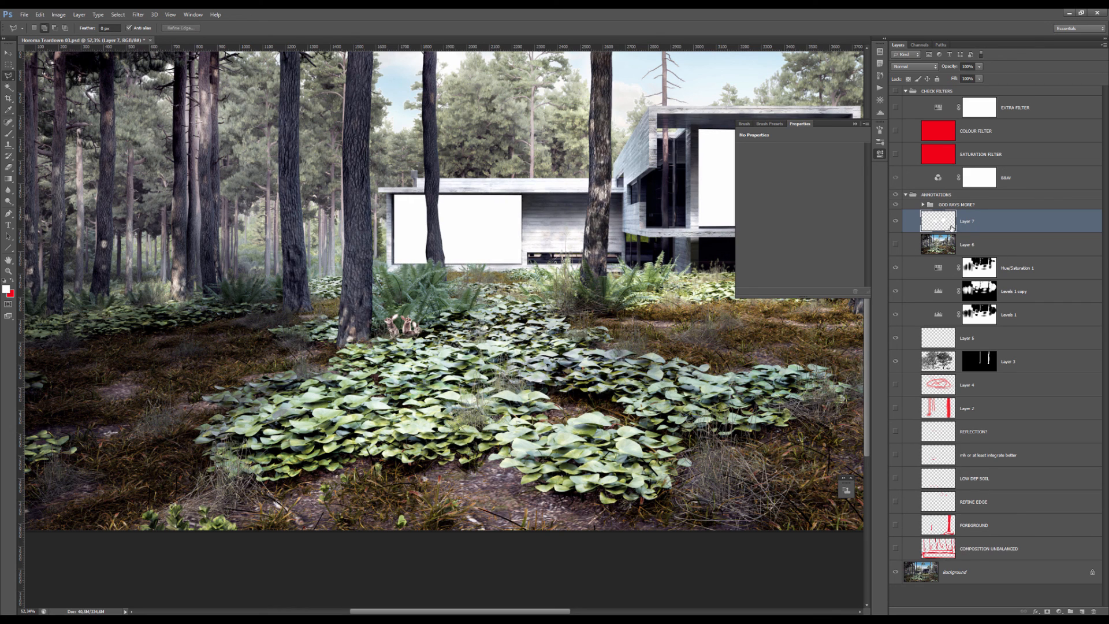
# - Place Layer 7 below Layer 6, load its window shapes as a selection, and mask the shown Layer 6 with them, unlinking the mask
pyautogui.moveTo(951, 228); pyautogui.dragTo(946, 254)
pyautogui.keyDown('ctrl'); pyautogui.click(939, 243); pyautogui.keyUp('ctrl')
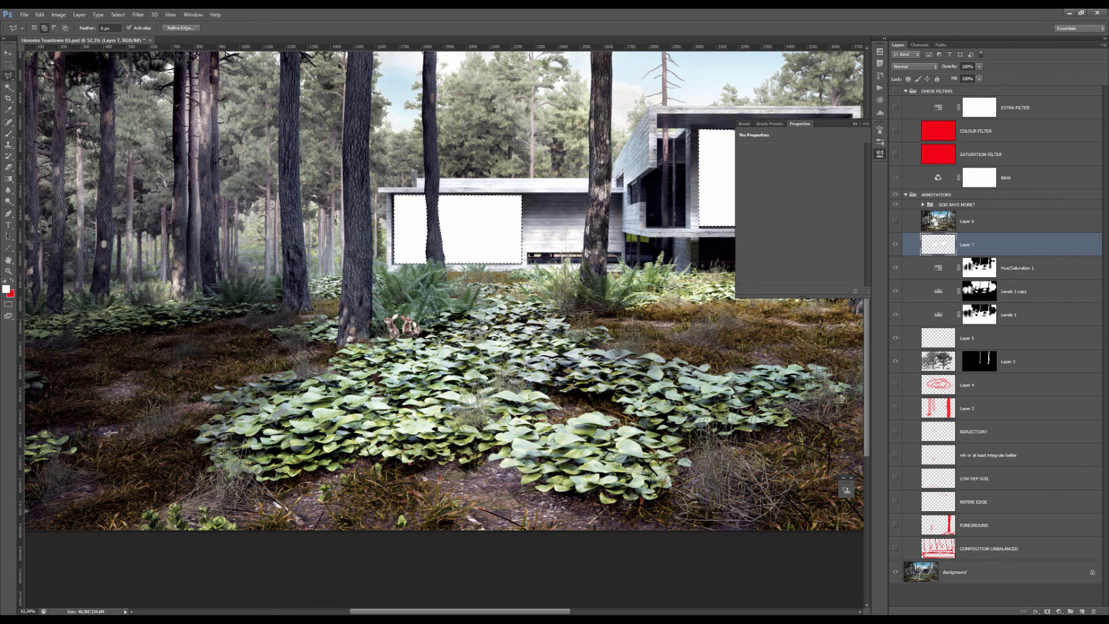
pyautogui.click(982, 221)
pyautogui.click(896, 222)
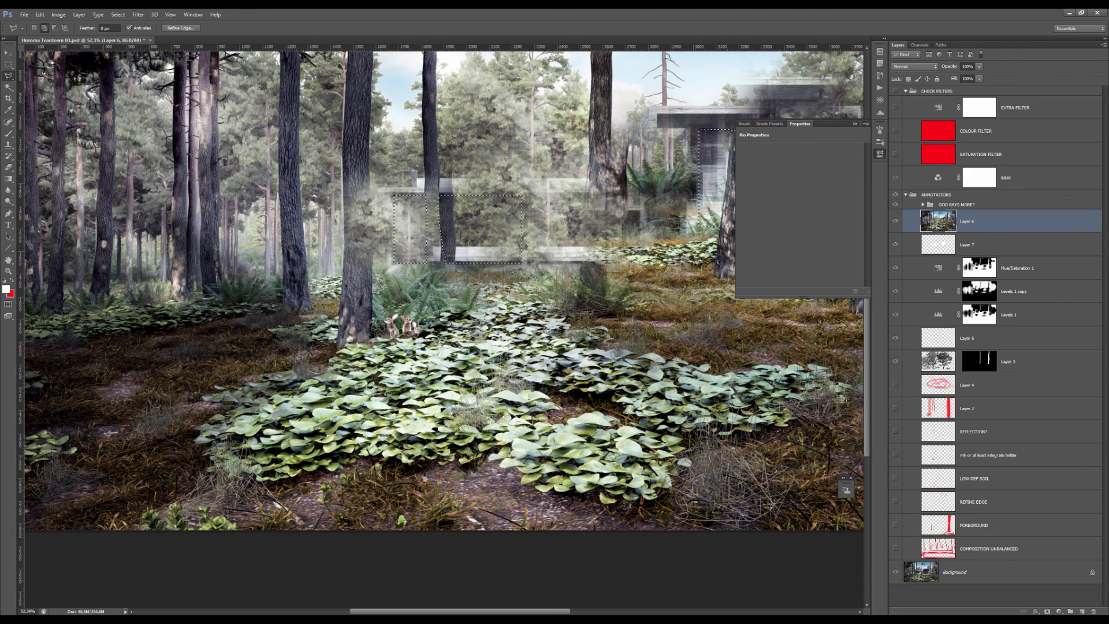
pyautogui.click(1047, 611)
pyautogui.click(948, 221)
pyautogui.press('v')
pyautogui.hotkey('ctrl', '0')
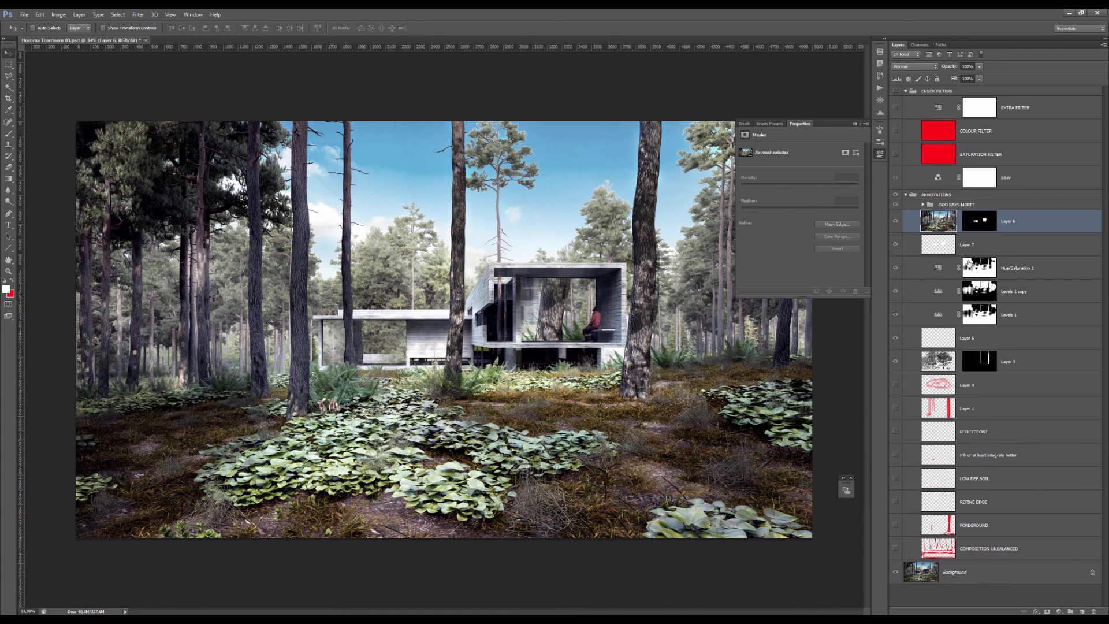
# - Set Layer 6's blend mode to Soft Light and hide the white Layer 7 beneath it
pyautogui.click(935, 67)
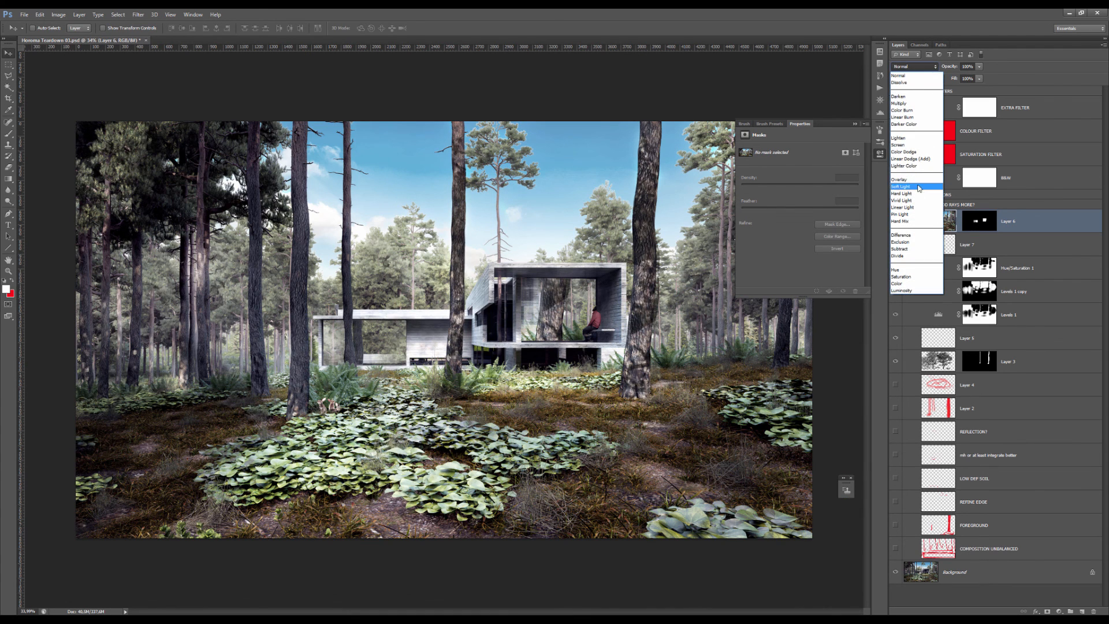
pyautogui.click(919, 189)
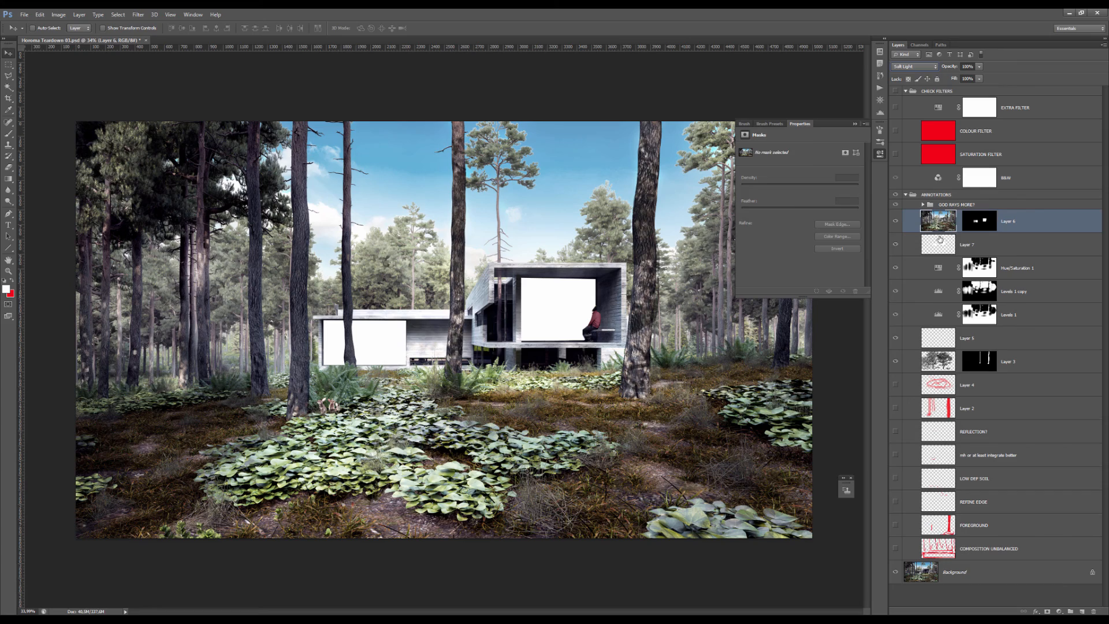
pyautogui.click(896, 244)
pyautogui.hotkey('alt', 'v')
pyautogui.press('Escape')
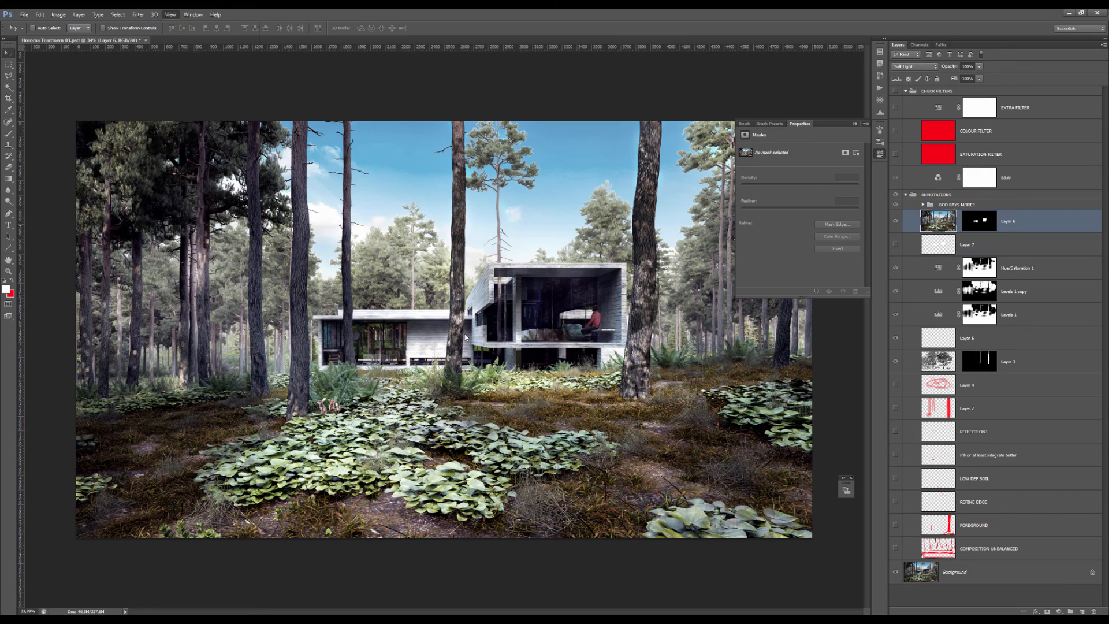
# - Set Layer 6 to Normal blending at 51% opacity and shift its forest image within the window mask
pyautogui.scroll(5, 360, 362)
pyautogui.click(914, 67)
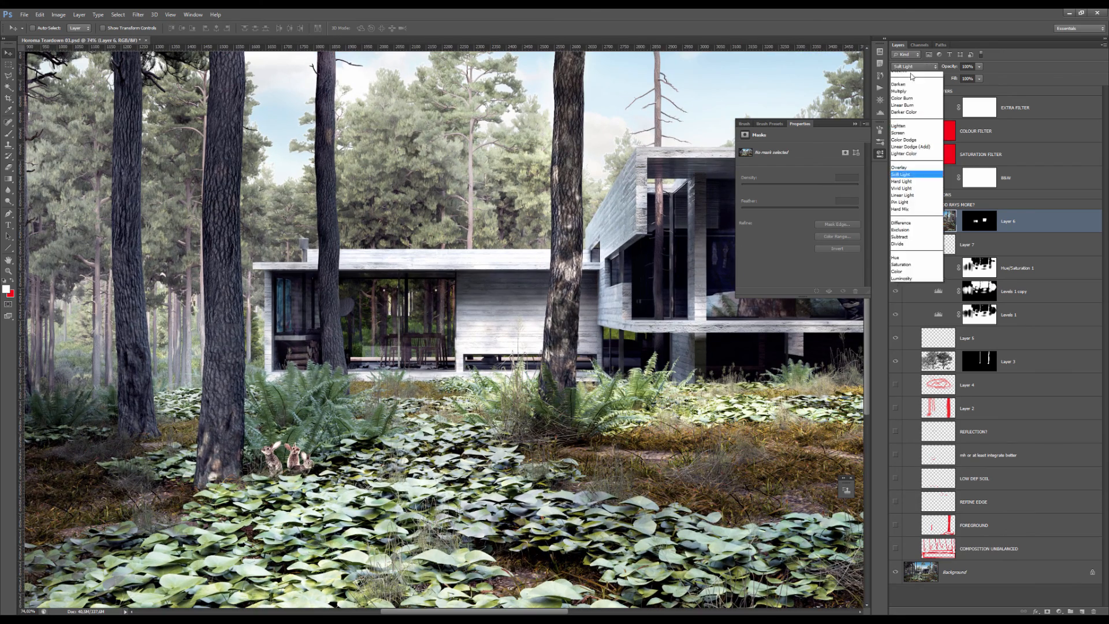
pyautogui.click(909, 75)
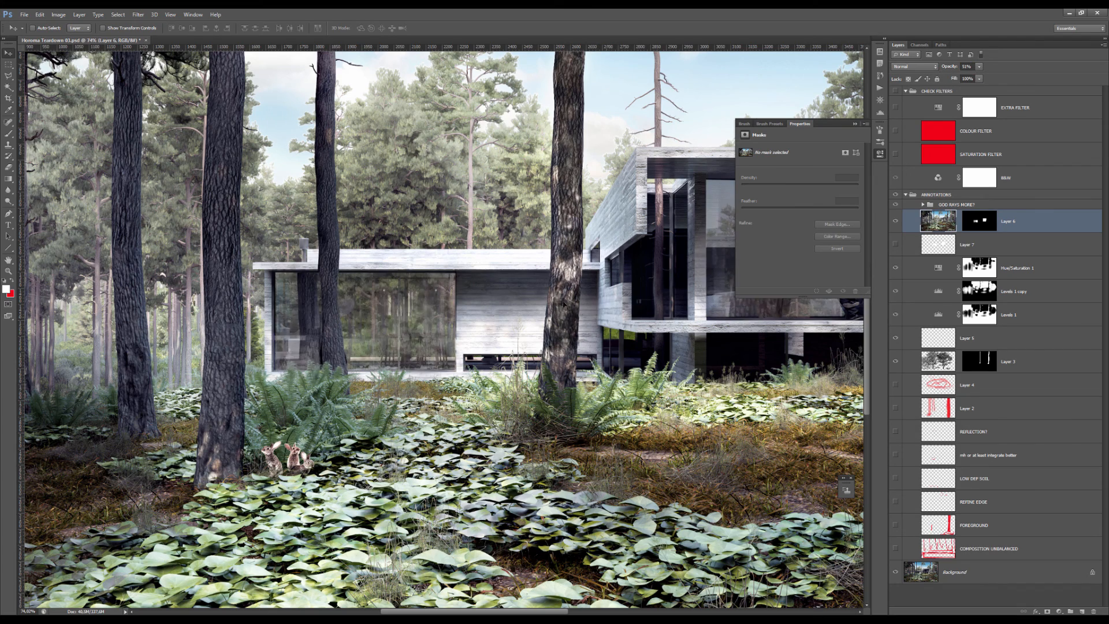
pyautogui.scroll(-3, 544, 273)
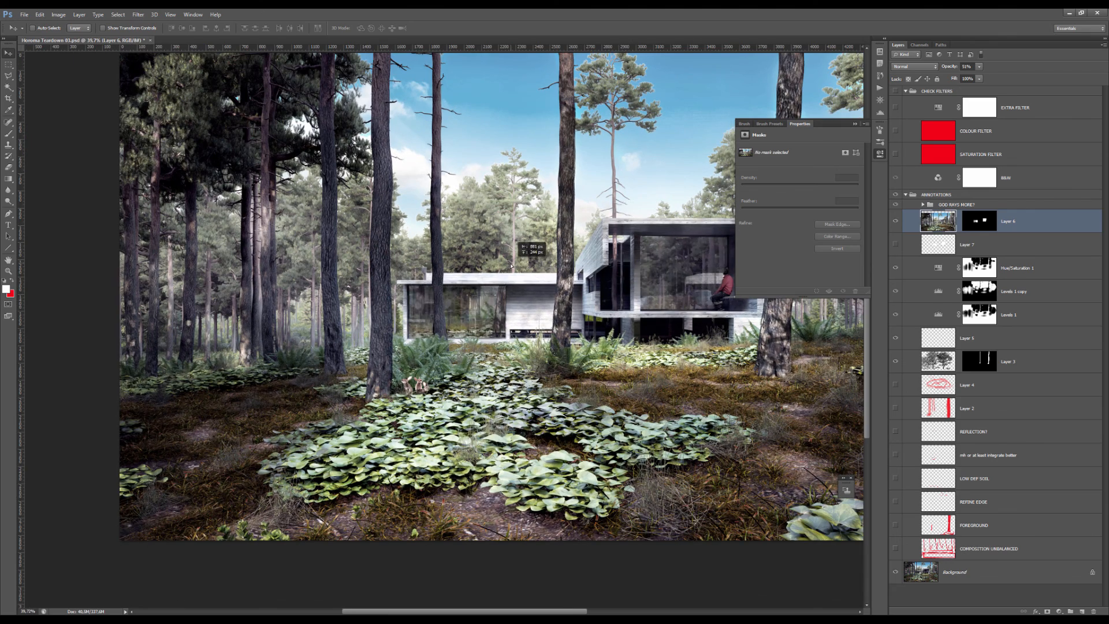
pyautogui.scroll(-1, 543, 273)
pyautogui.hotkey('ctrl', '0')
pyautogui.moveTo(564, 309); pyautogui.dragTo(565, 317)
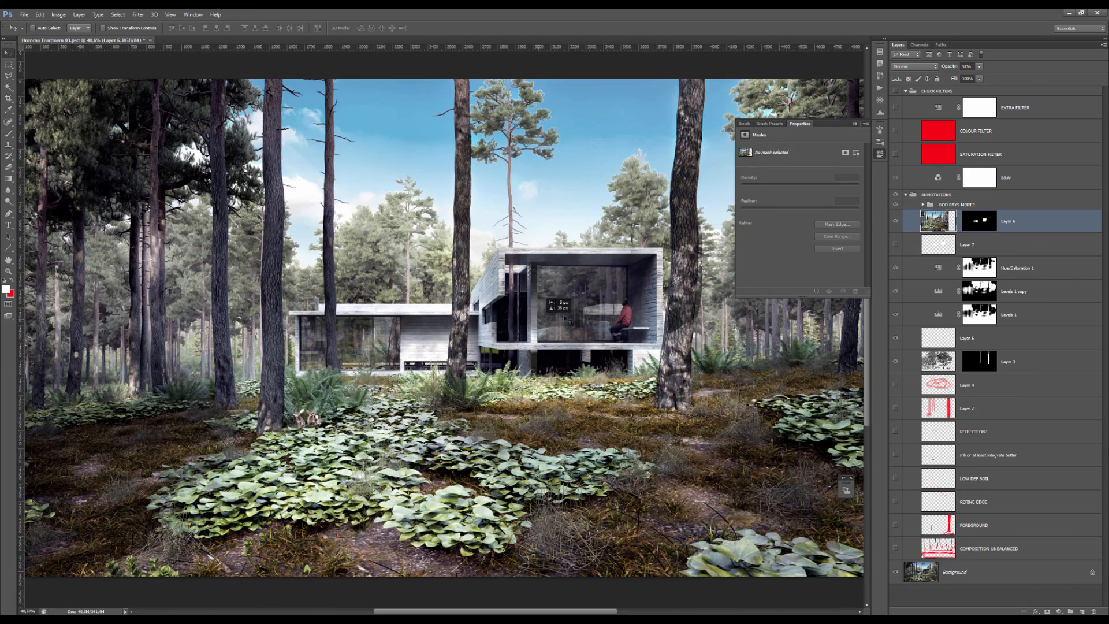
# - Lower Layer 6's opacity to 29% and toggle its visibility to compare the low wing's glazing with and without reflections
pyautogui.moveTo(966, 76); pyautogui.dragTo(970, 74)
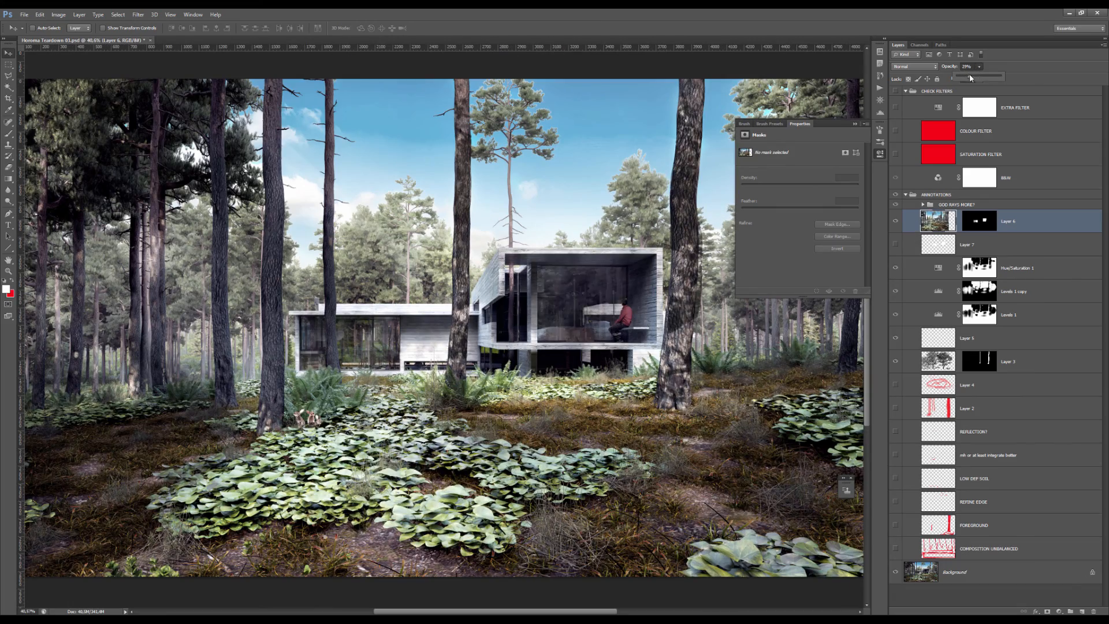
pyautogui.scroll(4, 362, 379)
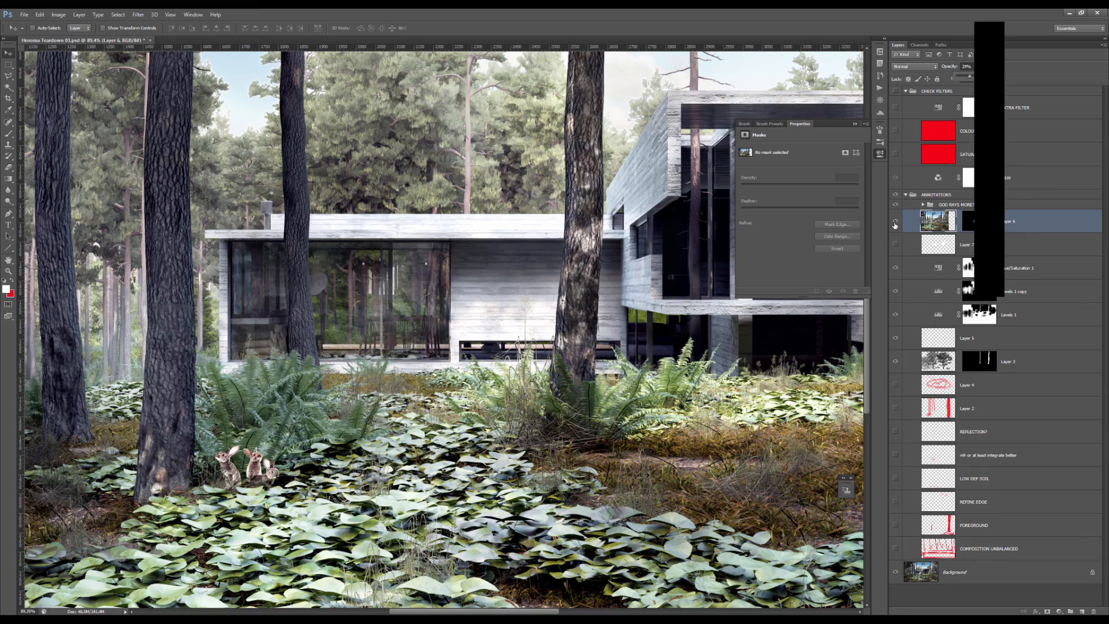
pyautogui.click(894, 222)
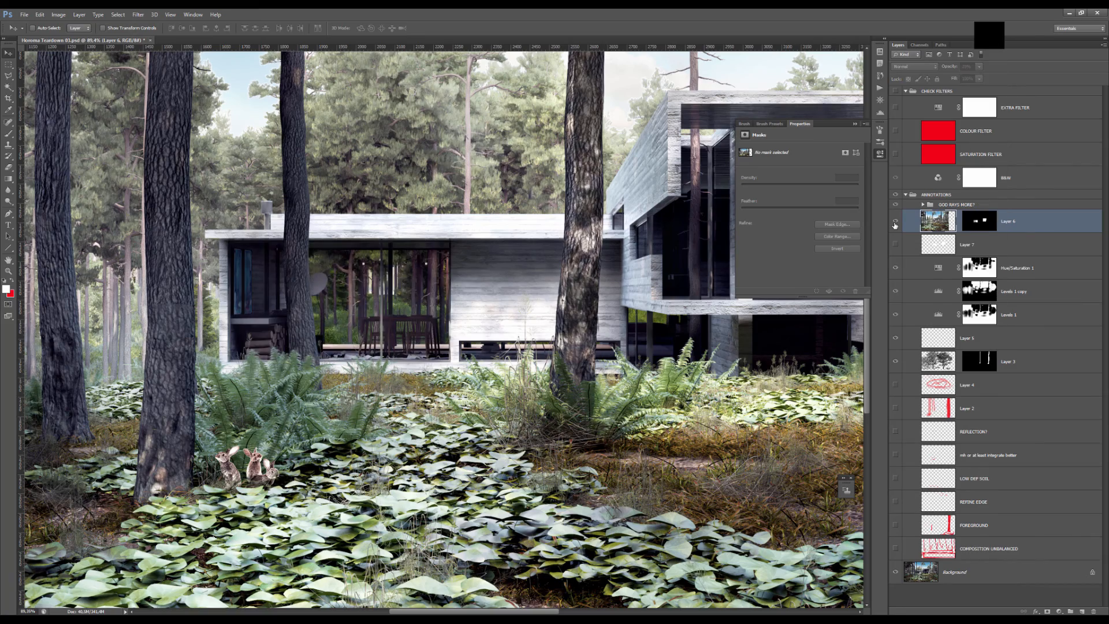
pyautogui.click(895, 222)
pyautogui.click(894, 222)
pyautogui.scroll(-4, 569, 312)
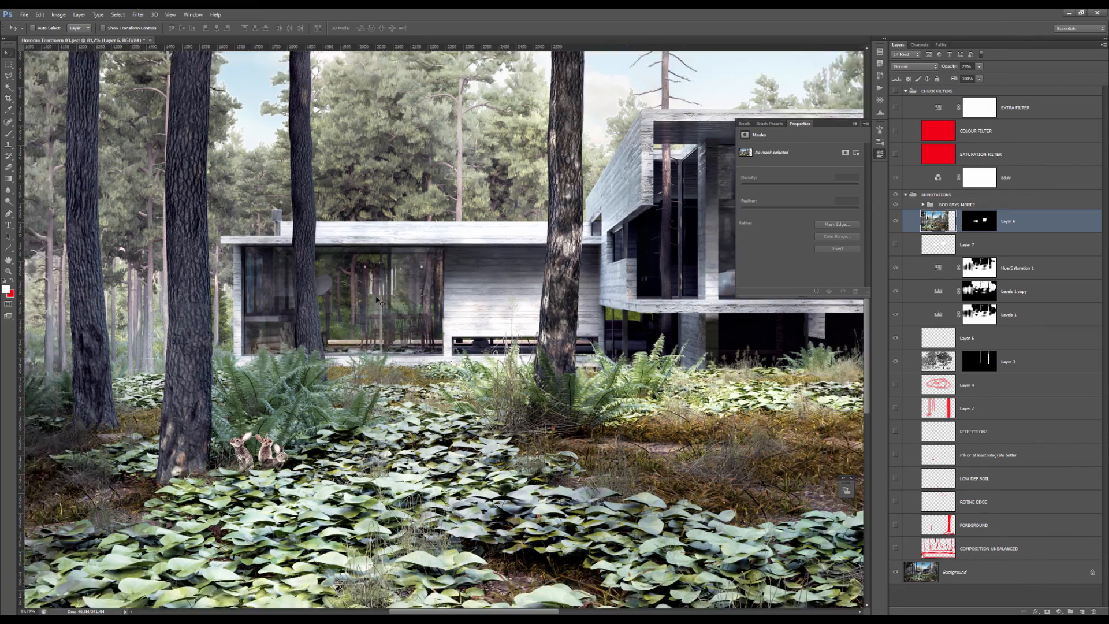
# - Examine the forest reflections in the raised volume's window up close, switching Layer 6 off and on
pyautogui.scroll(5, 569, 312)
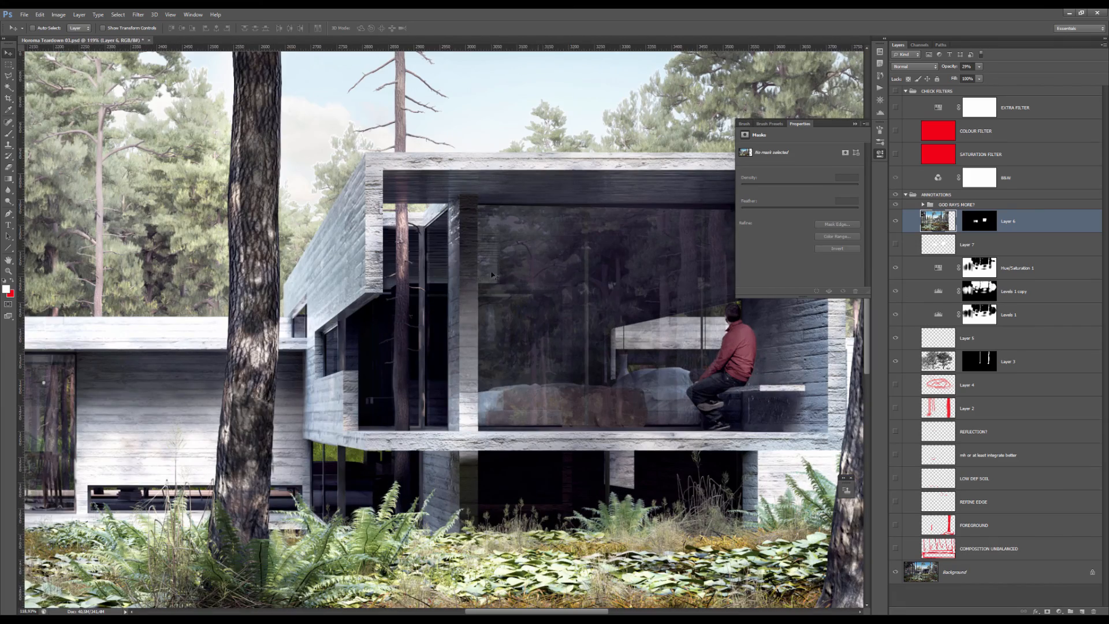
pyautogui.scroll(-3, 446, 259)
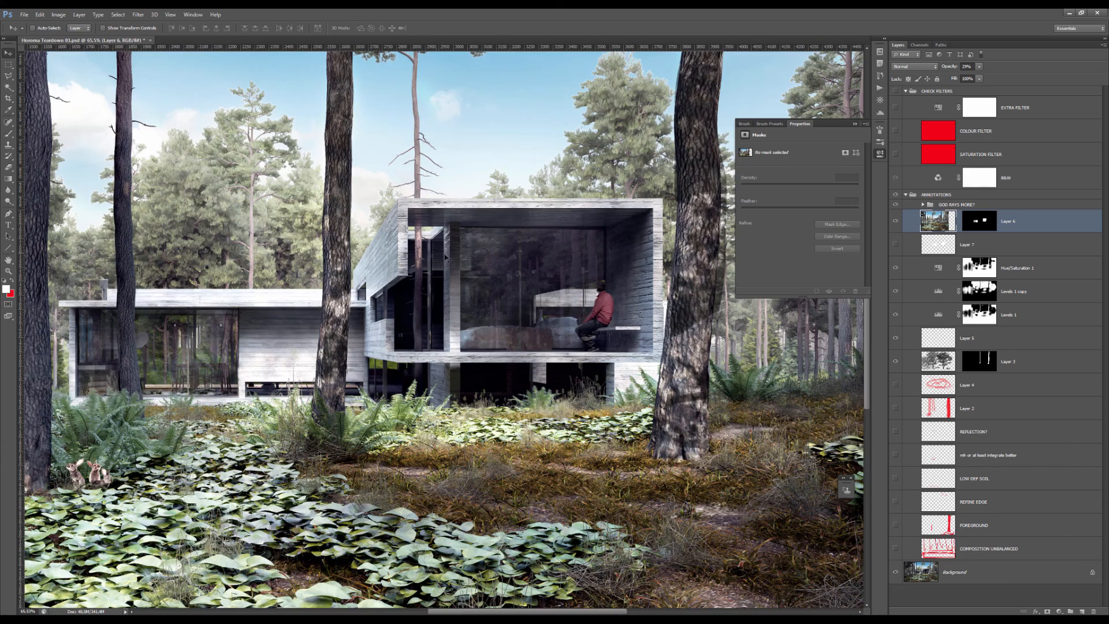
pyautogui.scroll(2, 655, 242)
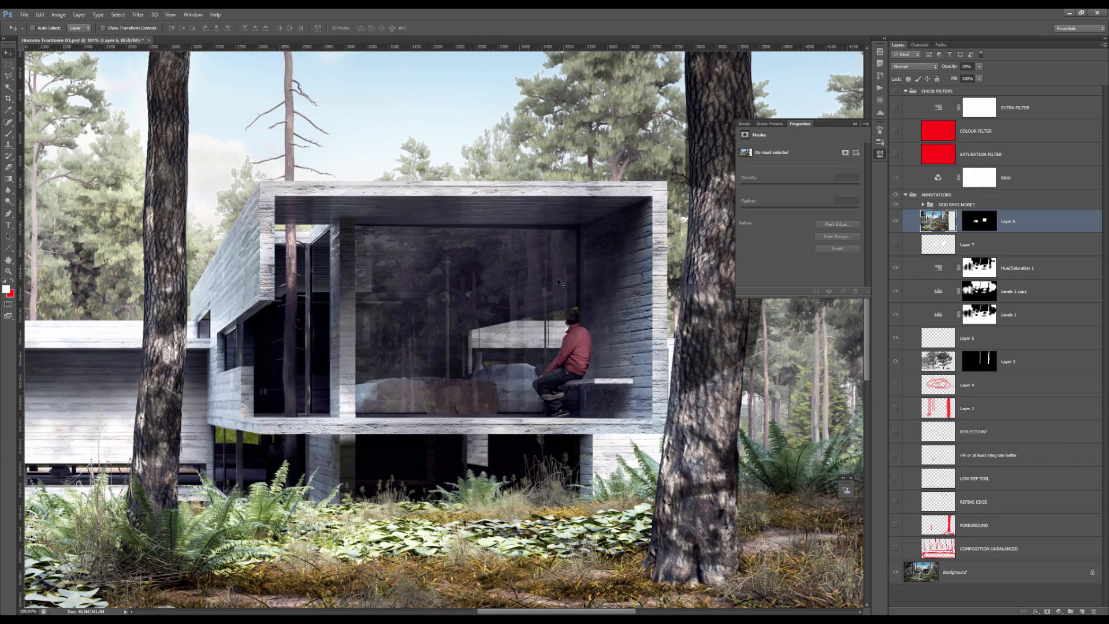
pyautogui.scroll(2, 561, 283)
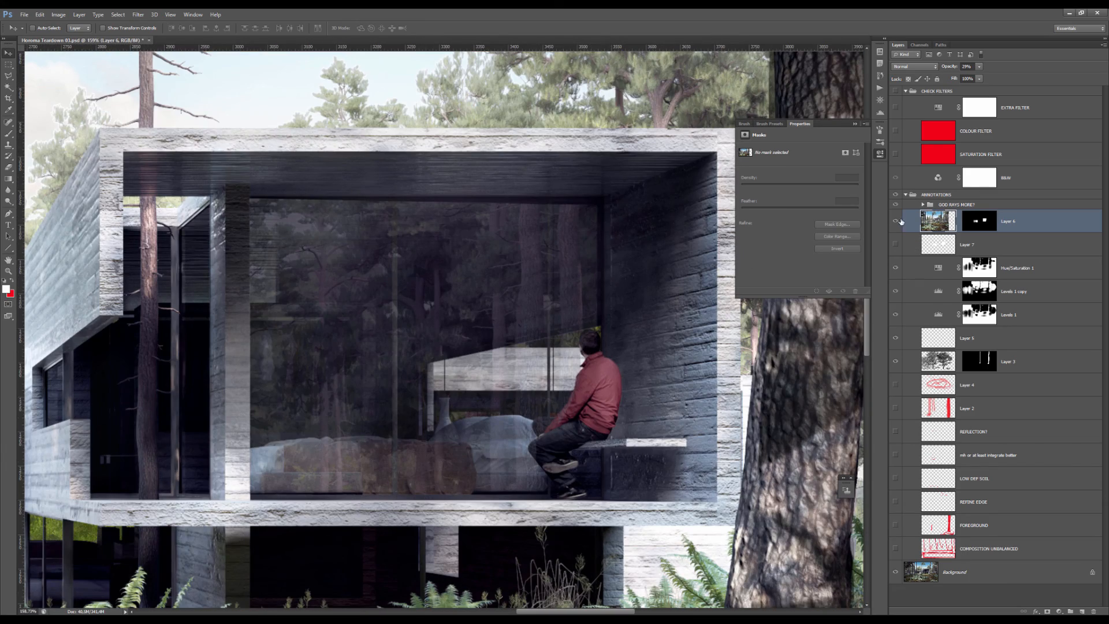
pyautogui.click(896, 222)
pyautogui.click(896, 221)
# - Add a new empty layer directly above Layer 6 for further annotations
pyautogui.click(979, 221)
pyautogui.press('d')
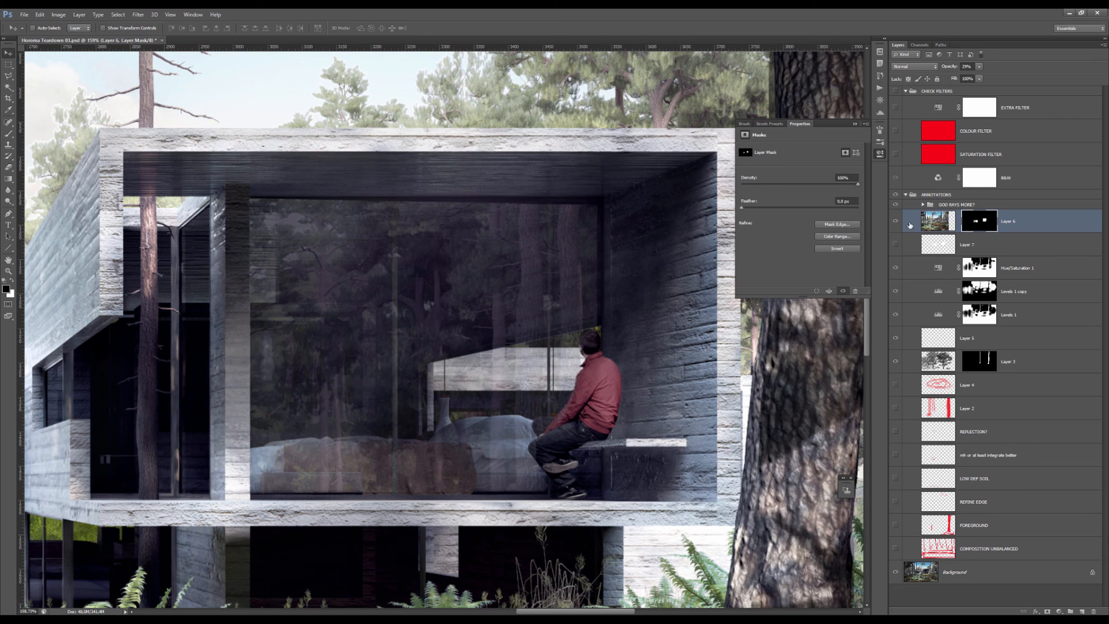
pyautogui.press('l')
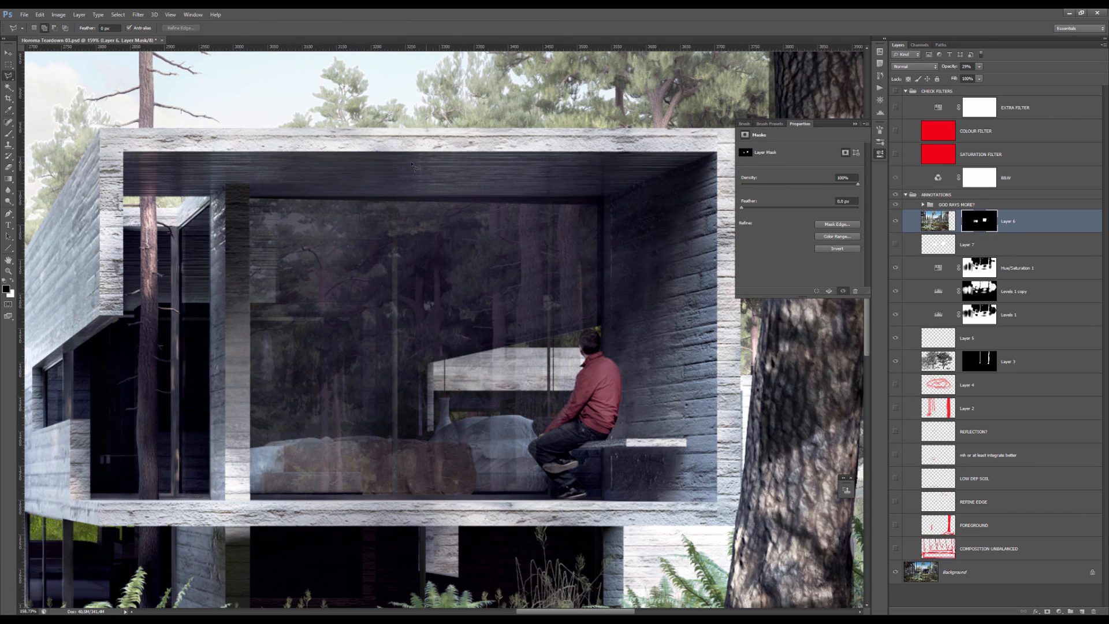
pyautogui.click(1081, 611)
# - Brush trial red marks across the raised volume's ceiling and along its window edge, and undo them
pyautogui.press('b')
pyautogui.press('x')
pyautogui.moveTo(283, 168); pyautogui.dragTo(686, 161)
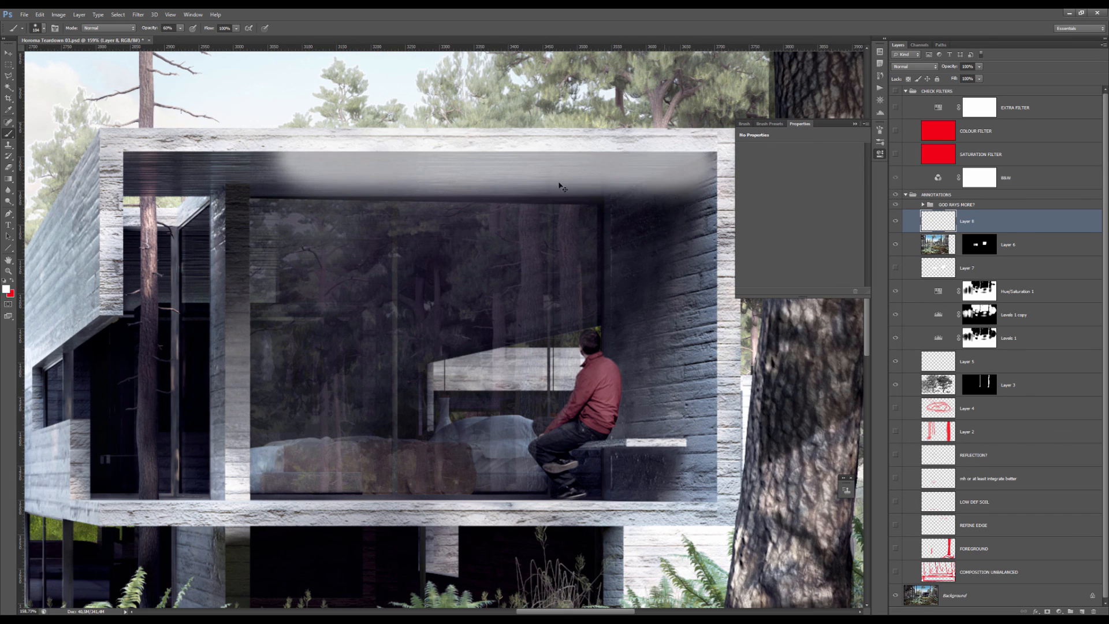
pyautogui.hotkey('ctrl', 'z')
pyautogui.press('x')
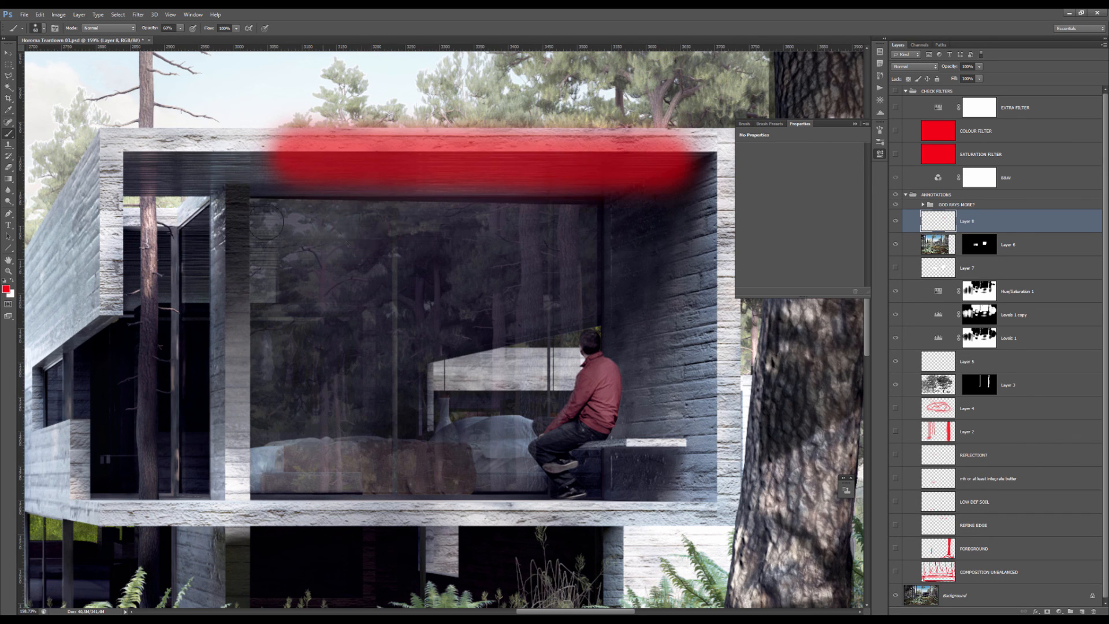
pyautogui.moveTo(259, 222)
pyautogui.mouseDown()
pyautogui.moveTo(569, 222)
pyautogui.moveTo(551, 439)
pyautogui.mouseUp()
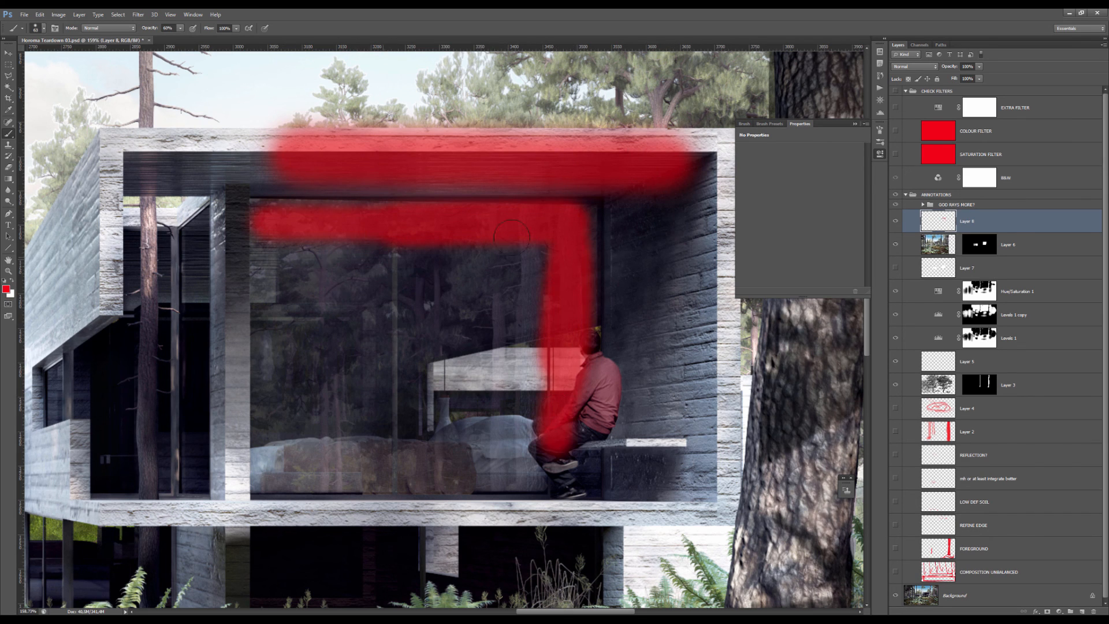
pyautogui.scroll(-5, 516, 242)
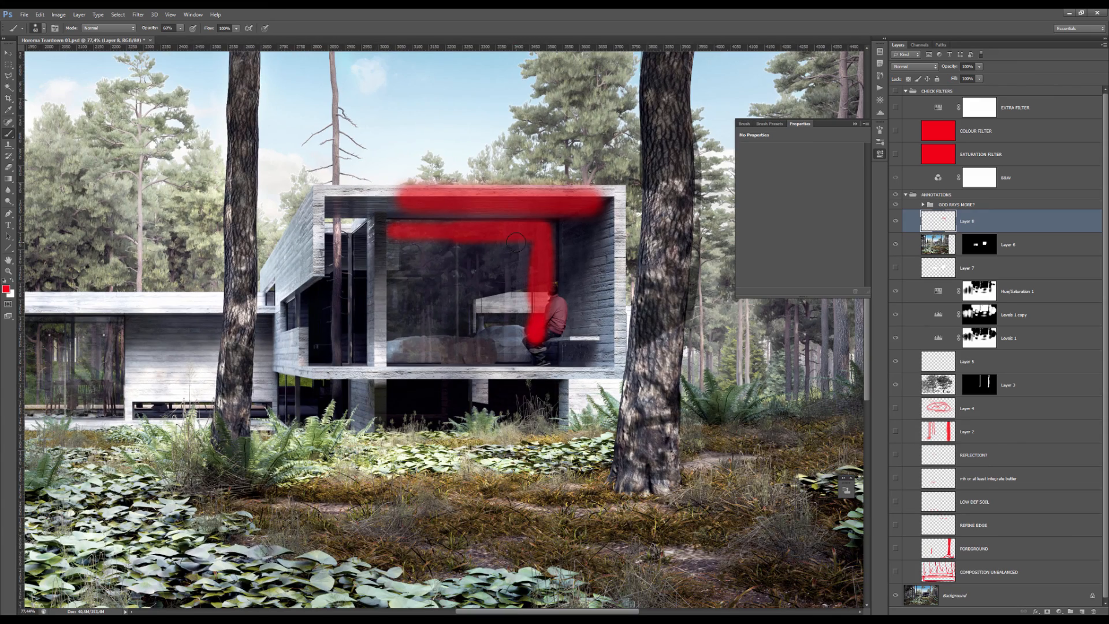
pyautogui.hotkey('ctrl', 'z')
pyautogui.press('v')
# - Examine the full render from a distance, and the fern and rabbits in front of the low wing up close
pyautogui.scroll(-6, 514, 248)
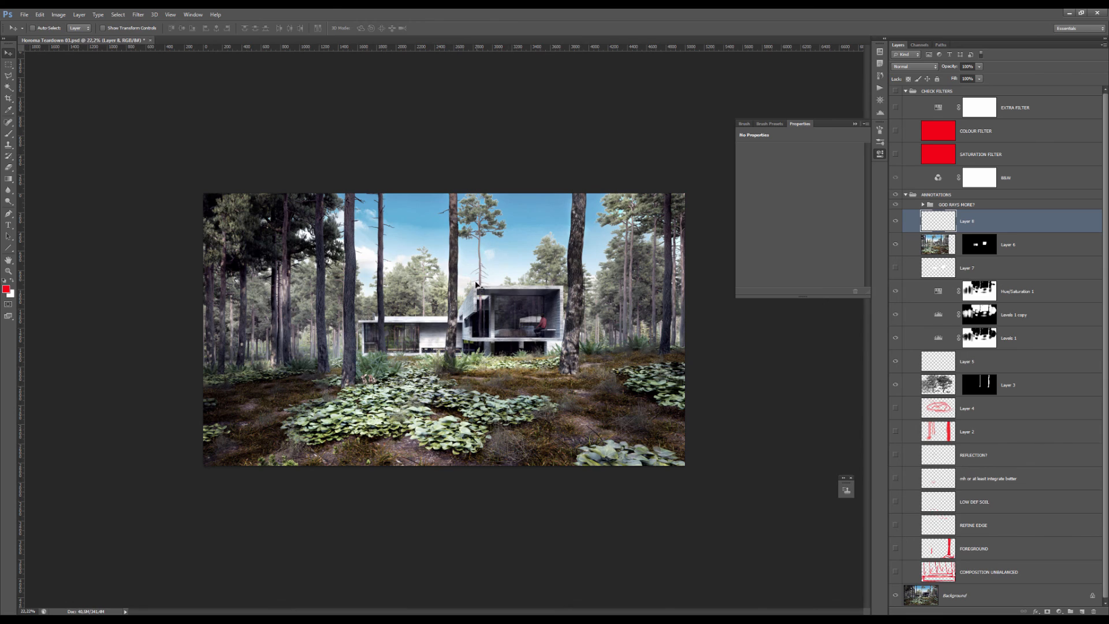
pyautogui.scroll(2, 479, 288)
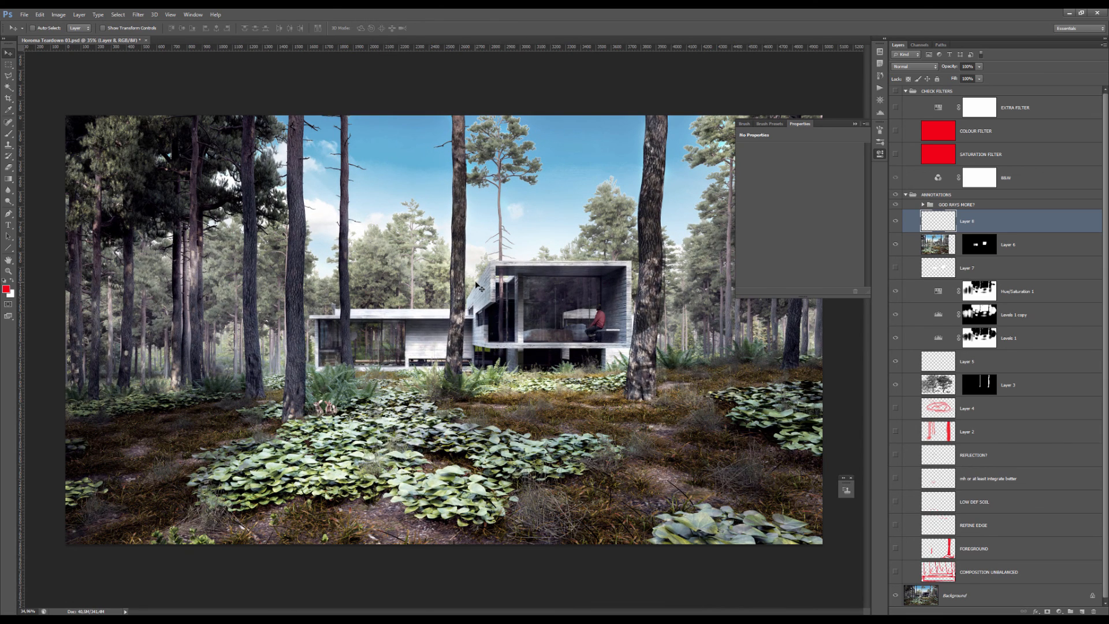
pyautogui.scroll(-3, 430, 297)
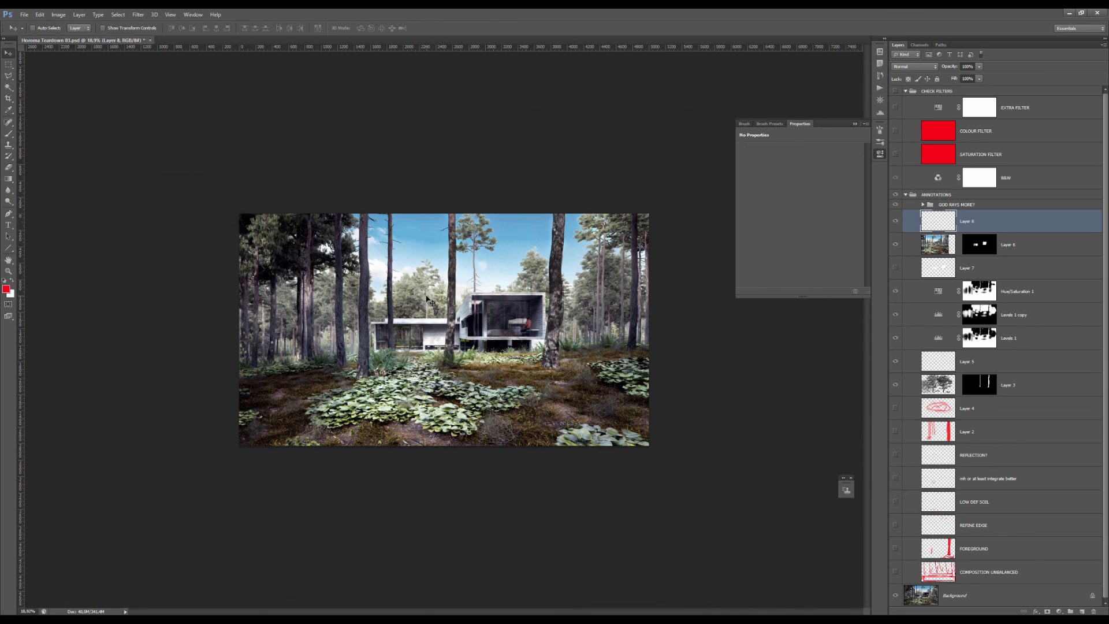
pyautogui.scroll(3, 430, 295)
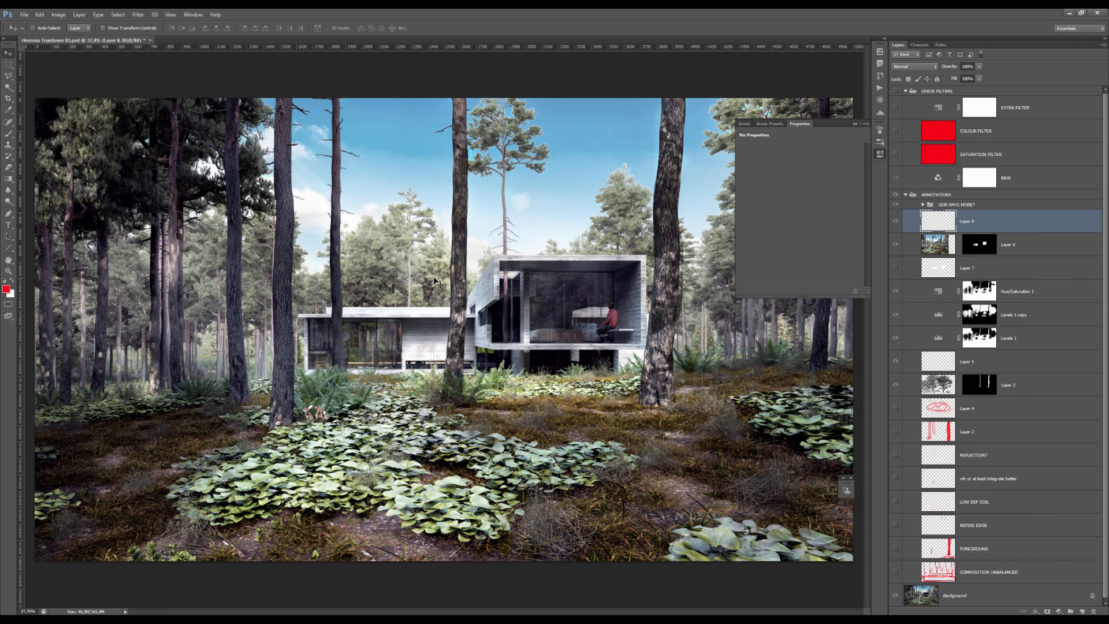
pyautogui.scroll(3, 318, 378)
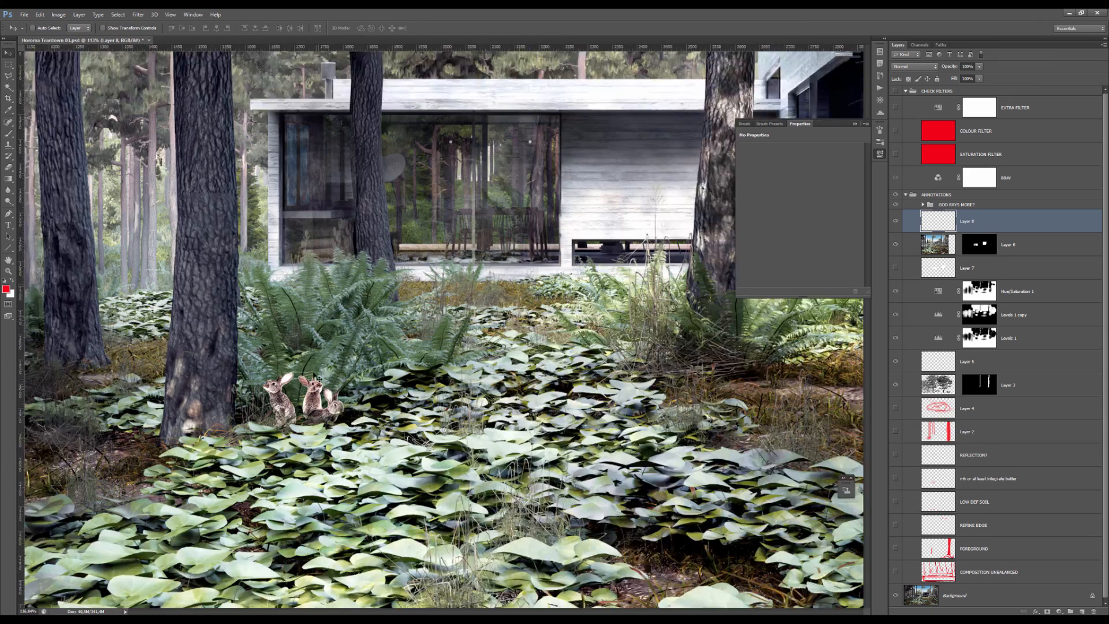
# - Circle the three rabbits beside the tree trunk with a soft red brush at 60% opacity
pyautogui.scroll(1, 318, 378)
pyautogui.press('b')
pyautogui.moveTo(347, 392); pyautogui.dragTo(290, 343)
pyautogui.hotkey('ctrl', 'z')
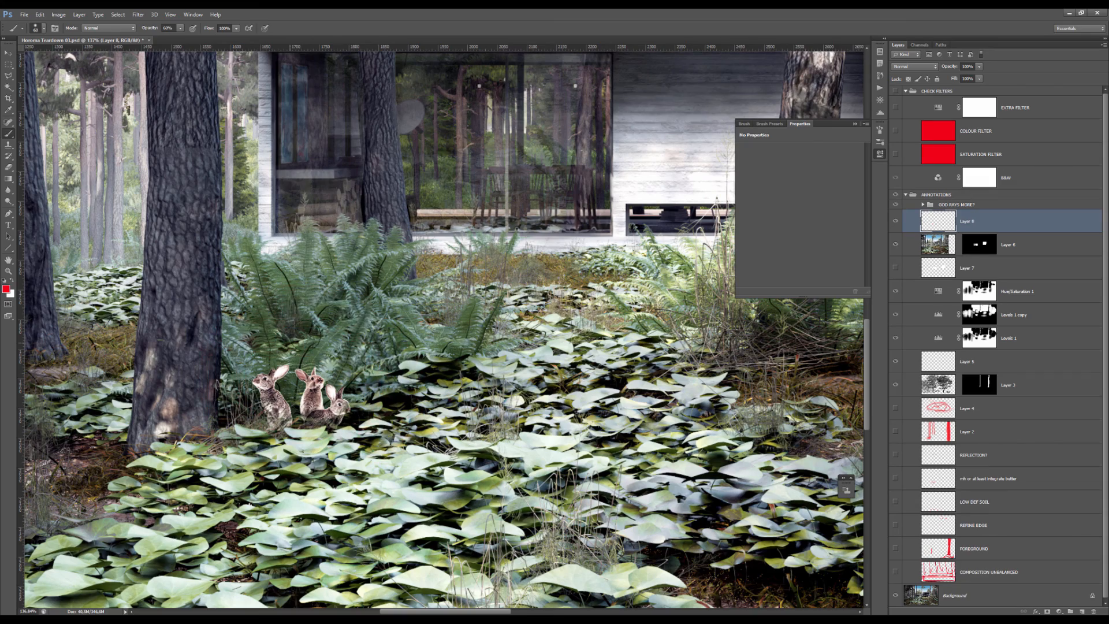
pyautogui.scroll(-4, 290, 343)
pyautogui.scroll(6, 328, 346)
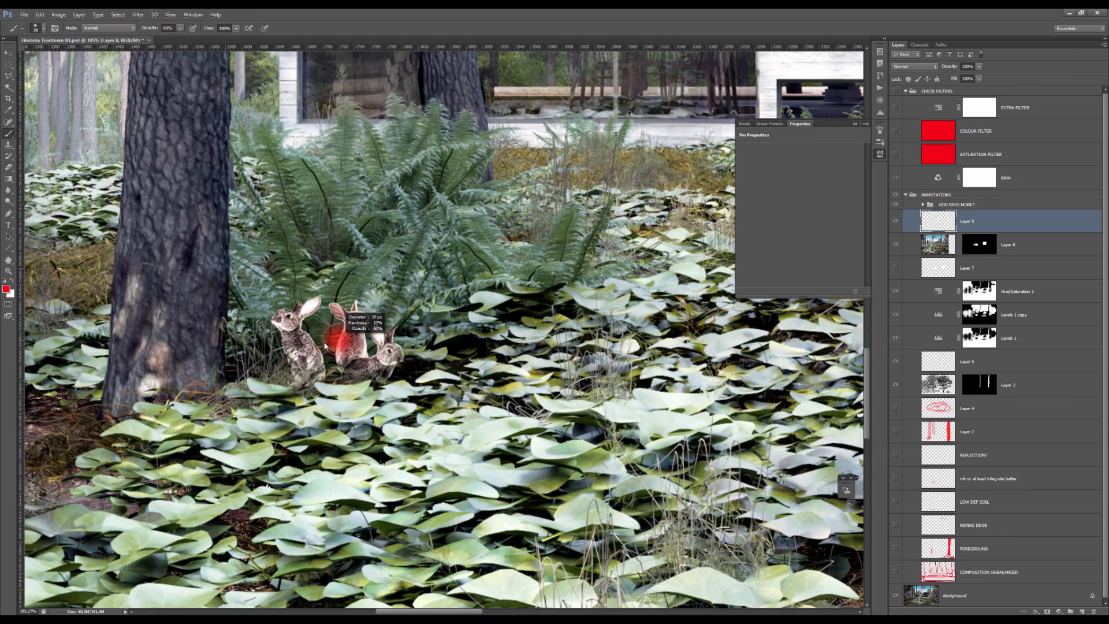
pyautogui.moveTo(328, 241)
pyautogui.mouseDown()
pyautogui.moveTo(477, 298)
pyautogui.moveTo(484, 366)
pyautogui.moveTo(231, 324)
pyautogui.moveTo(404, 242)
pyautogui.moveTo(439, 284)
pyautogui.moveTo(463, 370)
pyautogui.mouseUp()
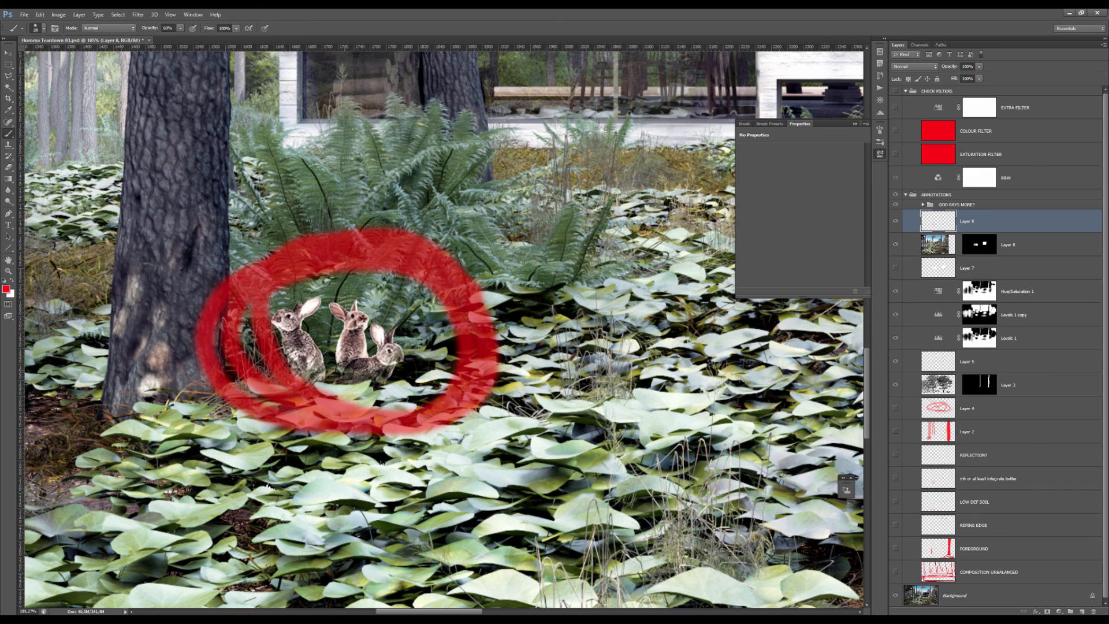
# - Compare the circled rabbits with the house and the seated man in the wider scene and up close
pyautogui.scroll(-8, 340, 365)
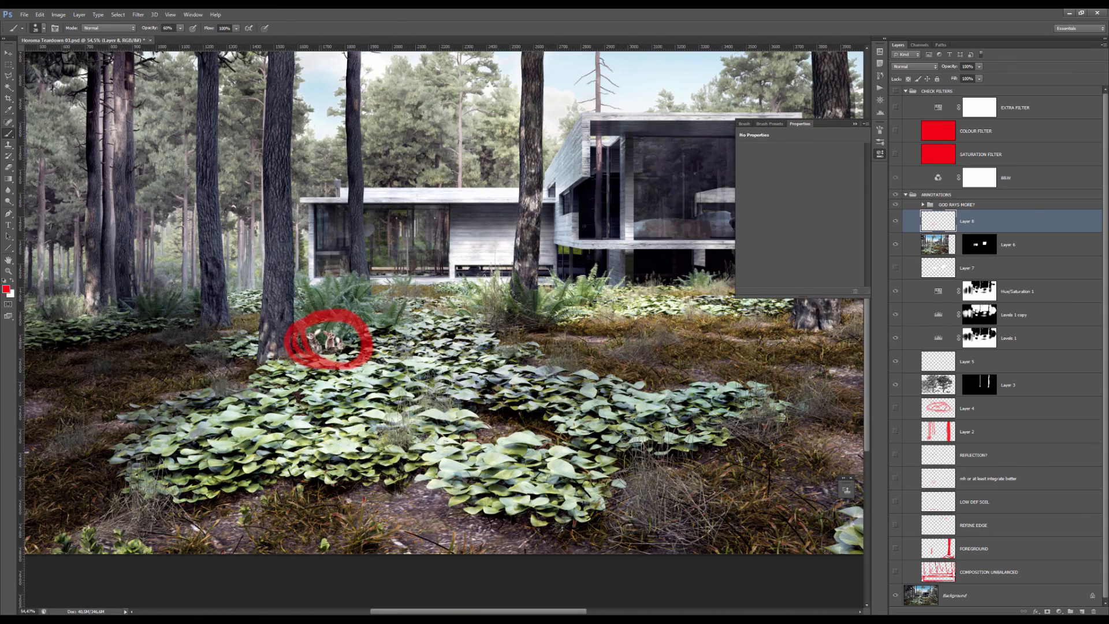
pyautogui.scroll(-1, 327, 340)
pyautogui.scroll(1, 523, 264)
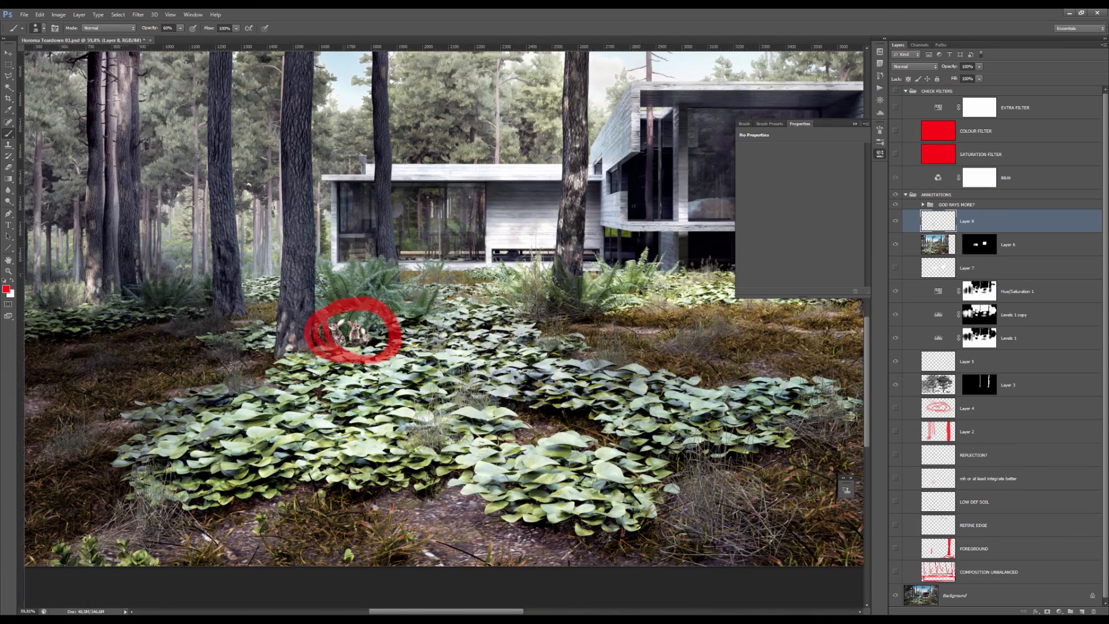
pyautogui.scroll(2, 579, 266)
pyautogui.scroll(5, 361, 304)
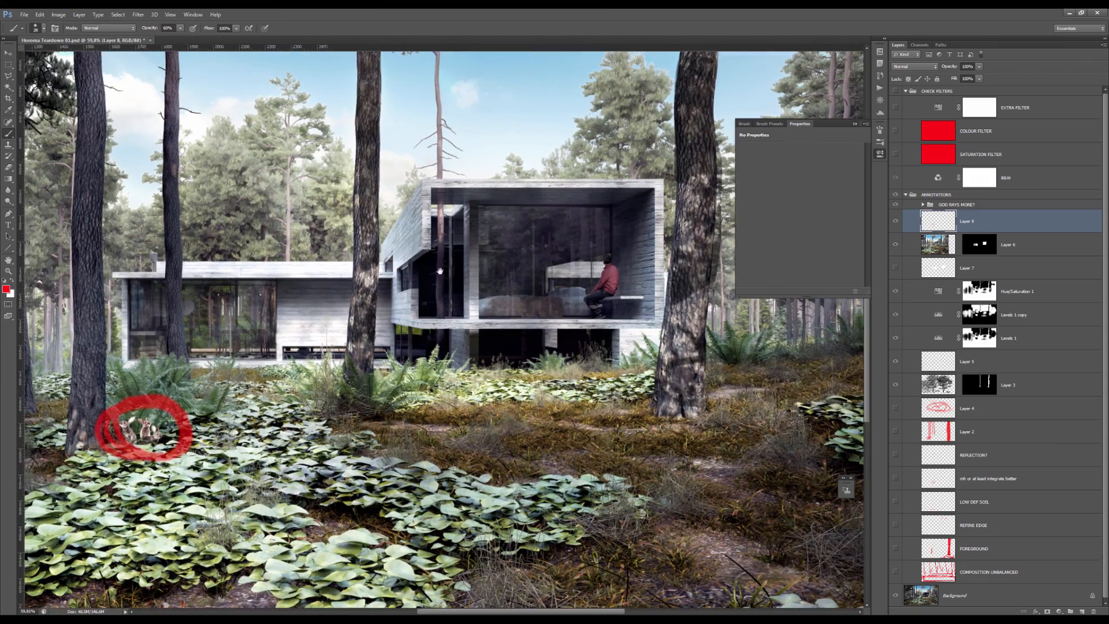
pyautogui.scroll(1, 359, 306)
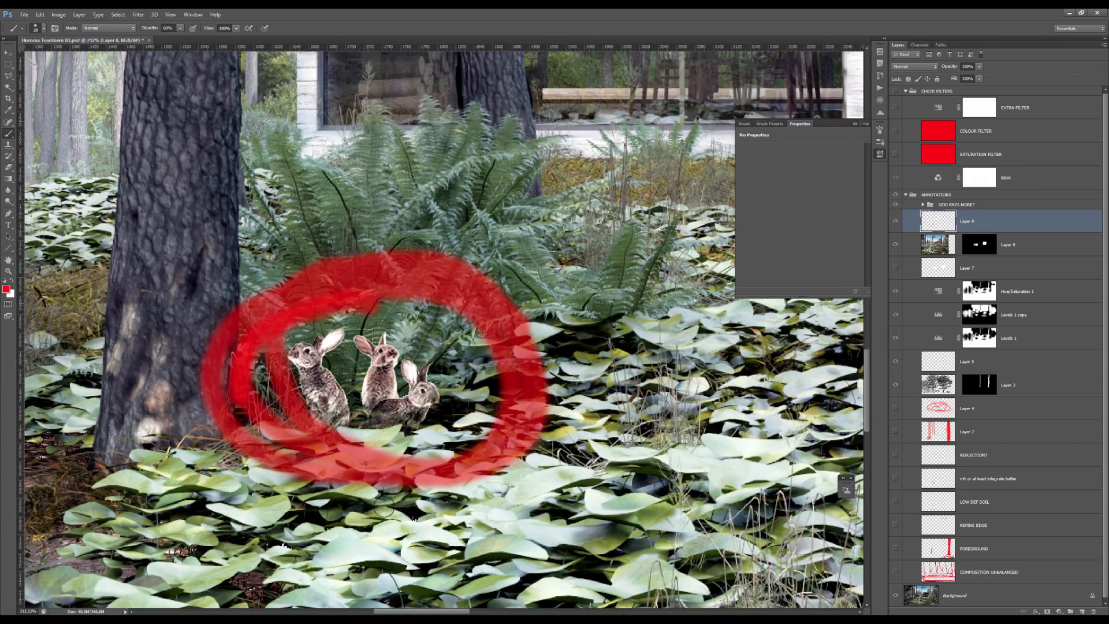
# - Show the CHECK FILTERS group's B&W view over the rabbits and undo the red circle around them
pyautogui.click(896, 92)
pyautogui.click(896, 130)
pyautogui.click(896, 130)
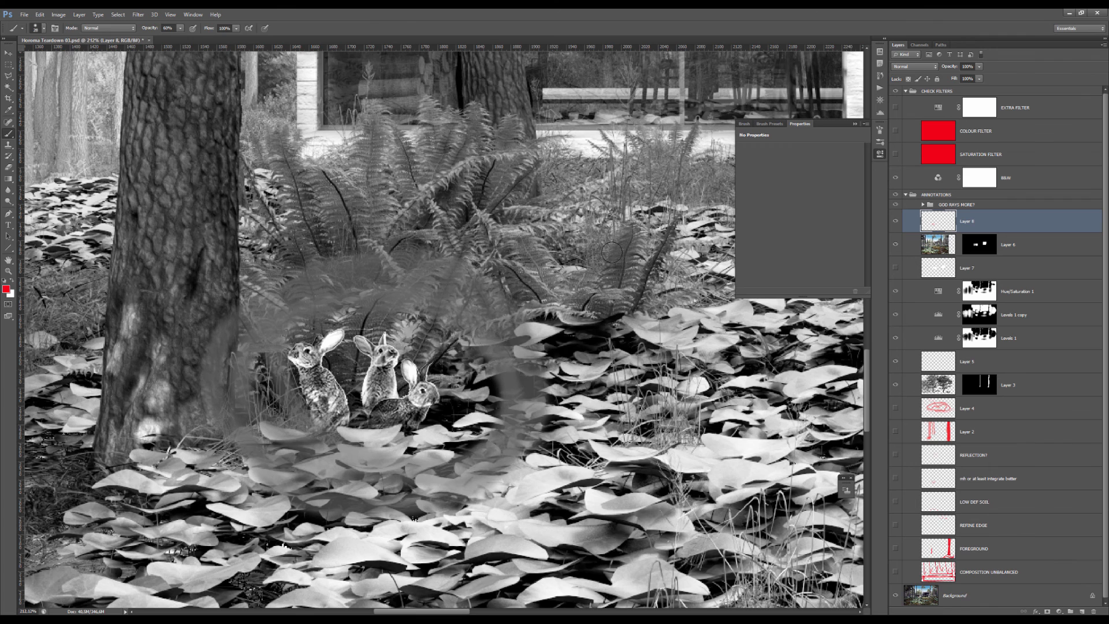
pyautogui.press('v')
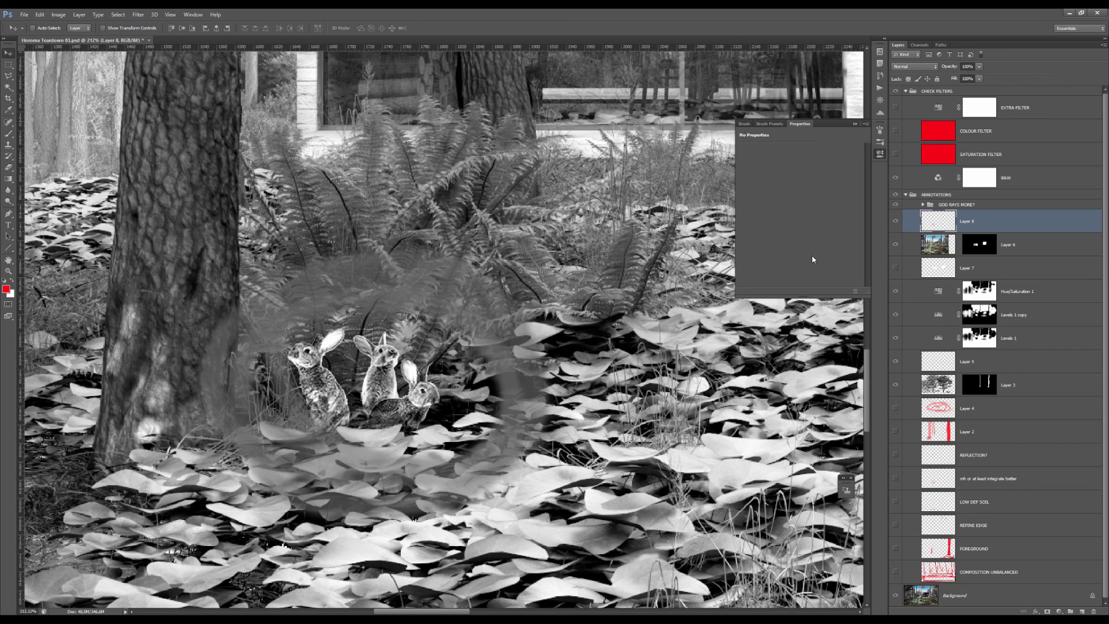
pyautogui.hotkey('ctrl', 'z')
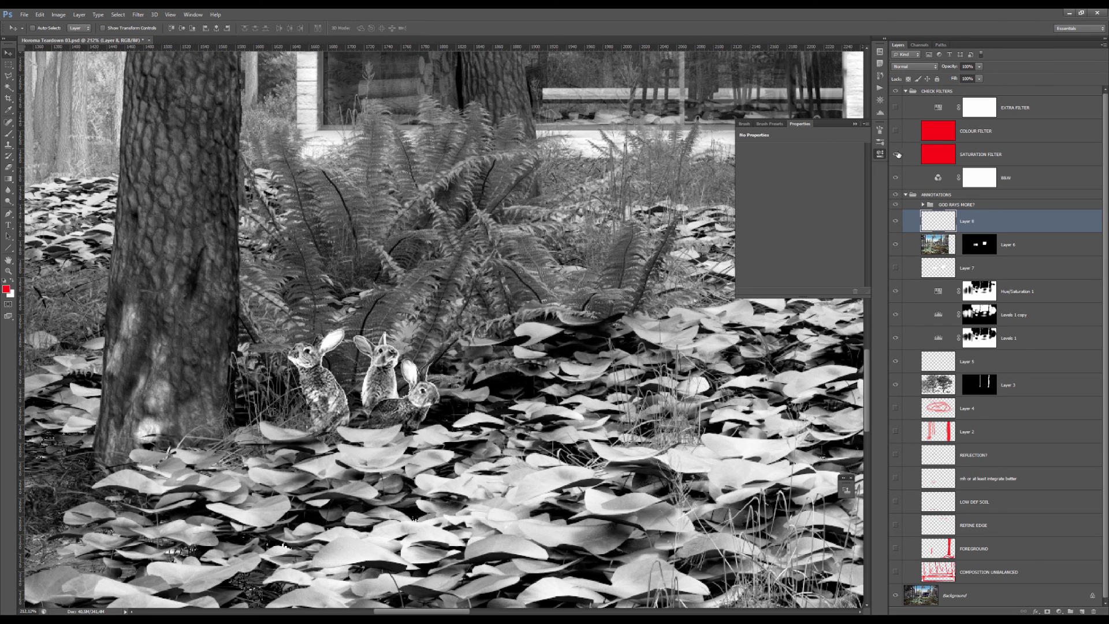
# - Hide the B&W filter, inspect the rabbits through the saturation and colour filters, and switch the CHECK FILTERS group off
pyautogui.click(896, 176)
pyautogui.click(896, 110)
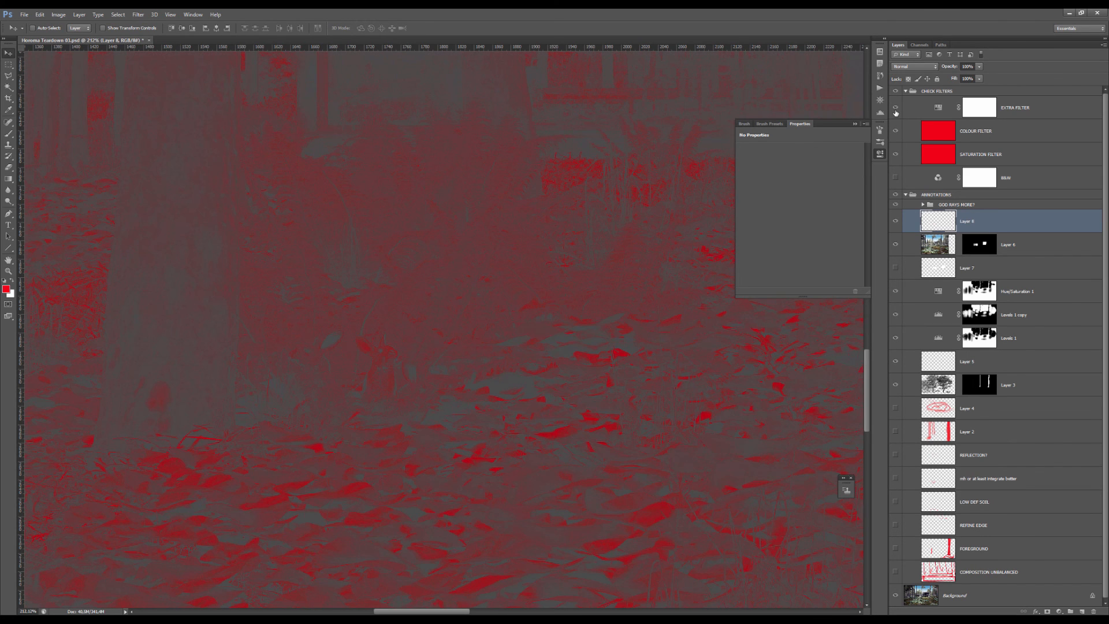
pyautogui.moveTo(354, 379); pyautogui.dragTo(404, 330)
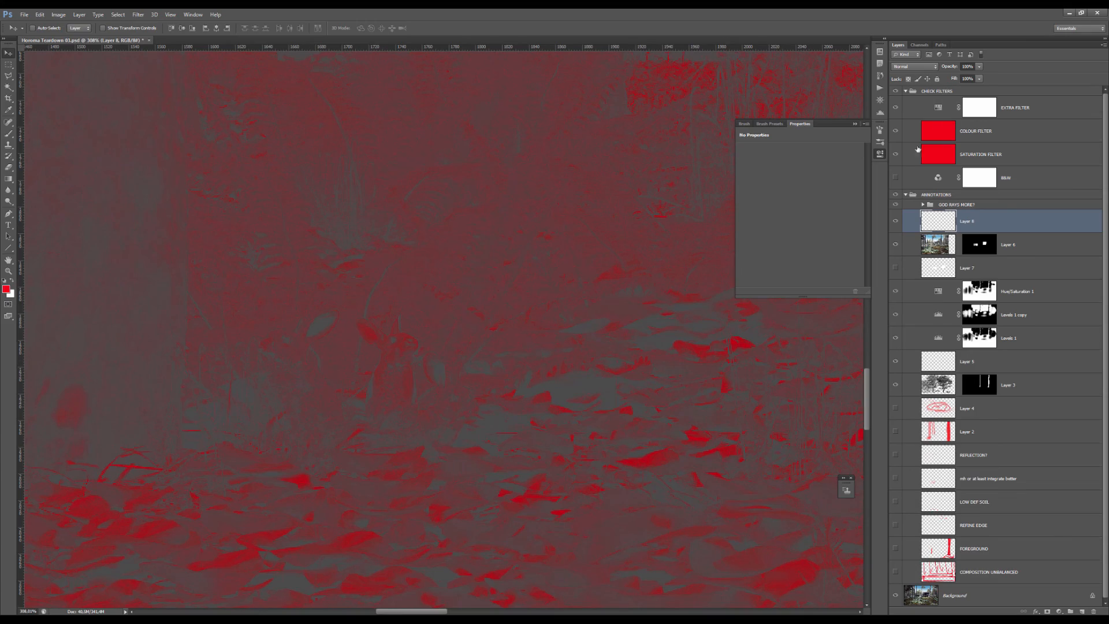
pyautogui.click(896, 154)
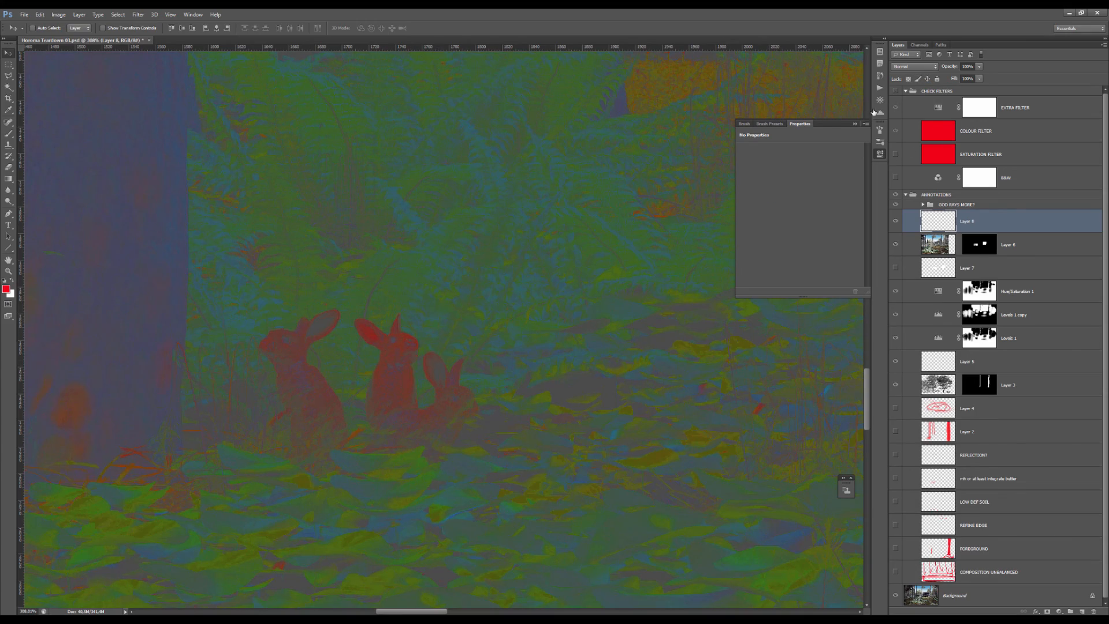
pyautogui.hotkey('ctrl', '0')
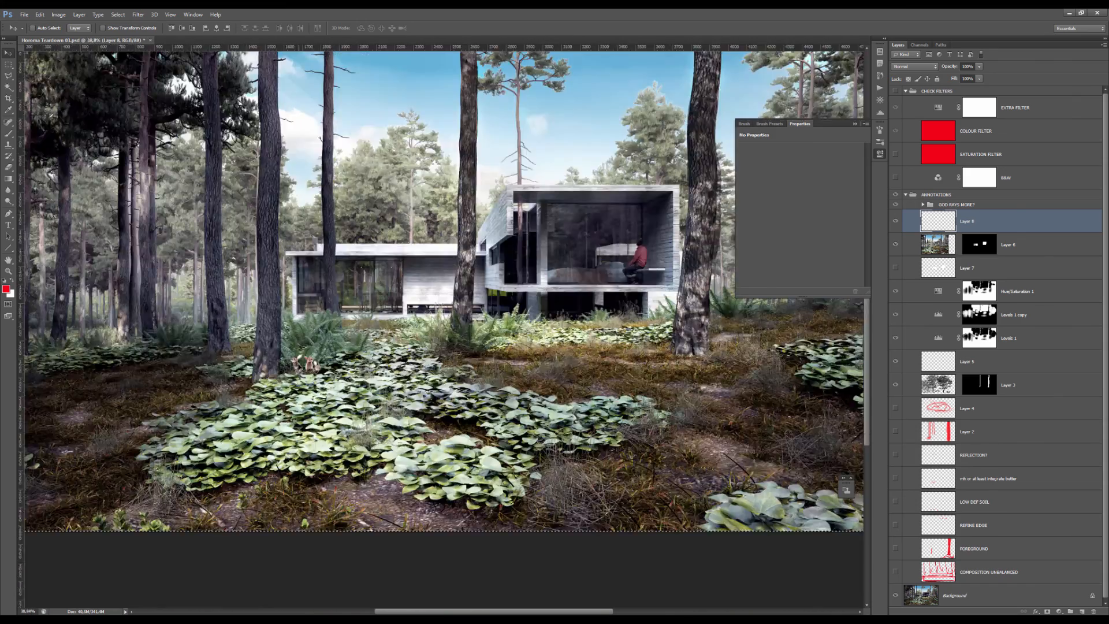
# - Review the rabbits against the whole render in full colour and collapse the floating properties off the canvas
pyautogui.hotkey('ctrl', '0')
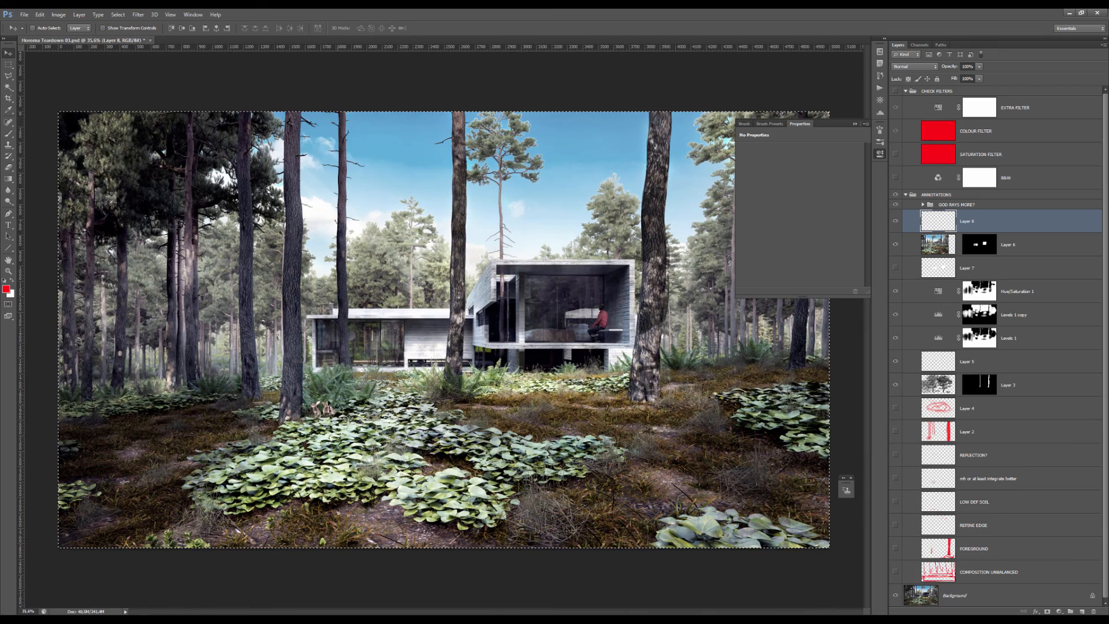
pyautogui.hotkey('ctrl', '+')
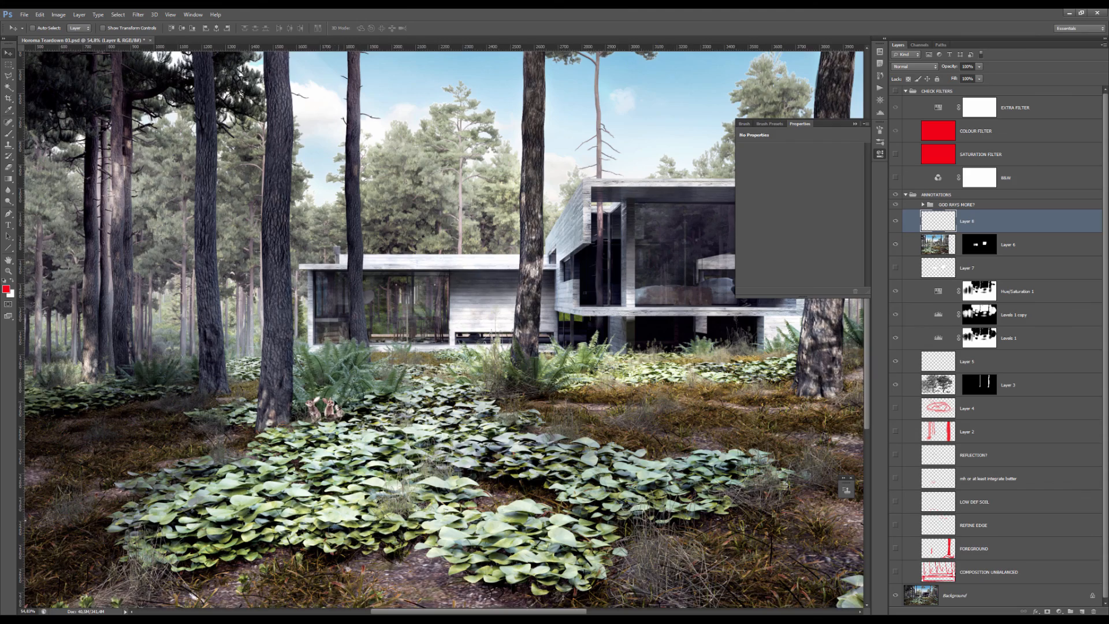
pyautogui.hotkey('ctrl', '0')
pyautogui.scroll(5, 327, 414)
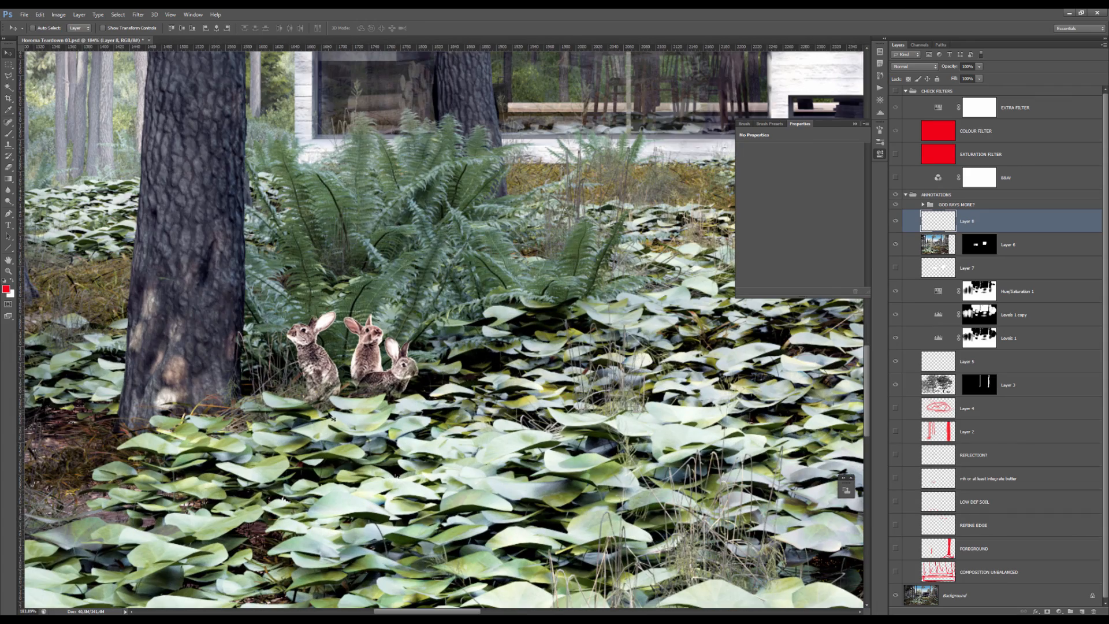
pyautogui.scroll(-7, 414, 357)
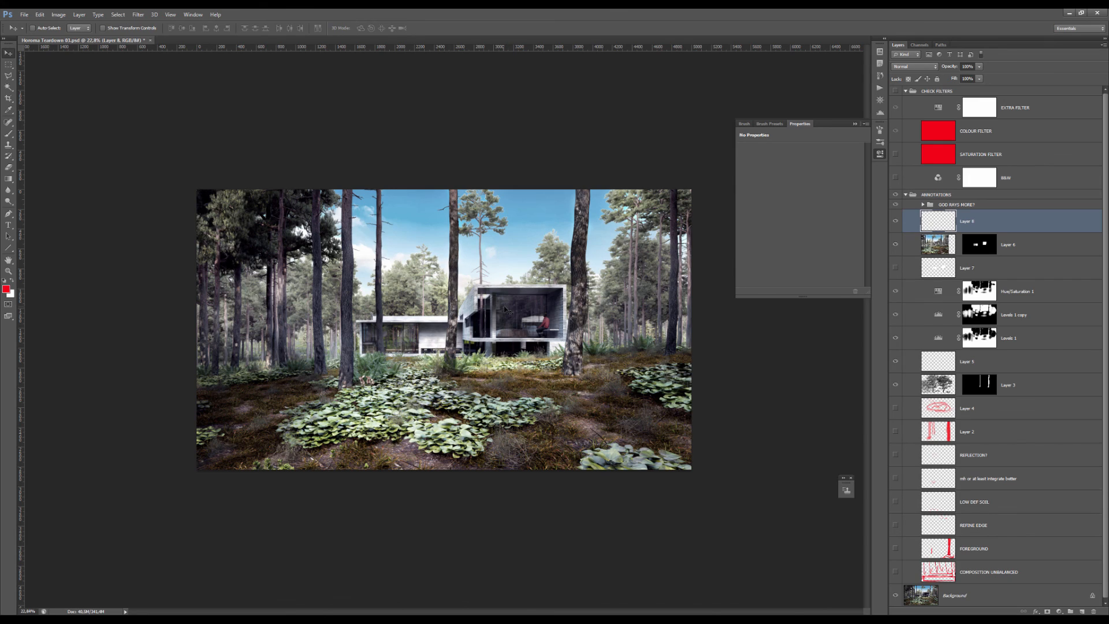
pyautogui.scroll(2, 505, 310)
pyautogui.scroll(-2, 505, 310)
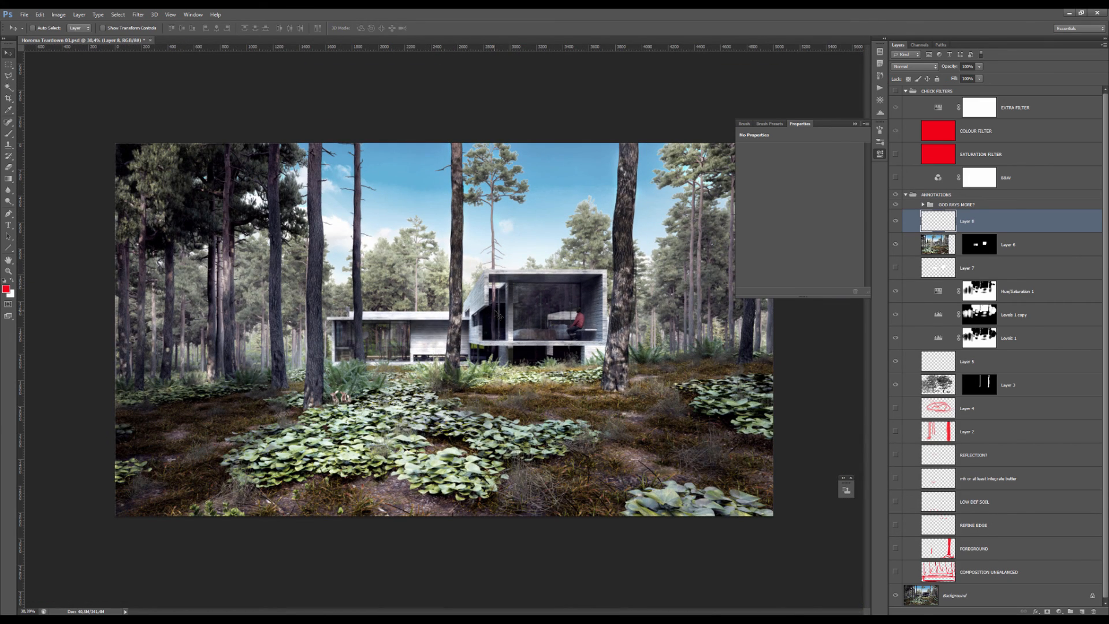
pyautogui.click(855, 123)
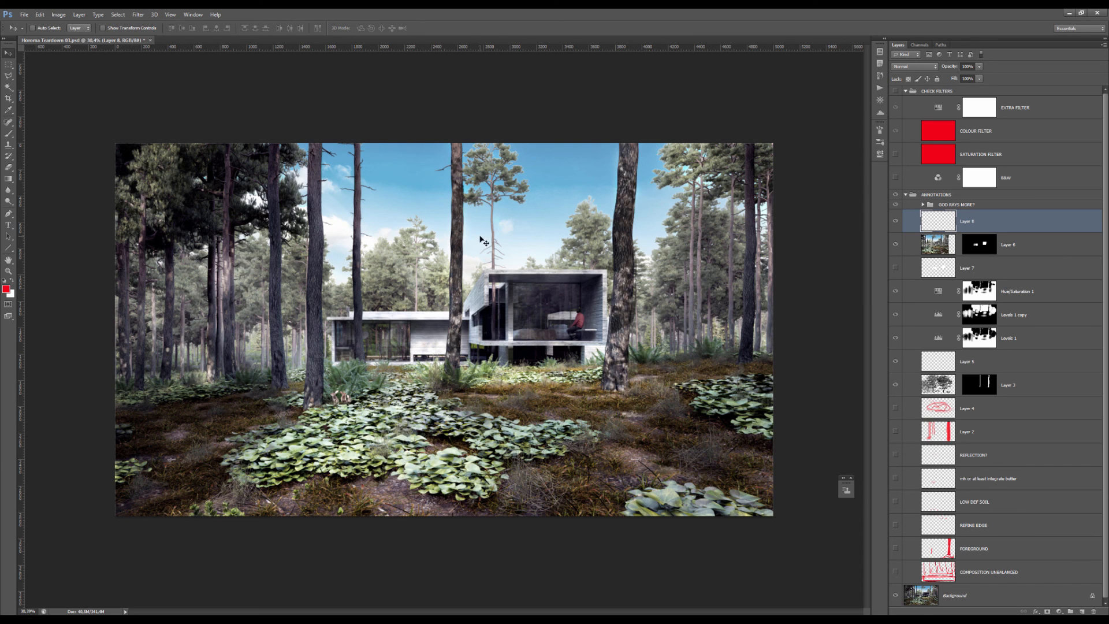